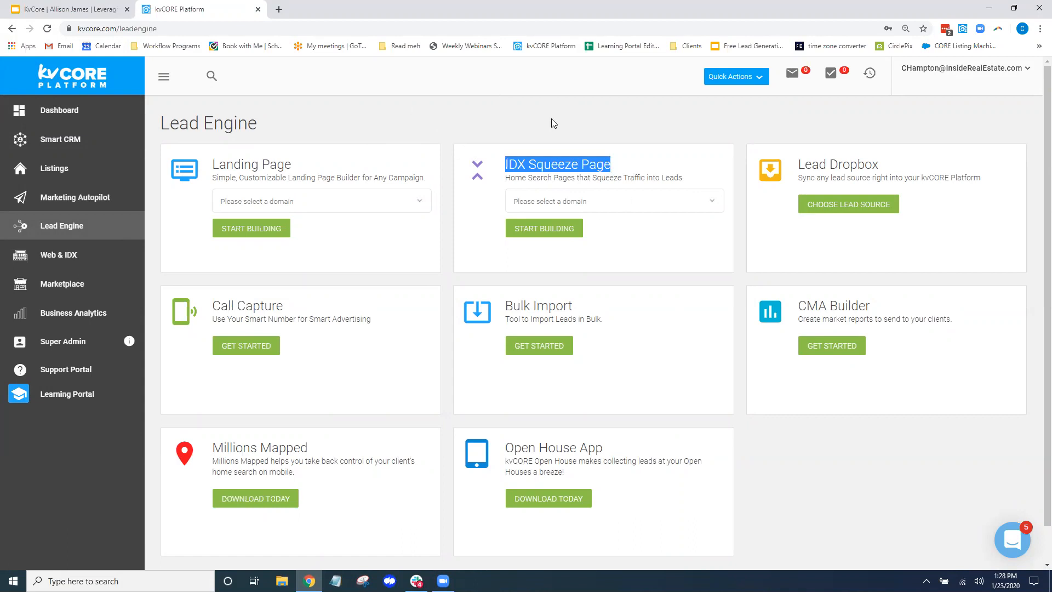
Start building a multi-property IDX squeeze page on the agent's domain
{"action": "left_click", "coordinate": [689, 202]}
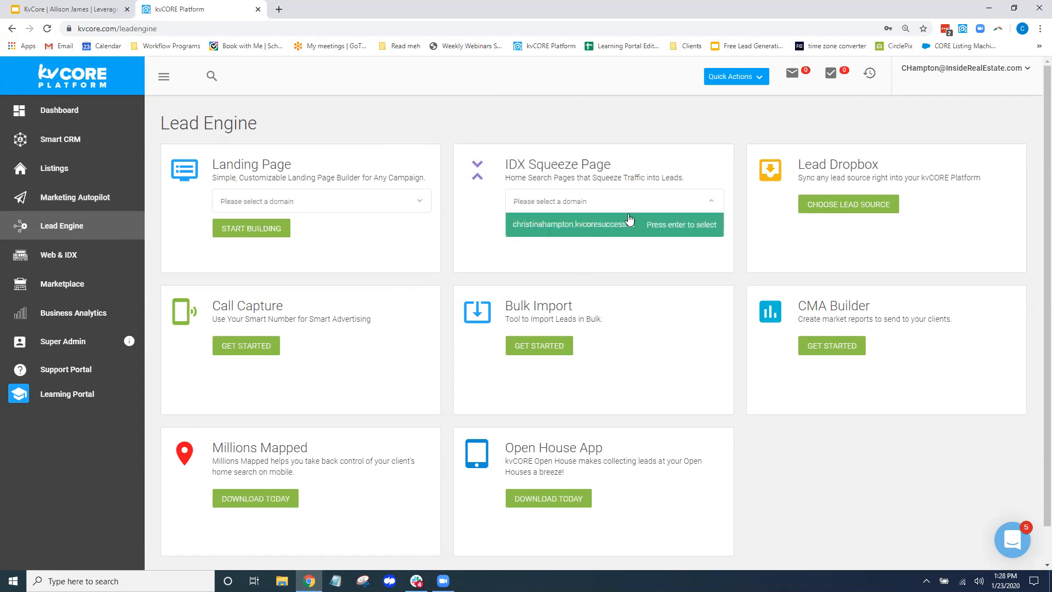
{"action": "left_click", "coordinate": [629, 224]}
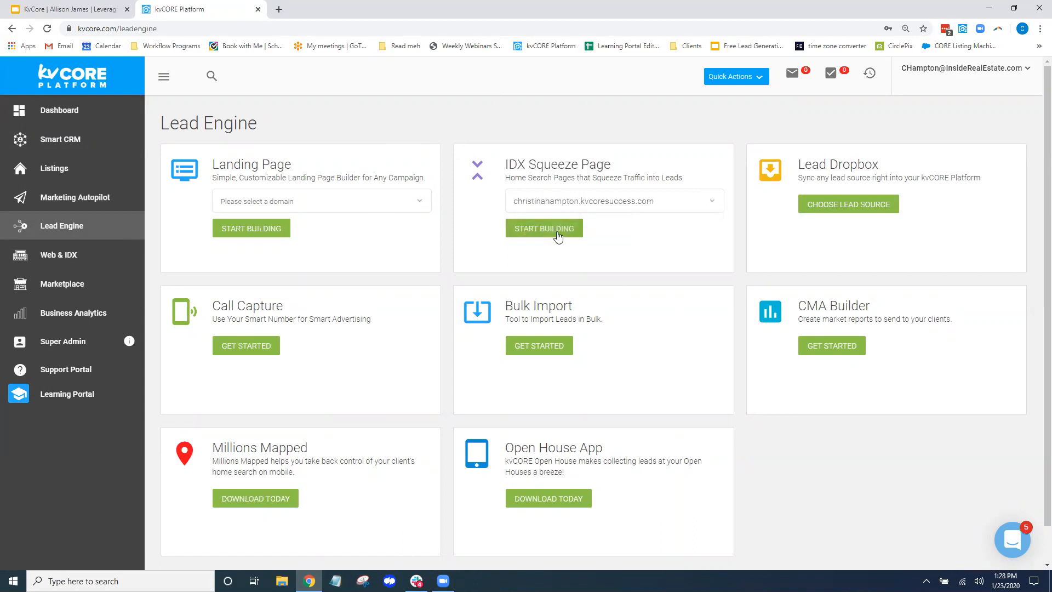
{"action": "left_click", "coordinate": [556, 230]}
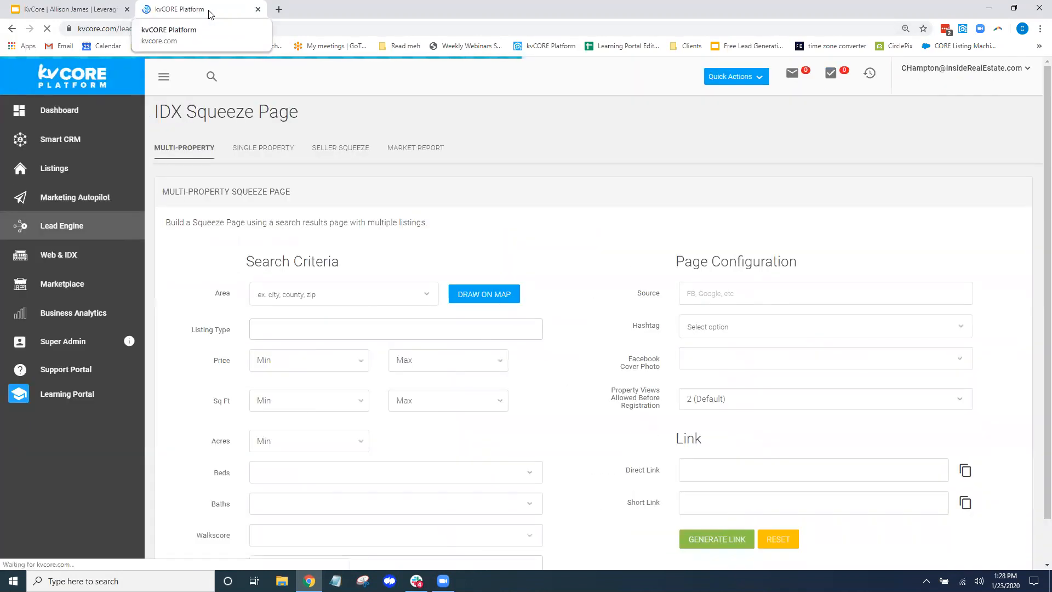
{"action": "left_click", "coordinate": [186, 151]}
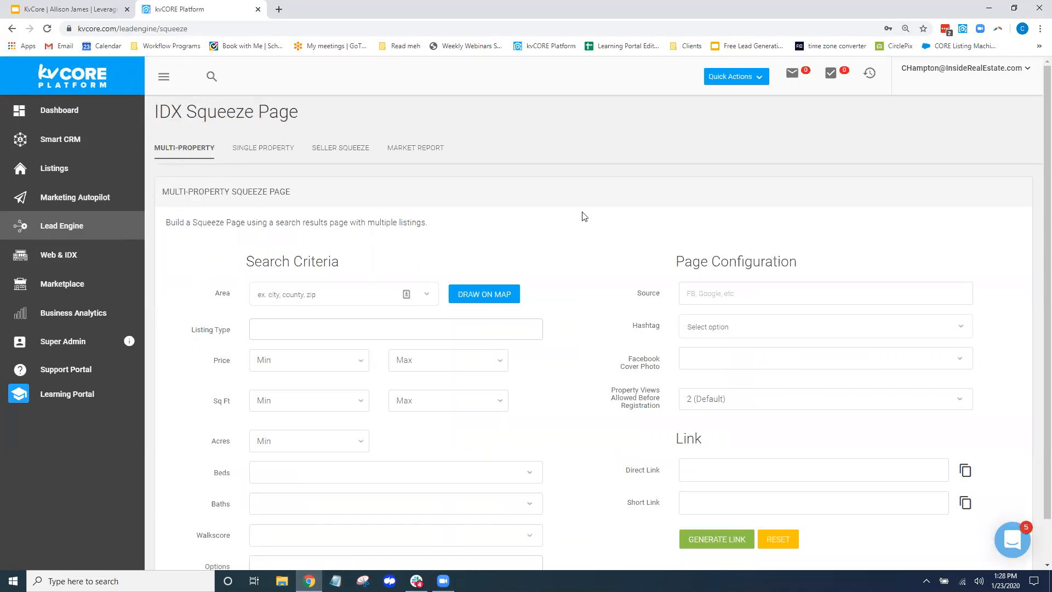
Set the search Area to city:Nyack and the Listing Type to Single Family
{"action": "left_click", "coordinate": [330, 297]}
{"action": "type", "text": "Nyack"}
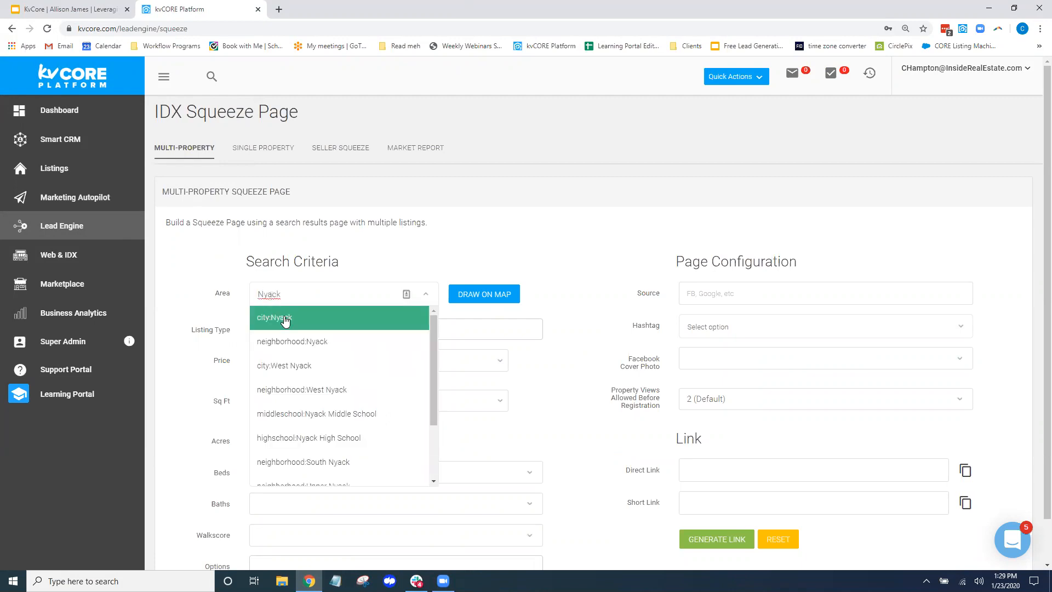
{"action": "left_click", "coordinate": [285, 322]}
{"action": "left_click", "coordinate": [311, 329]}
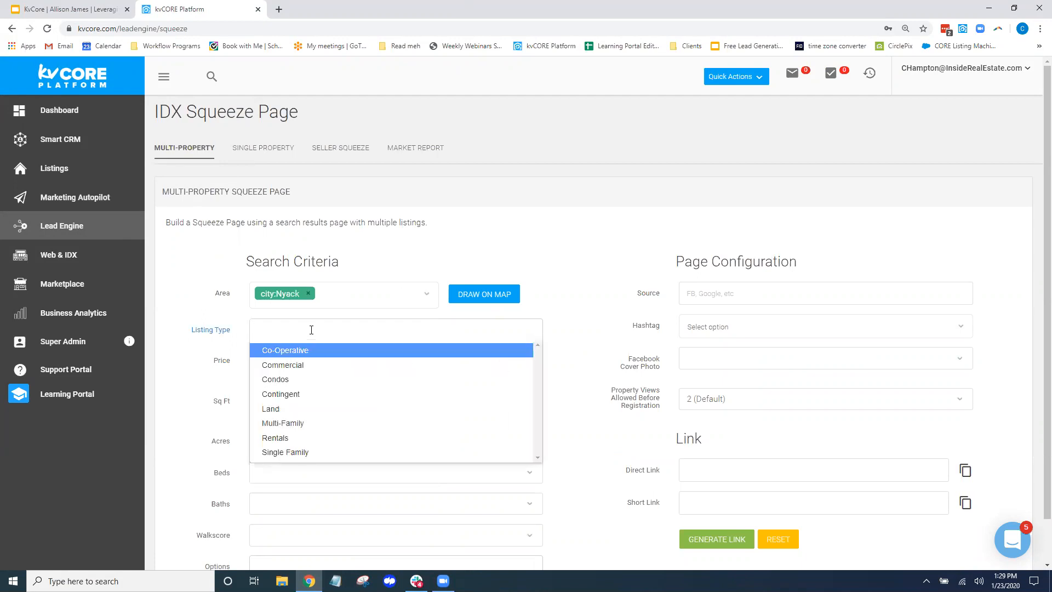
{"action": "left_click", "coordinate": [283, 453]}
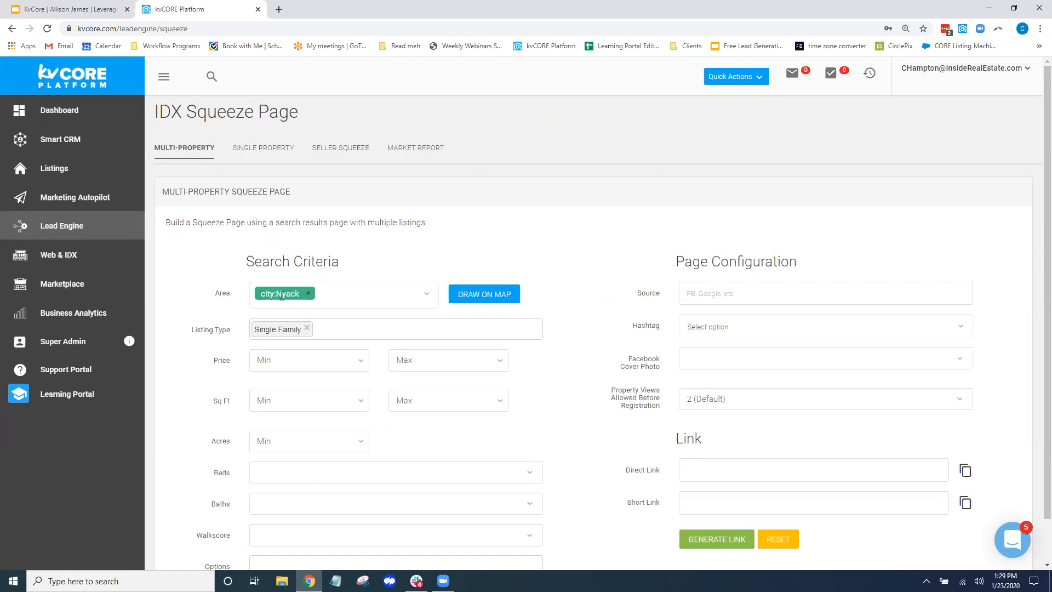
Set Price Min to $300,000 and Price Max to $400,000
{"action": "scroll", "coordinate": [203, 291], "scroll_direction": "down", "scroll_amount": 1}
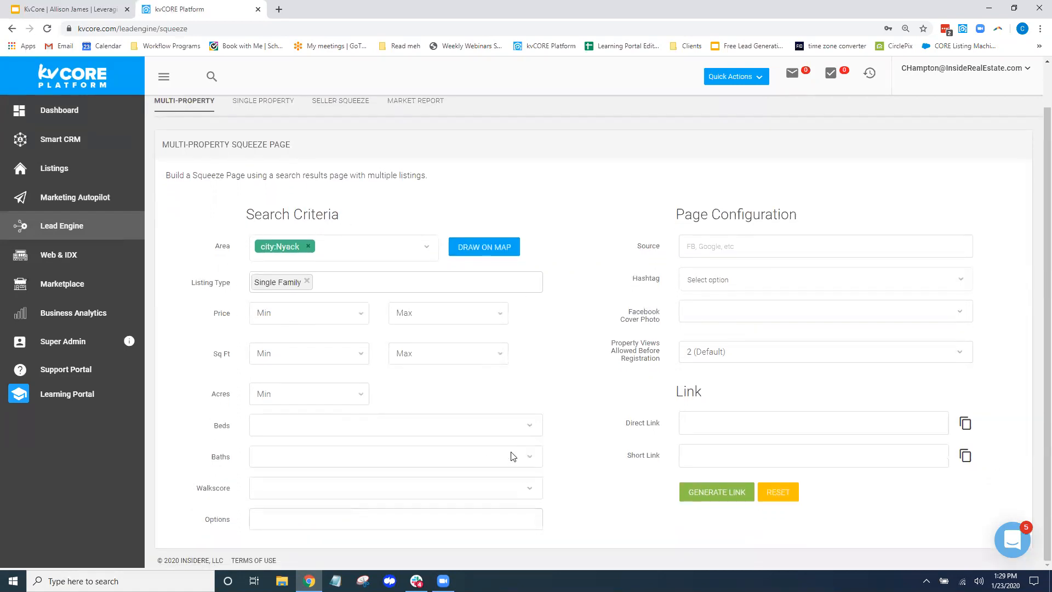
{"action": "left_click", "coordinate": [360, 315]}
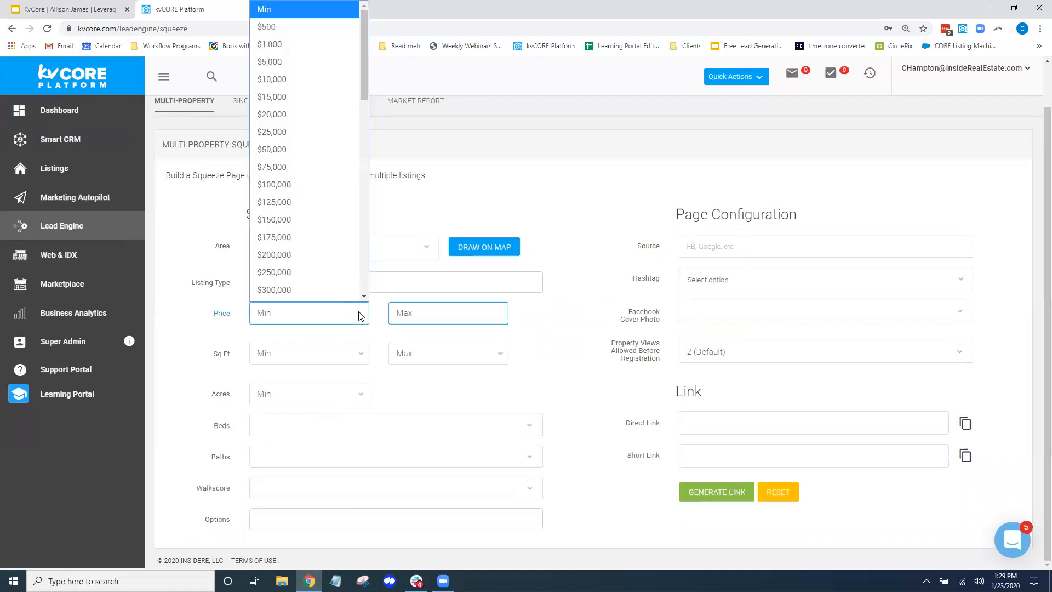
{"action": "left_click", "coordinate": [364, 297]}
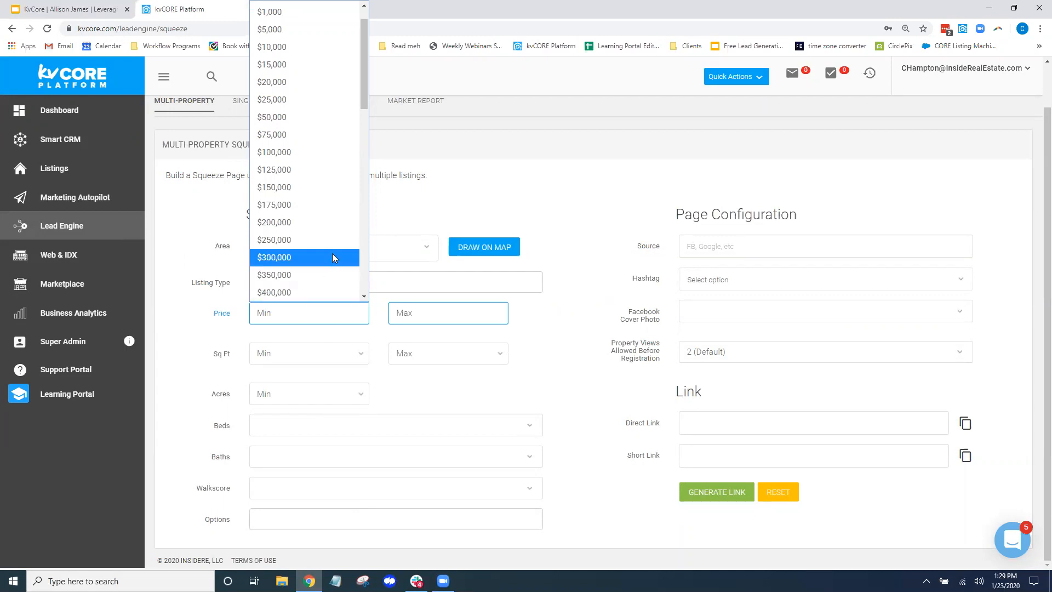
{"action": "left_click", "coordinate": [282, 257]}
{"action": "left_click", "coordinate": [425, 318]}
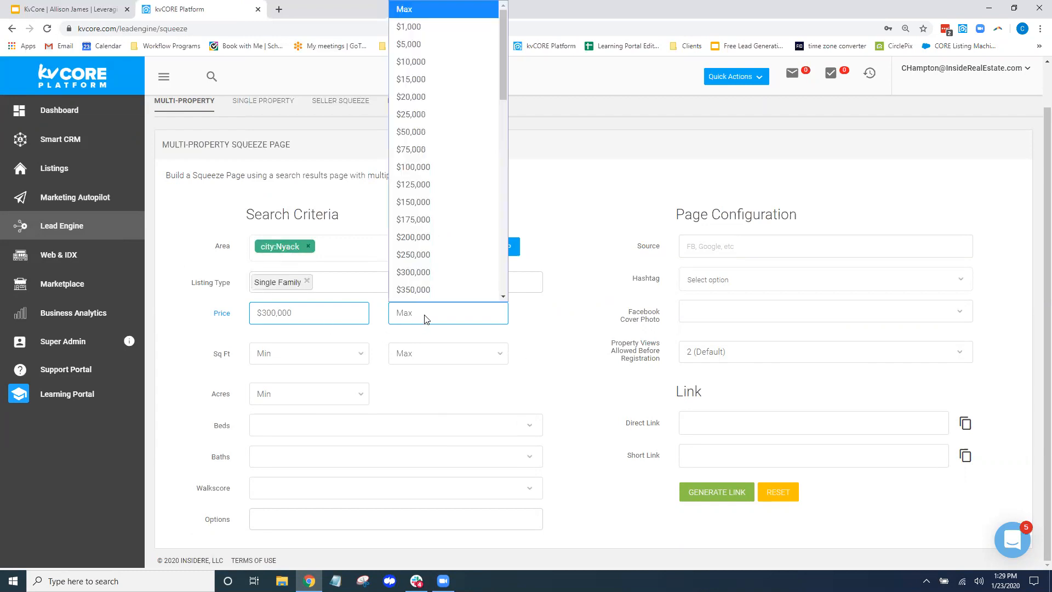
{"action": "scroll", "coordinate": [445, 290], "scroll_direction": "down", "scroll_amount": 3}
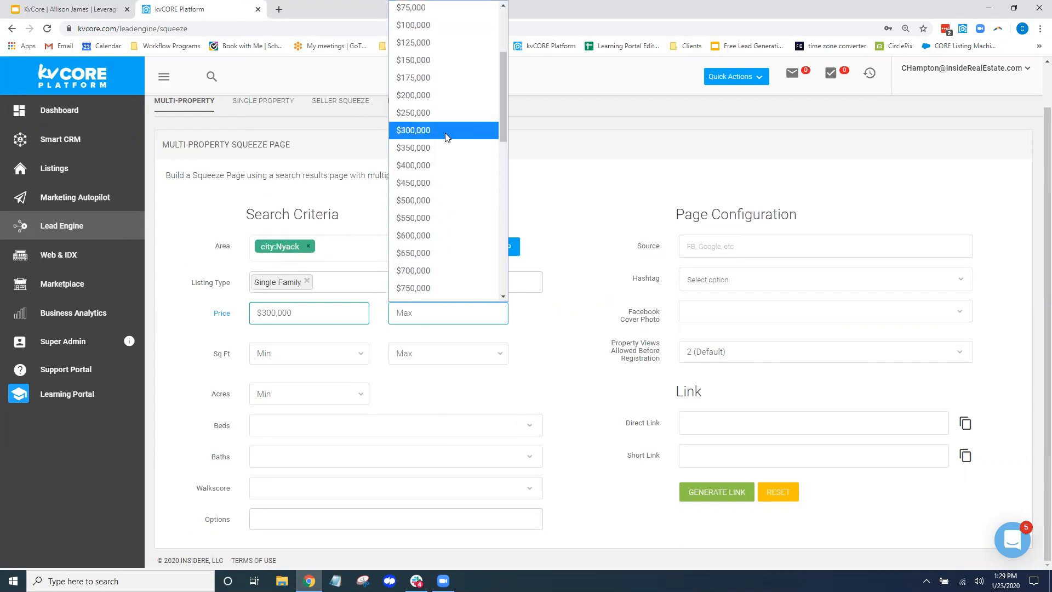
{"action": "left_click", "coordinate": [448, 164]}
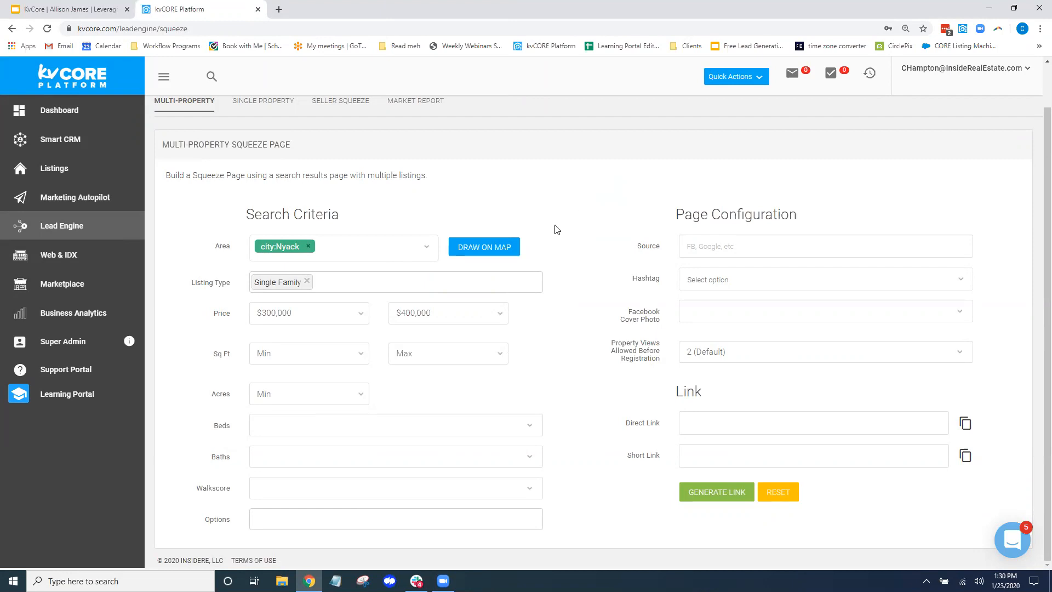
{"action": "left_click_drag", "start_coordinate": [218, 360], "coordinate": [237, 461]}
Set the Beds minimum to 2+ and the Baths minimum to 2+
{"action": "left_click", "coordinate": [584, 213]}
{"action": "left_click", "coordinate": [529, 424]}
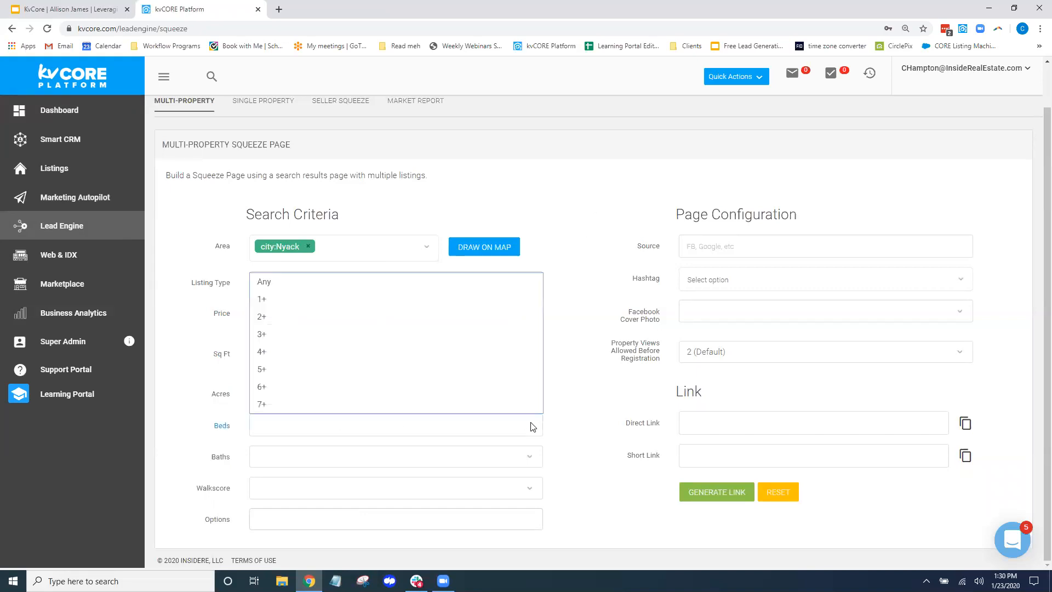
{"action": "left_click", "coordinate": [394, 312]}
{"action": "left_click", "coordinate": [289, 432]}
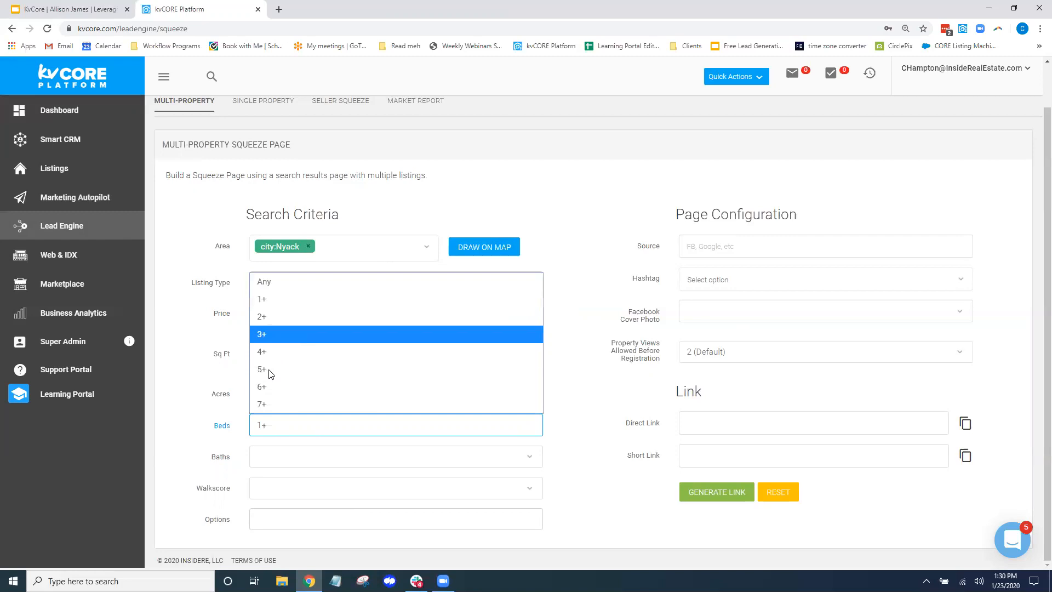
{"action": "left_click", "coordinate": [269, 313]}
{"action": "left_click", "coordinate": [260, 466]}
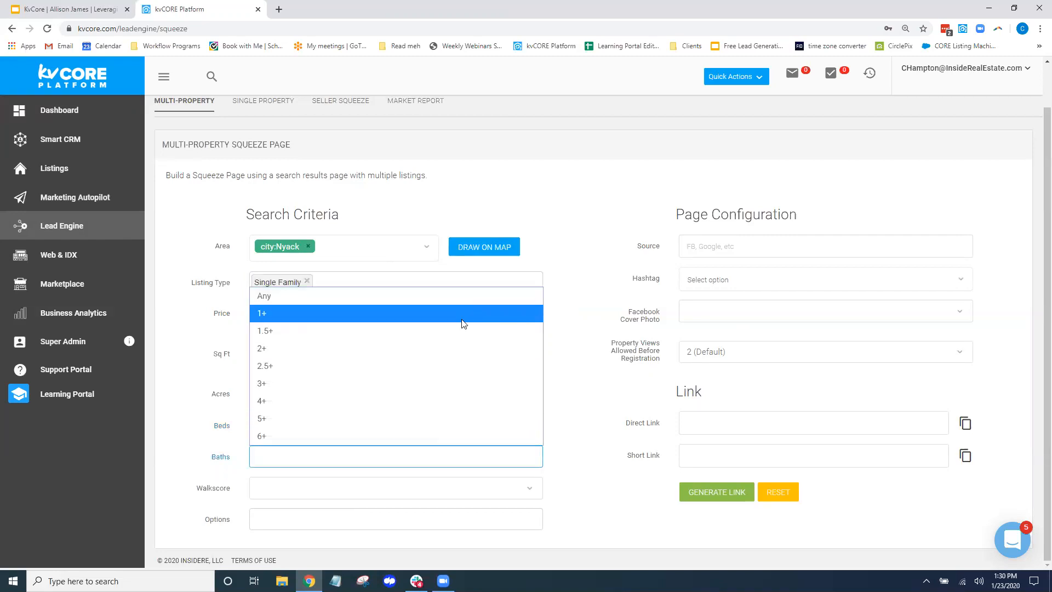
{"action": "left_click", "coordinate": [467, 349]}
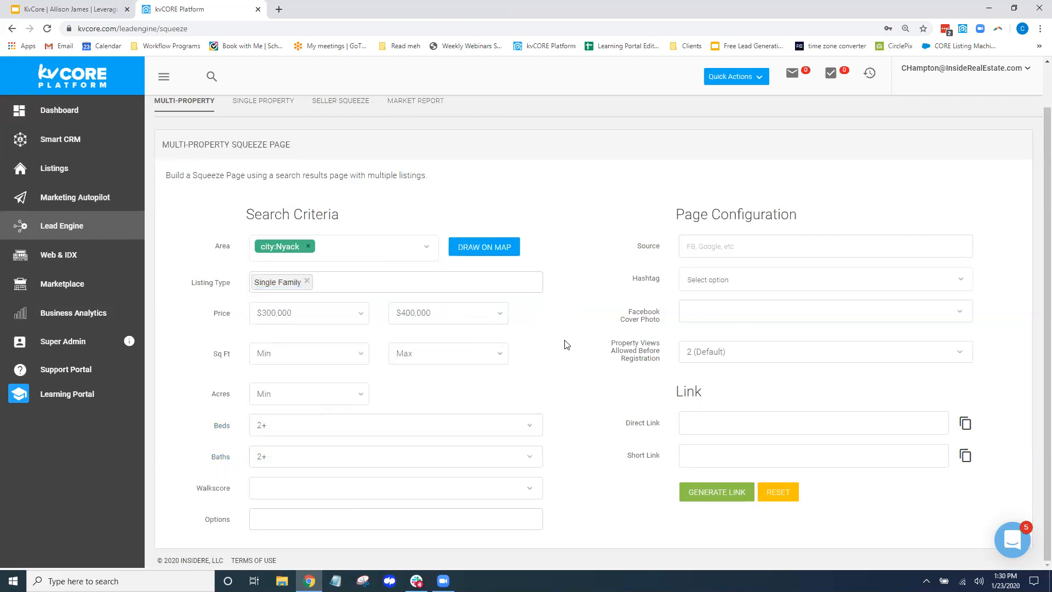
Highlight the Acres, Walkscore, Options, Search Criteria, Page Configuration and Source settings
{"action": "left_click_drag", "start_coordinate": [234, 394], "coordinate": [215, 383]}
{"action": "left_click", "coordinate": [234, 349]}
{"action": "left_click_drag", "start_coordinate": [231, 492], "coordinate": [188, 488]}
{"action": "left_click_drag", "start_coordinate": [236, 524], "coordinate": [191, 519]}
{"action": "left_click", "coordinate": [598, 186]}
{"action": "left_click_drag", "start_coordinate": [241, 216], "coordinate": [353, 220]}
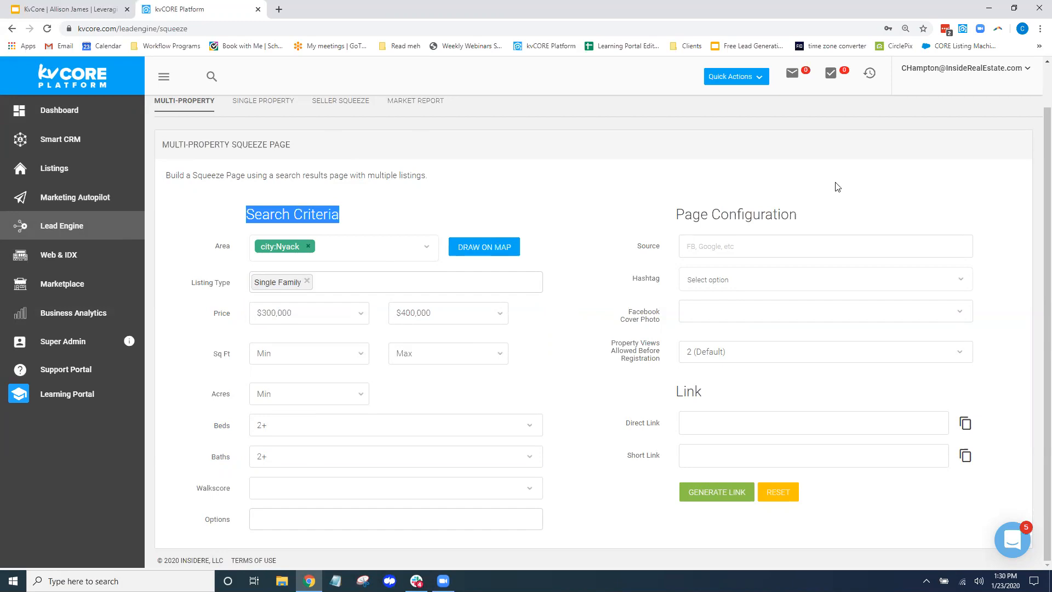
{"action": "left_click_drag", "start_coordinate": [814, 216], "coordinate": [667, 209]}
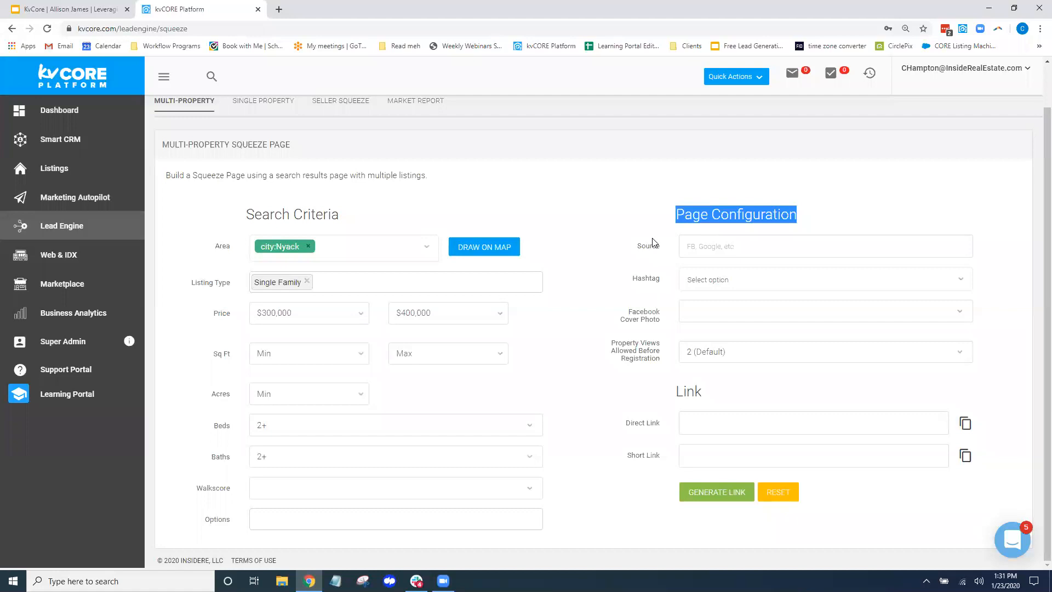
{"action": "left_click_drag", "start_coordinate": [636, 246], "coordinate": [661, 247]}
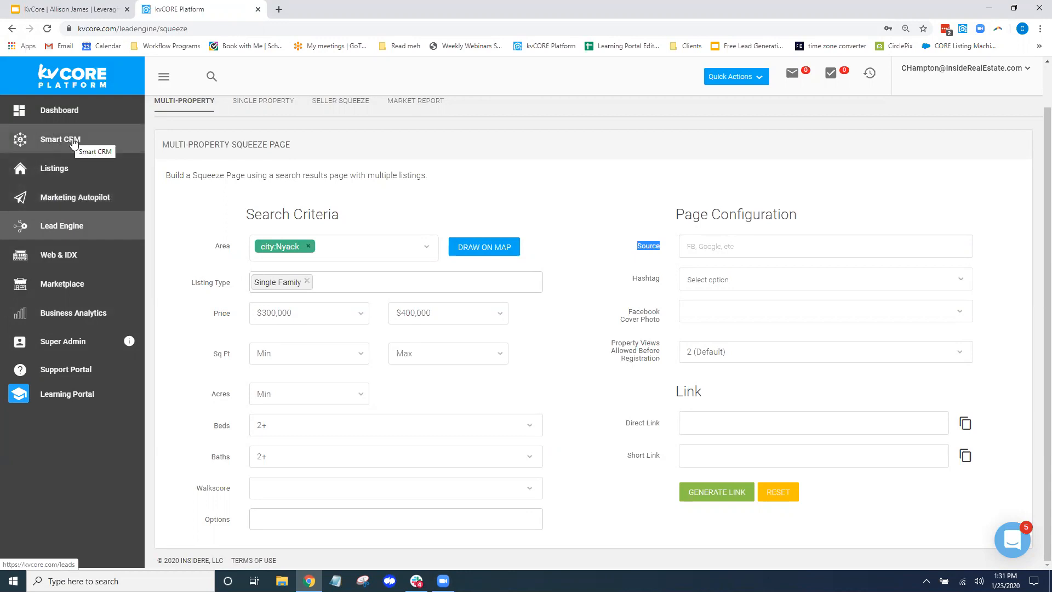
Enter 'FB business' as the page's Source
{"action": "left_click", "coordinate": [746, 244]}
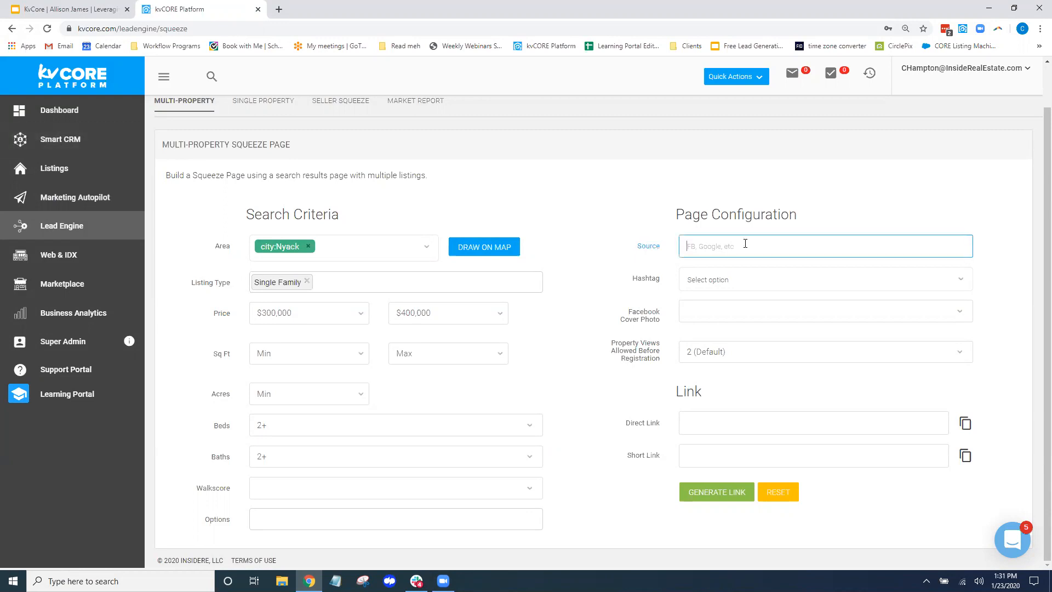
{"action": "type", "text": "FB business"}
{"action": "left_click_drag", "start_coordinate": [666, 251], "coordinate": [629, 254]}
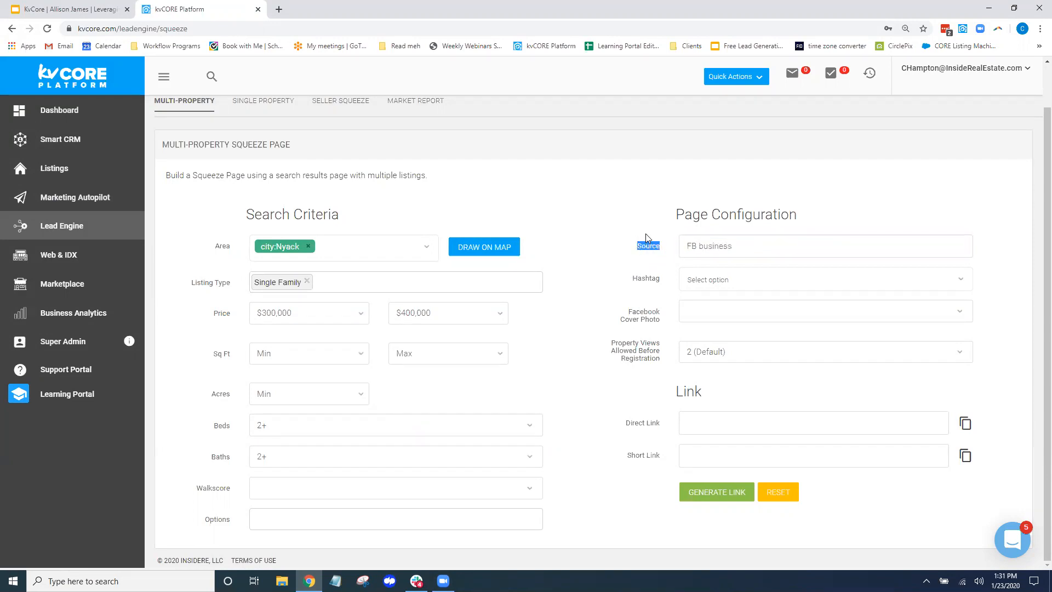
Add 123mainstreet as a hashtag
{"action": "left_click_drag", "start_coordinate": [631, 281], "coordinate": [663, 282]}
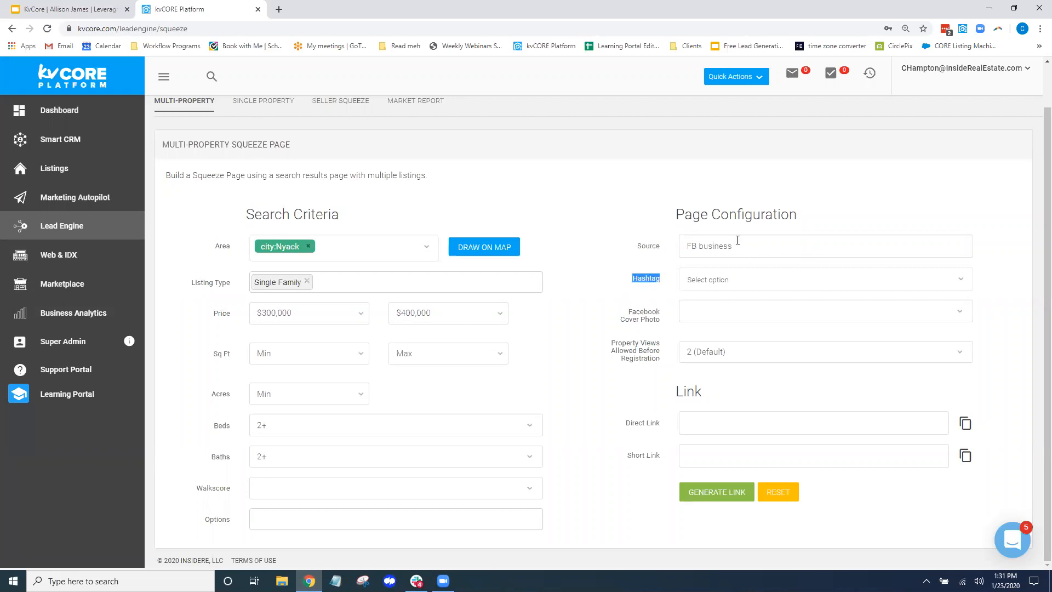
{"action": "left_click", "coordinate": [745, 278]}
{"action": "type", "text": "1"}
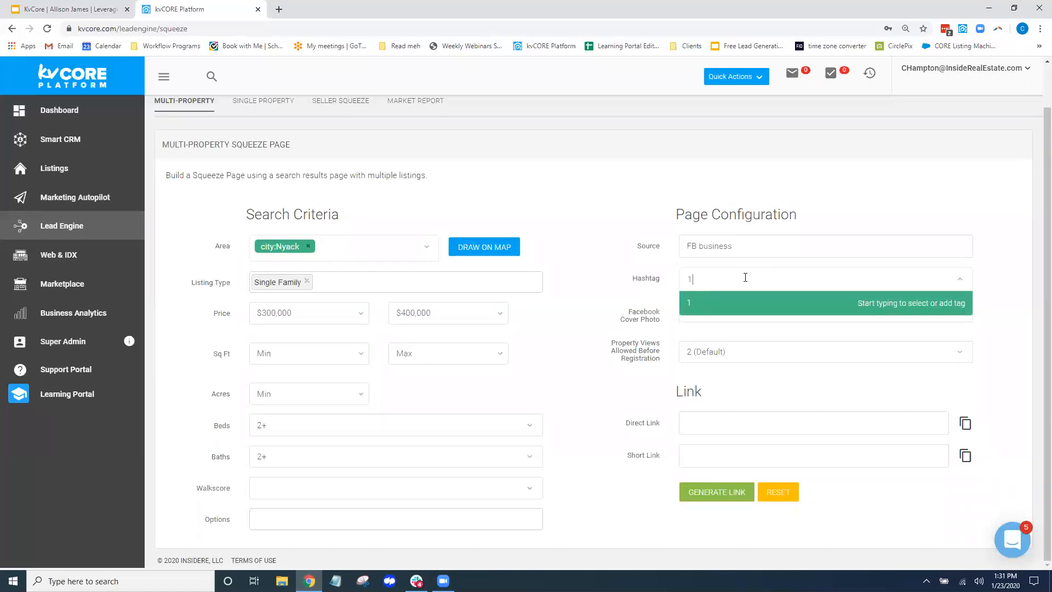
{"action": "type", "text": "23Mainstreet"}
{"action": "left_click", "coordinate": [744, 303]}
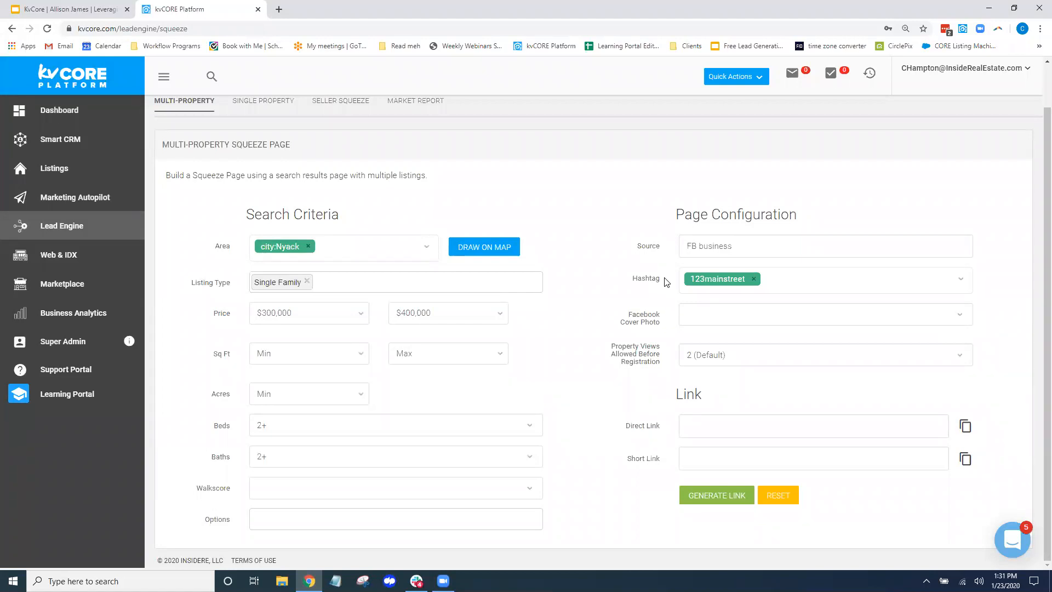
{"action": "left_click_drag", "start_coordinate": [667, 282], "coordinate": [631, 277]}
{"action": "left_click_drag", "start_coordinate": [627, 316], "coordinate": [666, 327]}
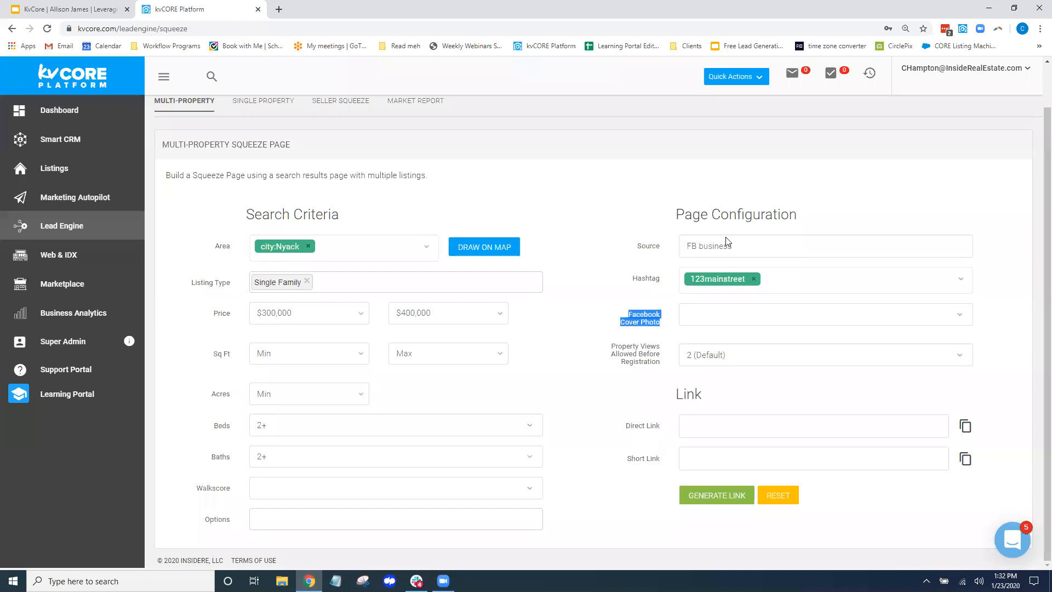
Choose Use Listings From Search Results for the Facebook Cover Photo
{"action": "left_click", "coordinate": [961, 314]}
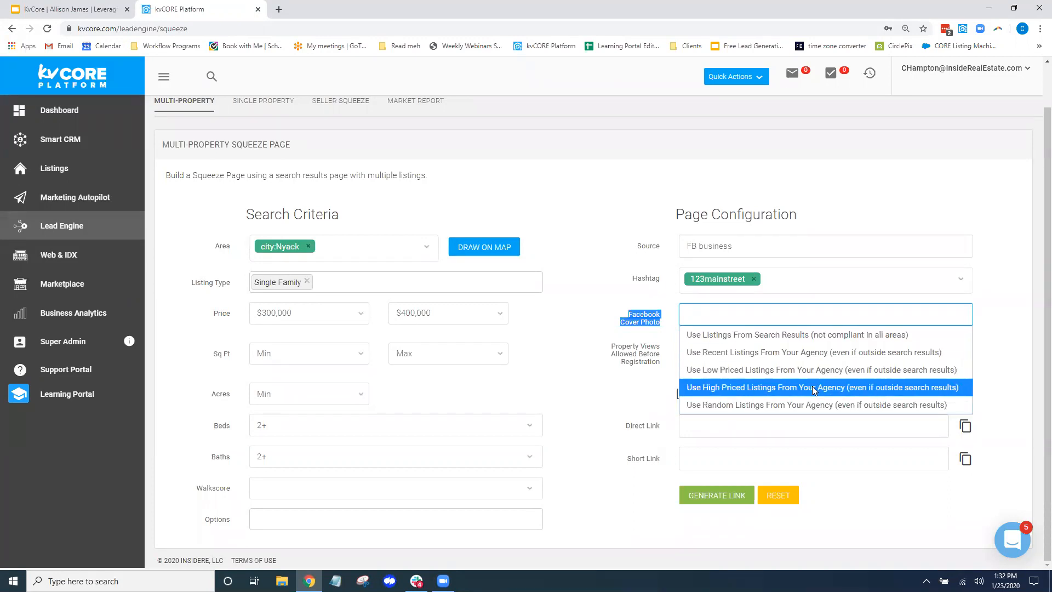
{"action": "left_click", "coordinate": [817, 336]}
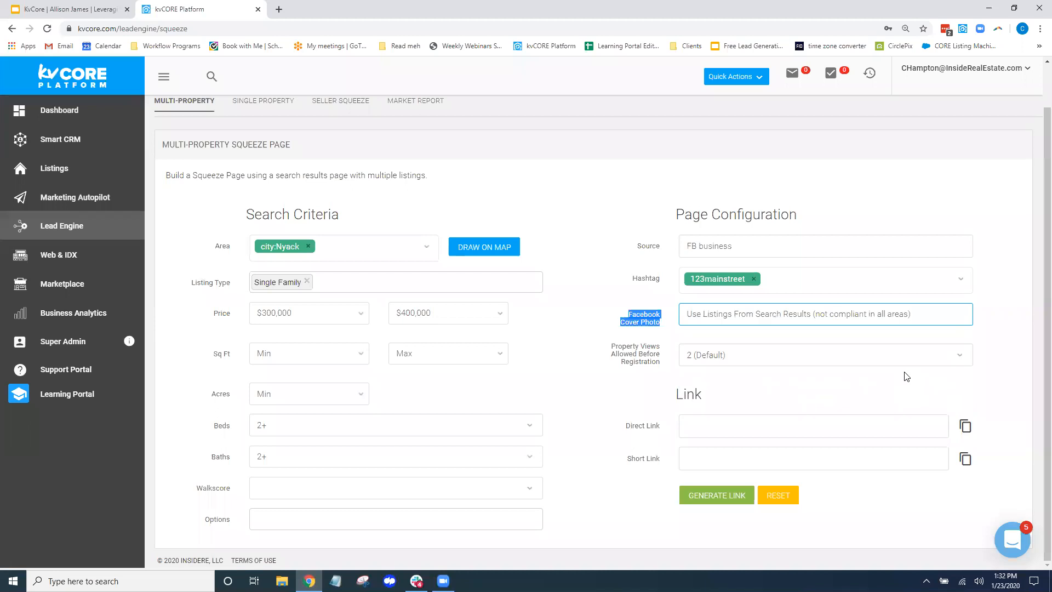
{"action": "left_click", "coordinate": [1001, 247]}
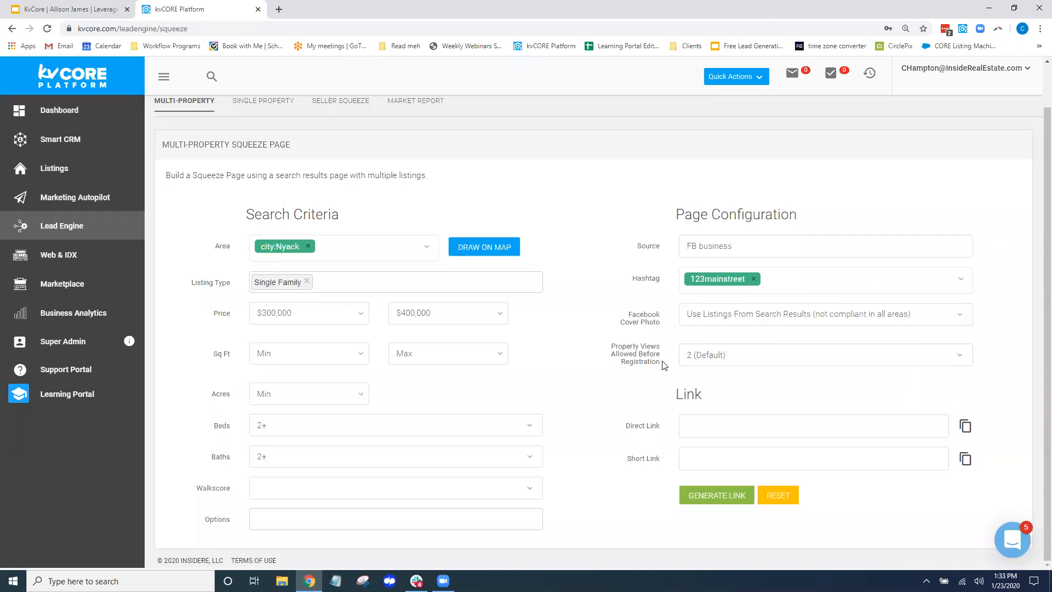
{"action": "left_click_drag", "start_coordinate": [664, 365], "coordinate": [612, 350]}
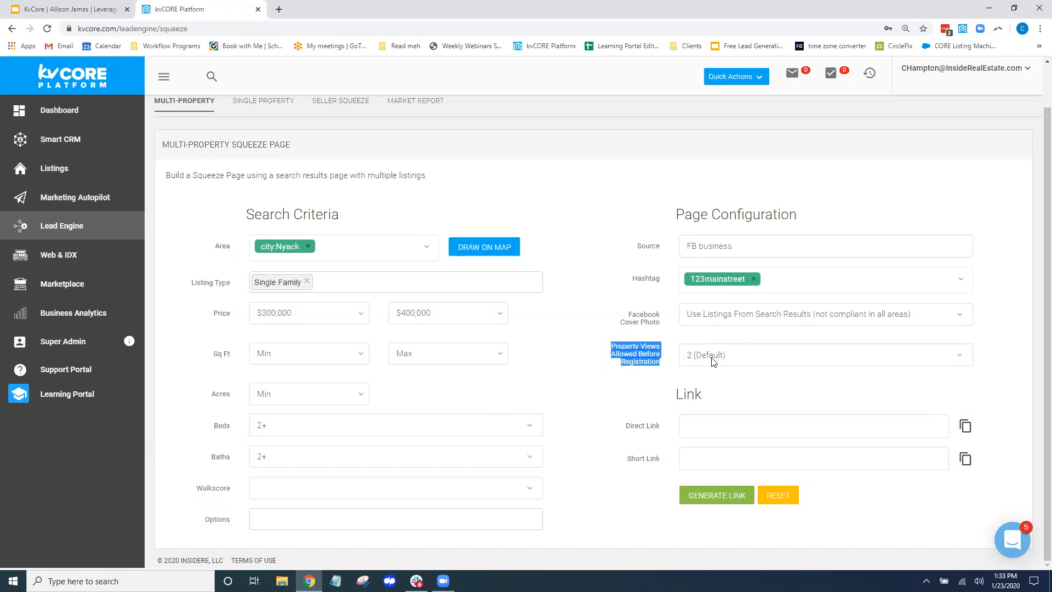
Generate the page's direct and short links, then select and copy the direct link address
{"action": "left_click", "coordinate": [1016, 299]}
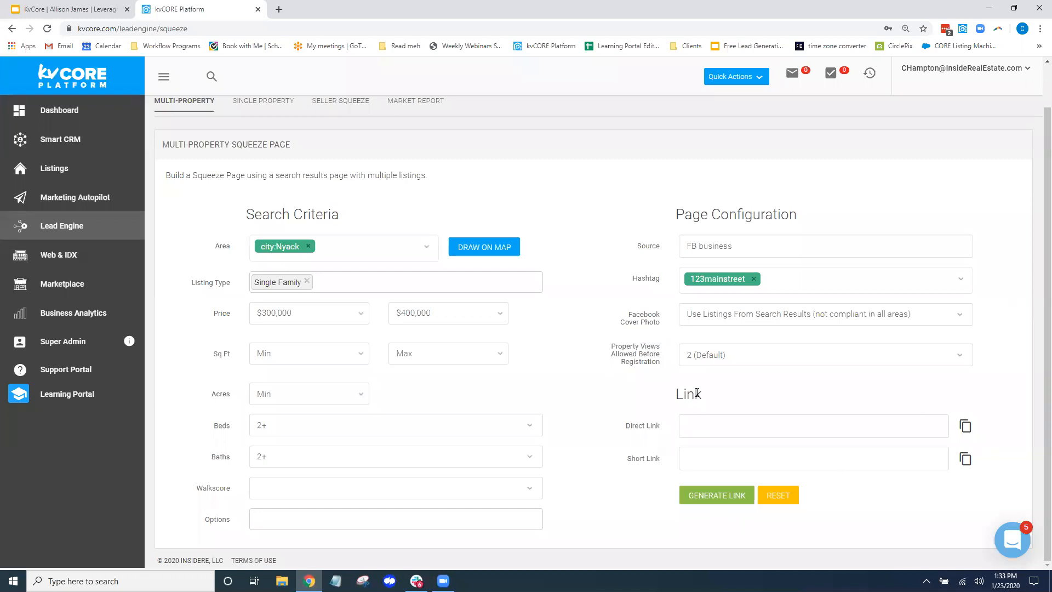
{"action": "left_click", "coordinate": [730, 495]}
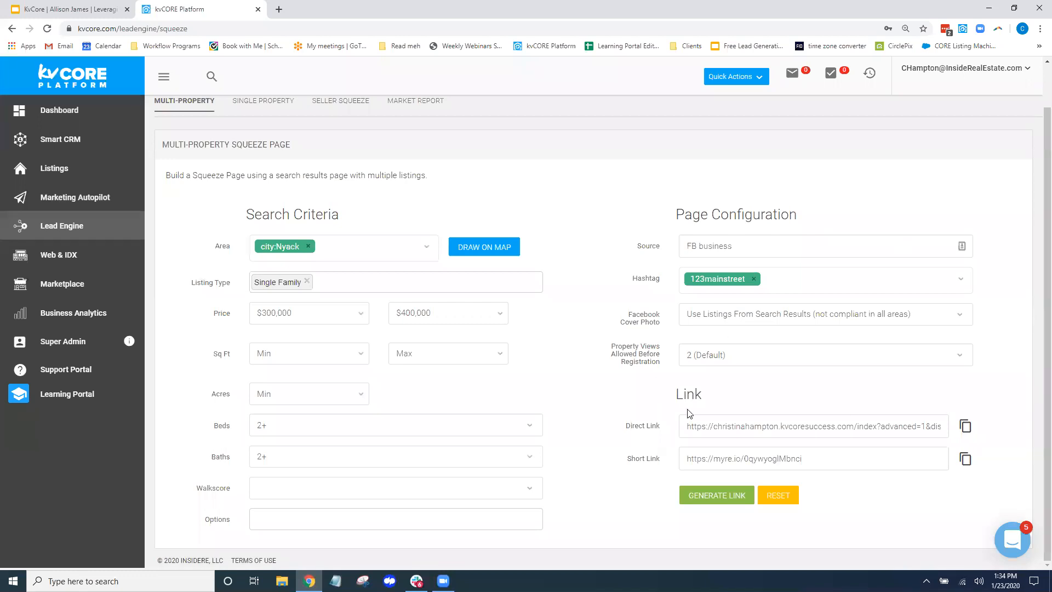
{"action": "triple_click", "coordinate": [639, 428]}
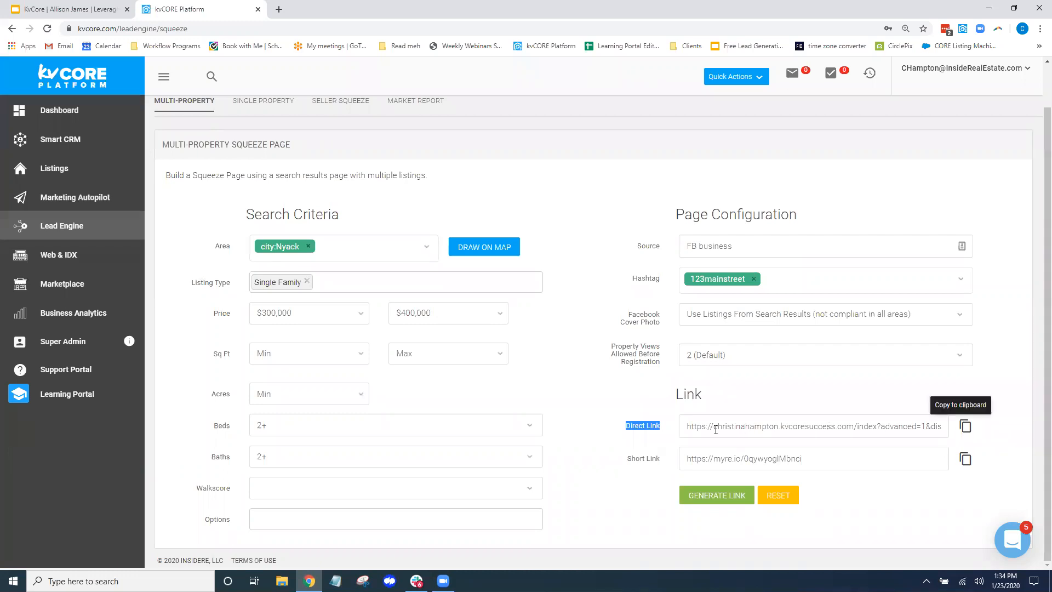
{"action": "left_click_drag", "start_coordinate": [716, 430], "coordinate": [940, 441]}
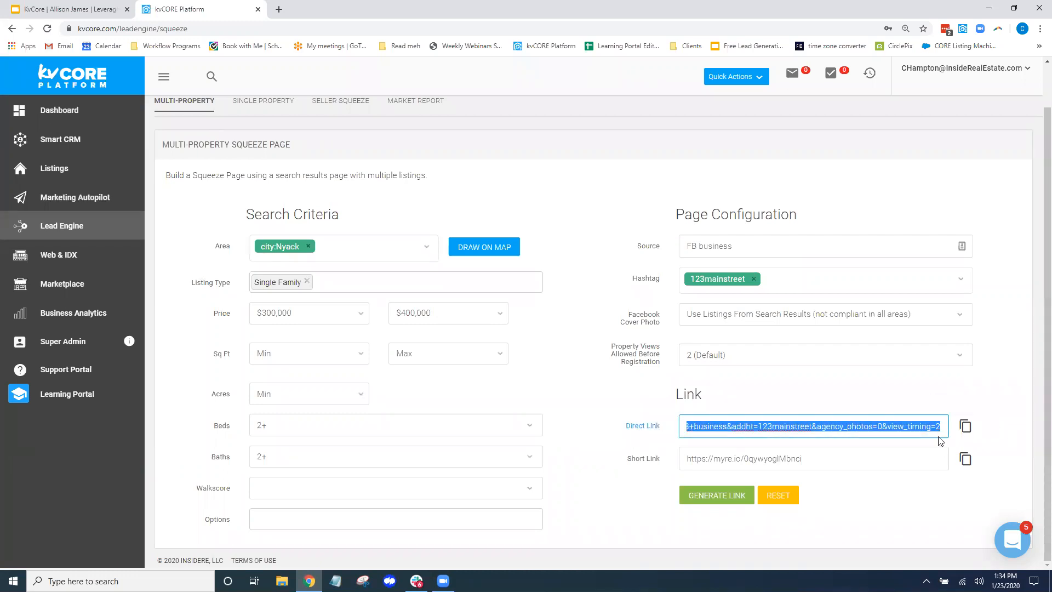
{"action": "right_click", "coordinate": [892, 428]}
{"action": "left_click", "coordinate": [874, 286]}
Copy the direct link with the copy-to-clipboard icon beside the Direct Link field
{"action": "left_click", "coordinate": [604, 420]}
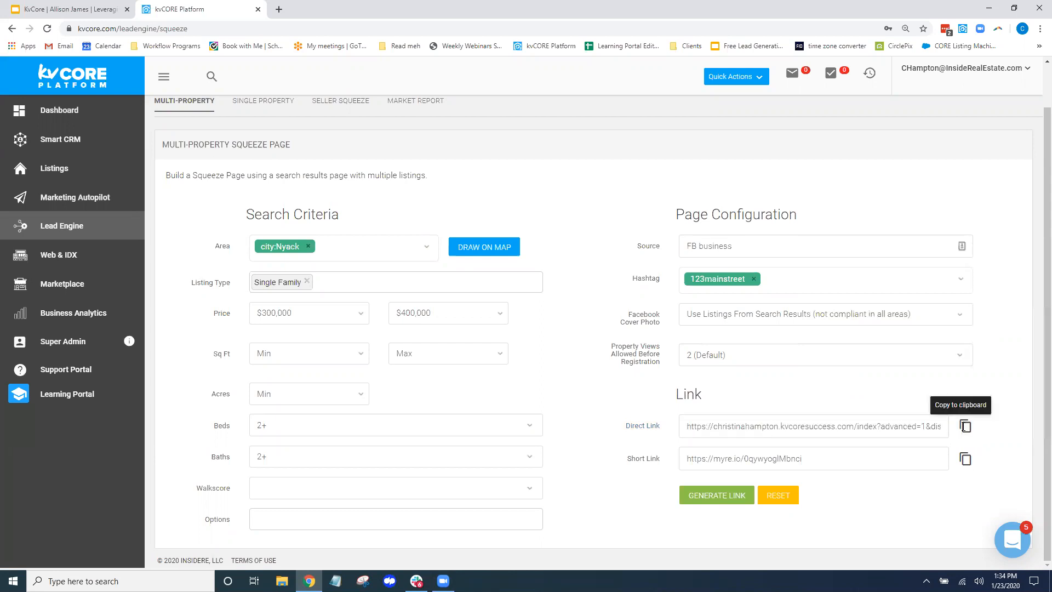
{"action": "left_click", "coordinate": [964, 426]}
{"action": "left_click", "coordinate": [965, 426]}
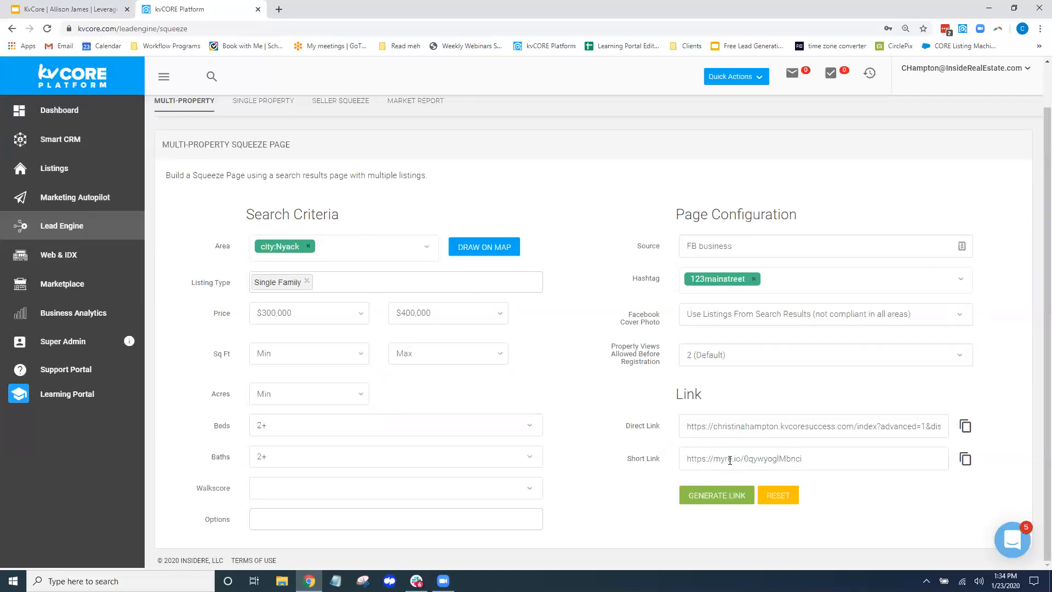
{"action": "left_click", "coordinate": [965, 426]}
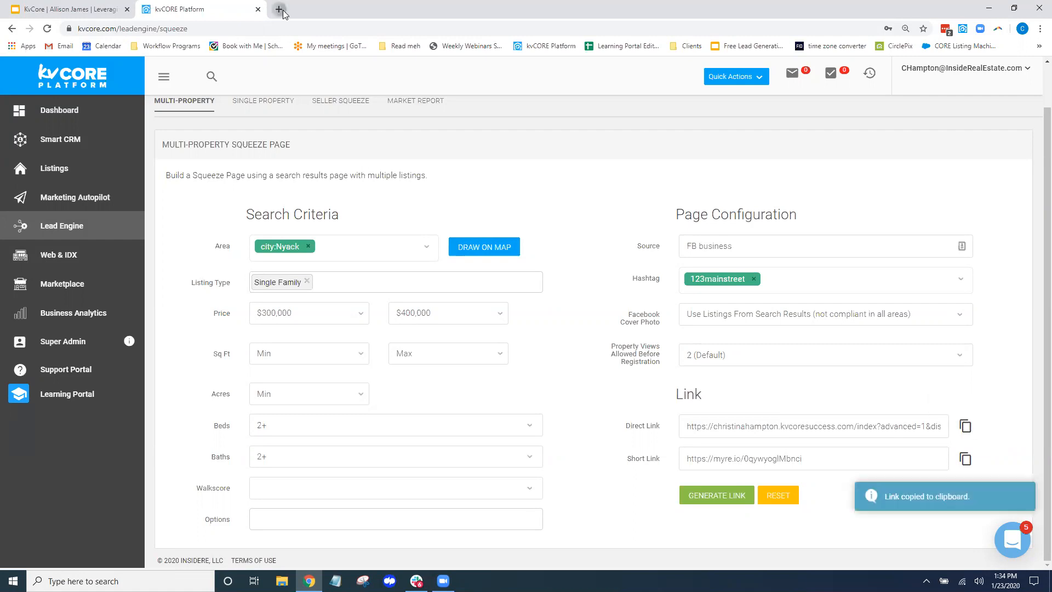
{"action": "left_click", "coordinate": [279, 10]}
Go to facebook.com, open the business page and start a new post there
{"action": "type", "text": "fa"}
{"action": "key", "text": "Return"}
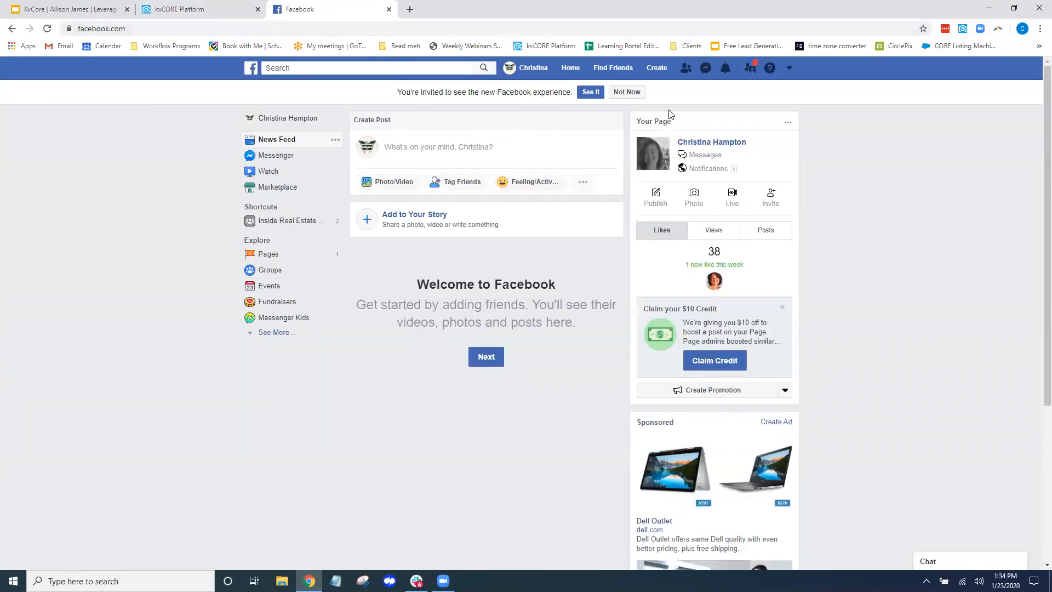
{"action": "left_click", "coordinate": [720, 140]}
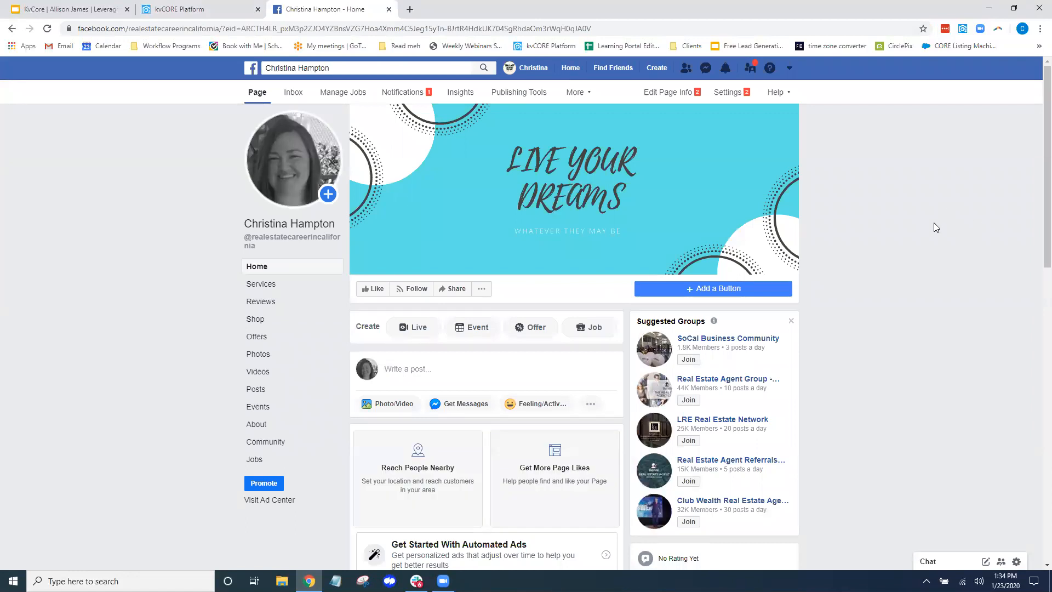
{"action": "left_click", "coordinate": [452, 367]}
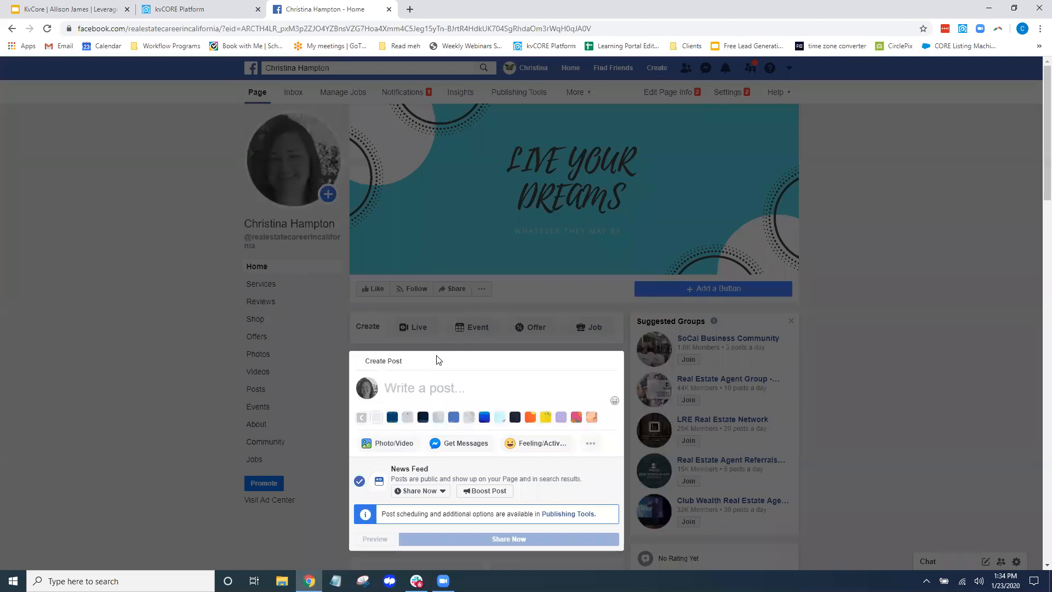
{"action": "scroll", "coordinate": [438, 360], "scroll_direction": "down", "scroll_amount": 2}
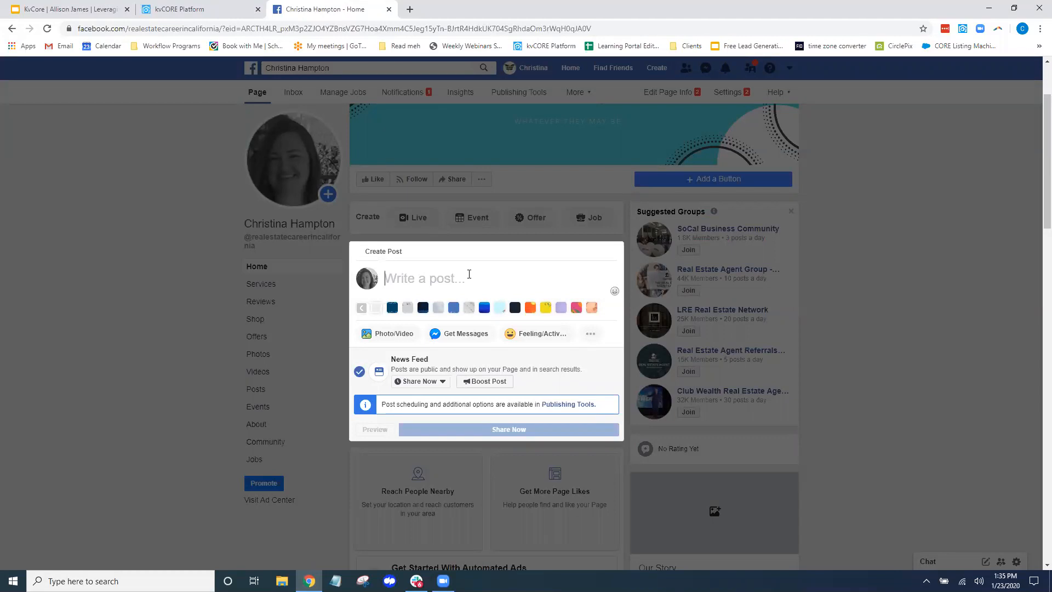
Paste the squeeze page link to load the Homes in Nyack NY preview, then select the URL text
{"action": "key", "text": "ctrl+v"}
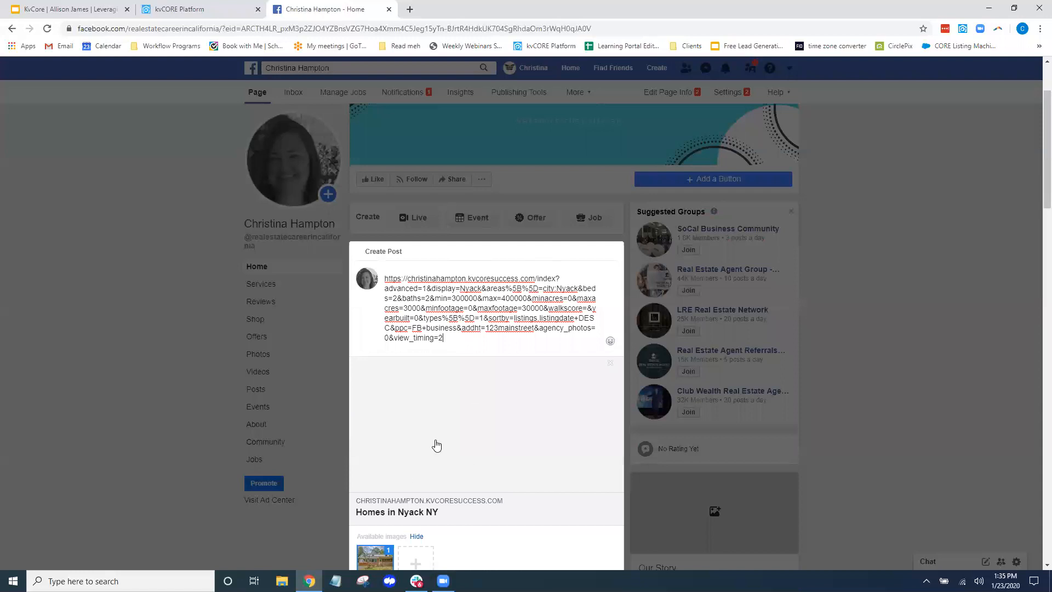
{"action": "scroll", "coordinate": [485, 326], "scroll_direction": "down", "scroll_amount": 1}
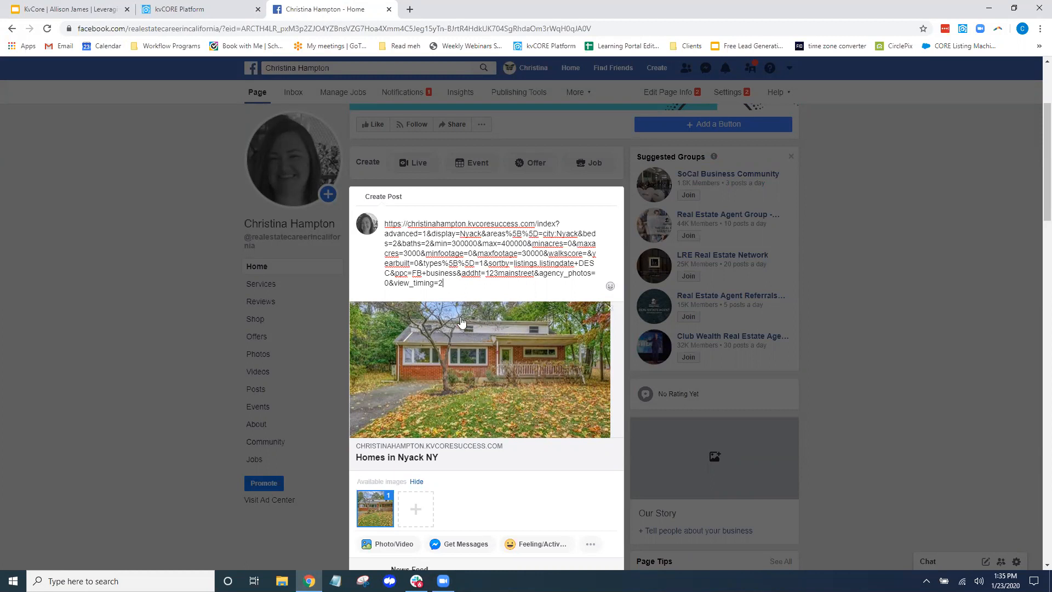
{"action": "left_click_drag", "start_coordinate": [443, 283], "coordinate": [386, 224]}
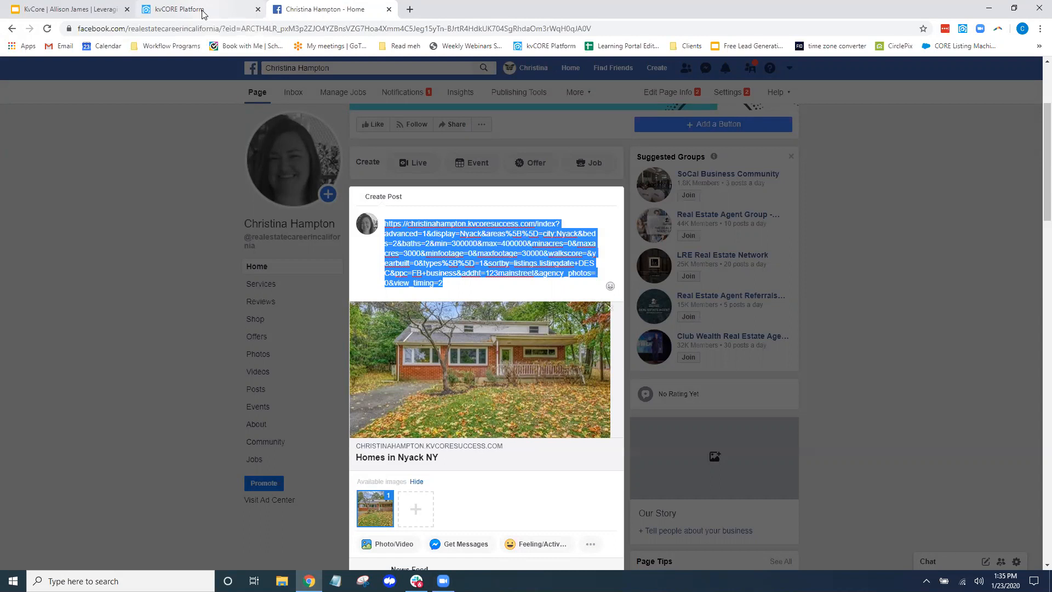
Replace the URL with the caption 'Check out these LOVELY 2 bedroom 2 bath properties in Nyack, New York'
{"action": "key", "text": "BackSpace"}
{"action": "type", "text": "C"}
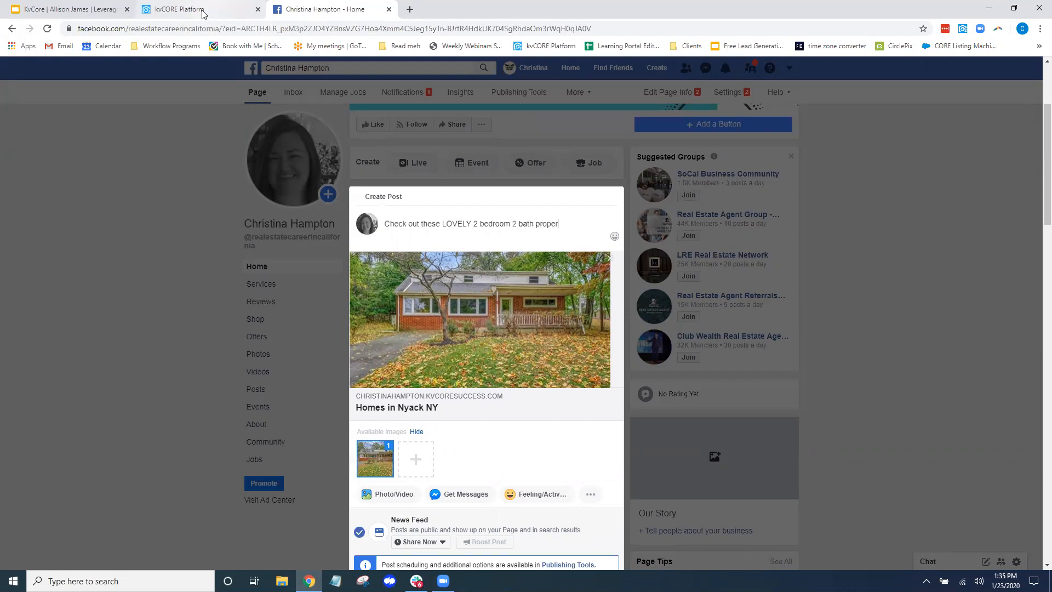
{"action": "type", "text": "ck."}
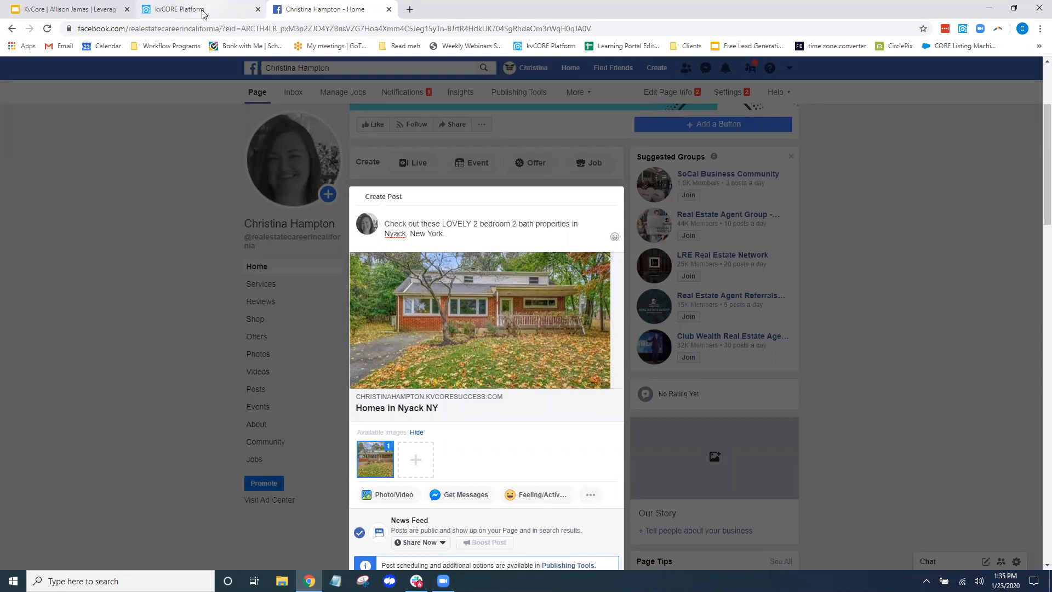
{"action": "key", "text": "Return"}
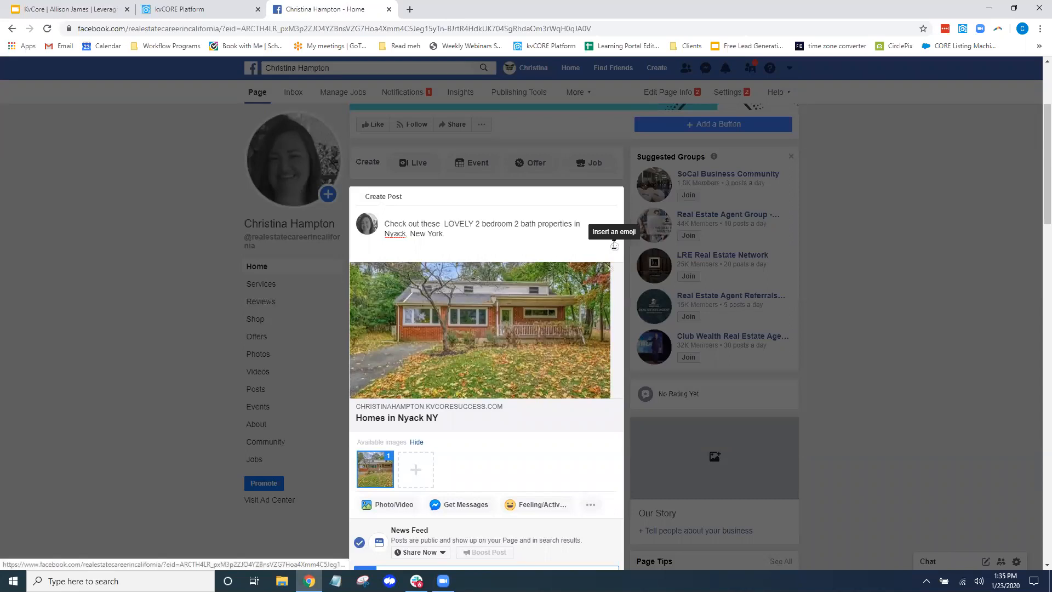
Put heart-eyes emojis before and after LOVELY and move the bedroom sentence to its own line
{"action": "left_click", "coordinate": [615, 247]}
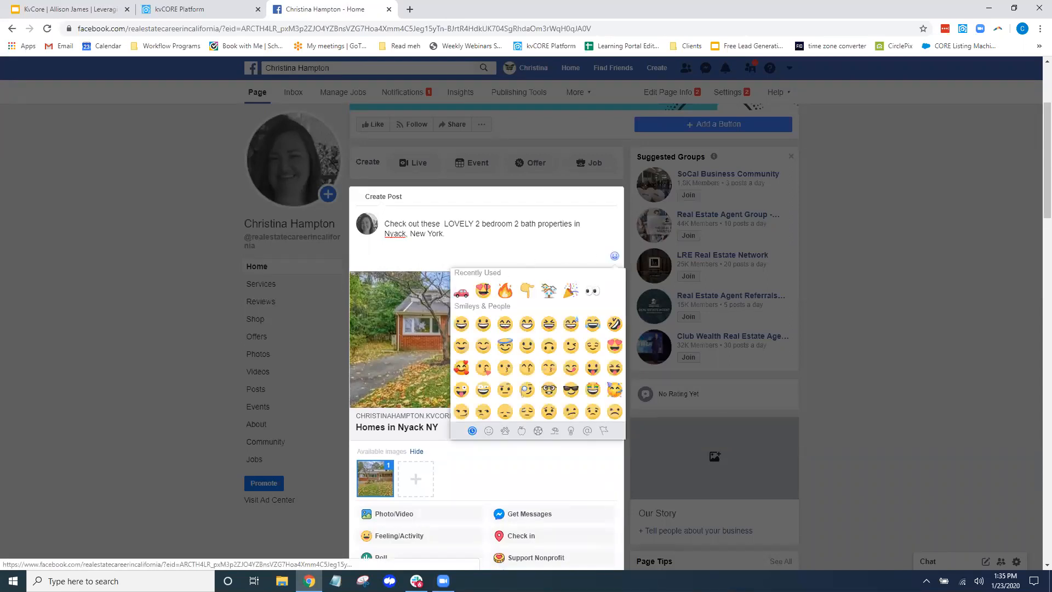
{"action": "left_click", "coordinate": [485, 292]}
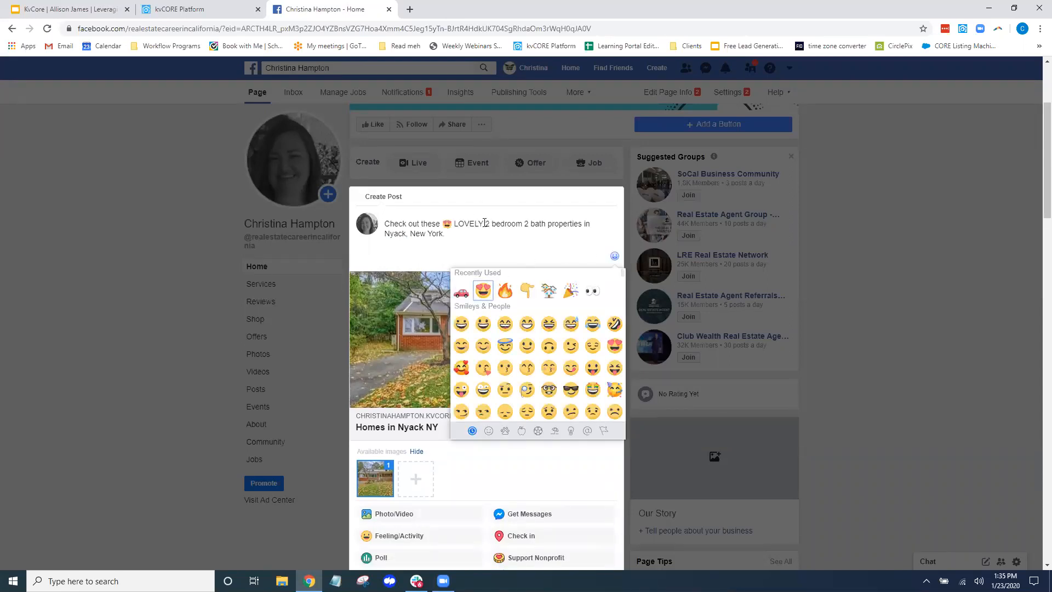
{"action": "left_click", "coordinate": [484, 223]}
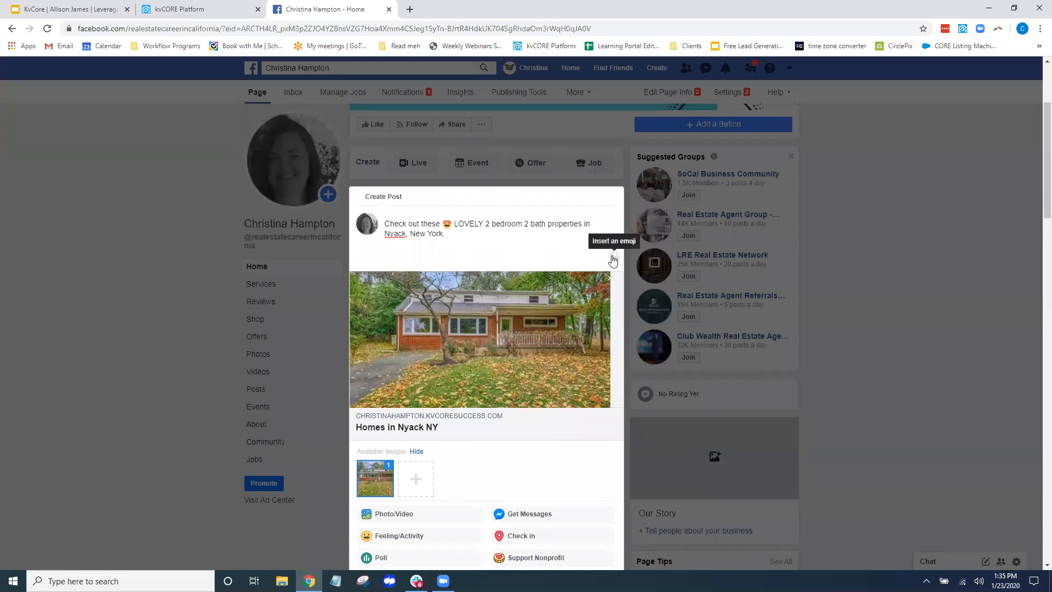
{"action": "left_click", "coordinate": [614, 256]}
{"action": "left_click", "coordinate": [484, 293]}
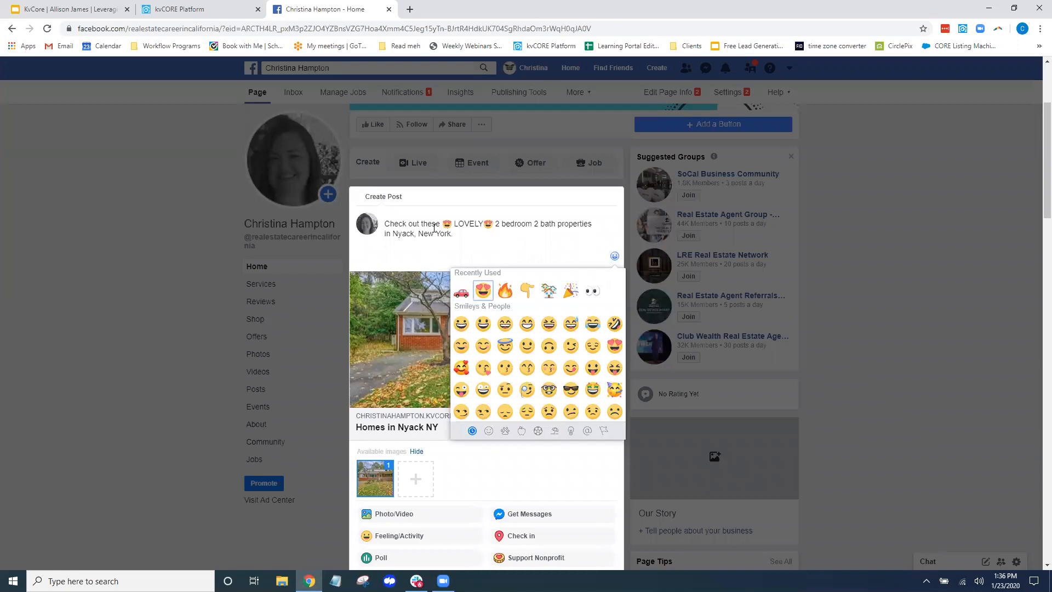
{"action": "left_click", "coordinate": [495, 224]}
{"action": "key", "text": "Return"}
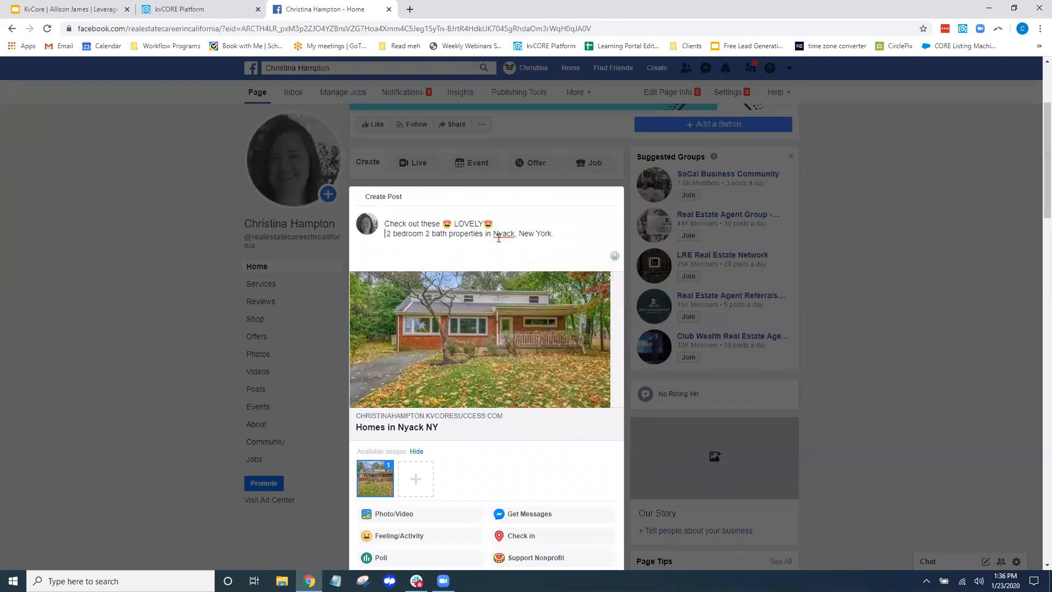
Browse the emoji picker, then close it and place the cursor at the end of the post text
{"action": "left_click", "coordinate": [614, 256]}
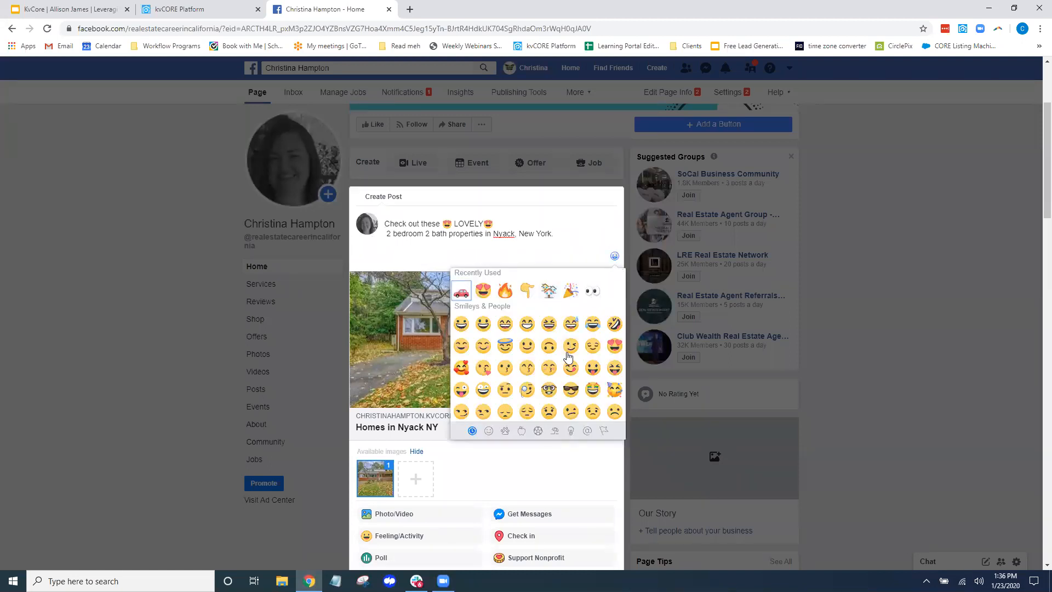
{"action": "scroll", "coordinate": [579, 349], "scroll_direction": "down", "scroll_amount": 8}
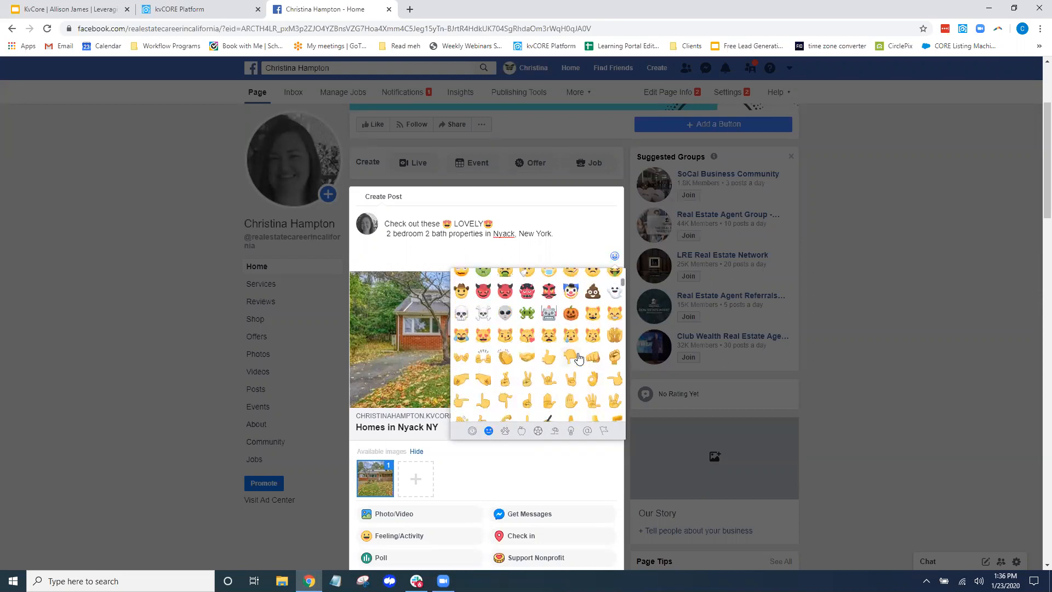
{"action": "scroll", "coordinate": [576, 338], "scroll_direction": "down", "scroll_amount": 10}
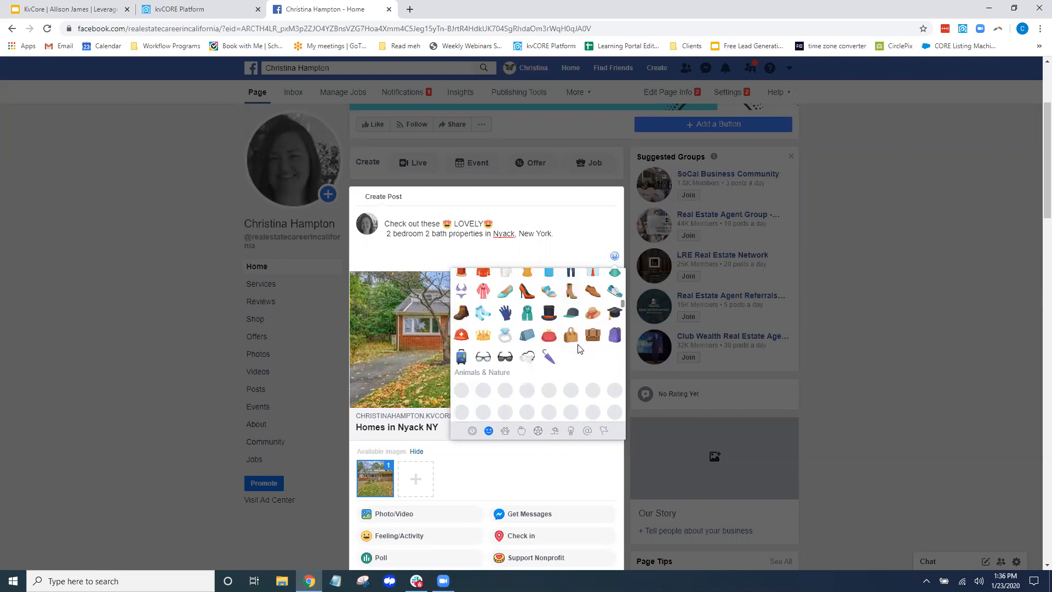
{"action": "scroll", "coordinate": [570, 323], "scroll_direction": "up", "scroll_amount": 6}
{"action": "scroll", "coordinate": [569, 337], "scroll_direction": "down", "scroll_amount": 10}
{"action": "scroll", "coordinate": [568, 337], "scroll_direction": "down", "scroll_amount": 4}
{"action": "scroll", "coordinate": [569, 337], "scroll_direction": "down", "scroll_amount": 8}
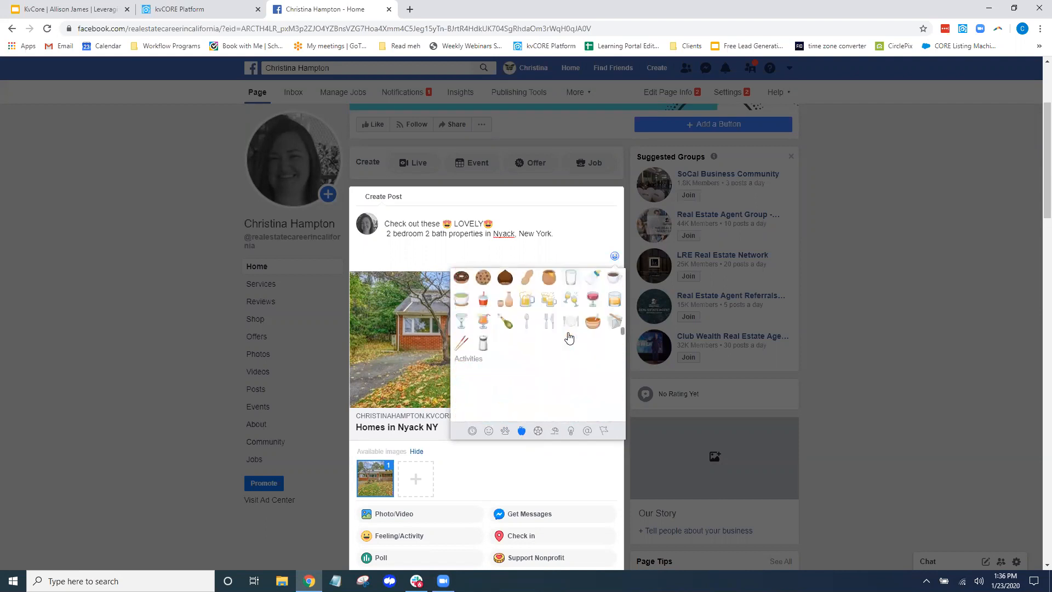
{"action": "scroll", "coordinate": [568, 337], "scroll_direction": "down", "scroll_amount": 4}
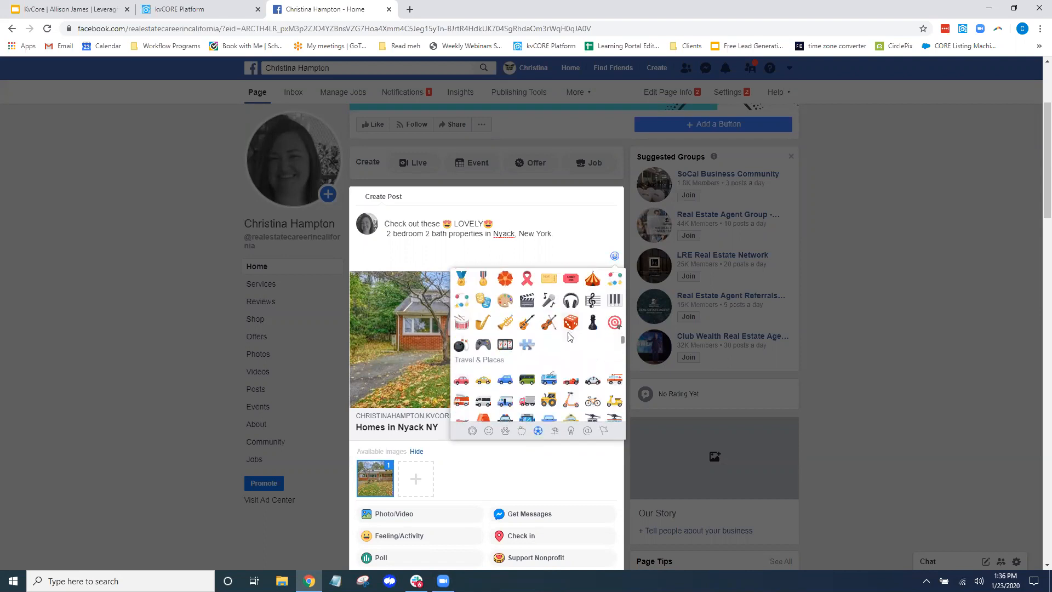
{"action": "scroll", "coordinate": [568, 337], "scroll_direction": "down", "scroll_amount": 8}
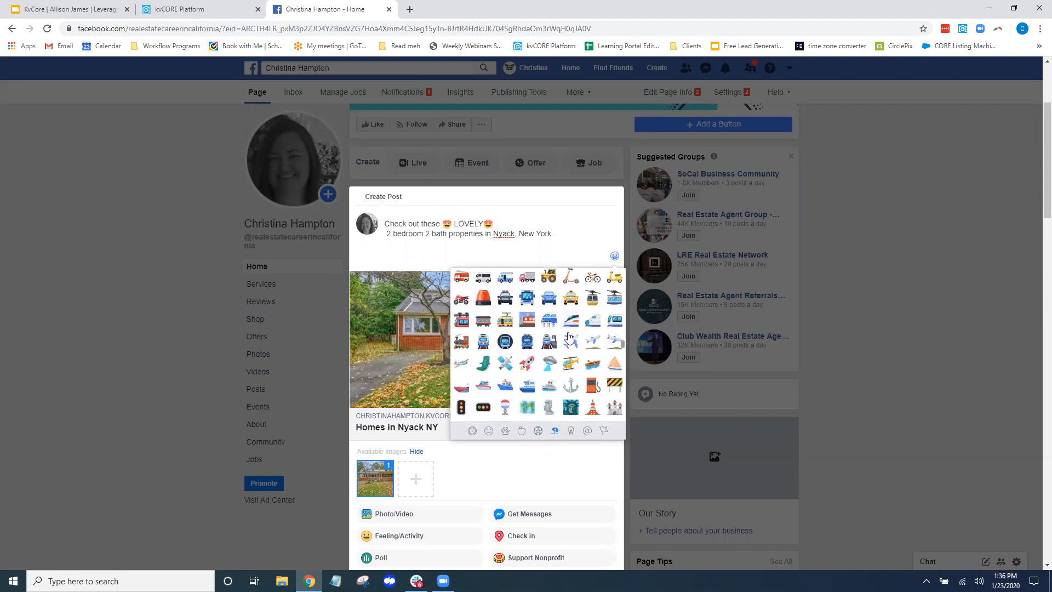
{"action": "scroll", "coordinate": [570, 335], "scroll_direction": "down", "scroll_amount": 8}
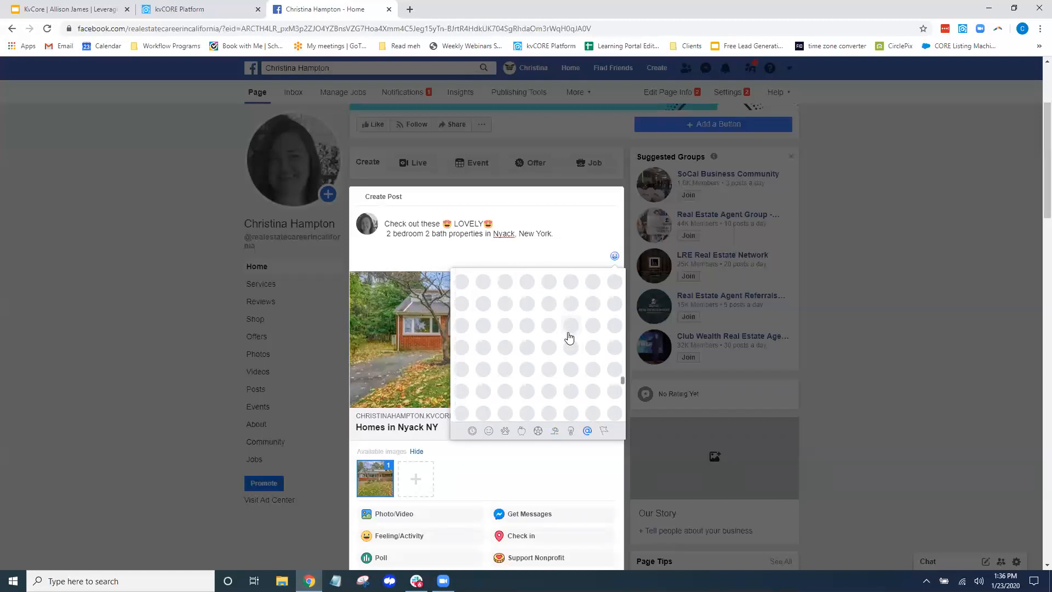
{"action": "scroll", "coordinate": [570, 337], "scroll_direction": "down", "scroll_amount": 5}
{"action": "scroll", "coordinate": [570, 337], "scroll_direction": "down", "scroll_amount": 3}
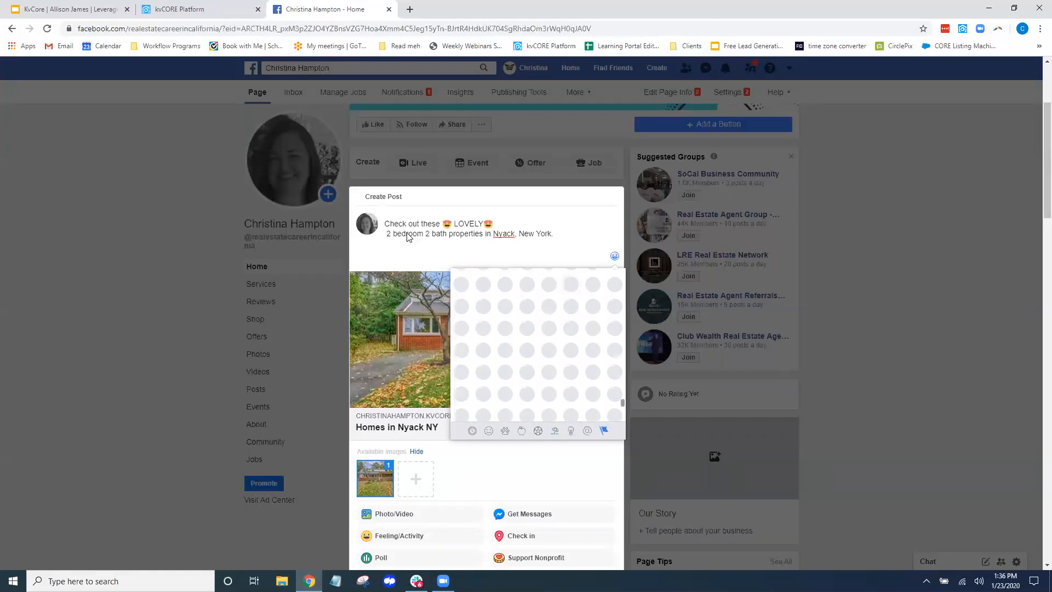
{"action": "left_click", "coordinate": [562, 234]}
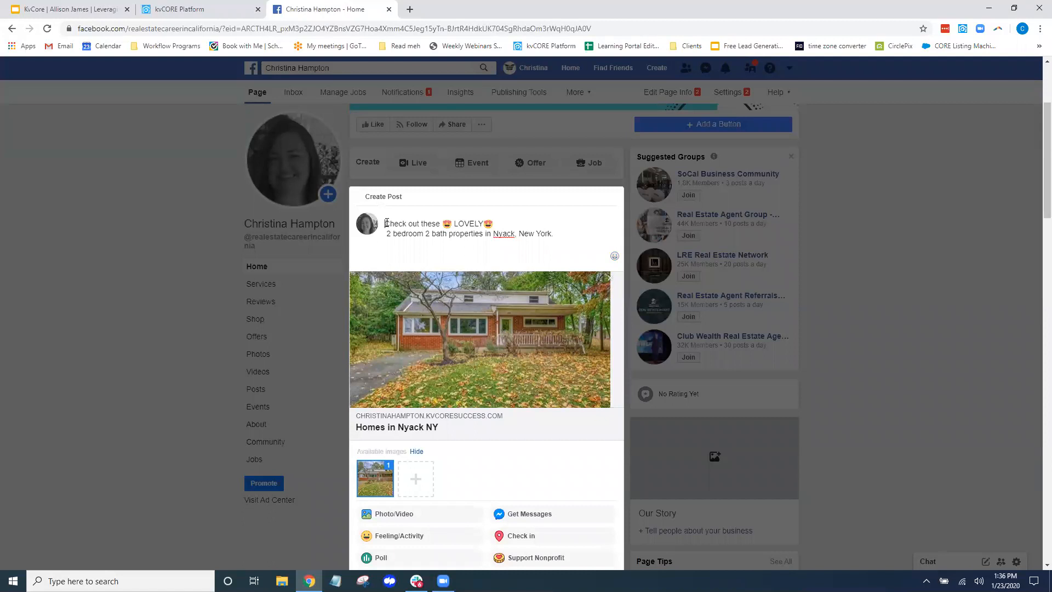
{"action": "left_click", "coordinate": [615, 257]}
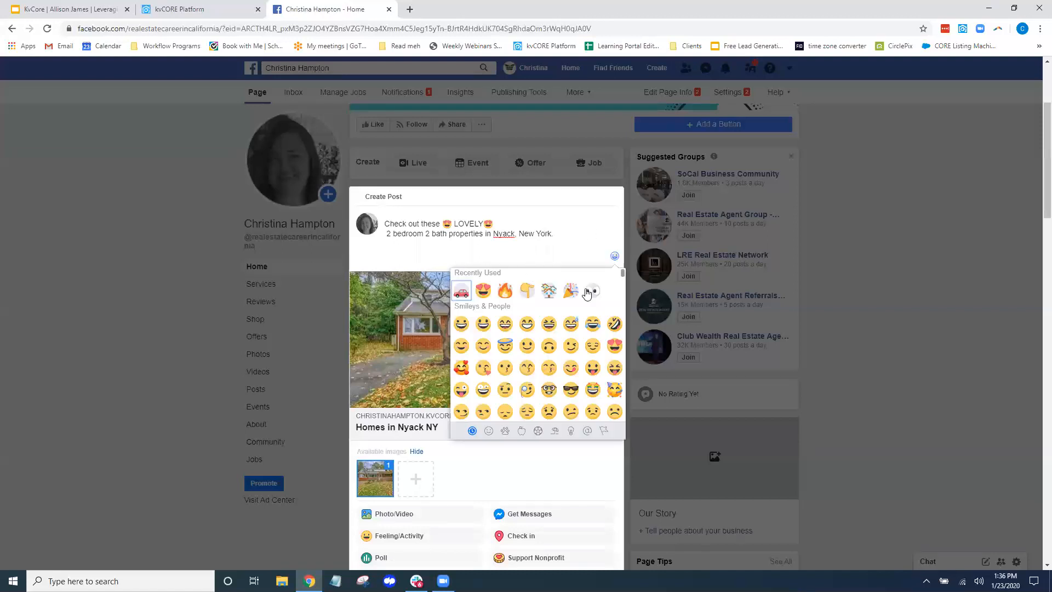
{"action": "left_click", "coordinate": [575, 303]}
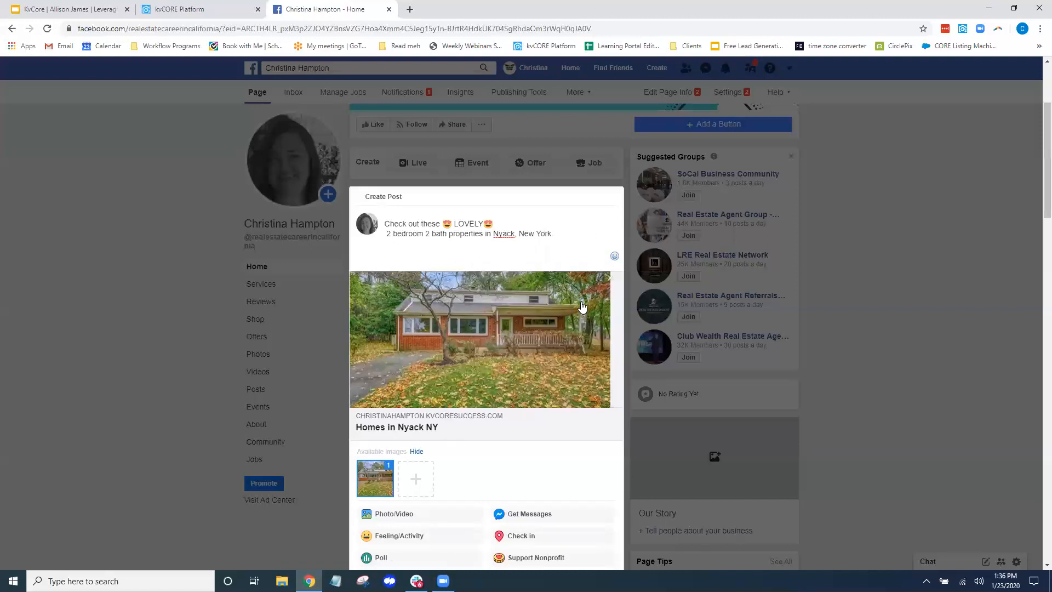
{"action": "left_click", "coordinate": [566, 235]}
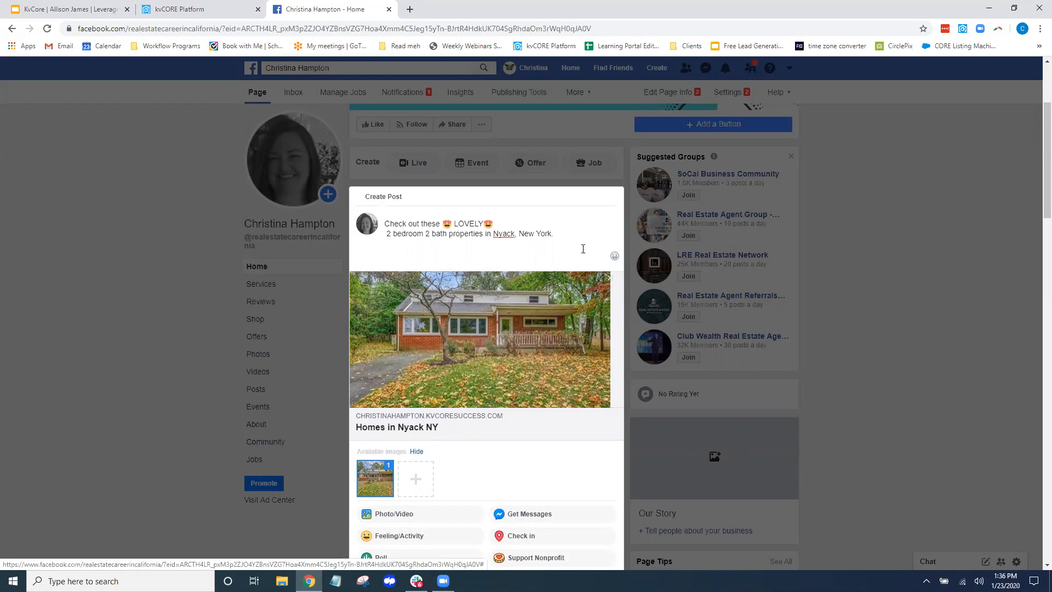
{"action": "scroll", "coordinate": [526, 249], "scroll_direction": "down", "scroll_amount": 5}
Share the Nyack homes post now, publishing it without a message button
{"action": "left_click", "coordinate": [516, 402]}
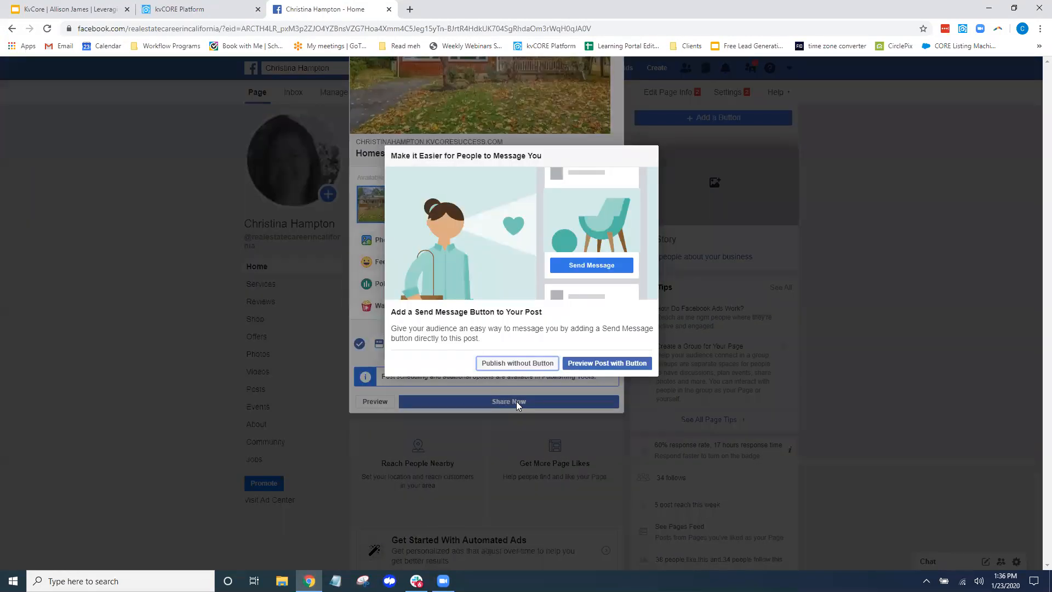
{"action": "left_click", "coordinate": [518, 363]}
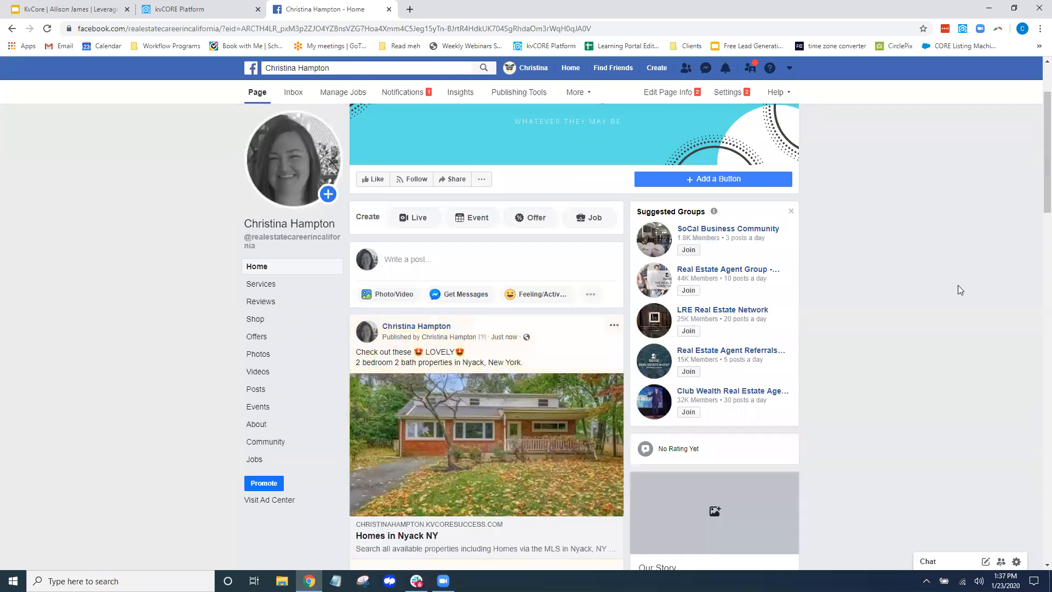
{"action": "scroll", "coordinate": [958, 285], "scroll_direction": "down", "scroll_amount": 2}
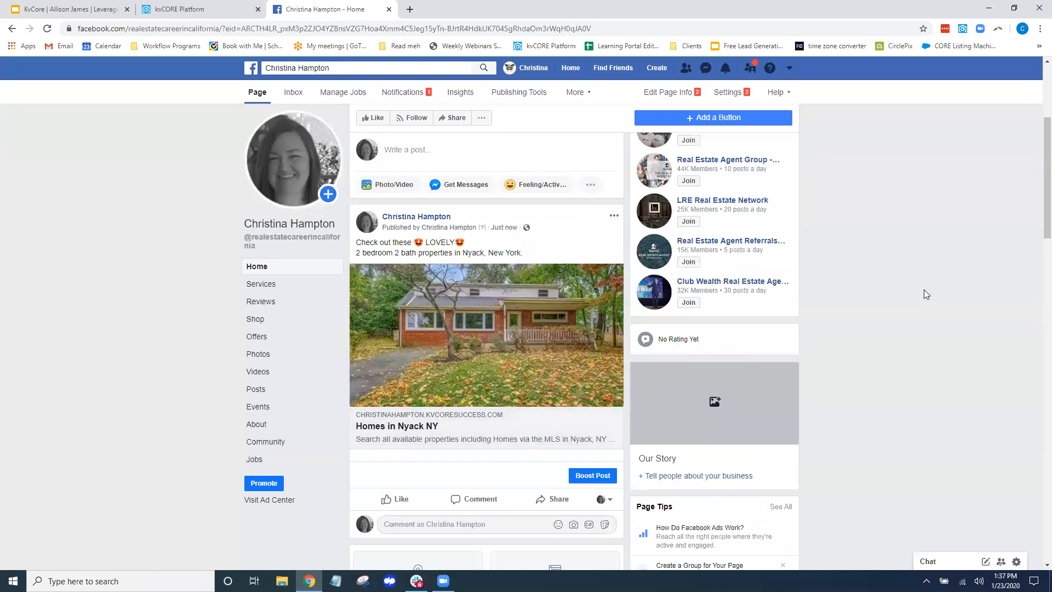
Open the post's Homes in Nyack NY link, browse the results, and return to Facebook
{"action": "left_click", "coordinate": [463, 359]}
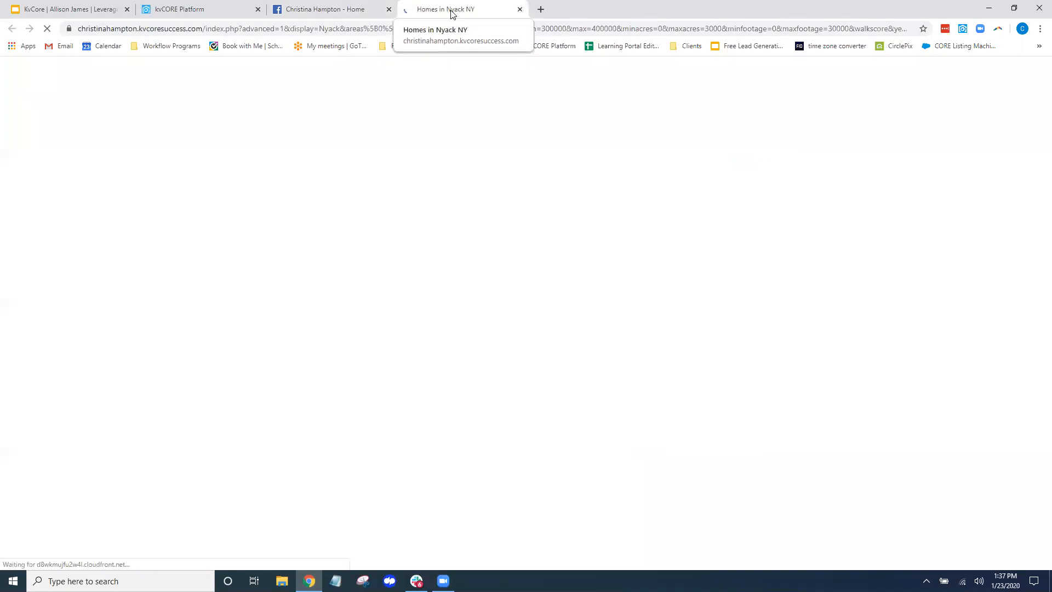
{"action": "scroll", "coordinate": [948, 355], "scroll_direction": "down", "scroll_amount": 7}
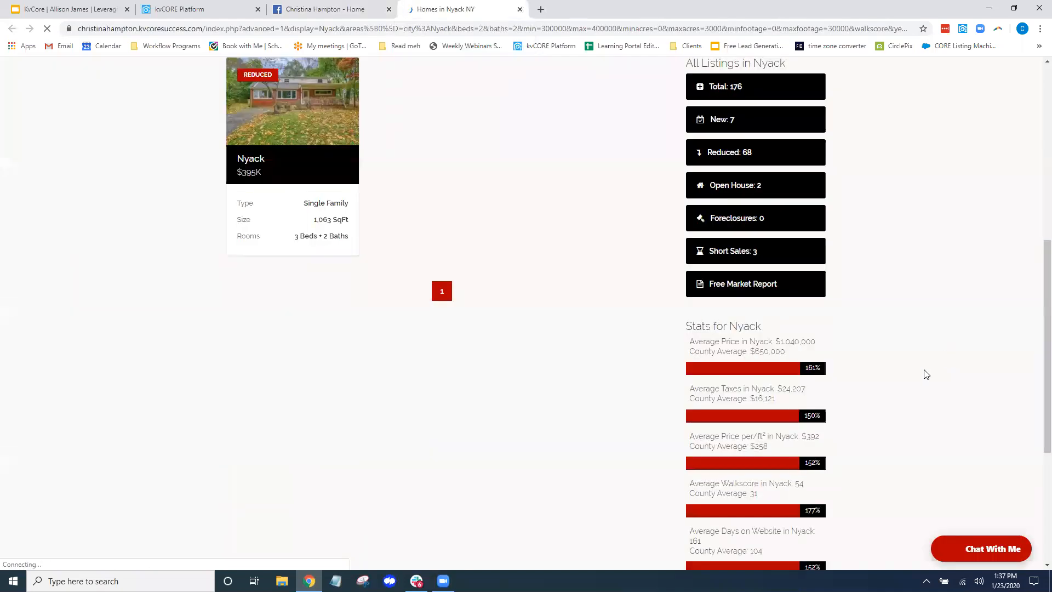
{"action": "scroll", "coordinate": [931, 377], "scroll_direction": "up", "scroll_amount": 7}
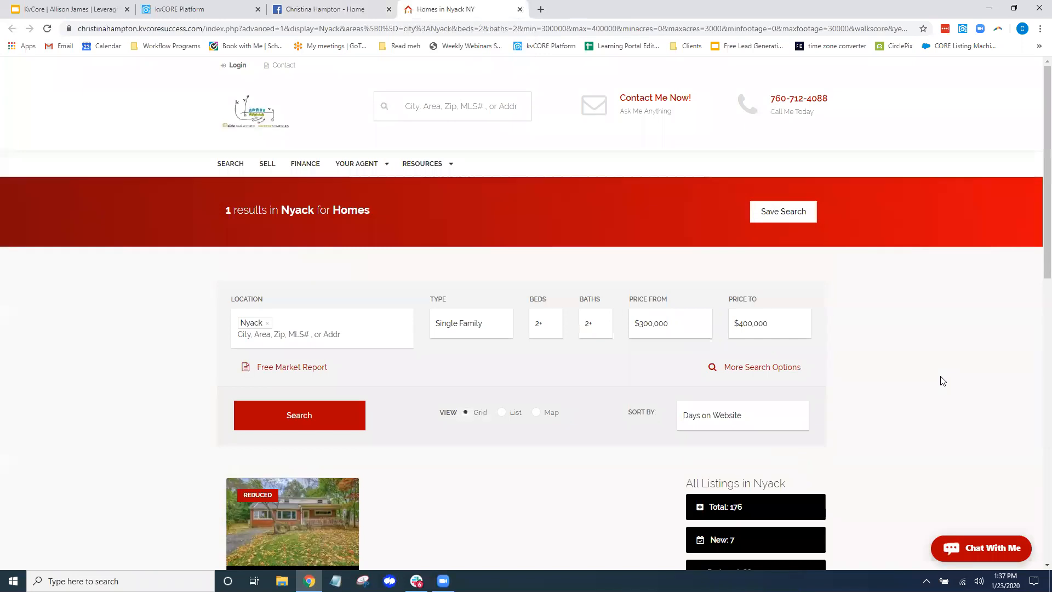
{"action": "scroll", "coordinate": [942, 378], "scroll_direction": "down", "scroll_amount": 4}
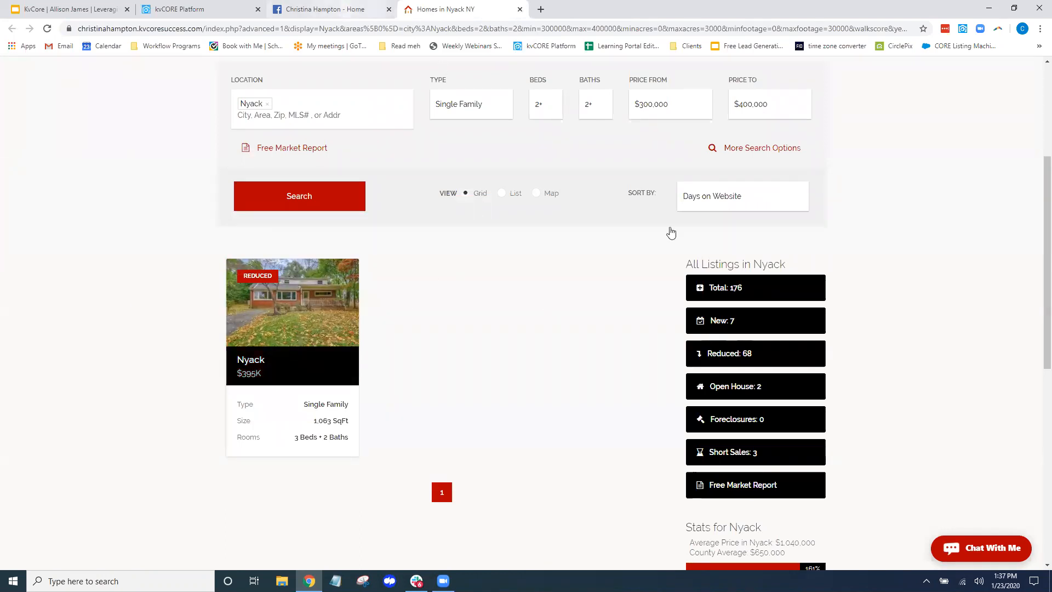
{"action": "key", "text": "ctrl+shift+Tab"}
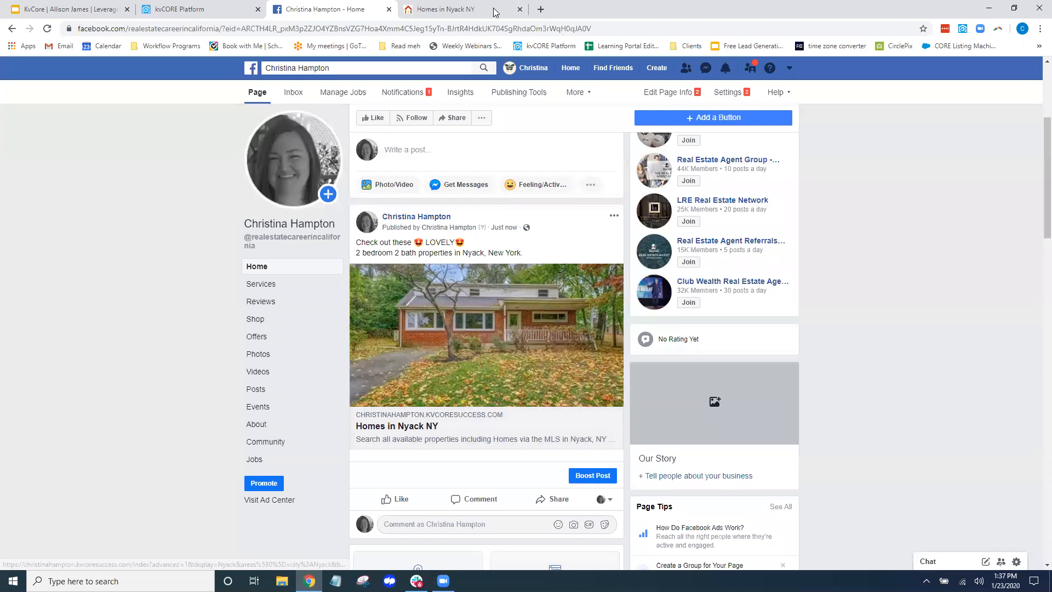
Open the $395,000 Nyack listing's details and page through its photos back to the house front
{"action": "left_click", "coordinate": [465, 9]}
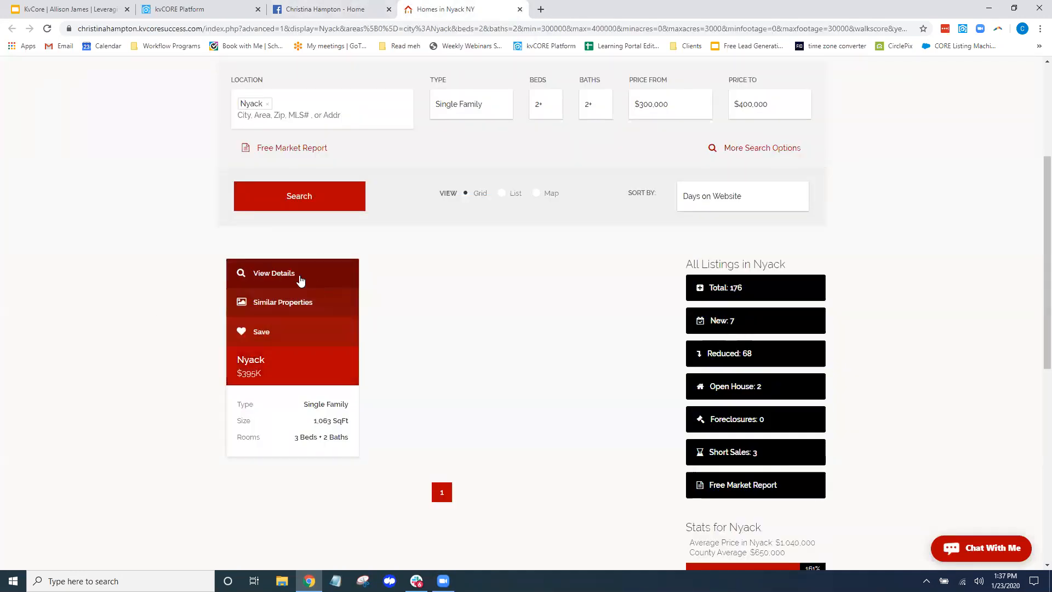
{"action": "left_click", "coordinate": [276, 279]}
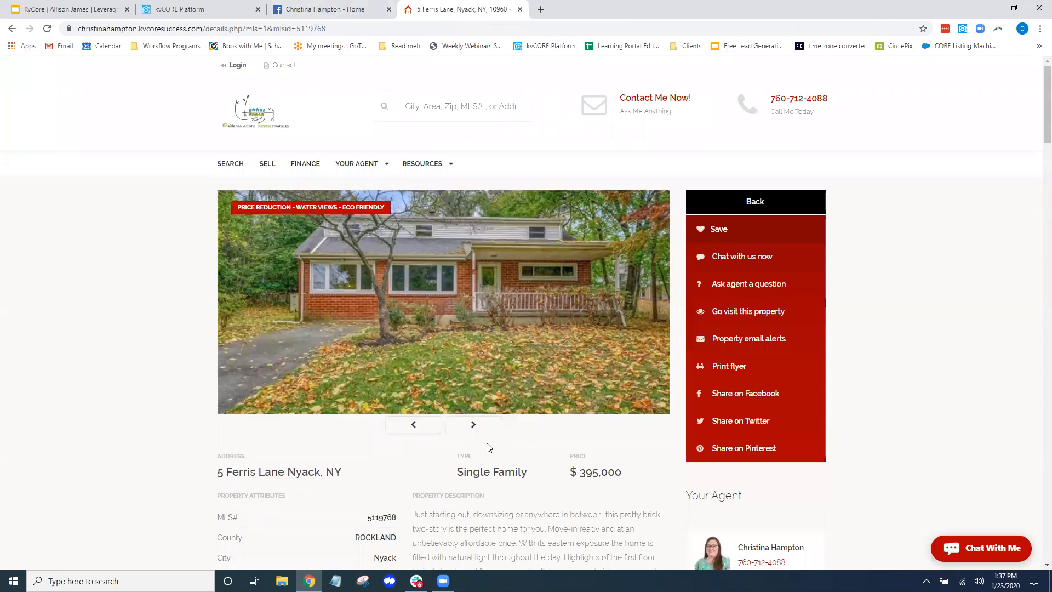
{"action": "left_click", "coordinate": [475, 429]}
{"action": "left_click", "coordinate": [475, 428]}
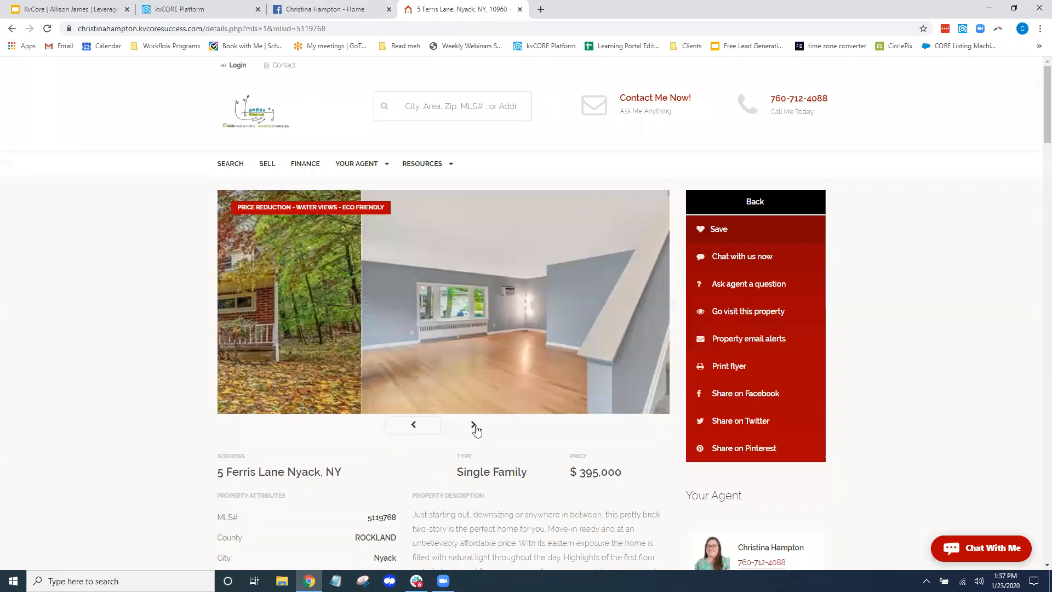
{"action": "left_click", "coordinate": [477, 432]}
{"action": "left_click", "coordinate": [477, 431]}
{"action": "left_click", "coordinate": [476, 431]}
{"action": "left_click", "coordinate": [477, 432]}
{"action": "left_click", "coordinate": [474, 426]}
{"action": "left_click", "coordinate": [475, 426]}
{"action": "left_click", "coordinate": [475, 425]}
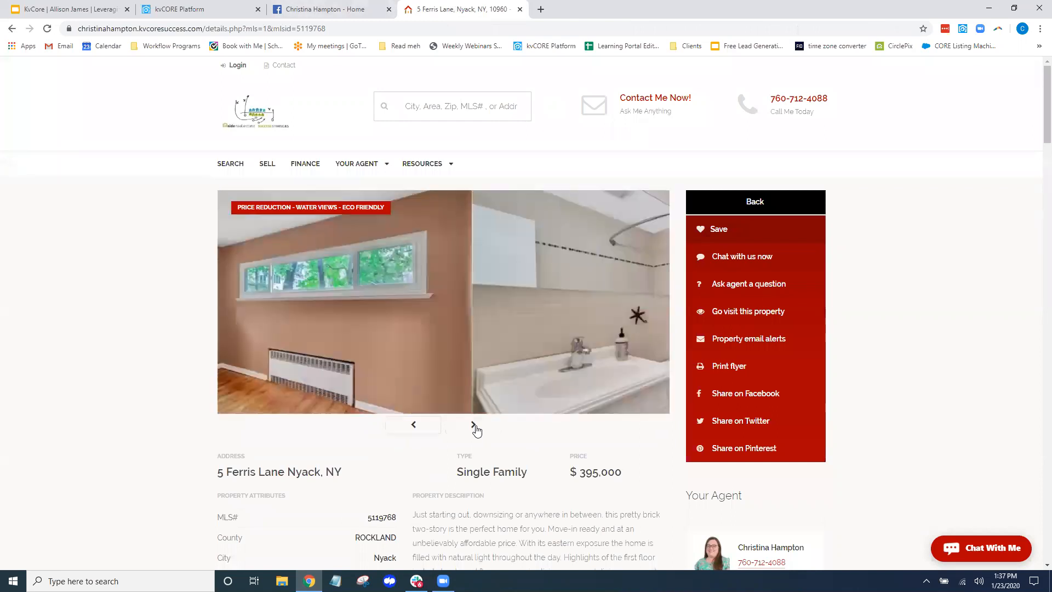
{"action": "left_click", "coordinate": [475, 426]}
{"action": "left_click", "coordinate": [475, 428]}
{"action": "left_click", "coordinate": [475, 427]}
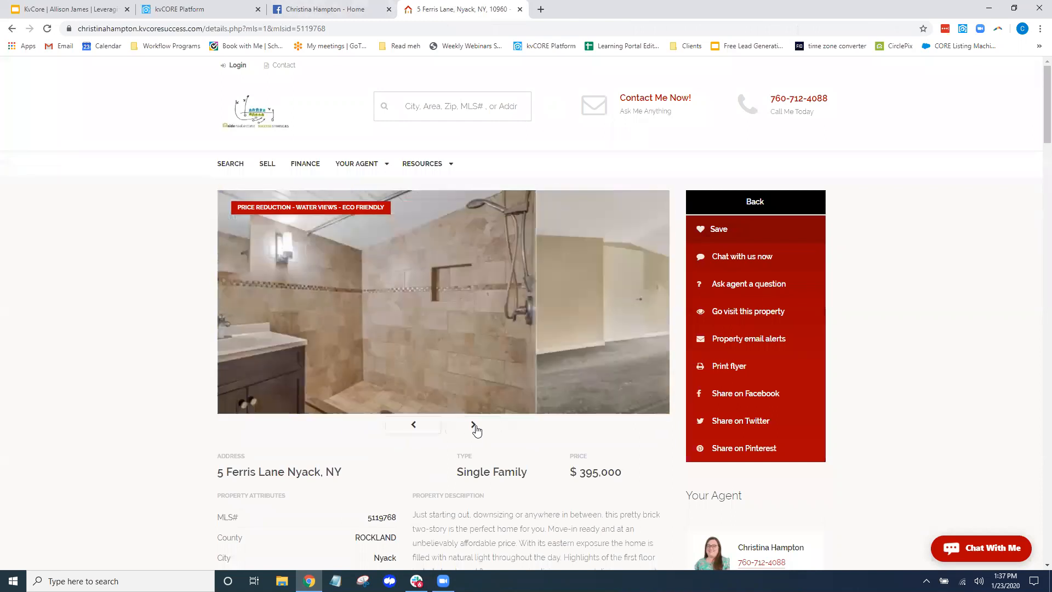
{"action": "left_click", "coordinate": [475, 428]}
{"action": "left_click", "coordinate": [475, 428]}
{"action": "left_click", "coordinate": [474, 427]}
{"action": "left_click", "coordinate": [475, 428]}
{"action": "left_click", "coordinate": [475, 428]}
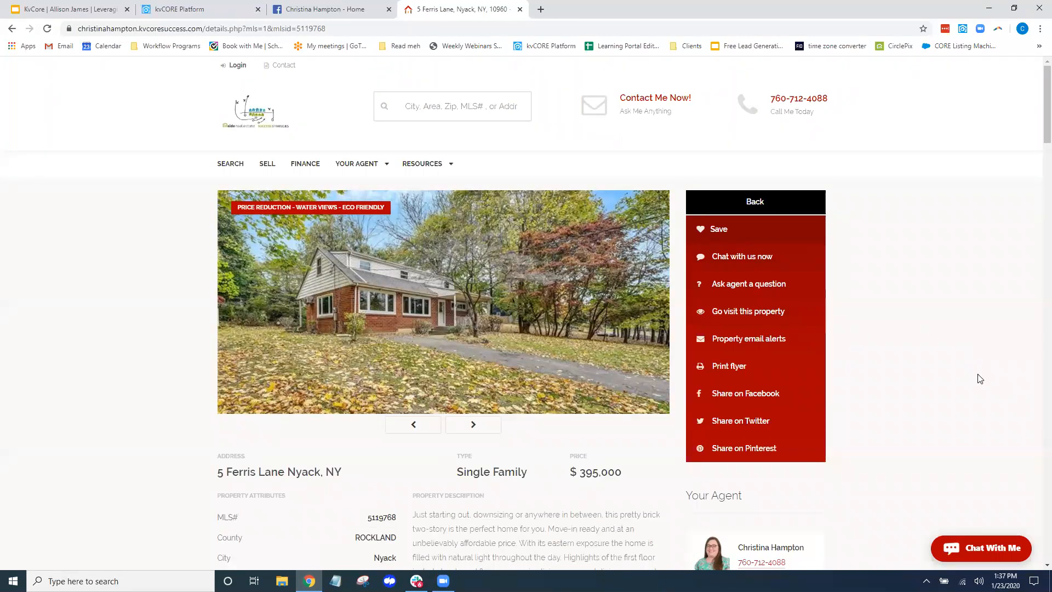
Scroll through the listing's price history and features
{"action": "scroll", "coordinate": [969, 359], "scroll_direction": "down", "scroll_amount": 6}
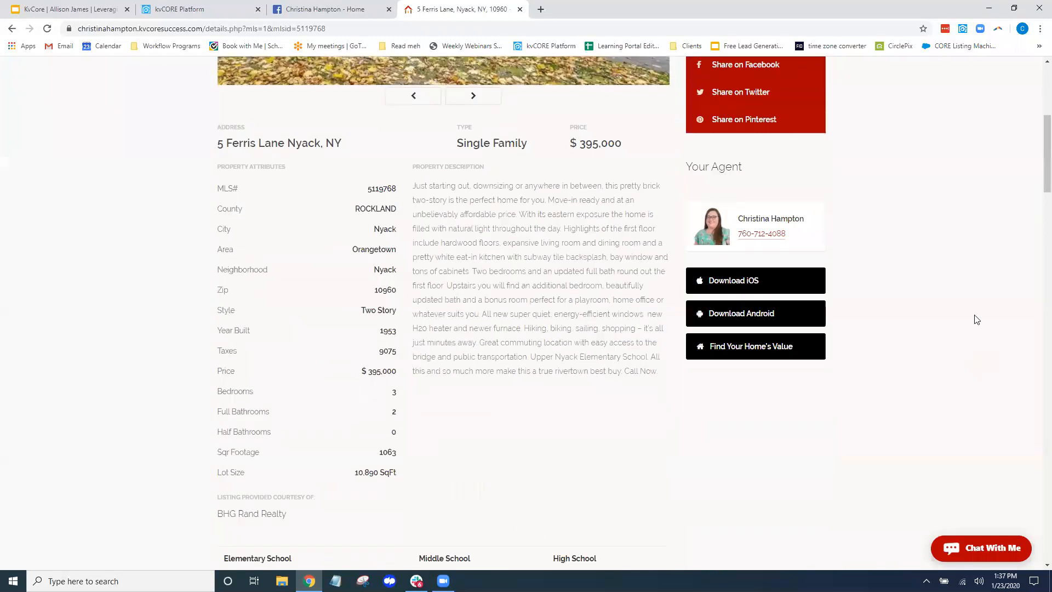
{"action": "scroll", "coordinate": [959, 296], "scroll_direction": "down", "scroll_amount": 20}
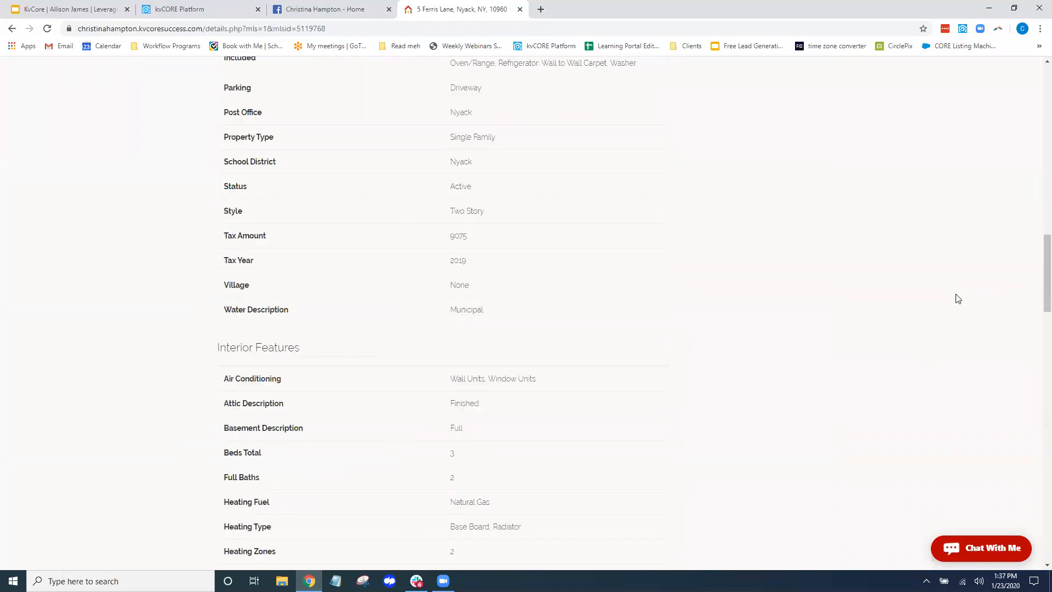
{"action": "scroll", "coordinate": [954, 299], "scroll_direction": "down", "scroll_amount": 12}
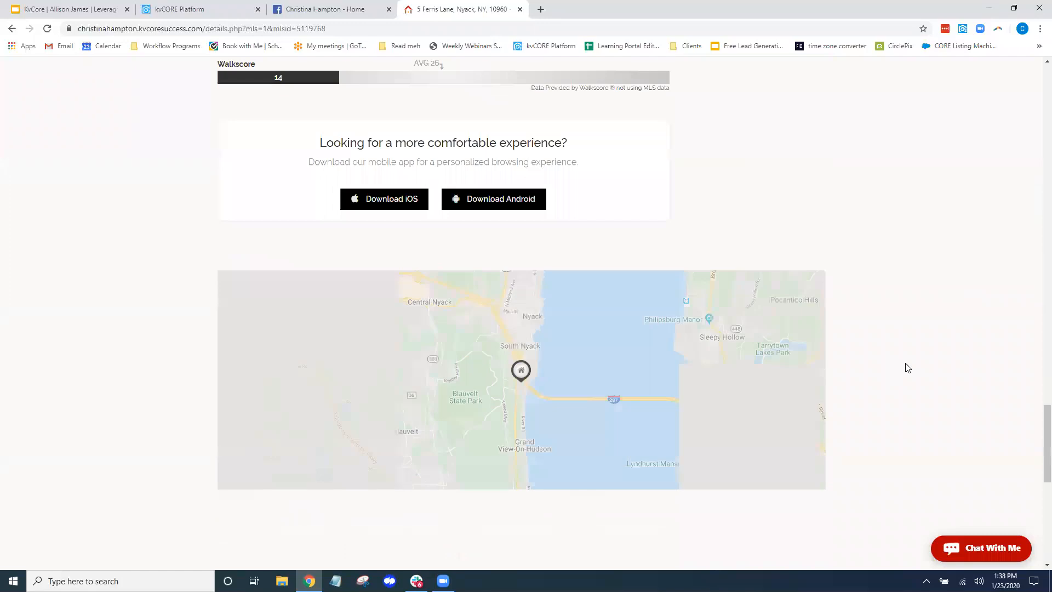
{"action": "scroll", "coordinate": [958, 381], "scroll_direction": "down", "scroll_amount": 8}
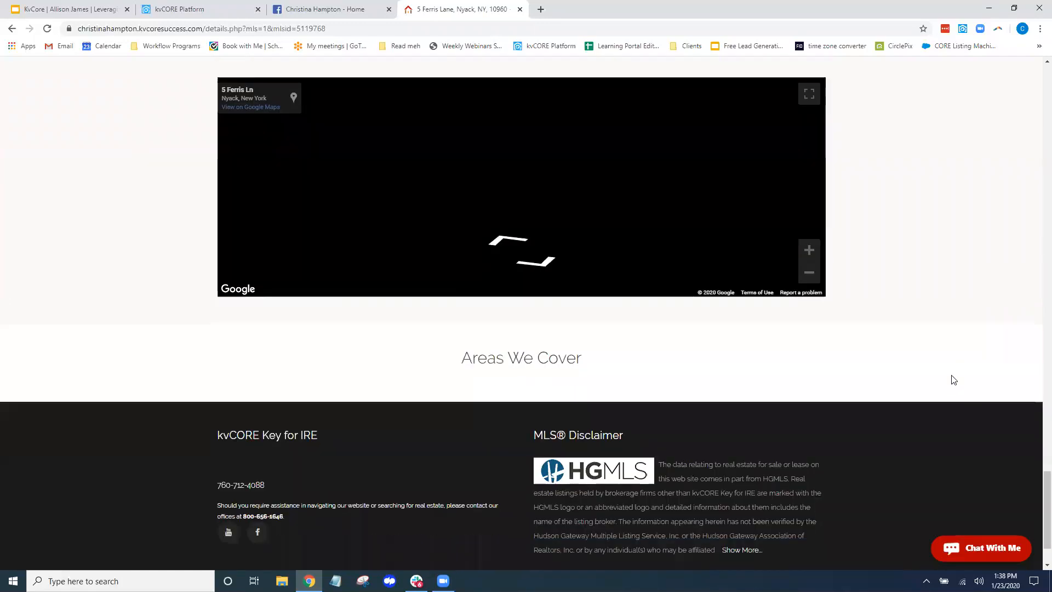
{"action": "scroll", "coordinate": [951, 378], "scroll_direction": "up", "scroll_amount": 7}
{"action": "scroll", "coordinate": [949, 377], "scroll_direction": "up", "scroll_amount": 20}
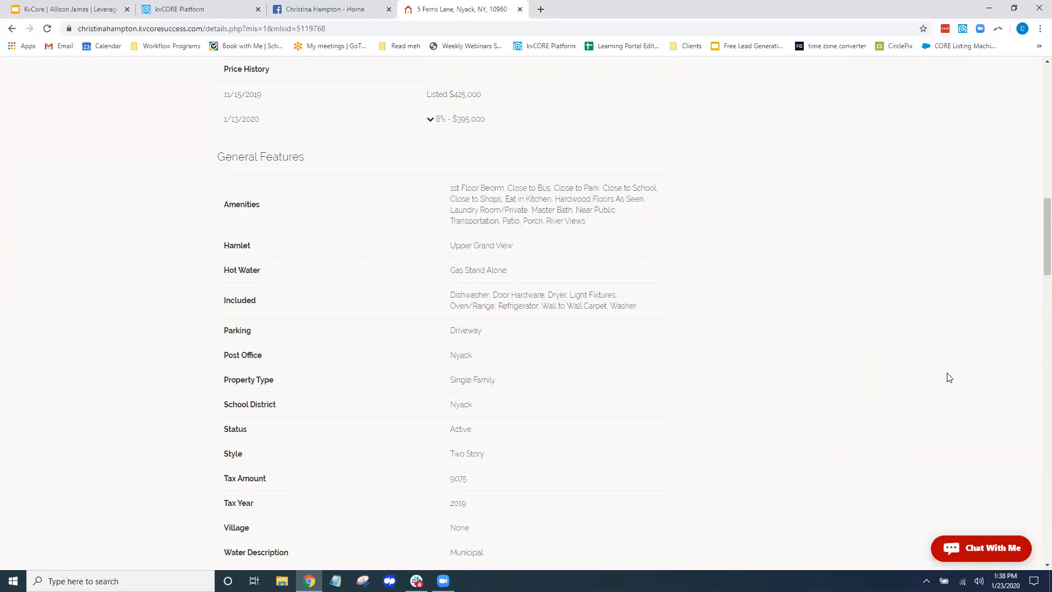
{"action": "scroll", "coordinate": [948, 377], "scroll_direction": "up", "scroll_amount": 5}
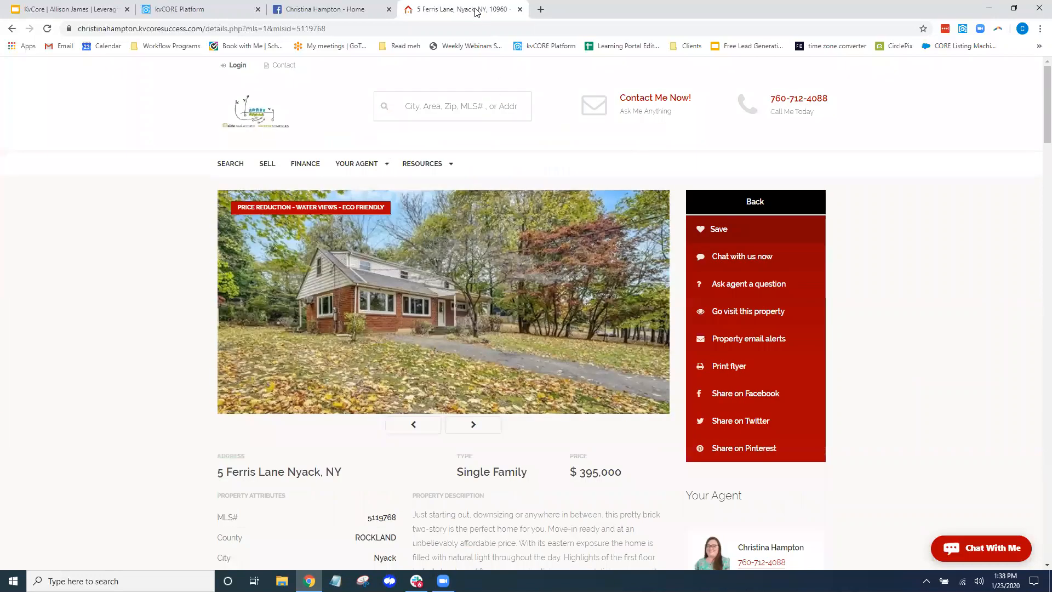
From the kvCORE Lead Engine overview, choose the agent's website domain for a new landing page
{"action": "left_click", "coordinate": [361, 9]}
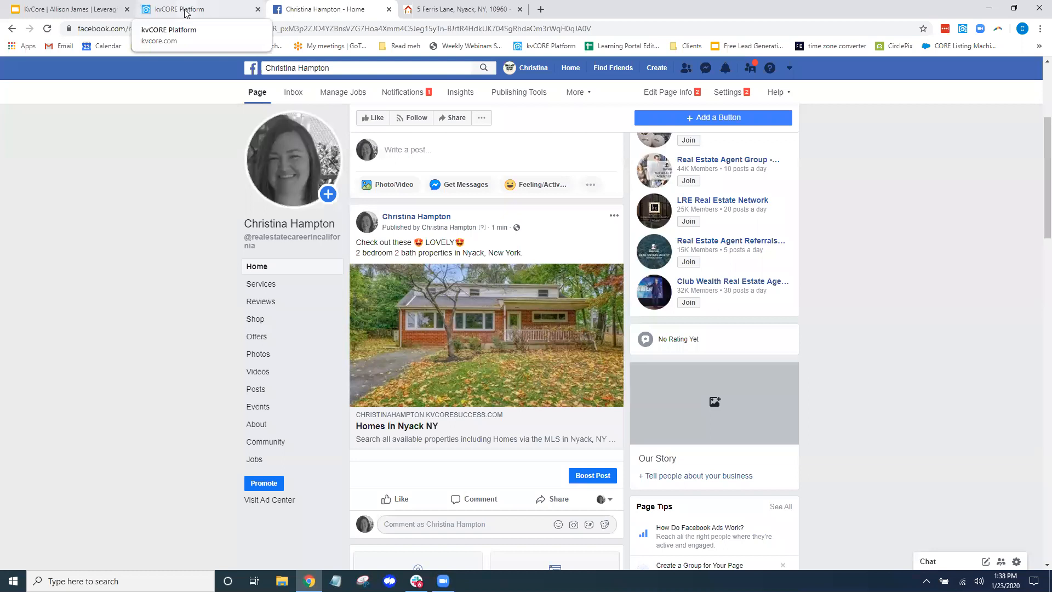
{"action": "left_click", "coordinate": [185, 12]}
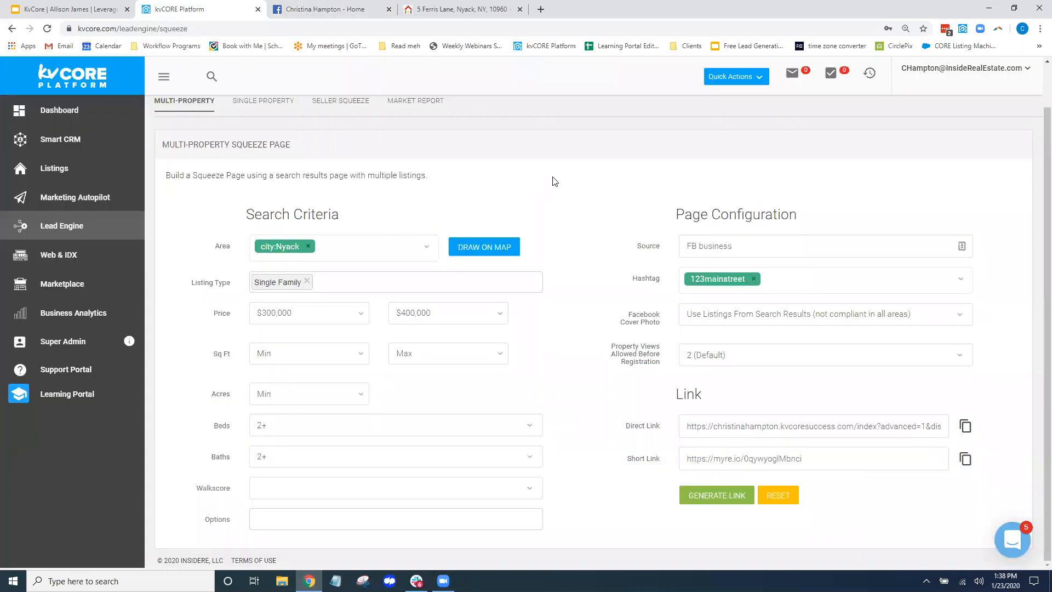
{"action": "scroll", "coordinate": [594, 222], "scroll_direction": "up", "scroll_amount": 1}
{"action": "left_click_drag", "start_coordinate": [310, 117], "coordinate": [153, 114]}
{"action": "left_click", "coordinate": [70, 229]}
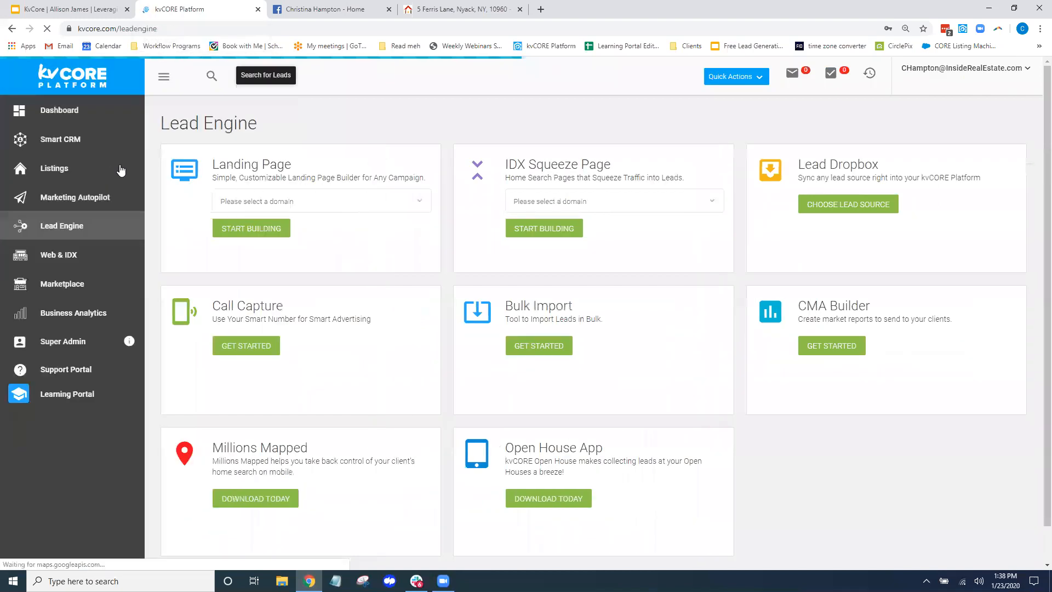
{"action": "left_click_drag", "start_coordinate": [291, 166], "coordinate": [212, 165]}
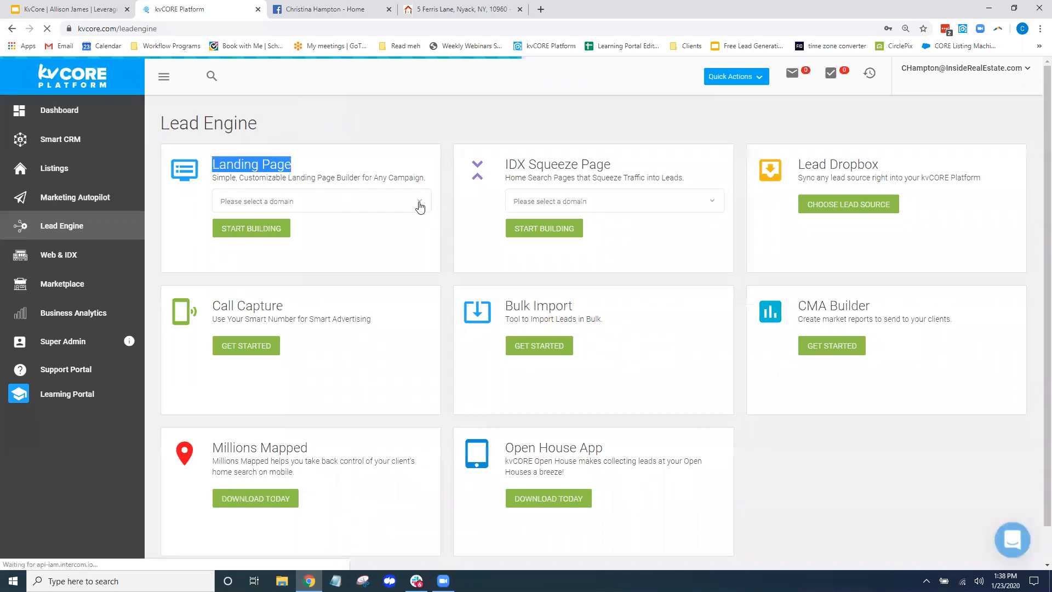
{"action": "left_click", "coordinate": [419, 205]}
{"action": "left_click", "coordinate": [270, 228]}
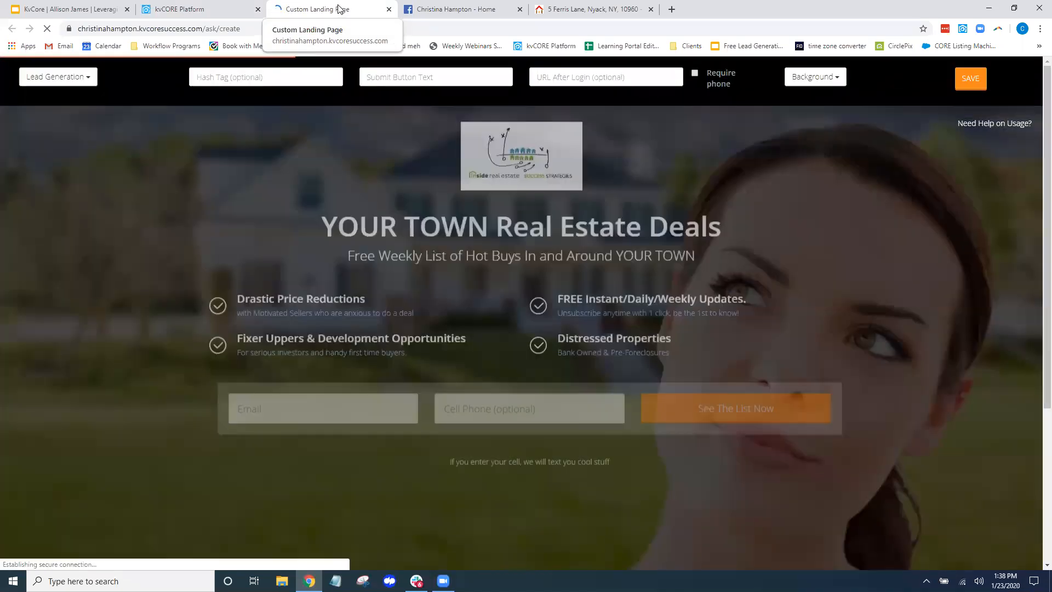
Preview the Video View and Video + Lead landing page layouts, playing the embedded video
{"action": "left_click", "coordinate": [87, 83]}
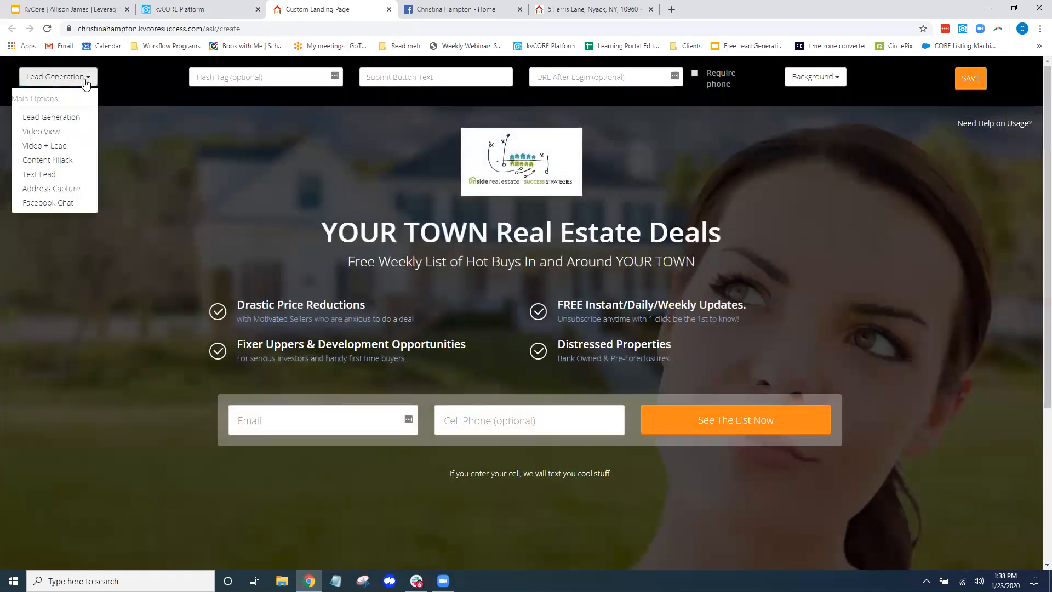
{"action": "left_click", "coordinate": [43, 132]}
{"action": "scroll", "coordinate": [423, 479], "scroll_direction": "down", "scroll_amount": 2}
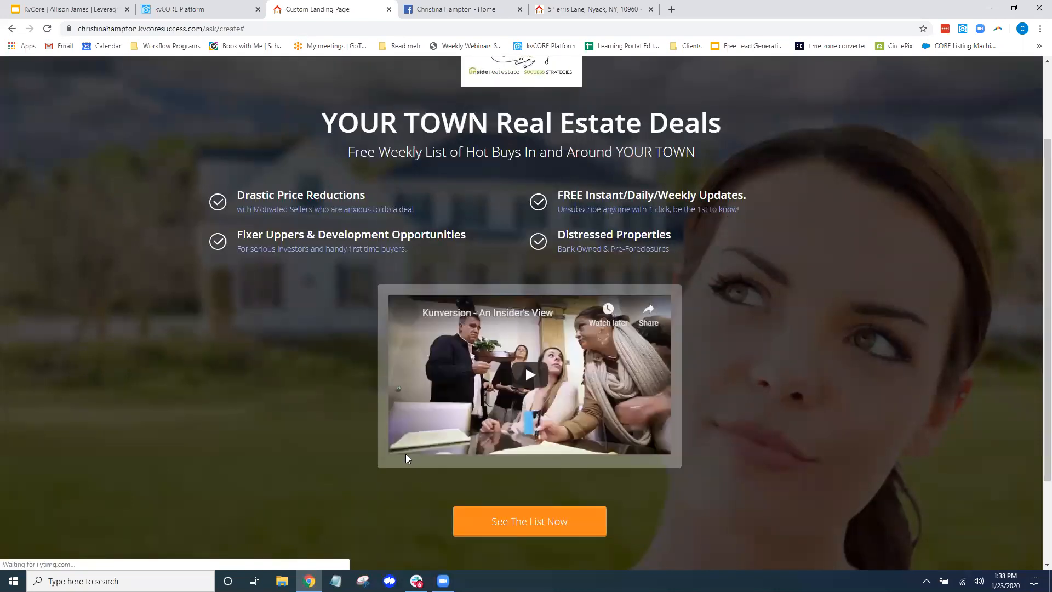
{"action": "left_click", "coordinate": [407, 448]}
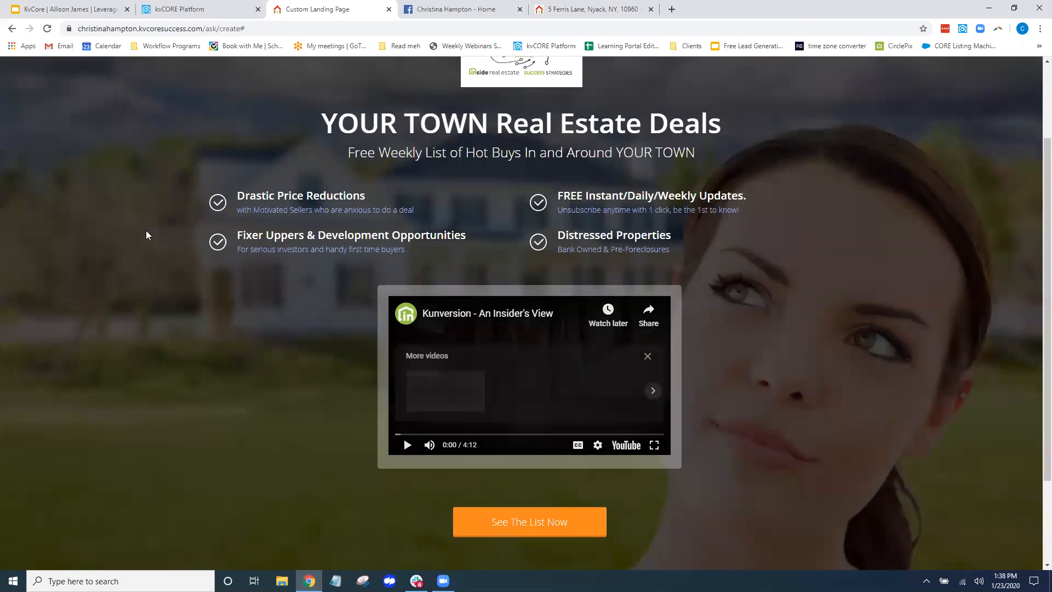
{"action": "scroll", "coordinate": [131, 209], "scroll_direction": "up", "scroll_amount": 2}
{"action": "left_click", "coordinate": [66, 77]}
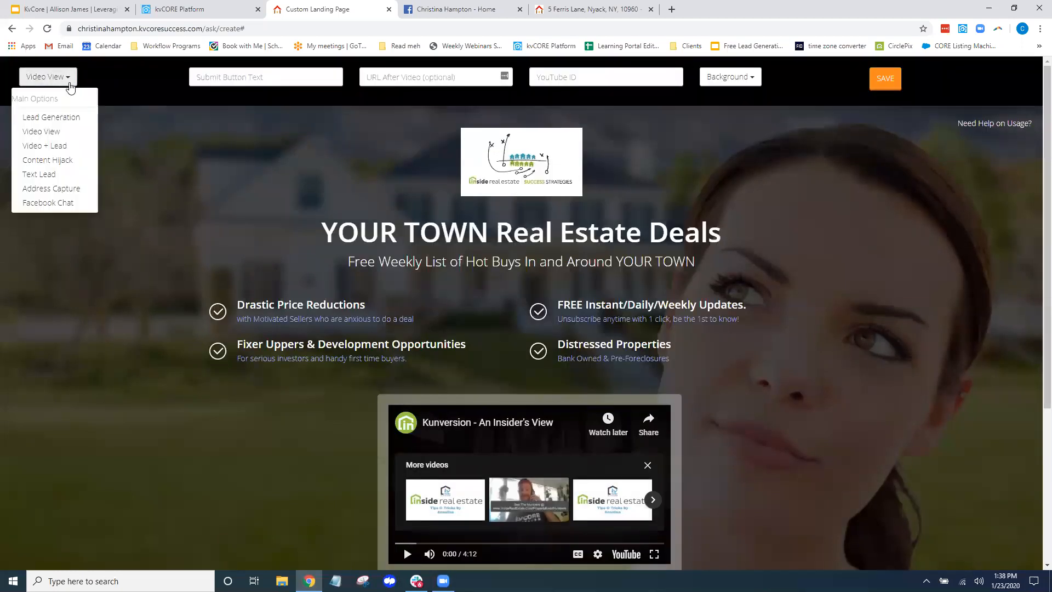
{"action": "left_click", "coordinate": [67, 145]}
{"action": "scroll", "coordinate": [291, 422], "scroll_direction": "down", "scroll_amount": 2}
{"action": "scroll", "coordinate": [400, 428], "scroll_direction": "down", "scroll_amount": 1}
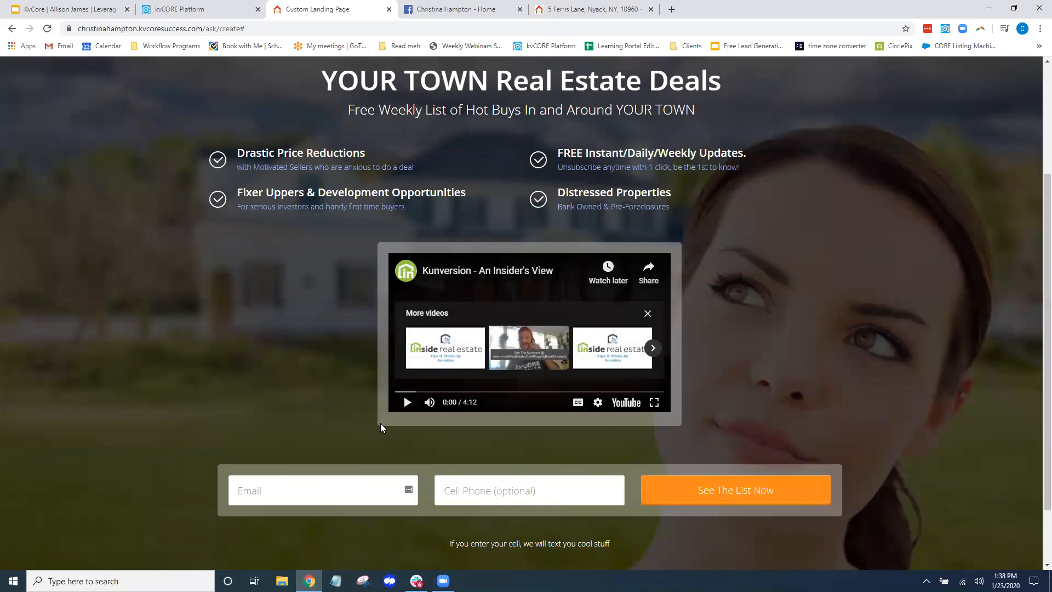
{"action": "scroll", "coordinate": [180, 377], "scroll_direction": "up", "scroll_amount": 3}
Preview Text Lead, Address Capture and Facebook Chat layouts, then settle on Lead Generation
{"action": "left_click", "coordinate": [60, 77]}
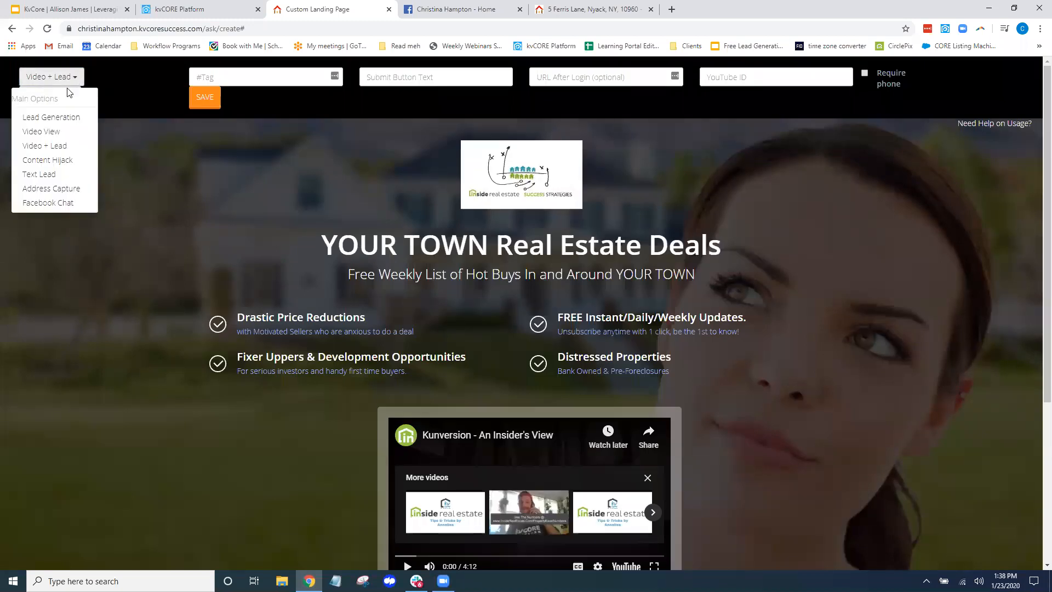
{"action": "left_click", "coordinate": [34, 173]}
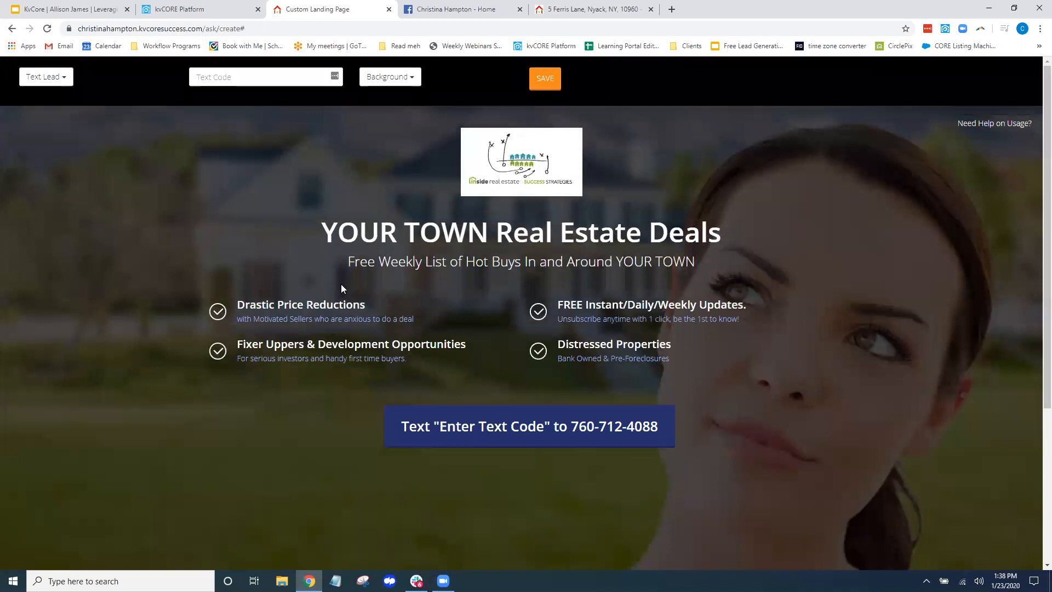
{"action": "left_click", "coordinate": [66, 77]}
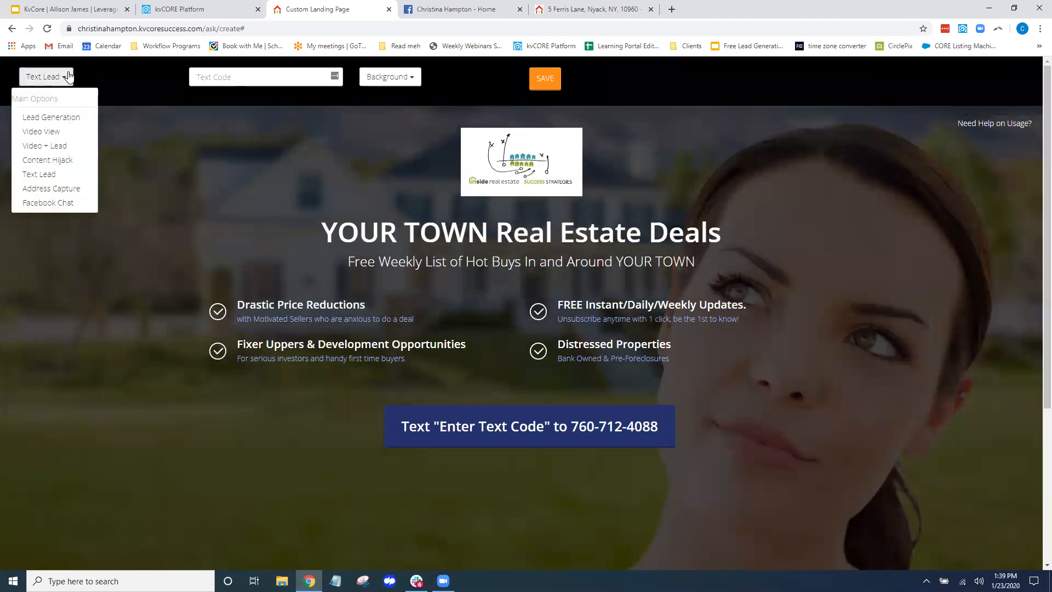
{"action": "left_click", "coordinate": [47, 188]}
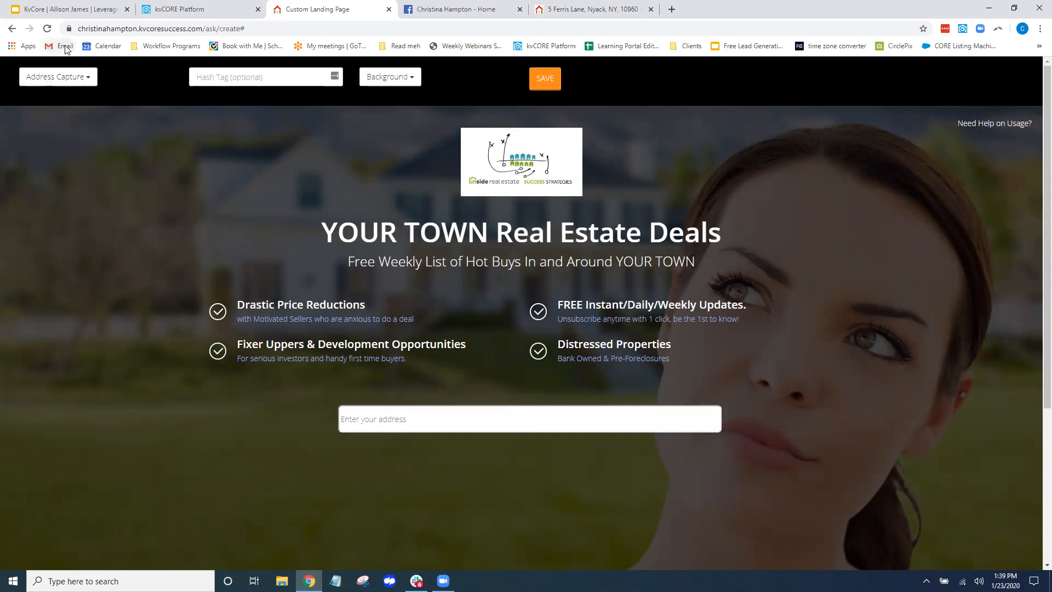
{"action": "left_click", "coordinate": [86, 78]}
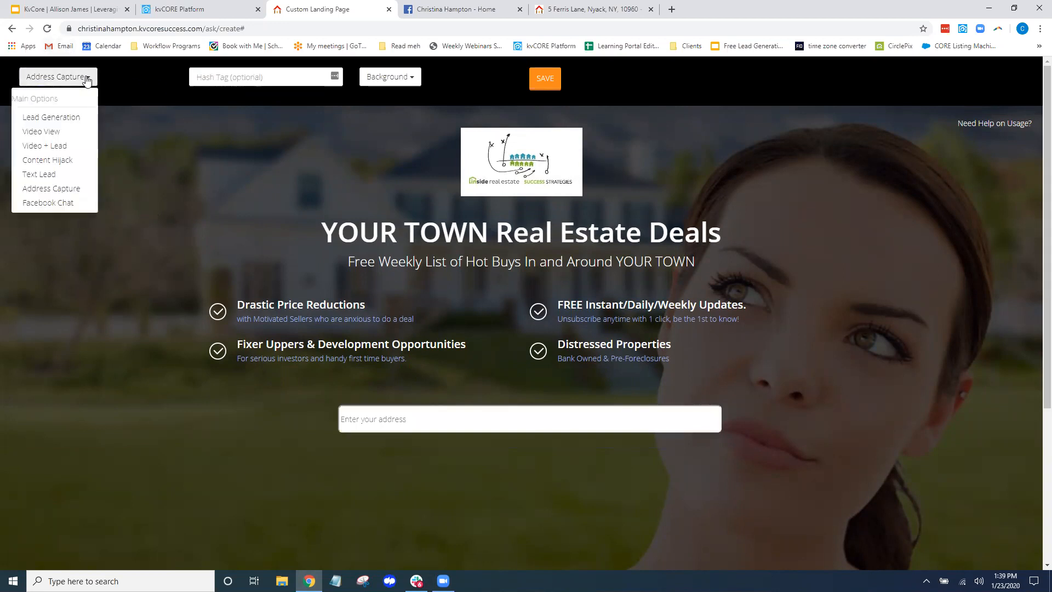
{"action": "left_click", "coordinate": [45, 203]}
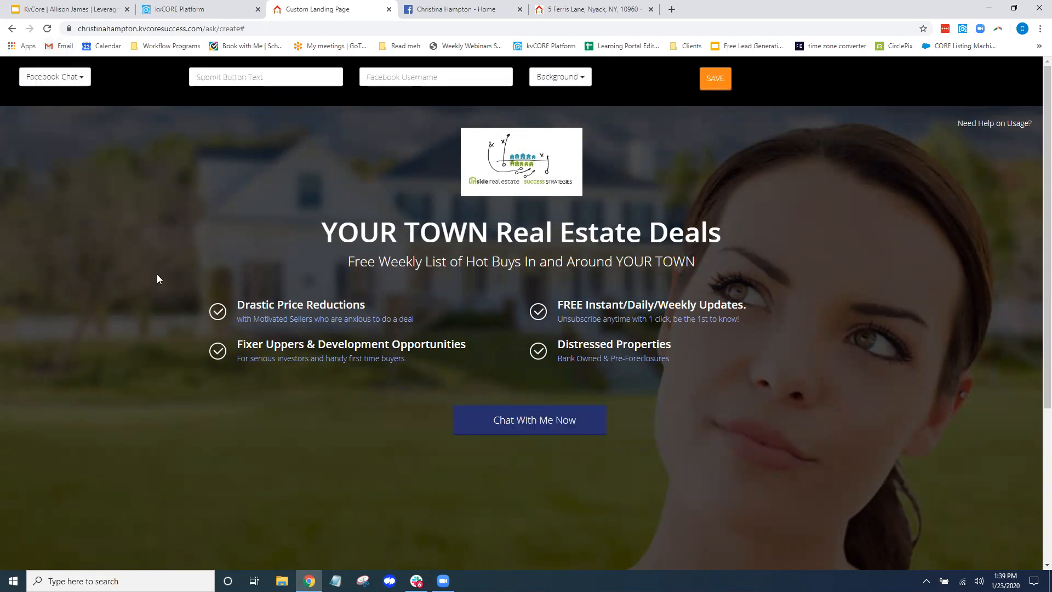
{"action": "left_click", "coordinate": [70, 78]}
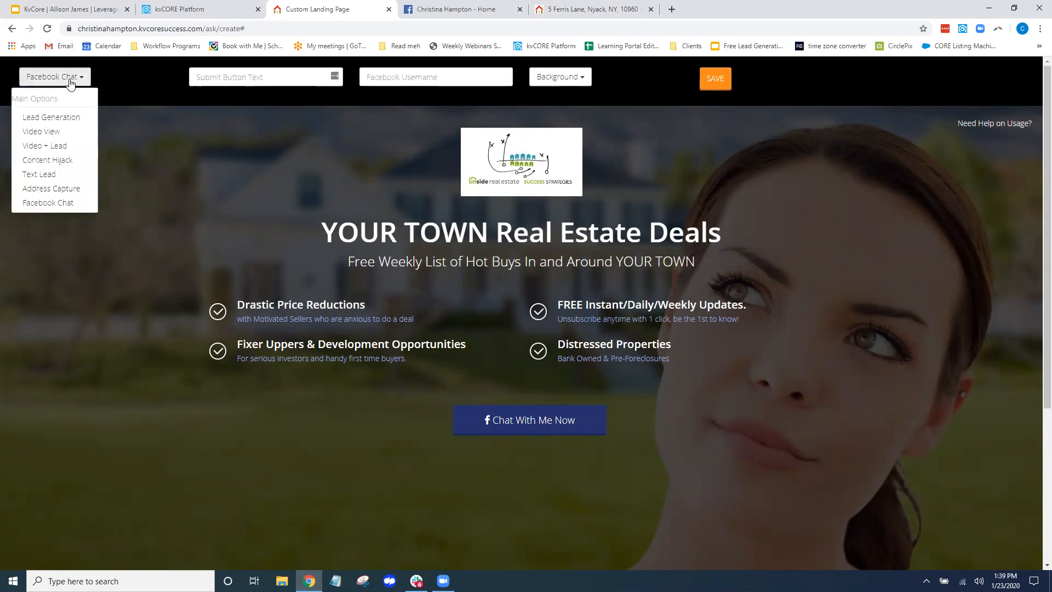
{"action": "left_click", "coordinate": [57, 117]}
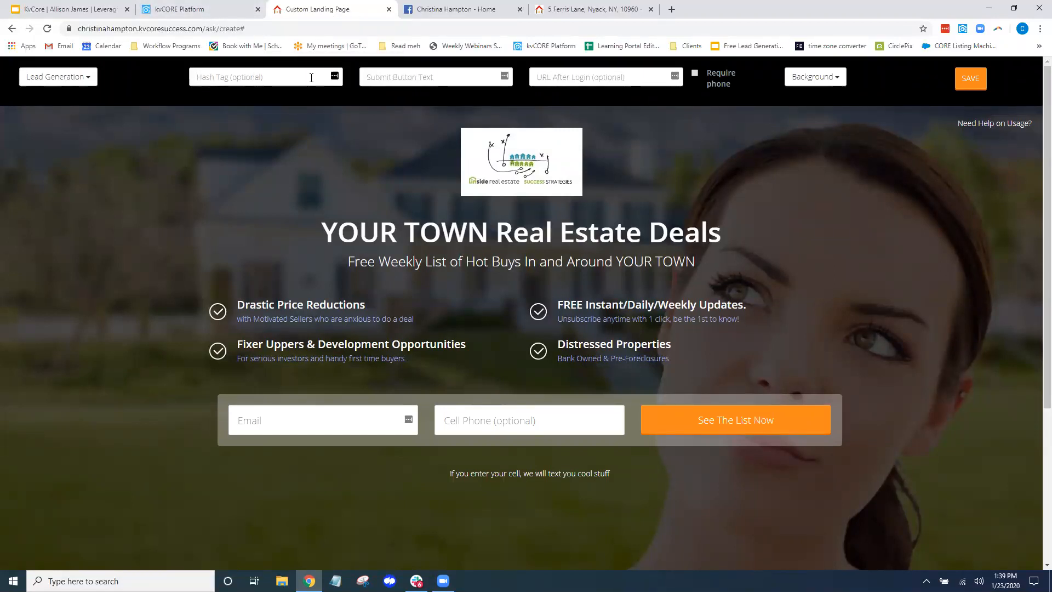
Enter 123MainStreet as the landing page's hash tag
{"action": "type", "text": "123MainStreet"}
{"action": "left_click", "coordinate": [249, 79]}
{"action": "left_click", "coordinate": [229, 77]}
{"action": "left_click_drag", "start_coordinate": [251, 78], "coordinate": [190, 77]}
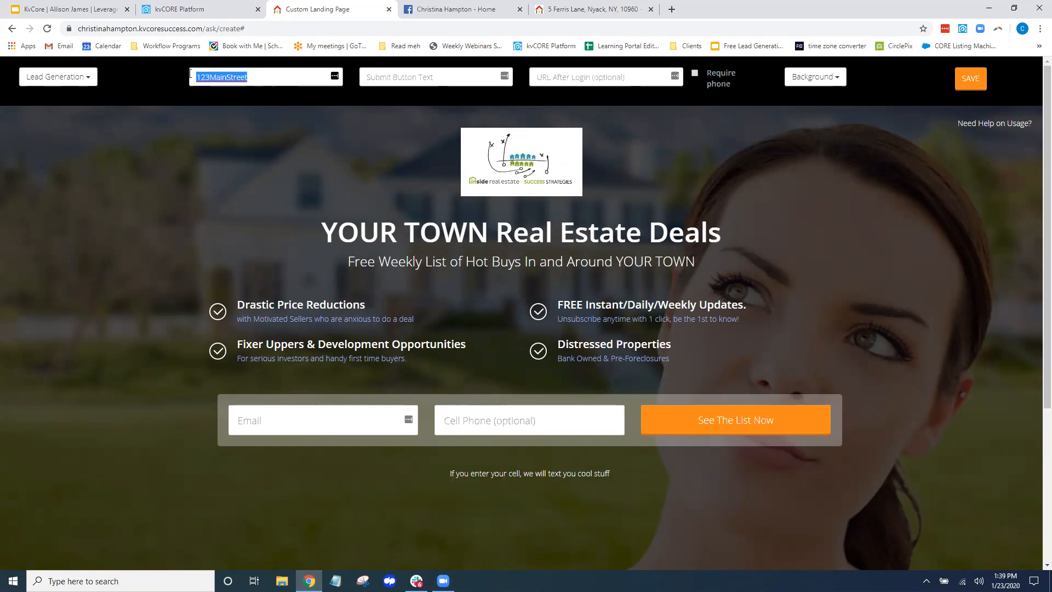
{"action": "key", "text": "BackSpace"}
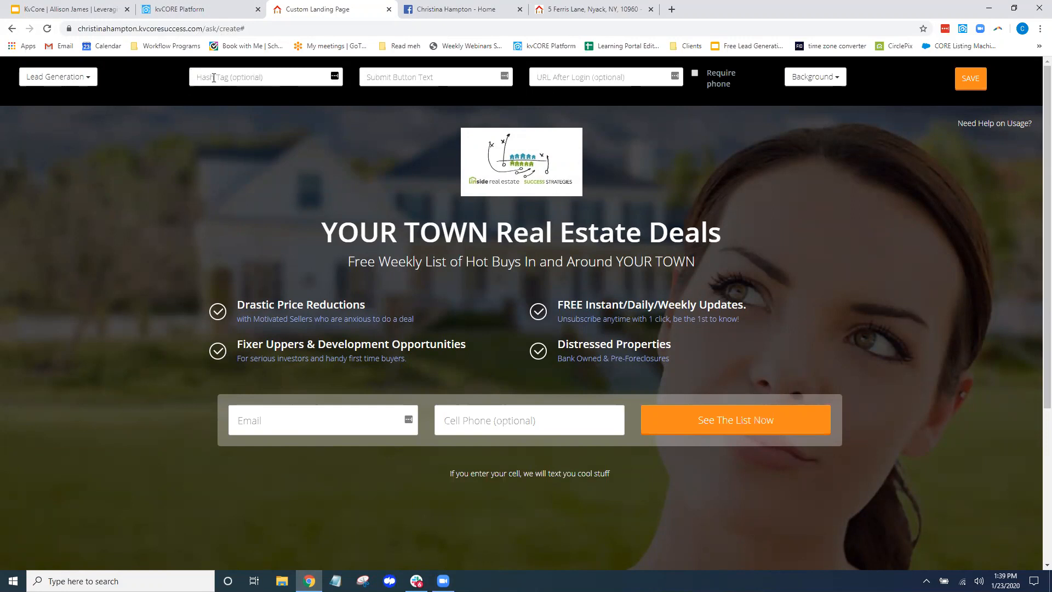
{"action": "type", "text": "123MainStreet"}
{"action": "left_click", "coordinate": [456, 77]}
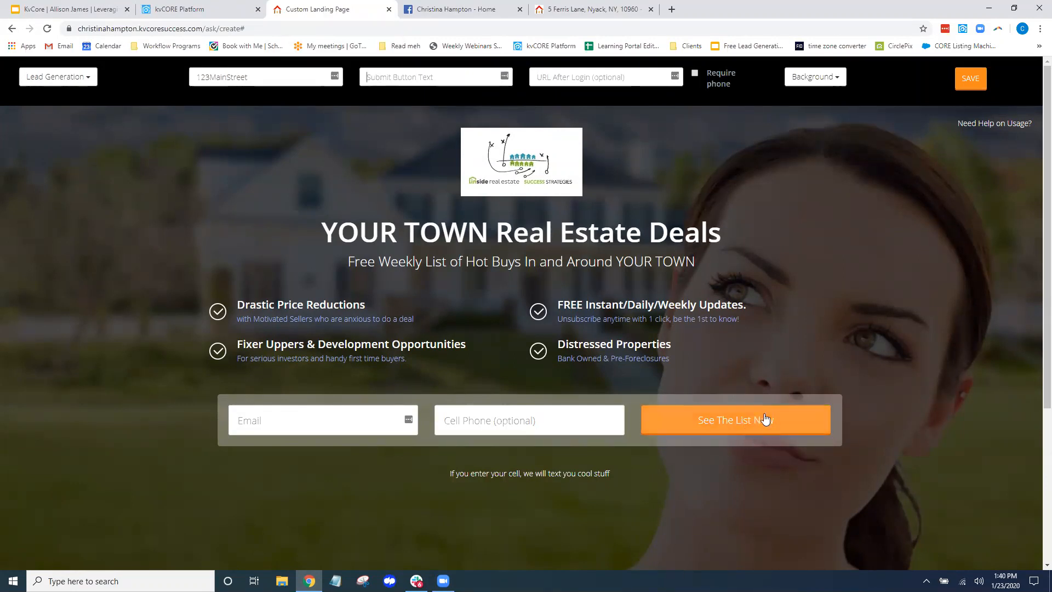
{"action": "type", "text": "Yes, please"}
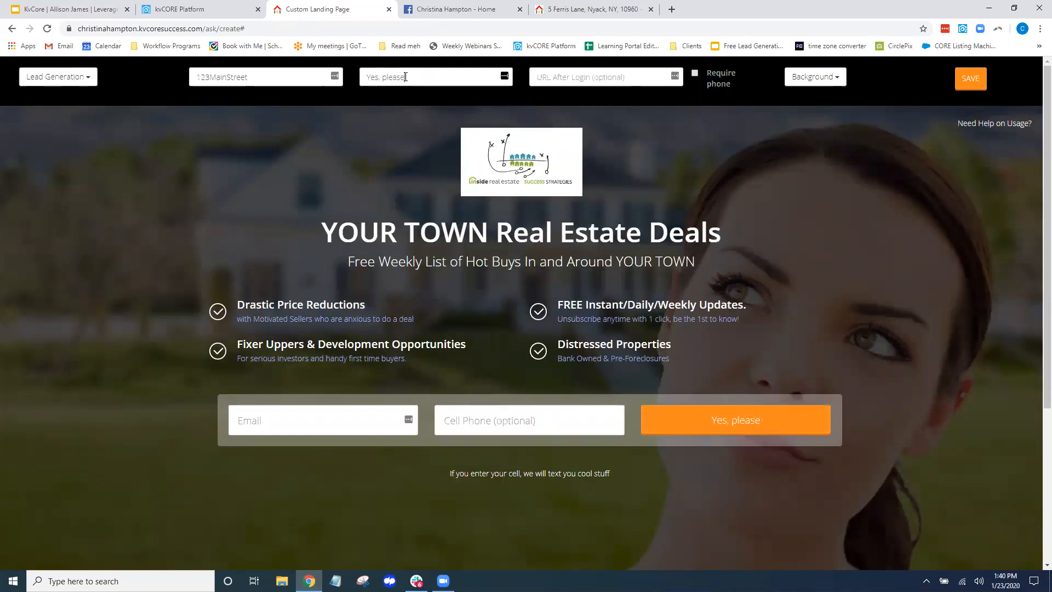
{"action": "type", "text": " tell me first!"}
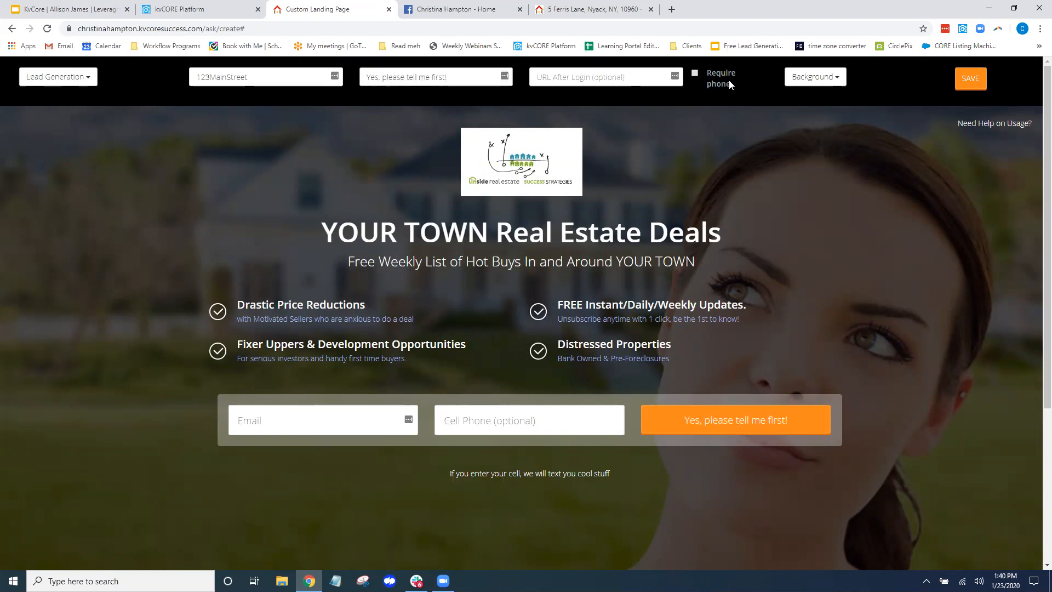
{"action": "left_click", "coordinate": [595, 77]}
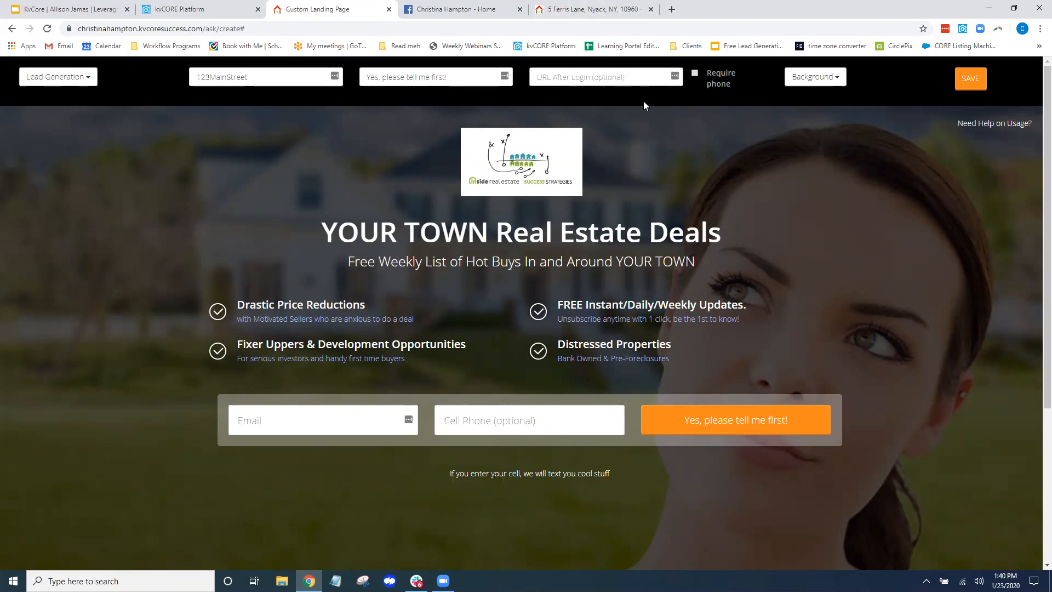
{"action": "left_click", "coordinate": [592, 78]}
{"action": "left_click", "coordinate": [589, 10]}
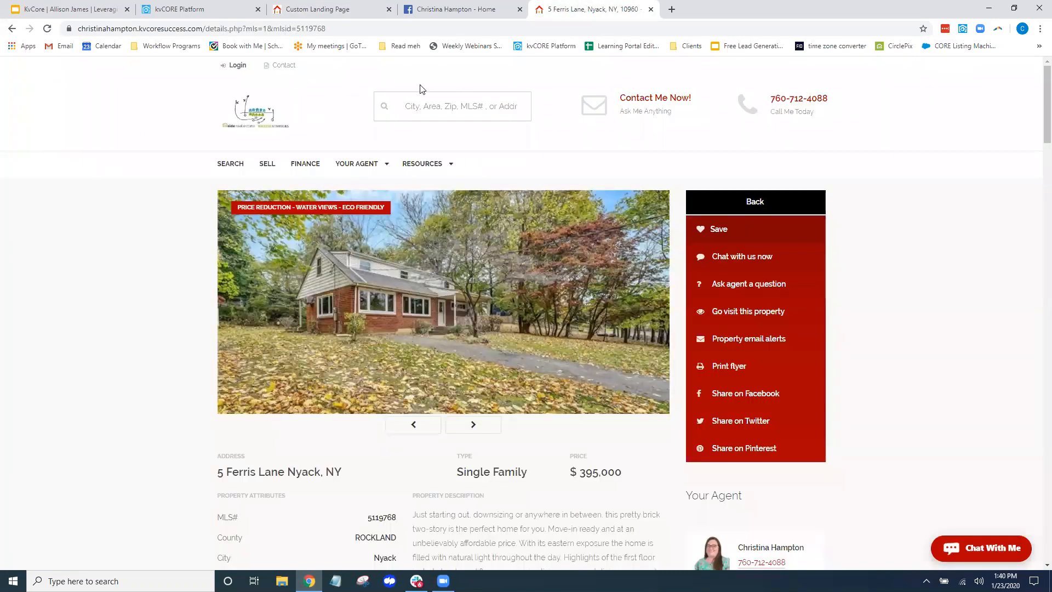
{"action": "left_click", "coordinate": [345, 7]}
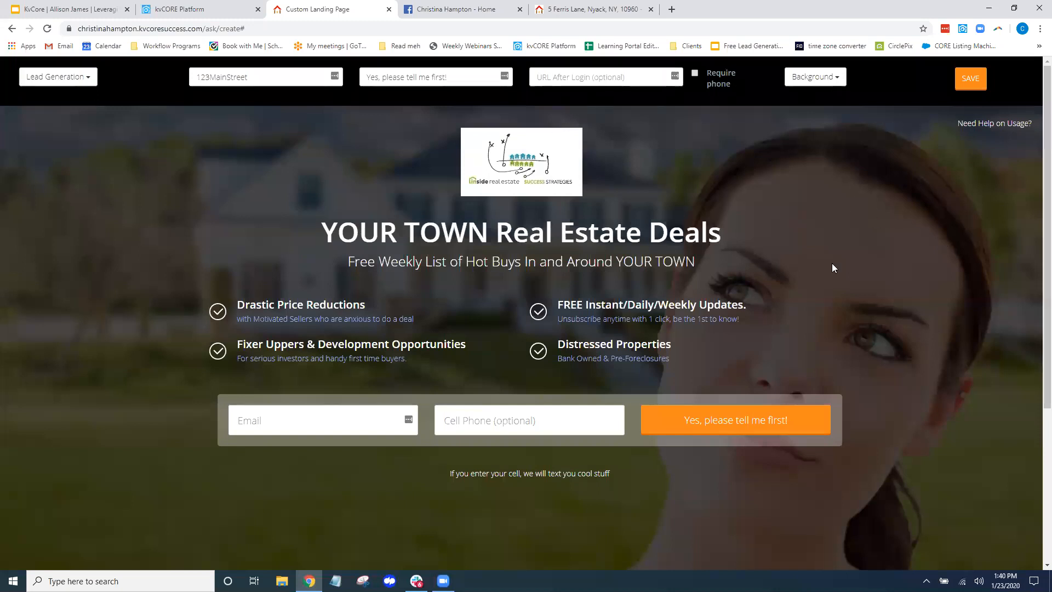
{"action": "left_click", "coordinate": [837, 78]}
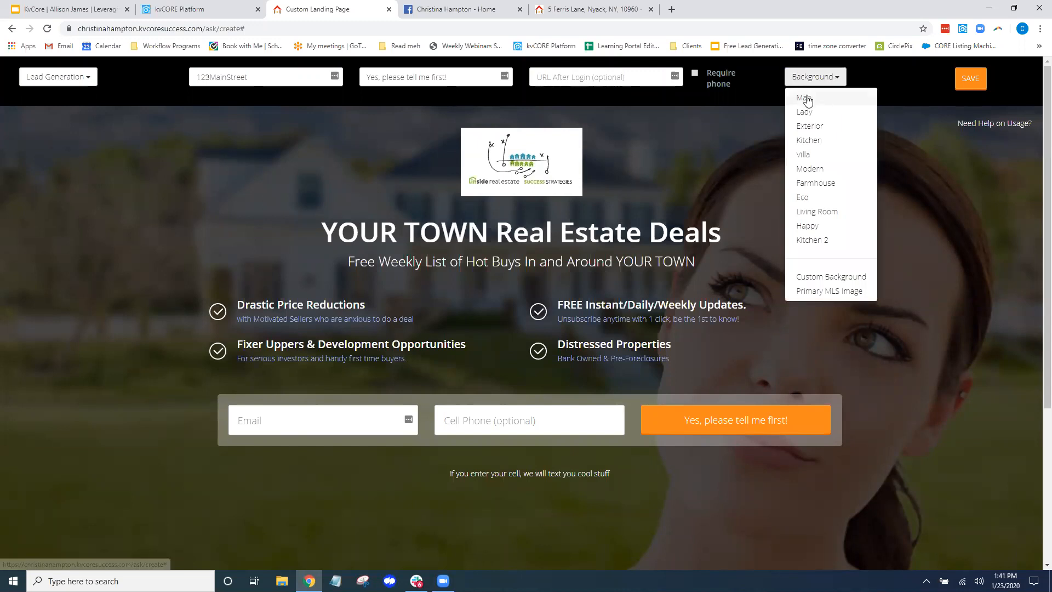
Preview Map, kitchen, living-room and navy backgrounds, then set the kitchen photo as background
{"action": "left_click", "coordinate": [804, 97]}
{"action": "left_click", "coordinate": [830, 83]}
{"action": "left_click", "coordinate": [832, 156]}
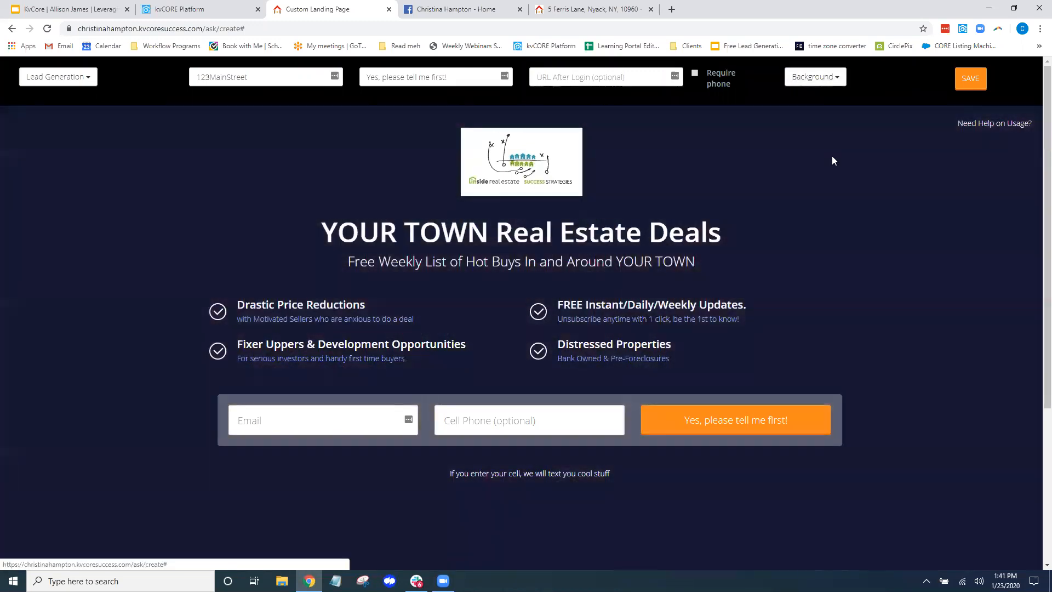
{"action": "left_click", "coordinate": [836, 78]}
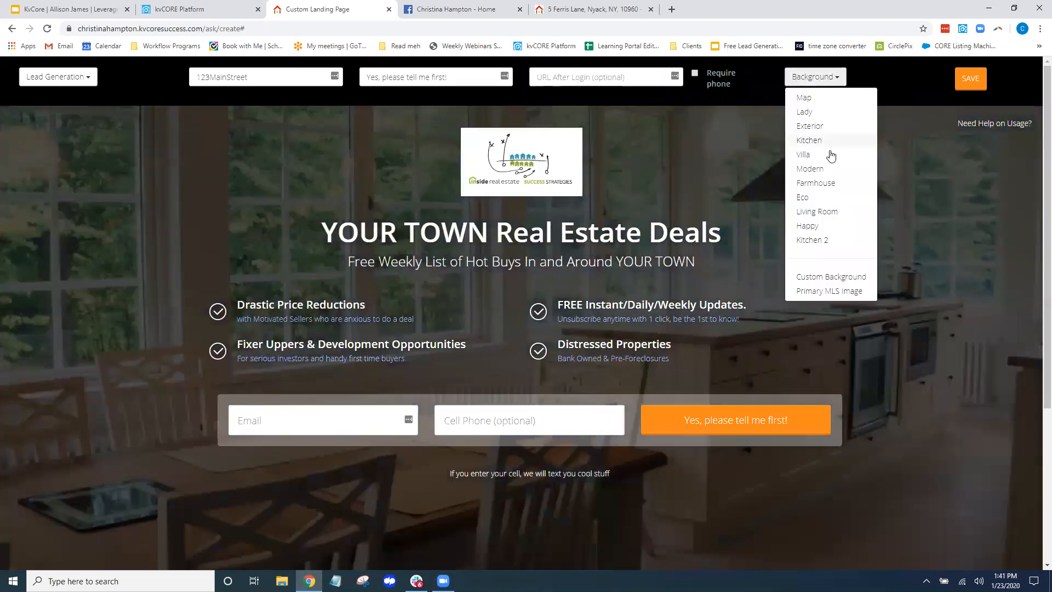
{"action": "left_click", "coordinate": [830, 240]}
{"action": "left_click", "coordinate": [836, 79]}
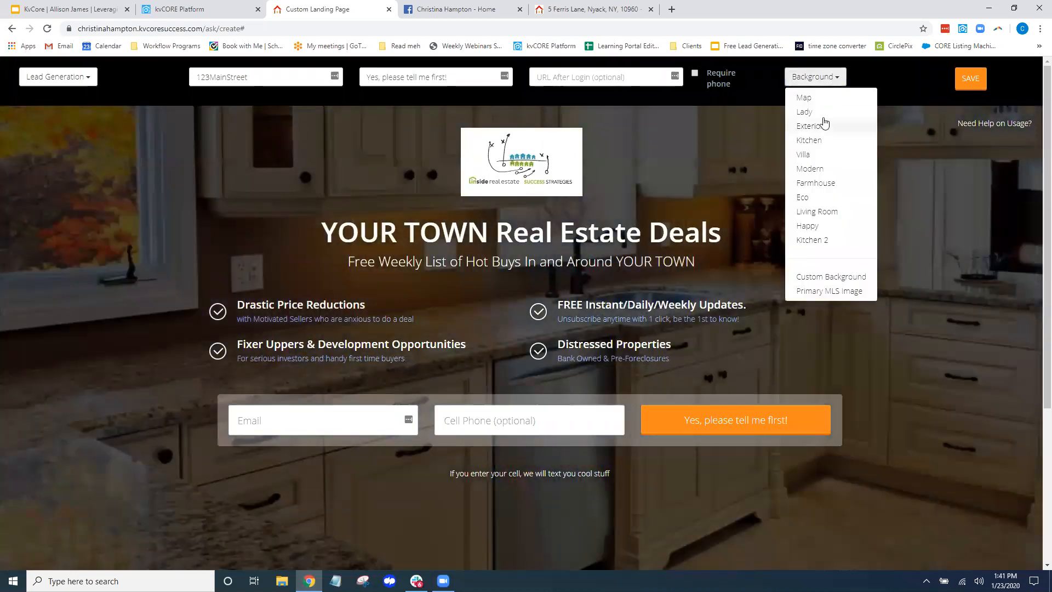
{"action": "left_click", "coordinate": [809, 168]}
{"action": "left_click", "coordinate": [836, 77]}
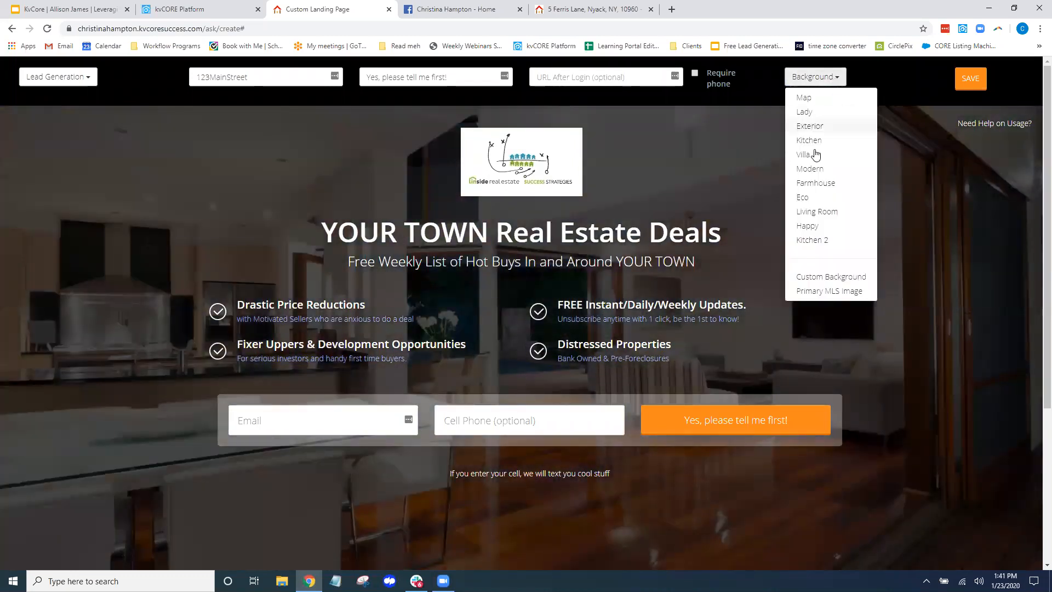
{"action": "left_click", "coordinate": [844, 156]}
{"action": "left_click", "coordinate": [837, 79]}
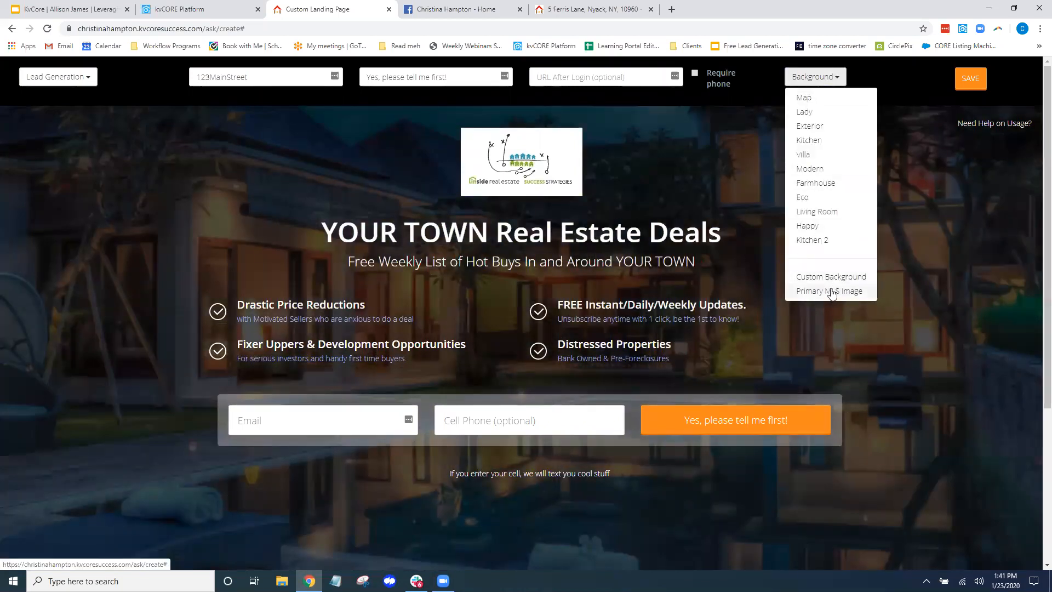
{"action": "left_click", "coordinate": [819, 99]}
{"action": "left_click", "coordinate": [830, 88]}
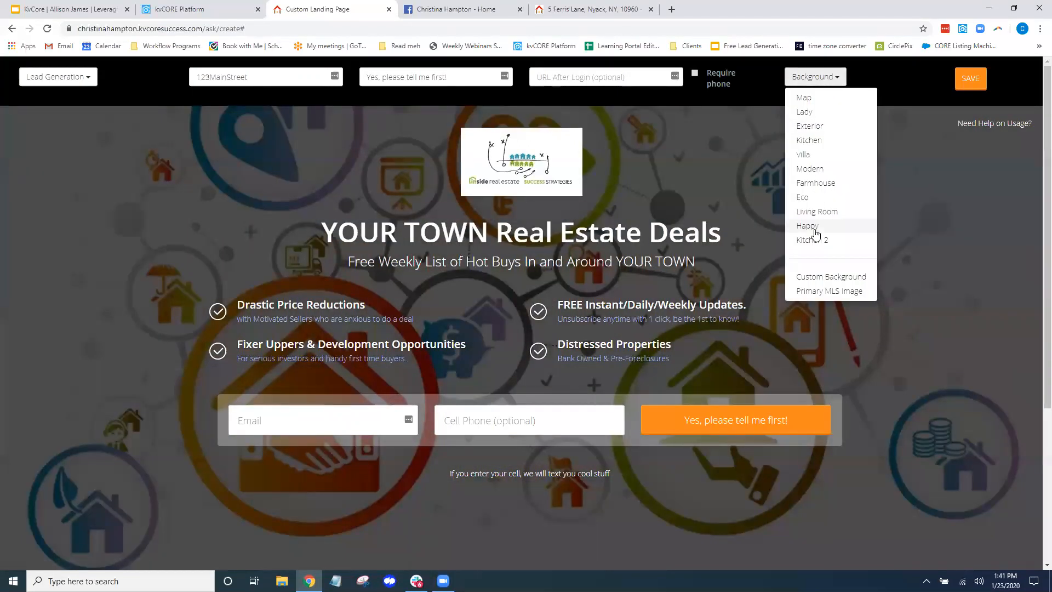
{"action": "left_click", "coordinate": [841, 226]}
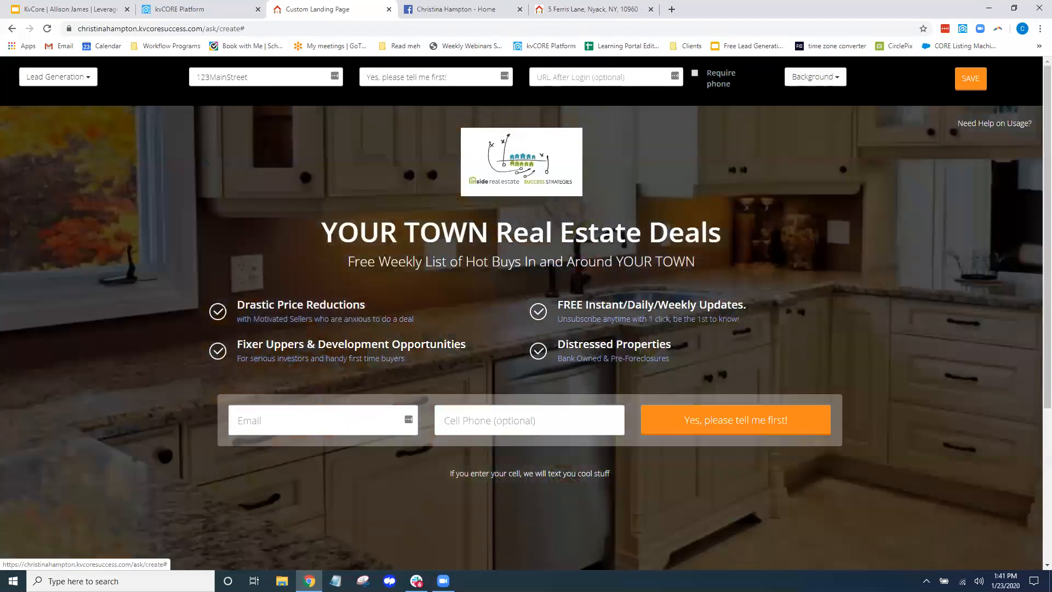
Choose Custom Background to bring up the background image URL prompt
{"action": "left_click", "coordinate": [833, 82]}
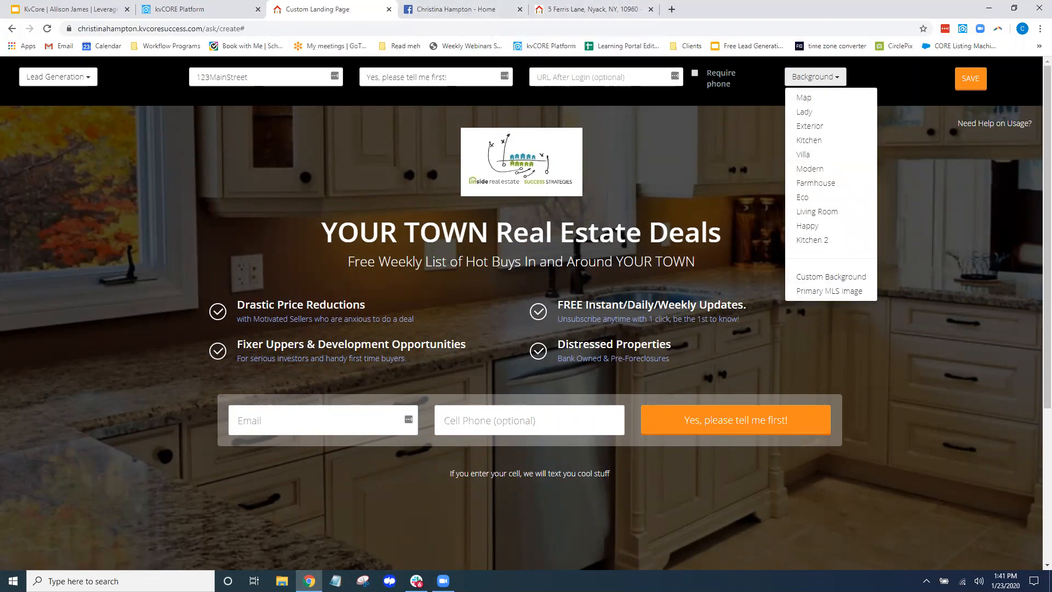
{"action": "left_click", "coordinate": [828, 277]}
{"action": "left_click_drag", "start_coordinate": [414, 67], "coordinate": [537, 74]}
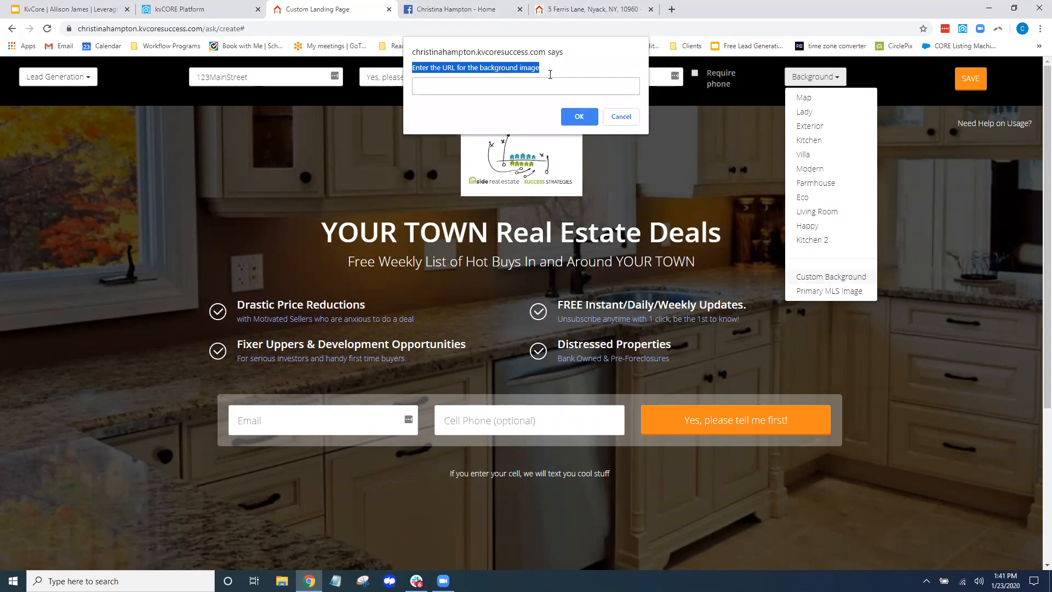
{"action": "left_click", "coordinate": [507, 85]}
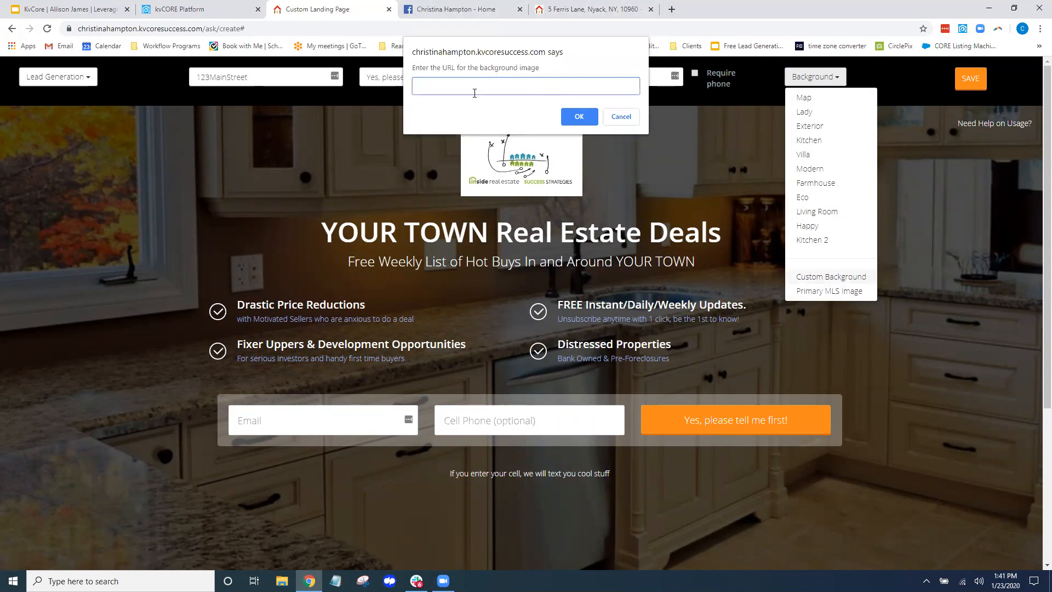
{"action": "left_click", "coordinate": [198, 10]}
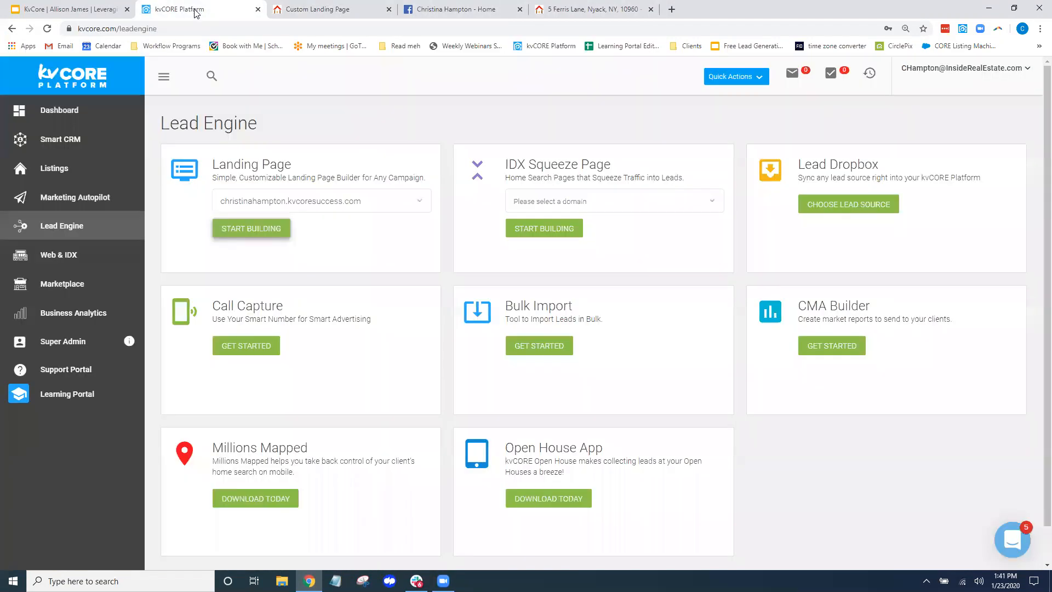
Start a new blog post and set its image insert to Upload, cancelling the file picker
{"action": "left_click", "coordinate": [759, 79]}
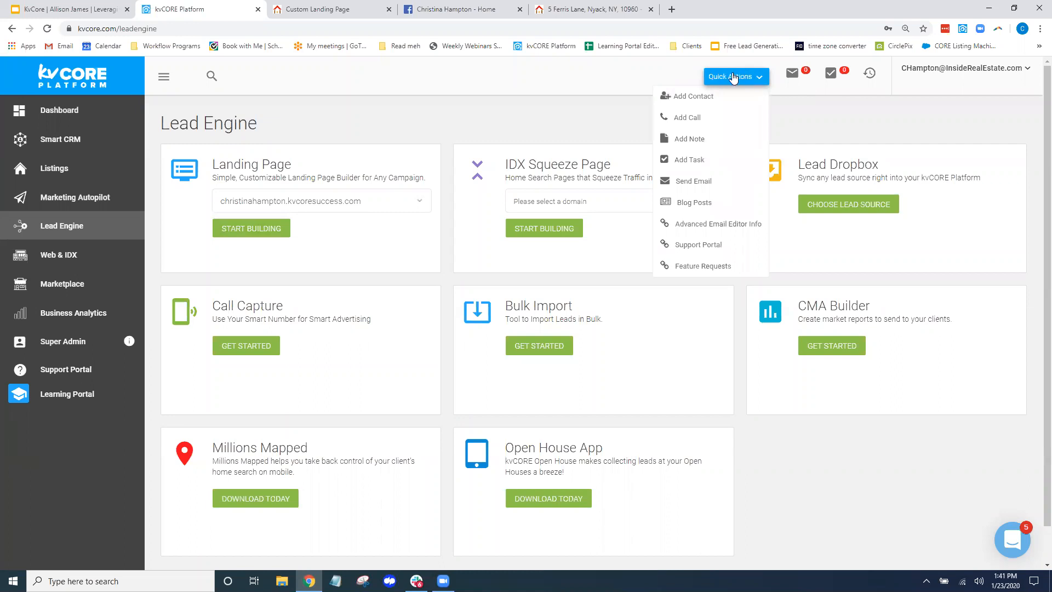
{"action": "left_click", "coordinate": [695, 204]}
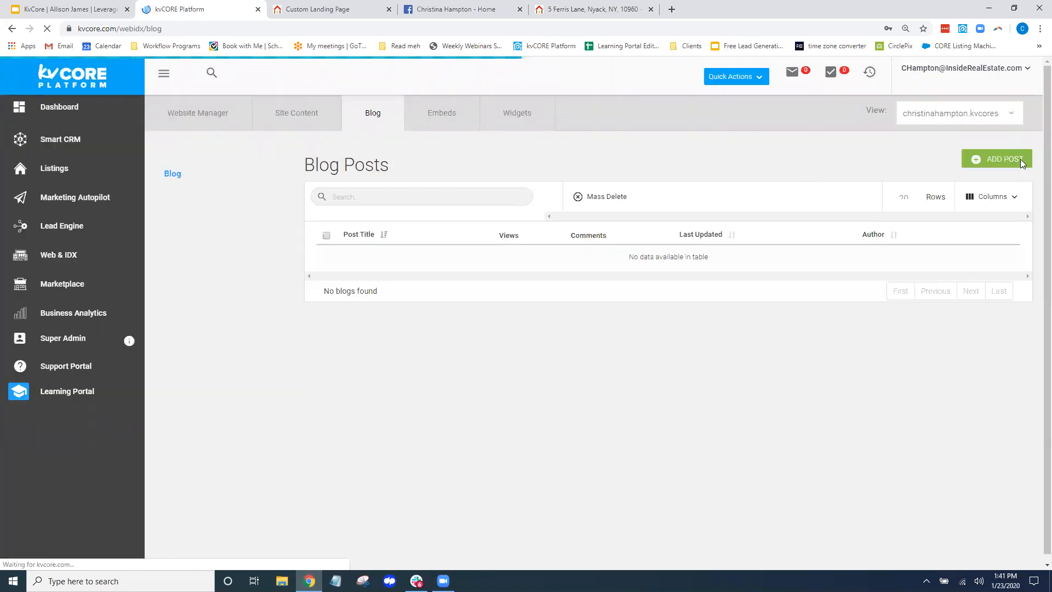
{"action": "left_click", "coordinate": [1005, 158]}
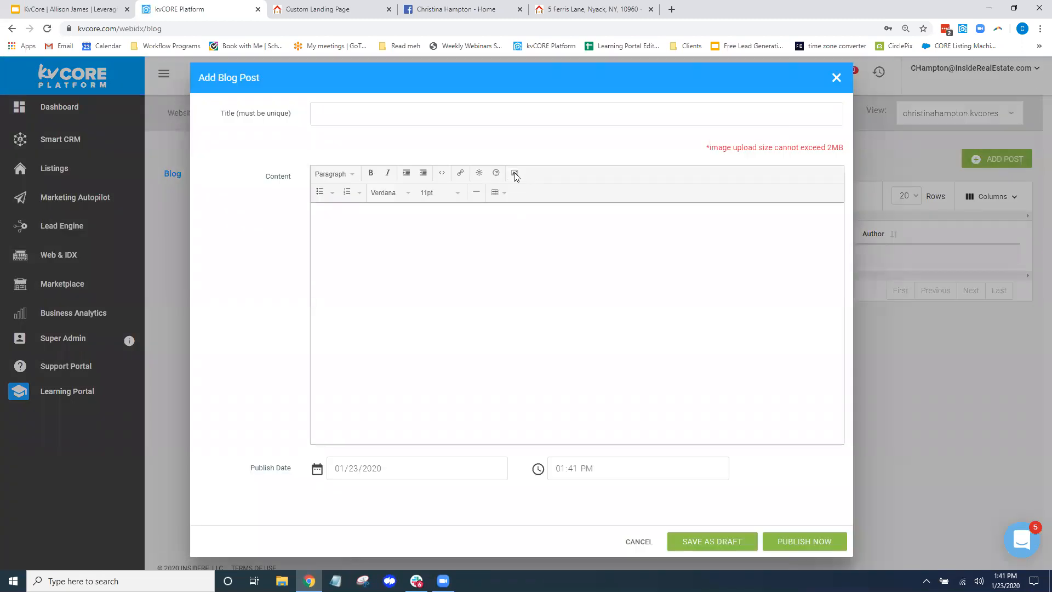
{"action": "left_click", "coordinate": [516, 174]}
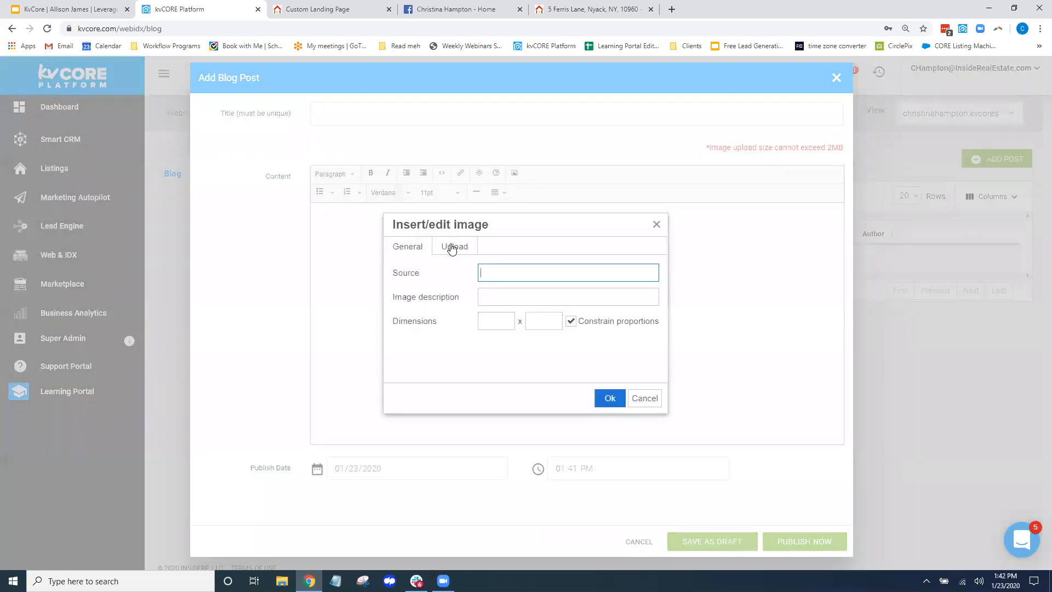
{"action": "left_click", "coordinate": [452, 250]}
{"action": "left_click", "coordinate": [527, 275]}
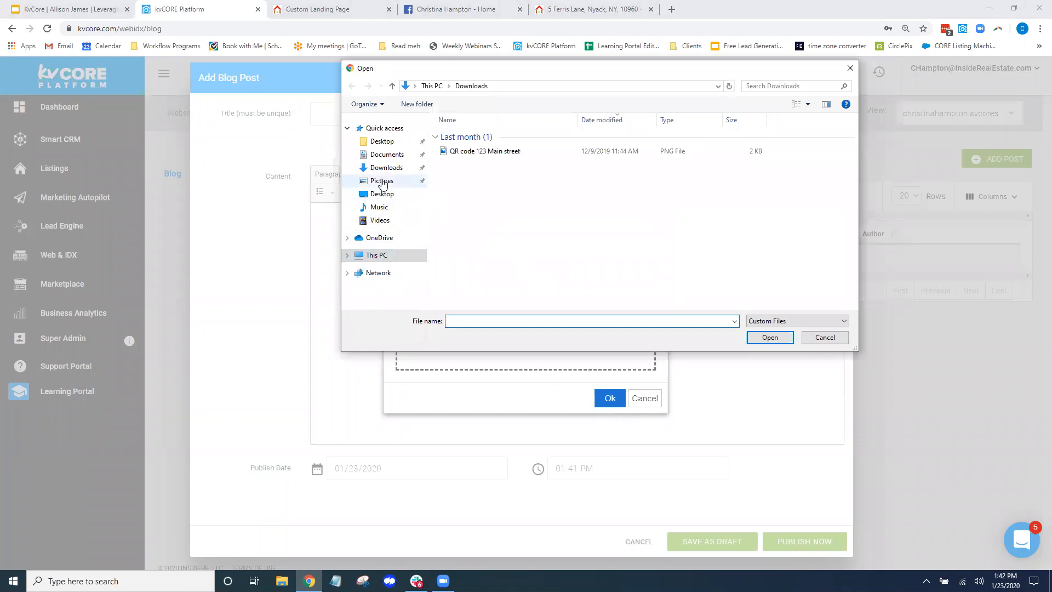
{"action": "left_click", "coordinate": [382, 181]}
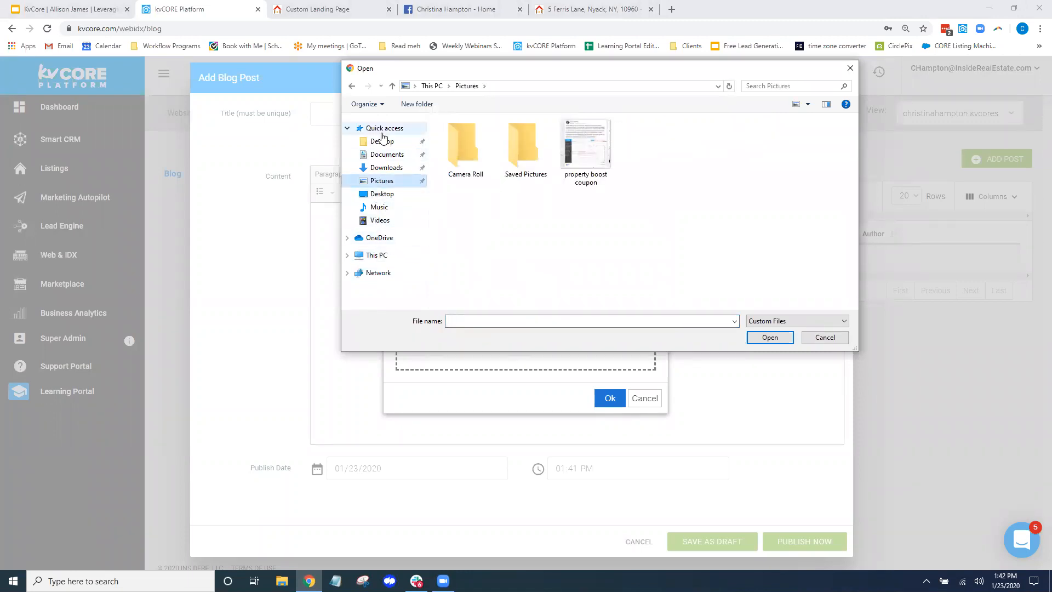
{"action": "left_click", "coordinate": [825, 337]}
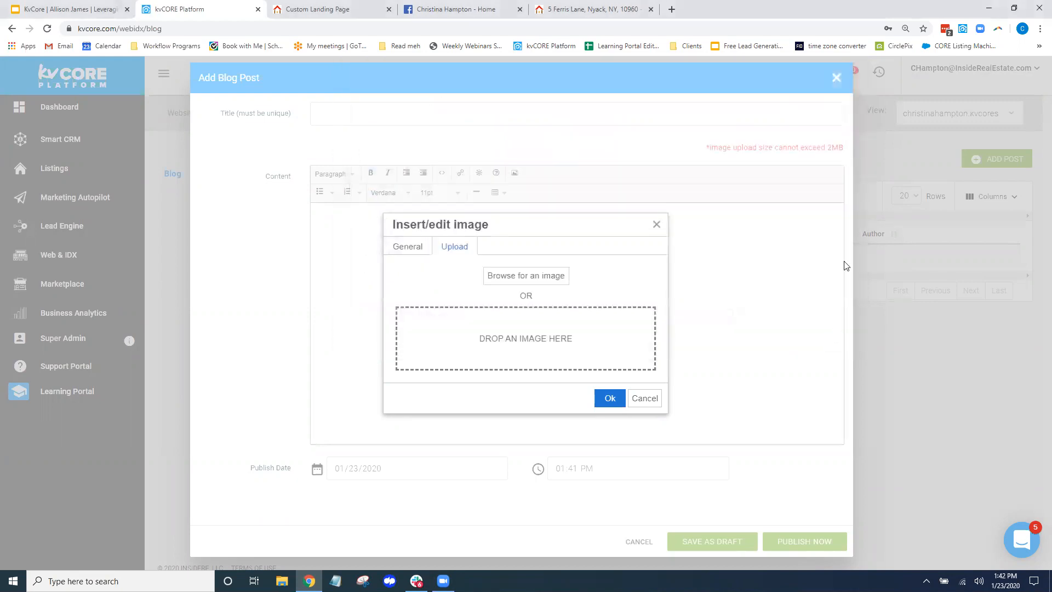
Search Google Images for 'pretty kitchen' in a new tab
{"action": "left_click", "coordinate": [672, 9]}
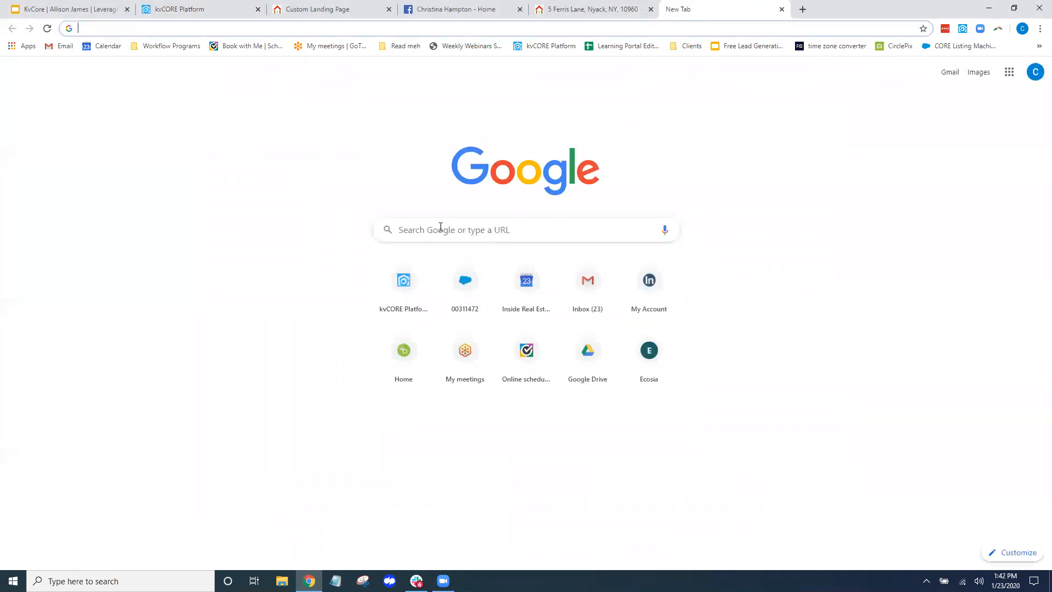
{"action": "type", "text": "p"}
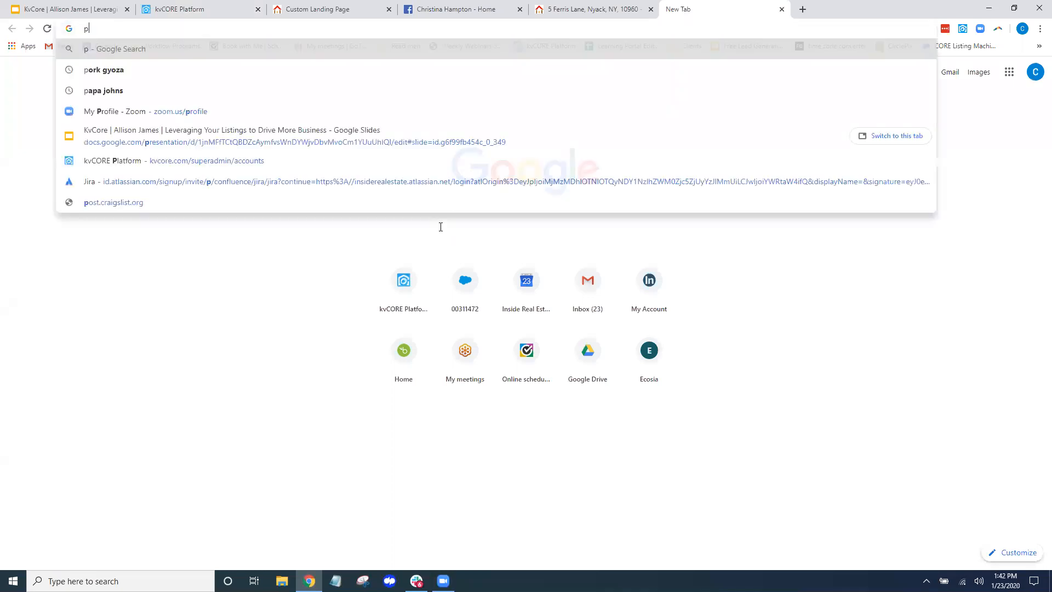
{"action": "type", "text": "retty kitchen"}
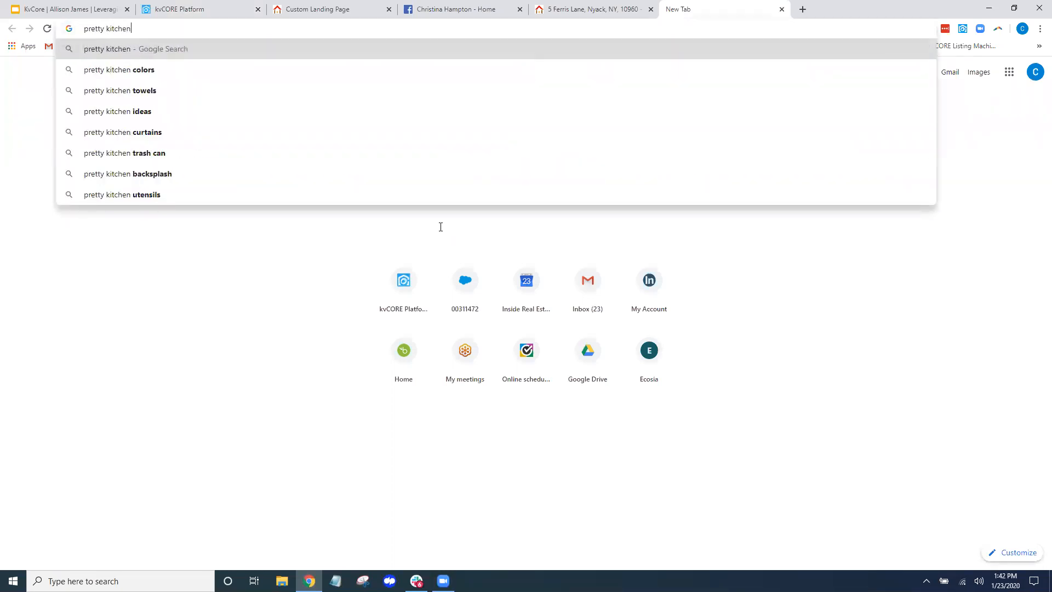
{"action": "key", "text": "Return"}
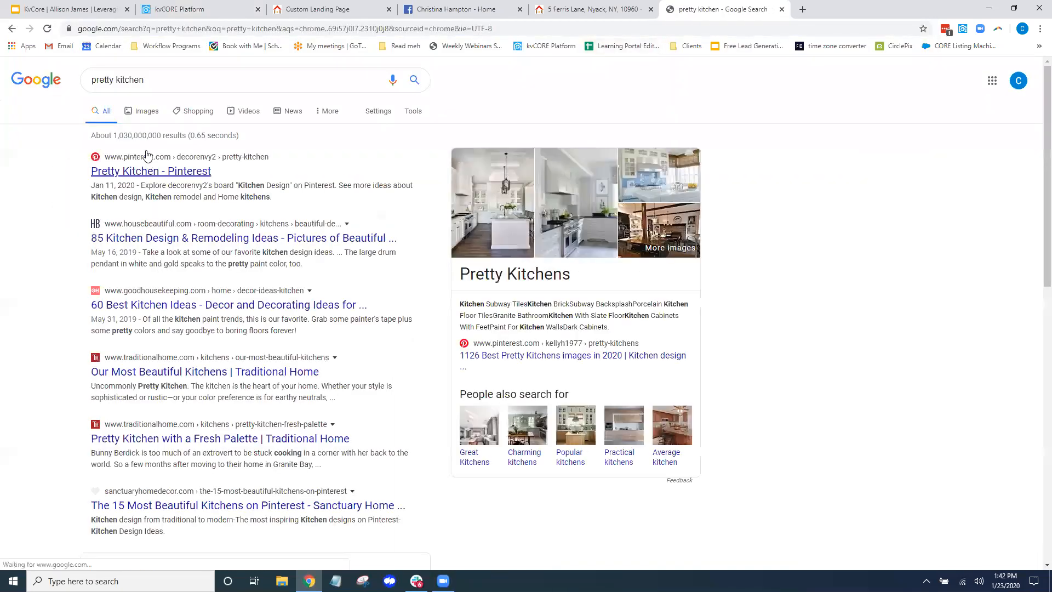
{"action": "left_click", "coordinate": [142, 112]}
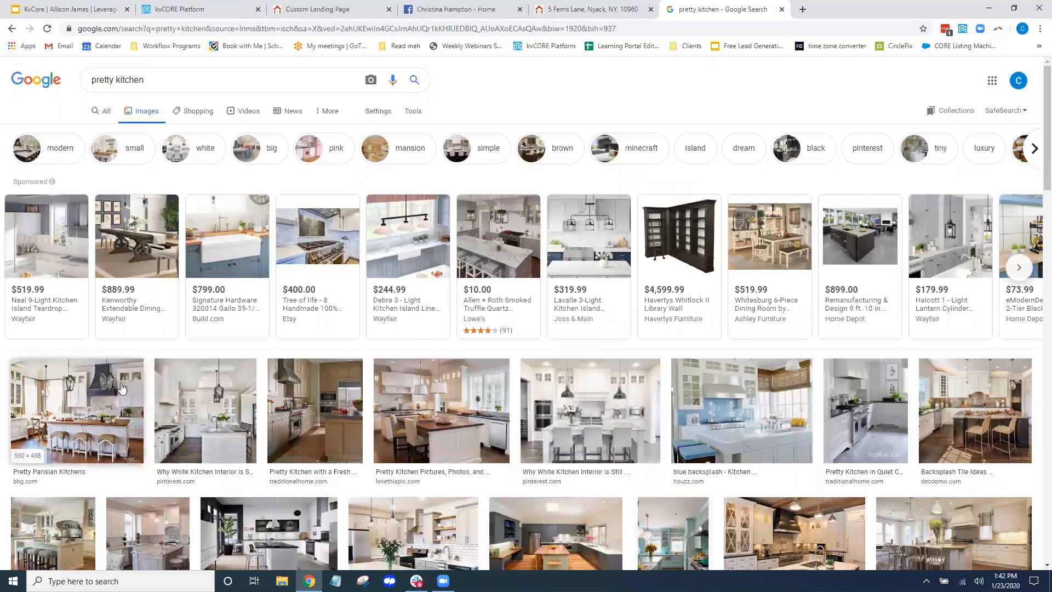
Replace the image search with 'downtown orange california'
{"action": "left_click_drag", "start_coordinate": [165, 82], "coordinate": [100, 79]}
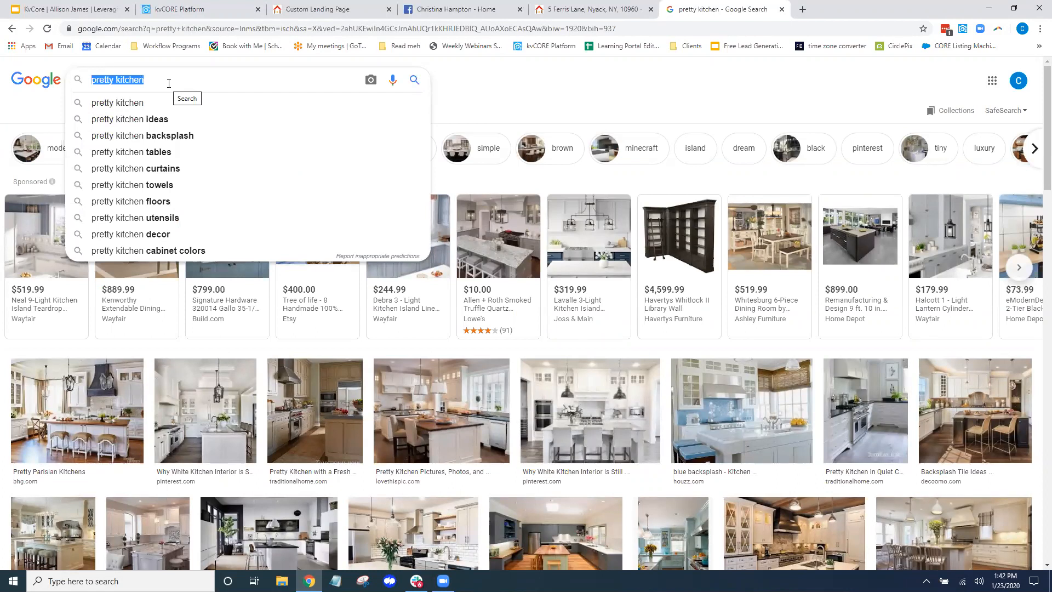
{"action": "type", "text": "downtown"}
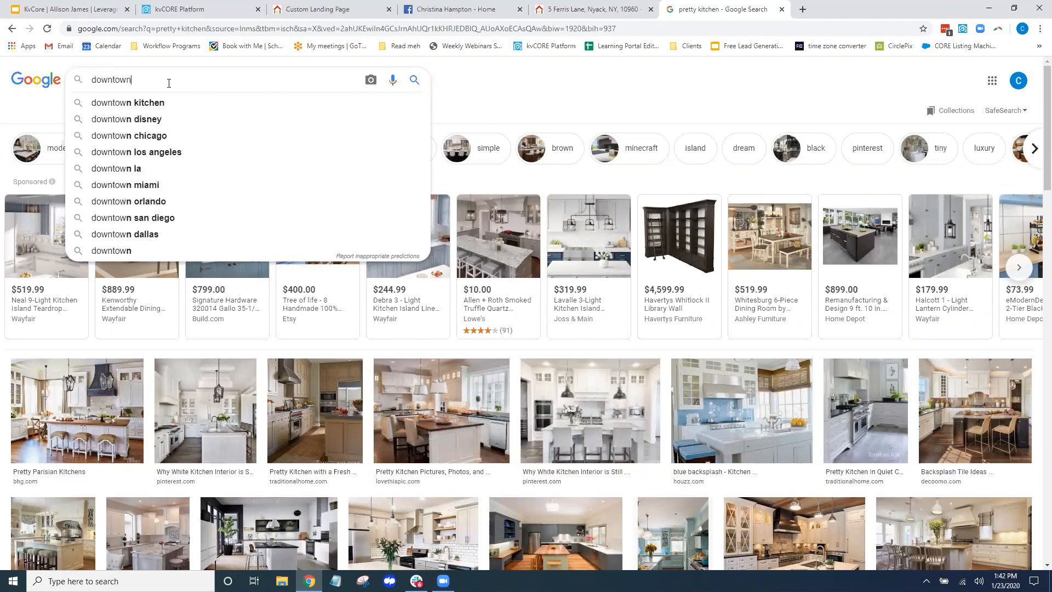
{"action": "type", "text": " orange"}
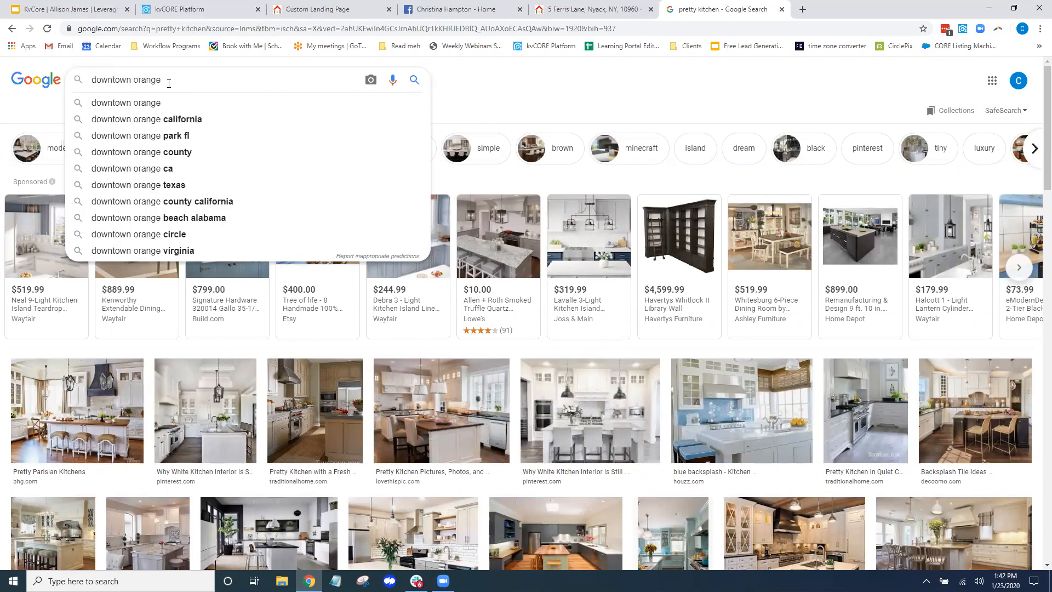
{"action": "left_click", "coordinate": [166, 121]}
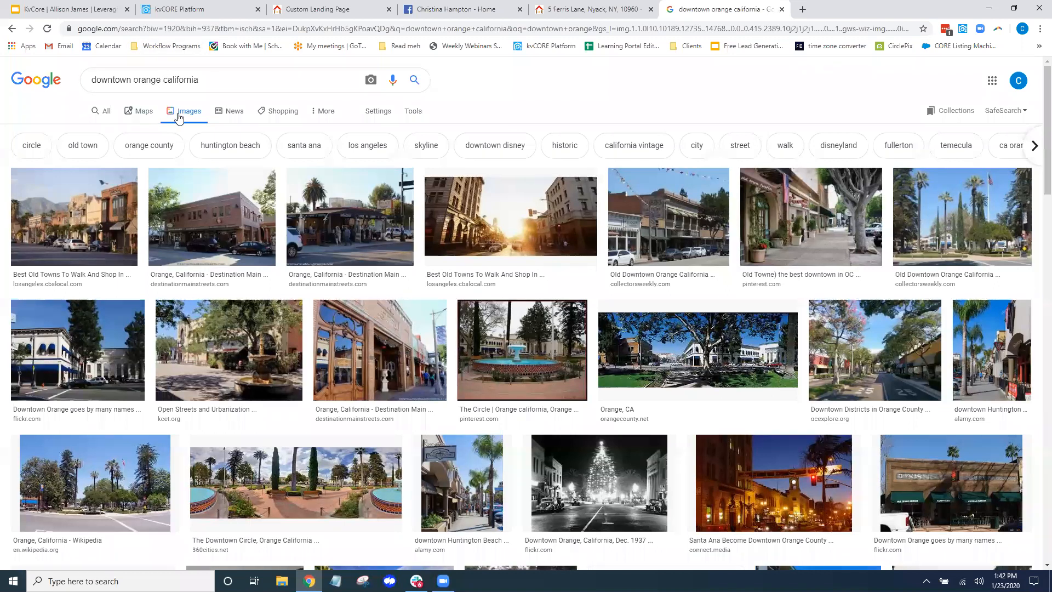
Filter the images to Labeled for reuse and preview the Downtown Orange, Dec. 1937 photo
{"action": "left_click", "coordinate": [324, 113]}
{"action": "left_click", "coordinate": [413, 110]}
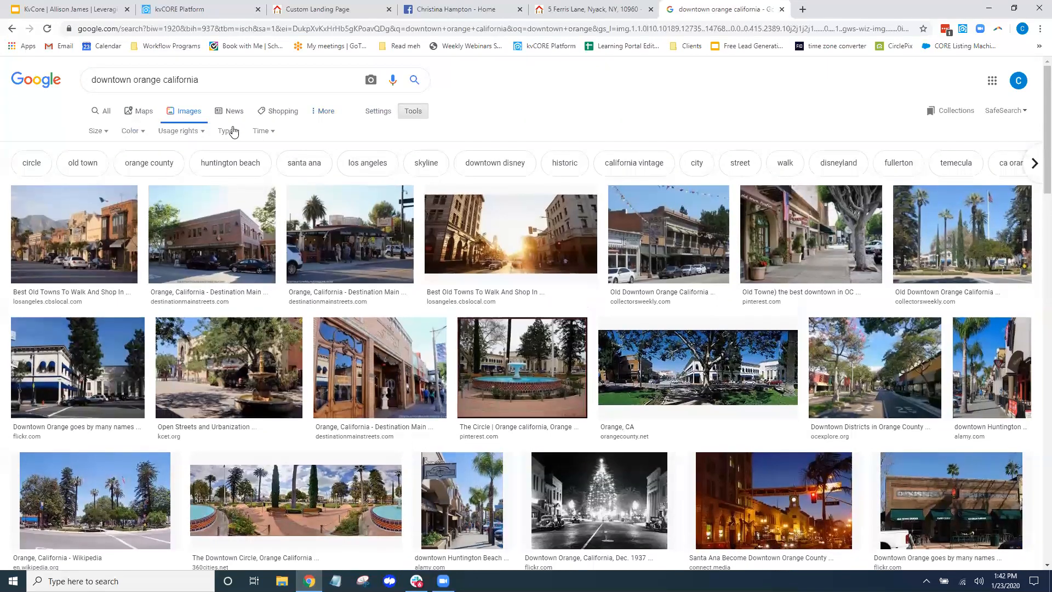
{"action": "left_click", "coordinate": [198, 132]}
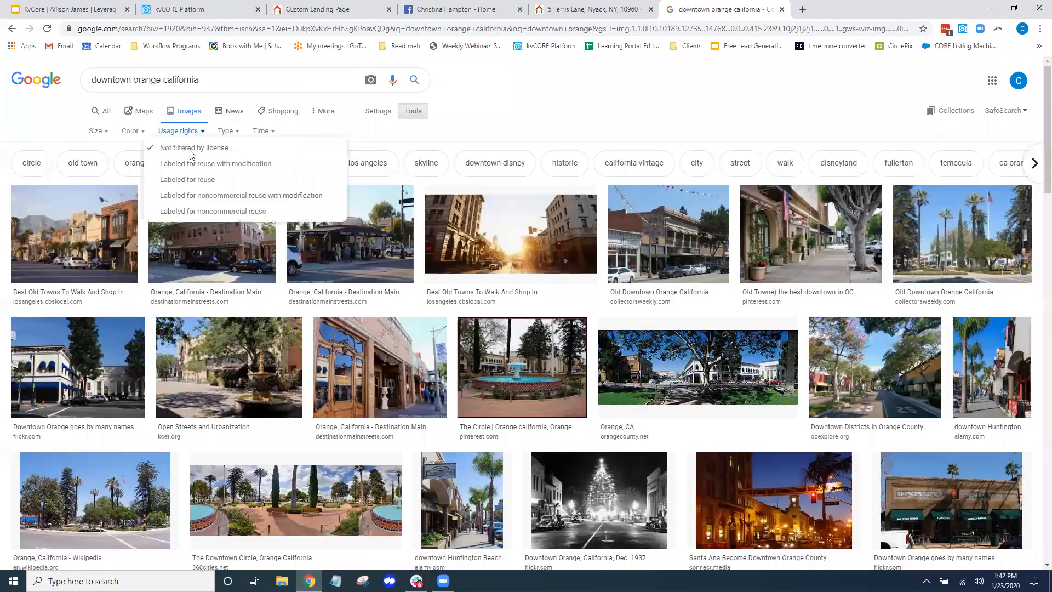
{"action": "left_click", "coordinate": [186, 180]}
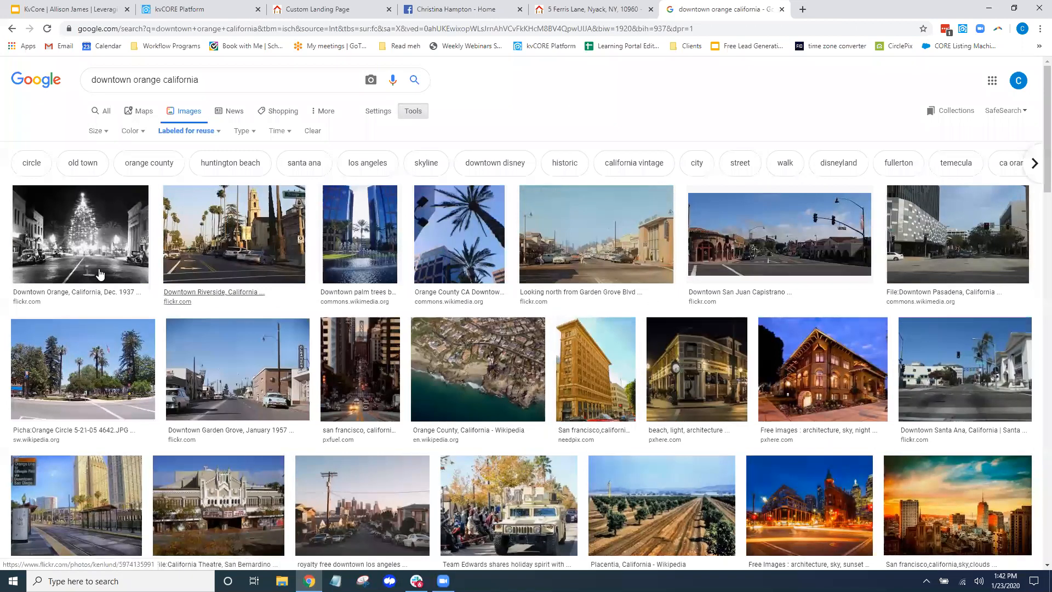
{"action": "left_click", "coordinate": [86, 236]}
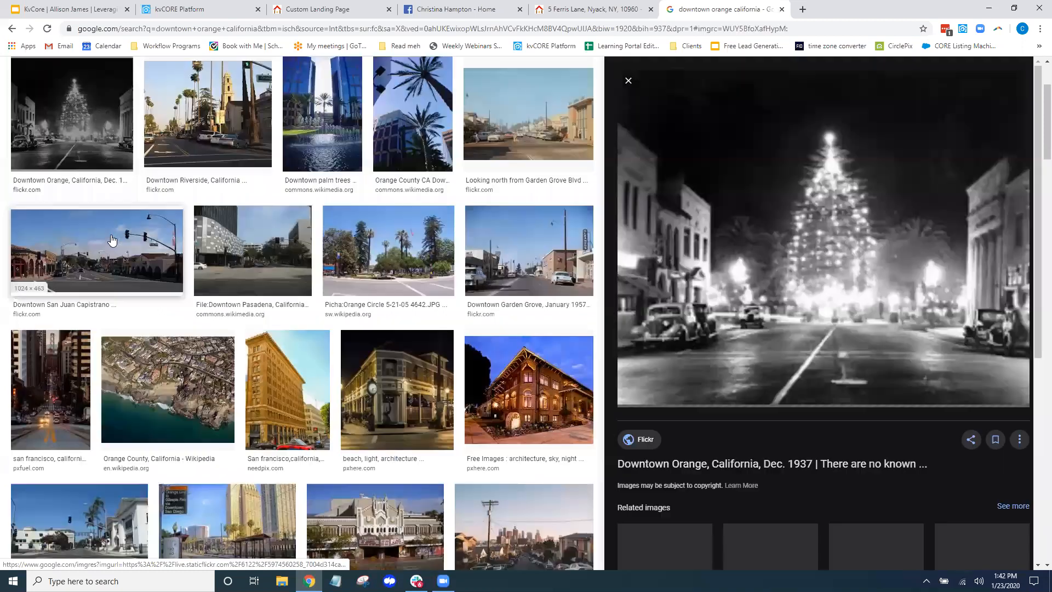
Save the previewed 1937 Downtown Orange street photo to Downloads as 'downtown orange.jpg'
{"action": "right_click", "coordinate": [788, 247]}
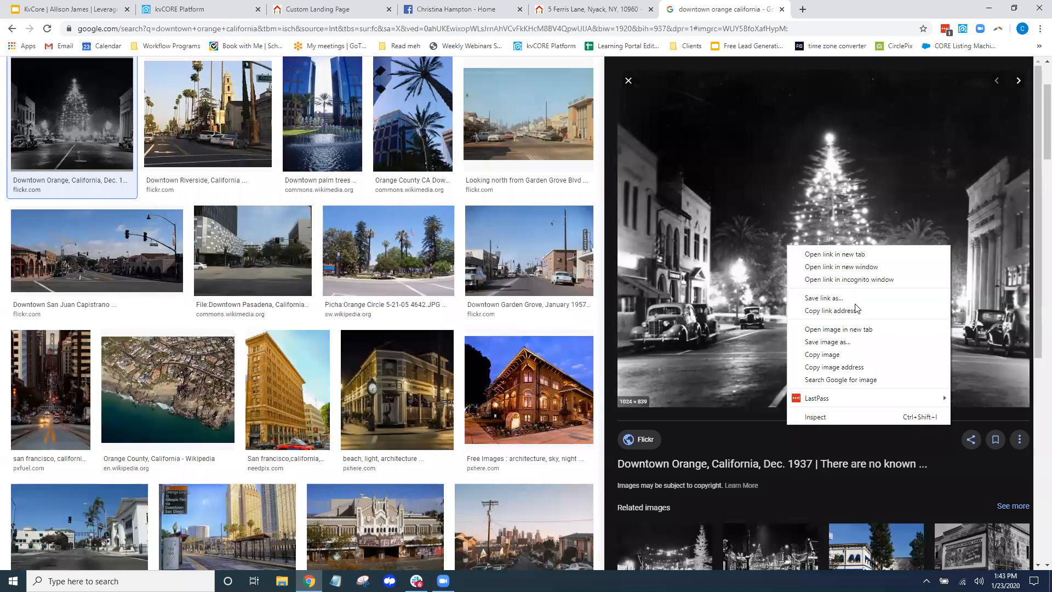
{"action": "left_click", "coordinate": [852, 342]}
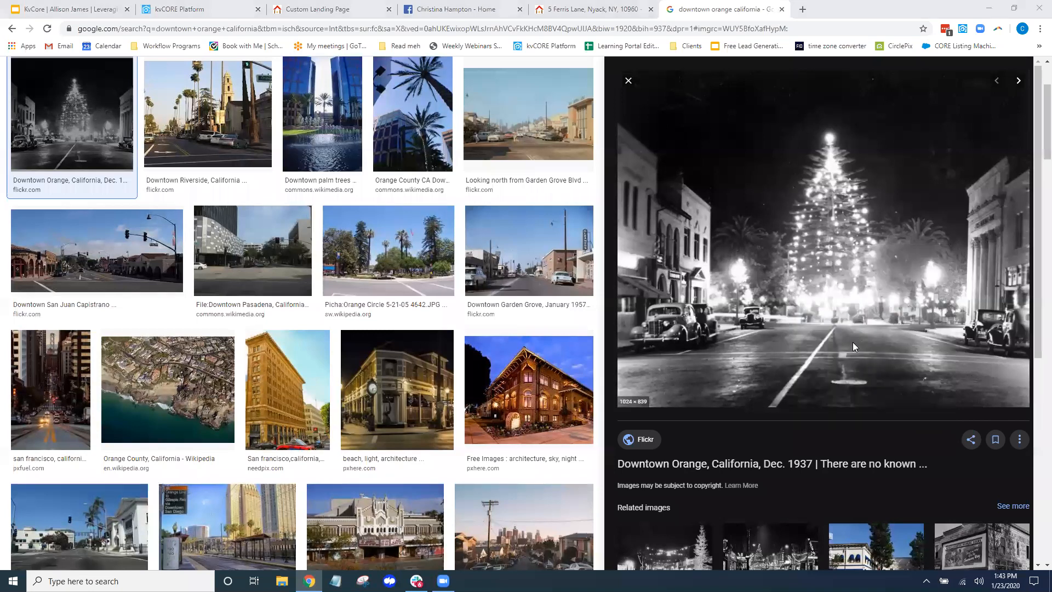
{"action": "type", "text": "downtown orange"}
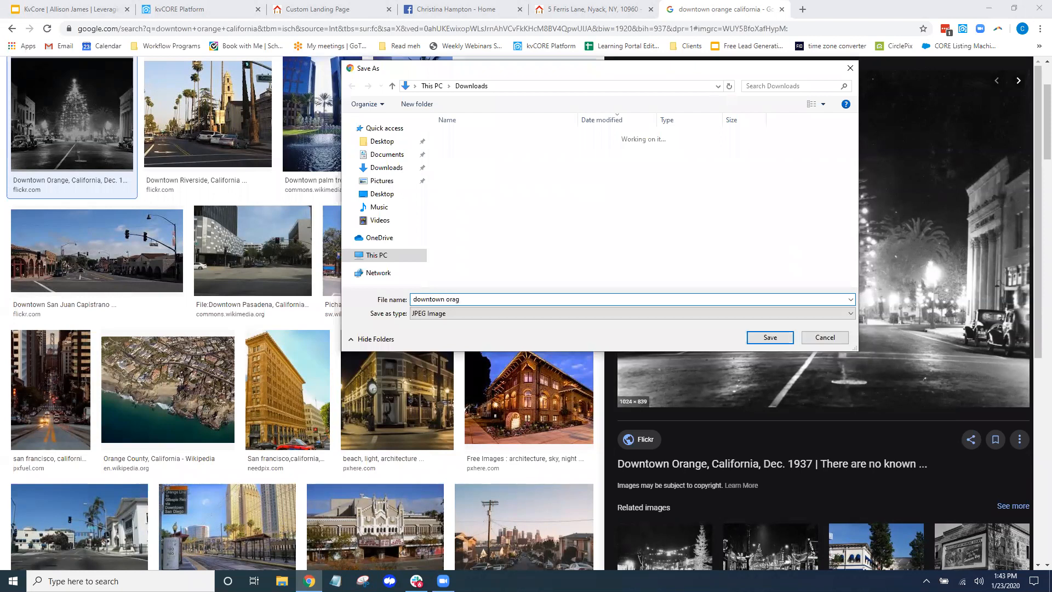
{"action": "left_click", "coordinate": [770, 337]}
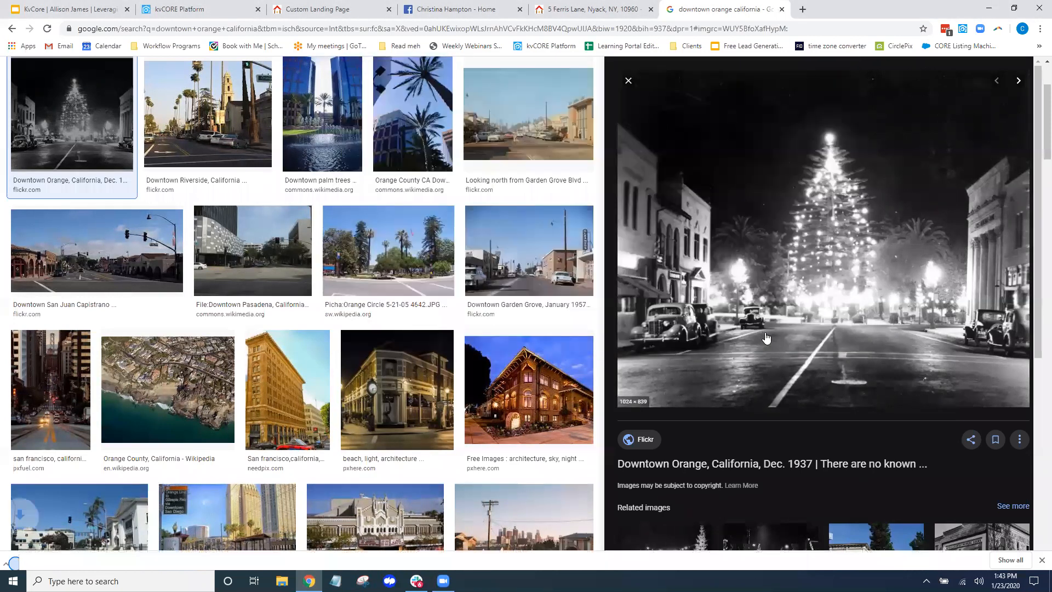
Upload the downtown orange image file through the Insert/edit image Upload tab
{"action": "left_click", "coordinate": [323, 10]}
{"action": "left_click", "coordinate": [199, 11]}
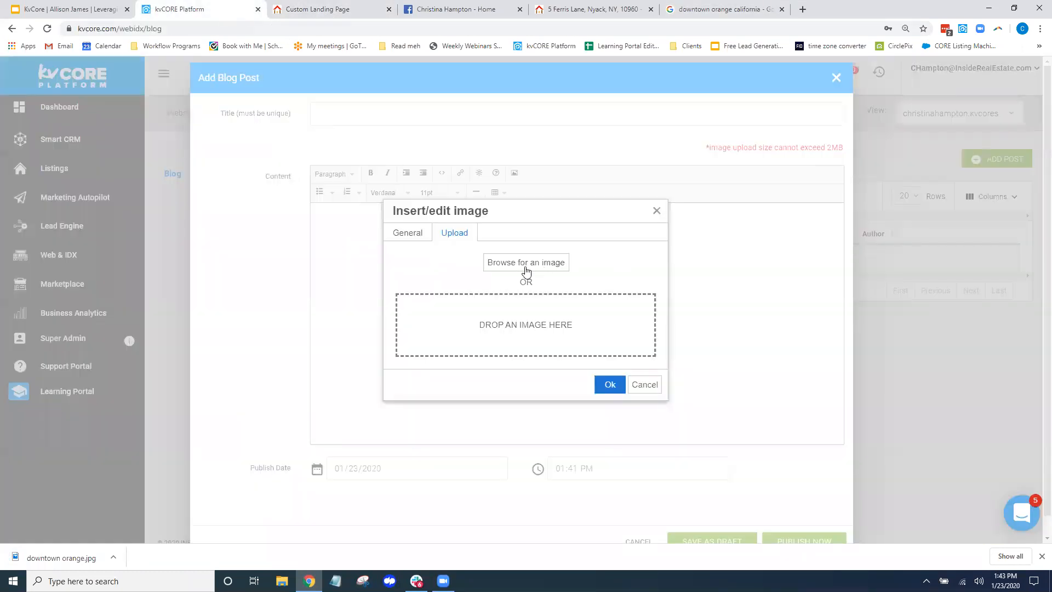
{"action": "left_click", "coordinate": [524, 265]}
{"action": "left_click", "coordinate": [482, 151]}
{"action": "left_click", "coordinate": [770, 338]}
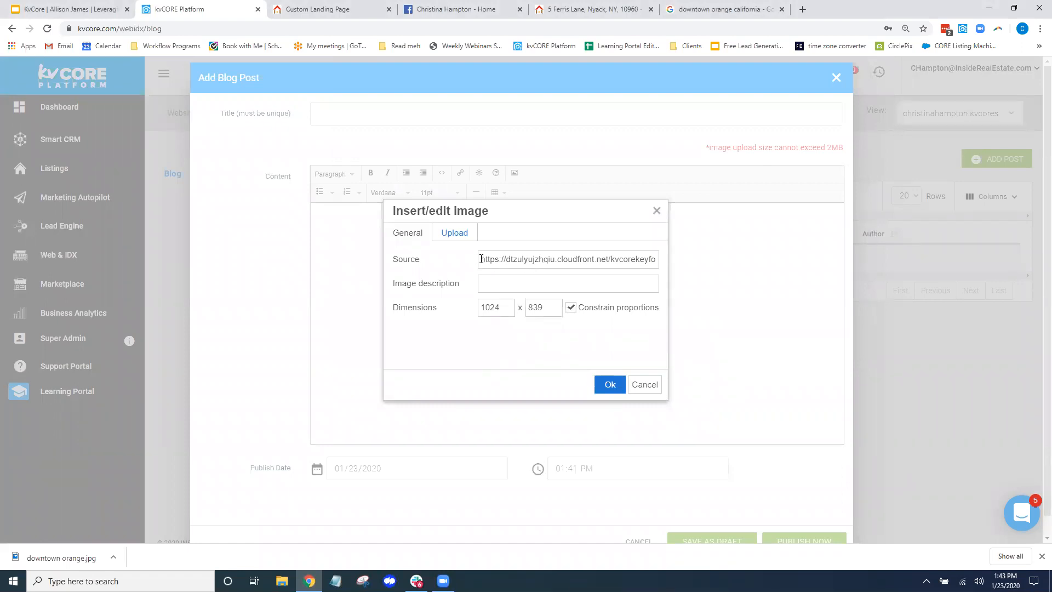
Select the uploaded image's hosted Source URL, then cancel the image dialog and the blank blog post
{"action": "left_click_drag", "start_coordinate": [482, 259], "coordinate": [711, 267]}
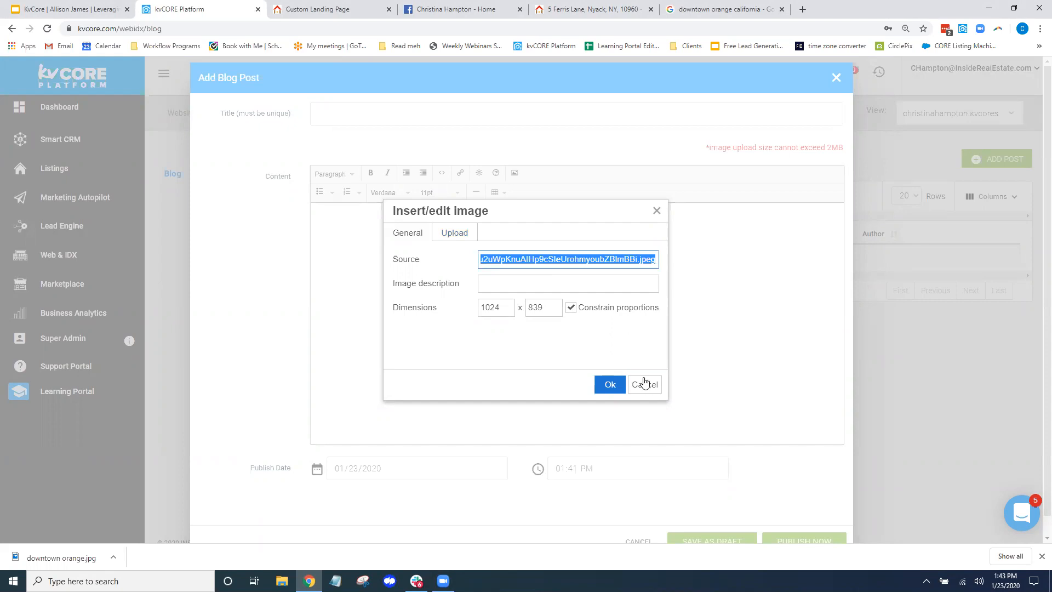
{"action": "left_click", "coordinate": [645, 384]}
{"action": "left_click", "coordinate": [639, 521]}
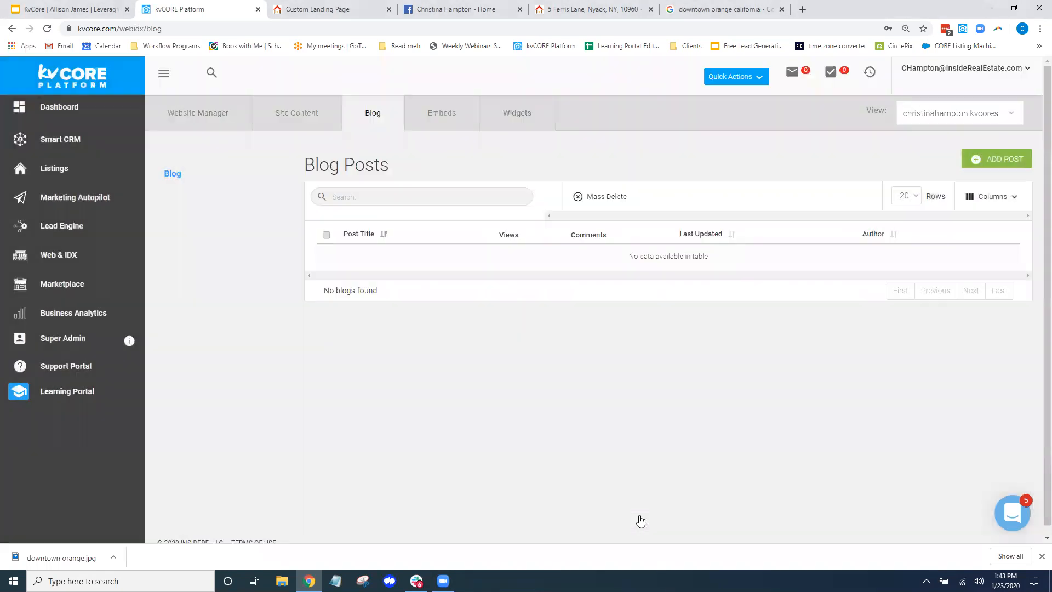
Paste the downtown orange image URL as a Custom Background for the landing page
{"action": "left_click", "coordinate": [327, 11]}
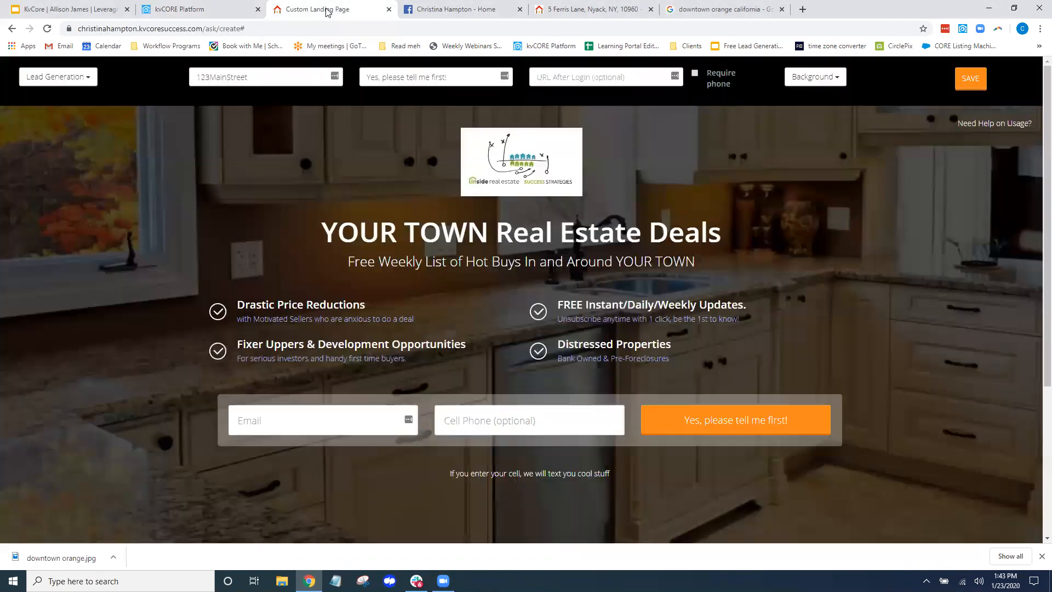
{"action": "left_click", "coordinate": [826, 78]}
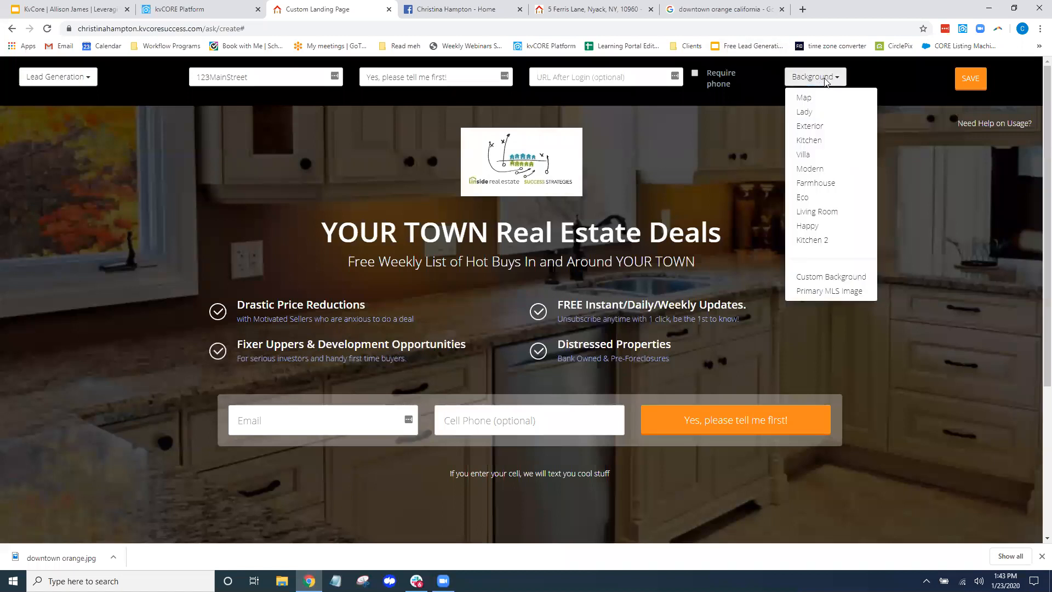
{"action": "left_click", "coordinate": [854, 277]}
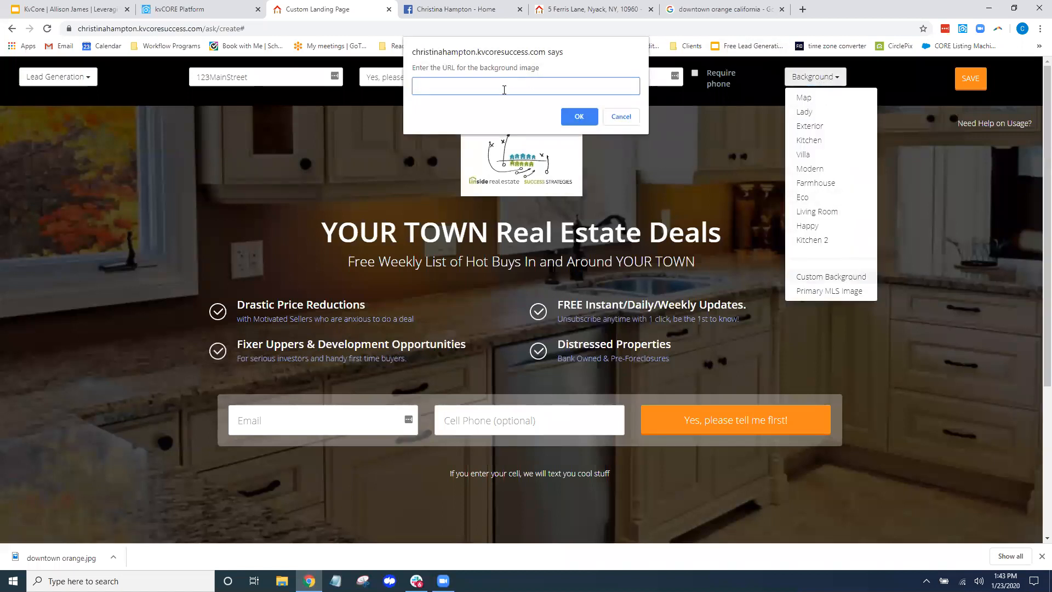
{"action": "key", "text": "ctrl+v"}
{"action": "left_click", "coordinate": [571, 115]}
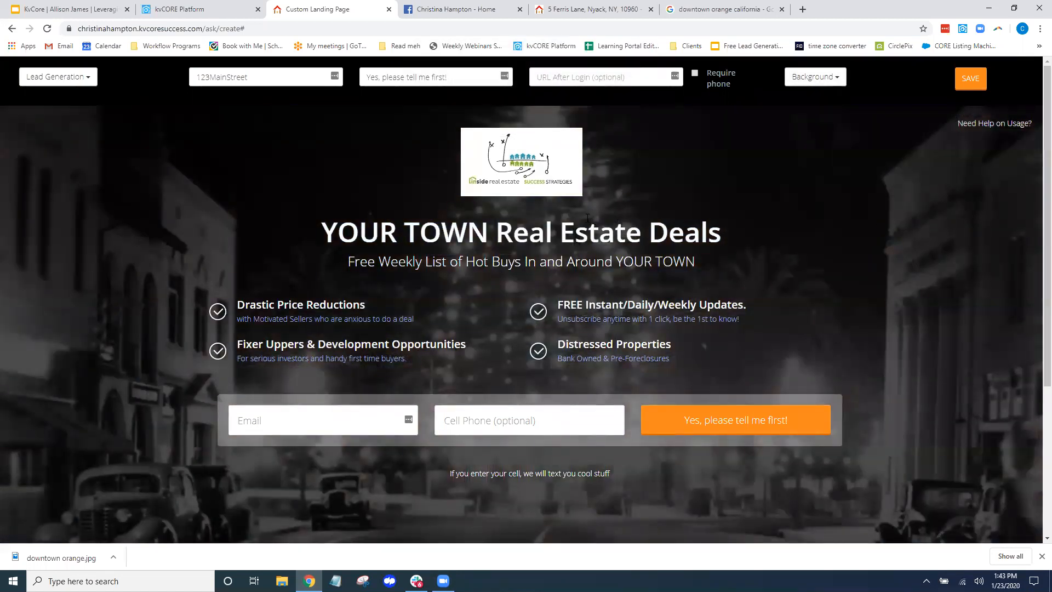
{"action": "left_click", "coordinate": [442, 231]}
Replace the YOUR TOWN headline with 'Always dreamed of Old Town Orange living?' and the subtitle with 'HOT listing about to hit the market'
{"action": "left_click_drag", "start_coordinate": [739, 239], "coordinate": [321, 233]}
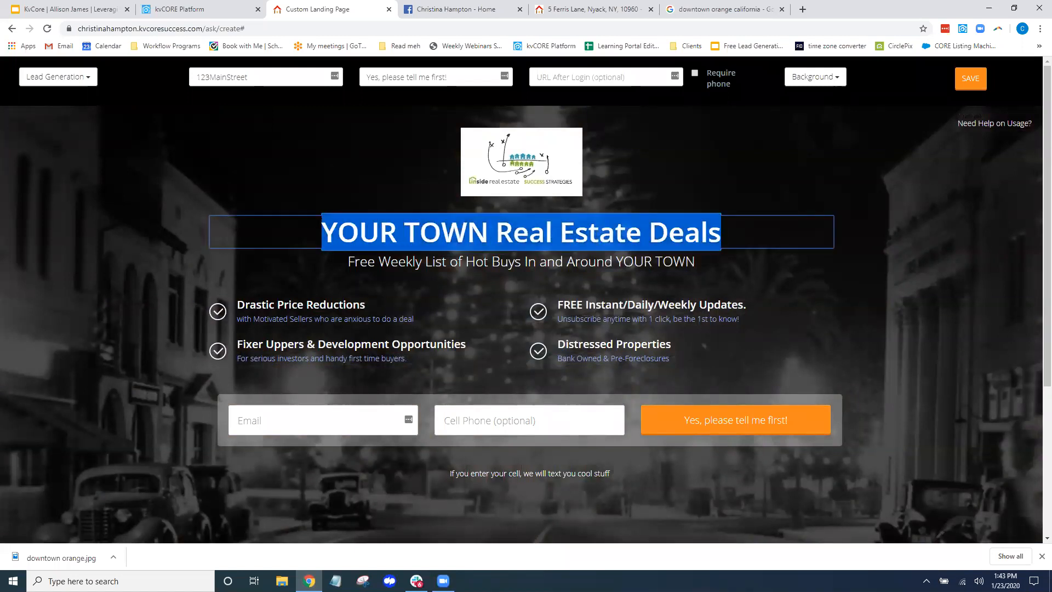
{"action": "type", "text": "Always dreamed of Do"}
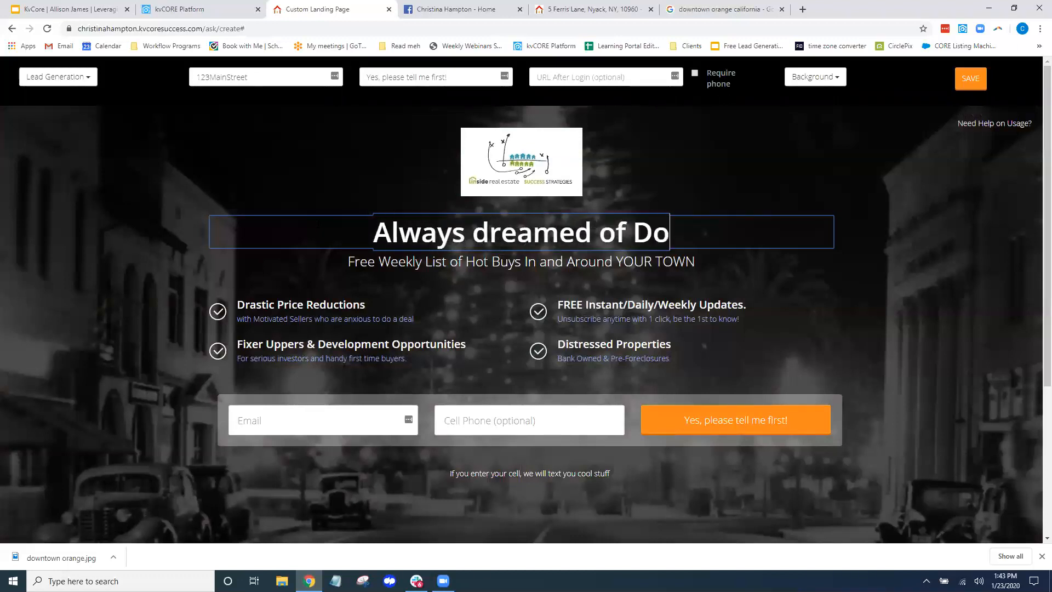
{"action": "key", "text": "BackSpace"}
{"action": "key", "text": "BackSpace"}
{"action": "type", "text": "Old Town org"}
{"action": "key", "text": "BackSpace"}
{"action": "key", "text": "BackSpace"}
{"action": "key", "text": "BackSpace"}
{"action": "type", "text": "Orange living?"}
{"action": "left_click_drag", "start_coordinate": [695, 261], "coordinate": [348, 261]}
{"action": "type", "text": "HOT li"}
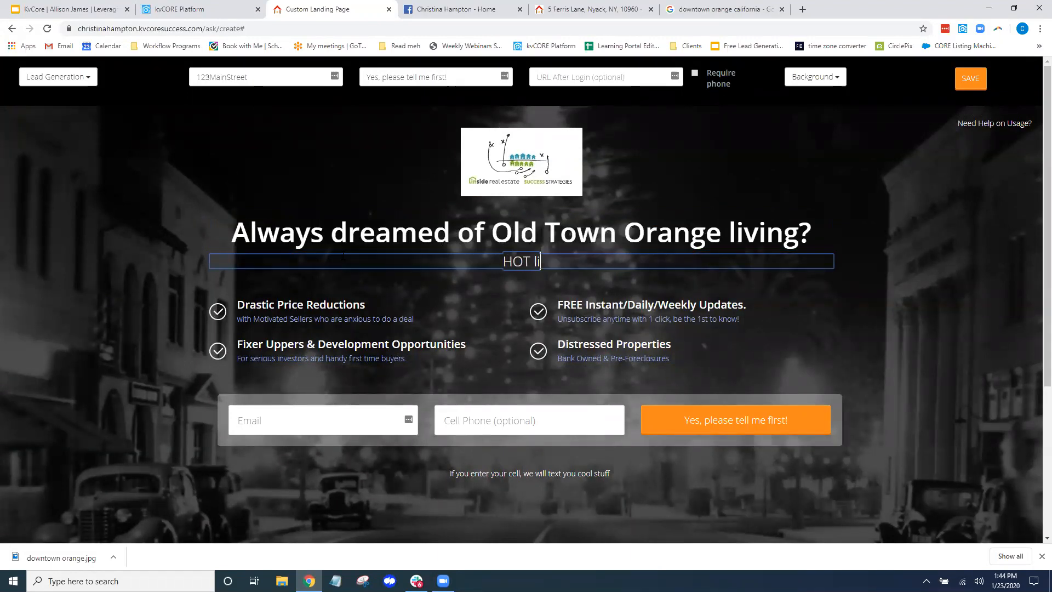
{"action": "type", "text": "sting about to hit the market"}
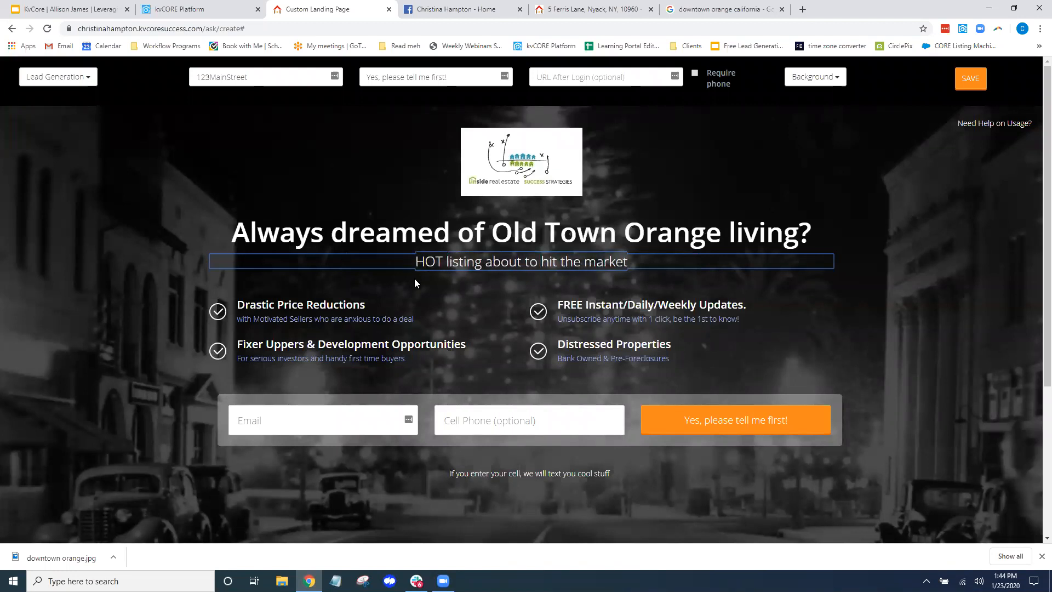
Retitle the first two features 'Historic home' and 'Want to be the first to know?', deleting their descriptions
{"action": "left_click_drag", "start_coordinate": [238, 305], "coordinate": [366, 305]}
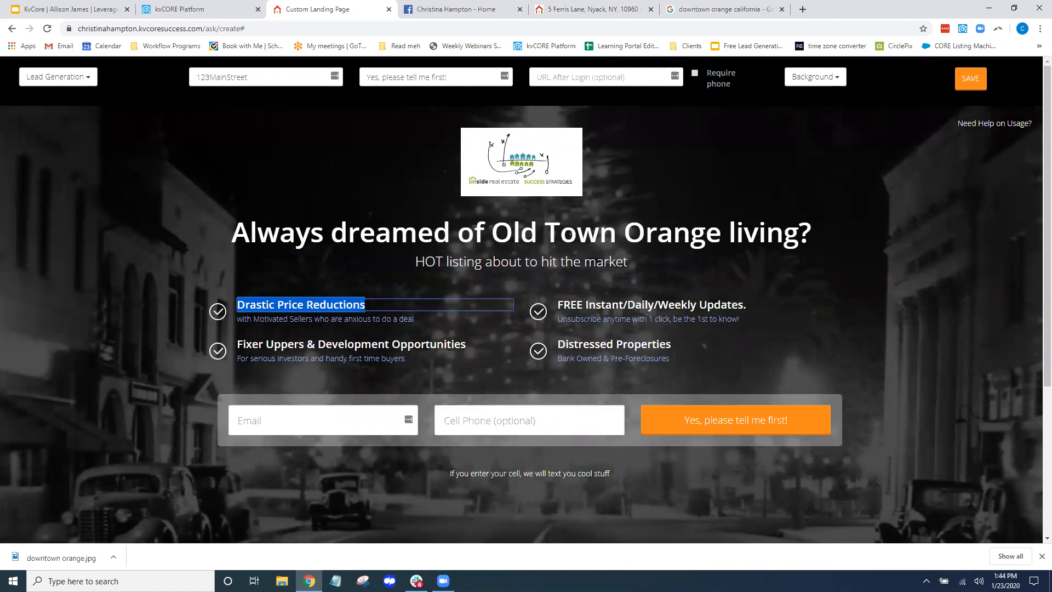
{"action": "type", "text": "Historic home"}
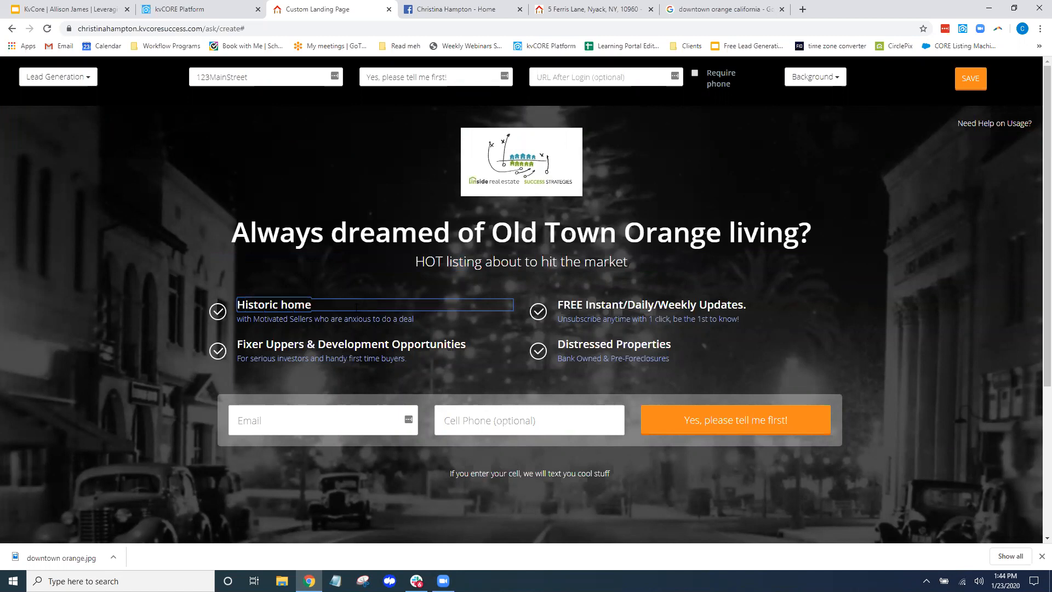
{"action": "left_click_drag", "start_coordinate": [415, 319], "coordinate": [237, 319]}
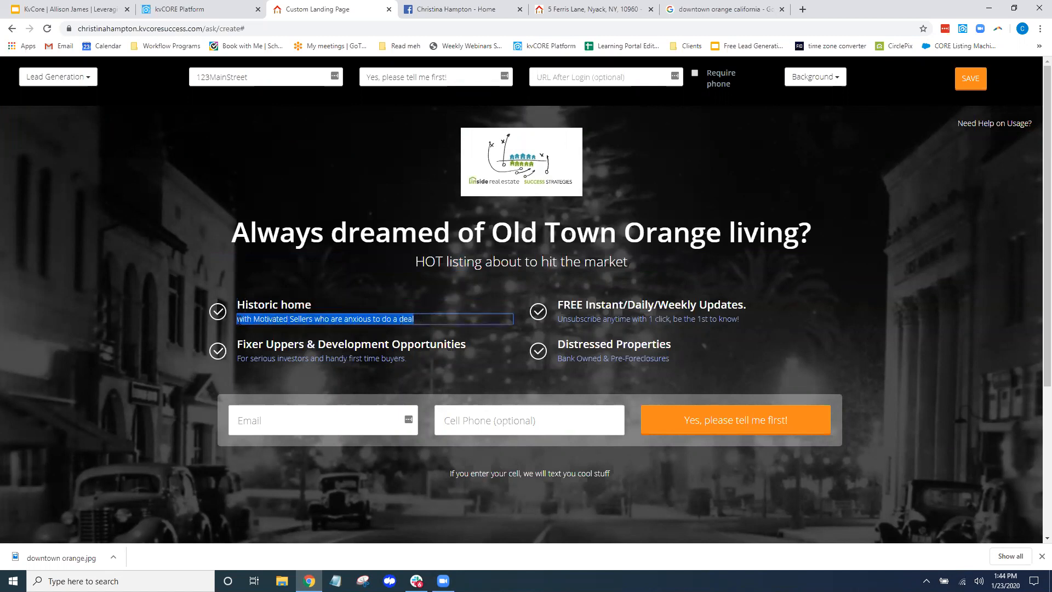
{"action": "key", "text": "BackSpace"}
{"action": "left_click", "coordinate": [654, 305]}
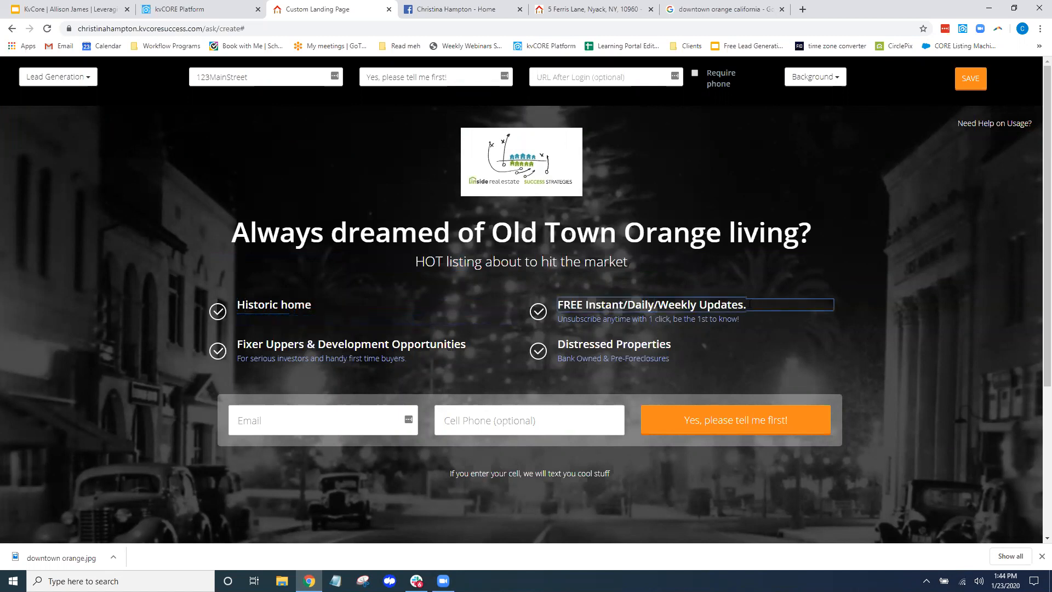
{"action": "left_click_drag", "start_coordinate": [750, 305], "coordinate": [567, 305]}
{"action": "type", "text": "Wan"}
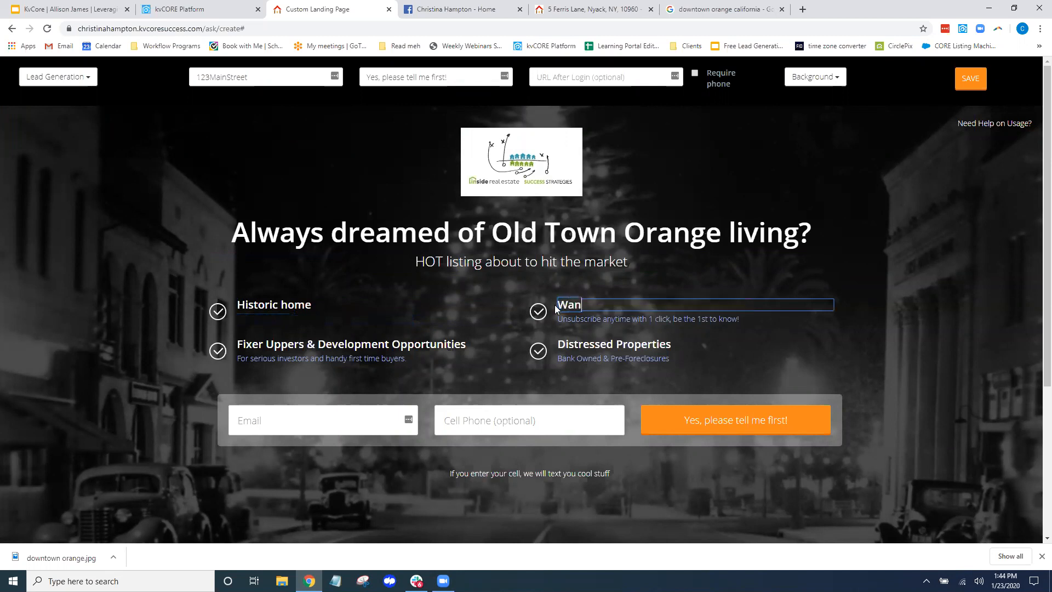
{"action": "type", "text": "t to be the first "}
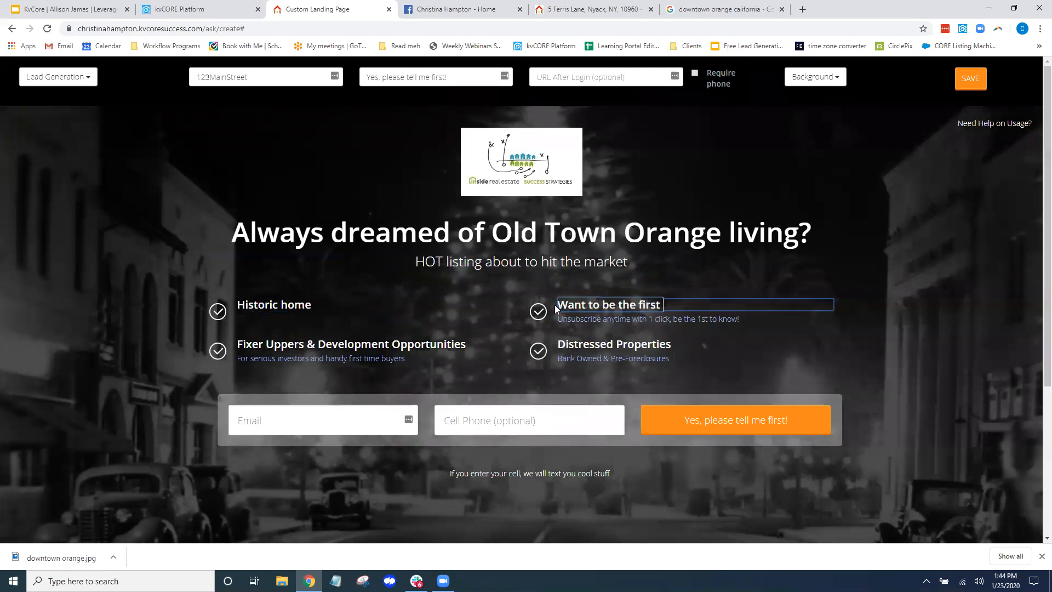
{"action": "type", "text": "to know?"}
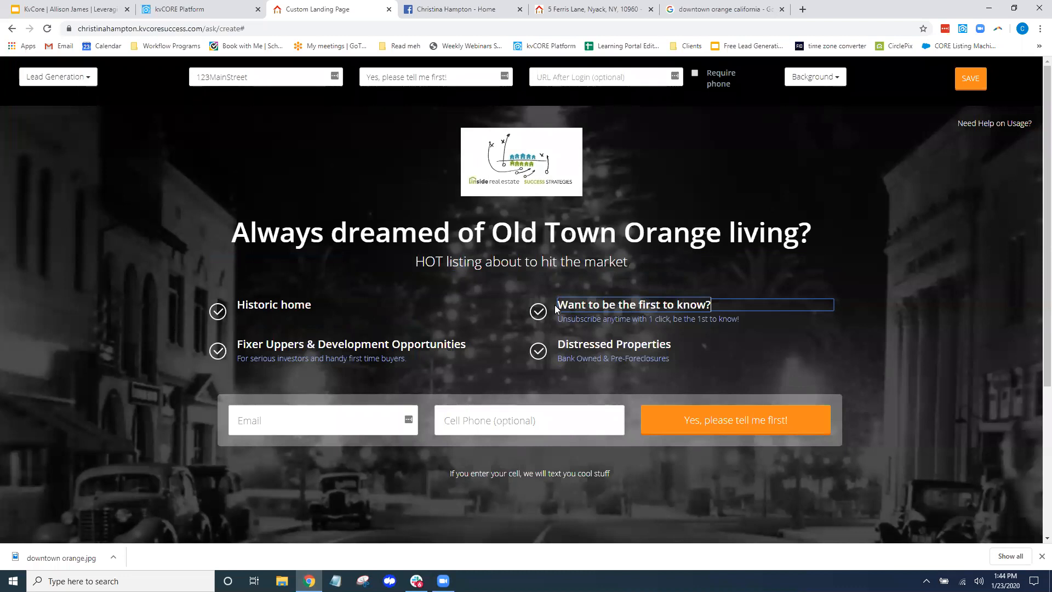
{"action": "left_click_drag", "start_coordinate": [754, 320], "coordinate": [556, 320]}
{"action": "key", "text": "BackSpace"}
Retitle the Fixer Uppers feature 'Unique FOUR bedrooms!' and delete its description
{"action": "left_click", "coordinate": [470, 344]}
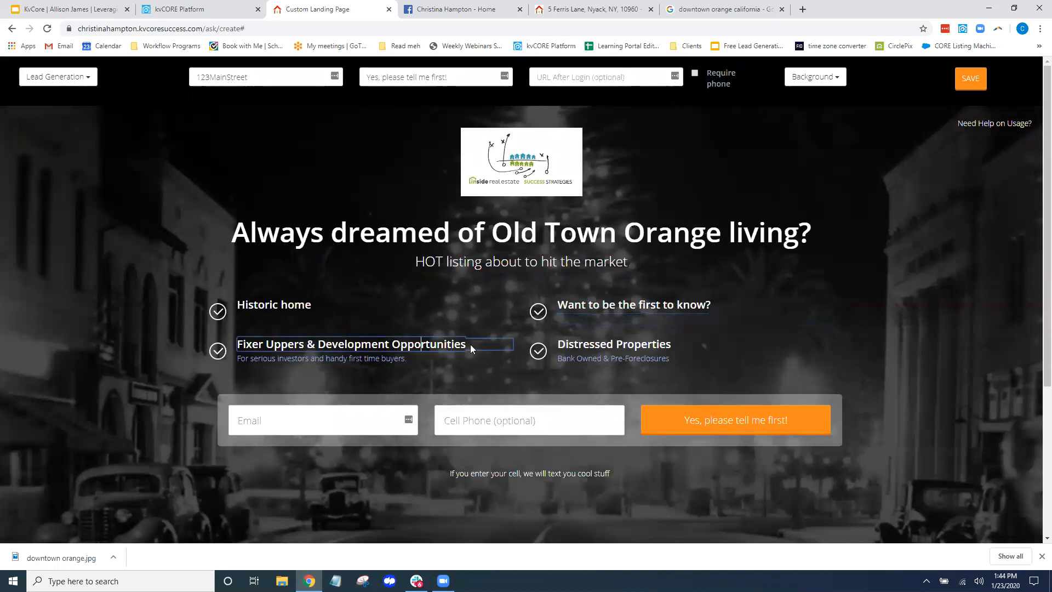
{"action": "left_click_drag", "start_coordinate": [467, 344], "coordinate": [235, 348]}
{"action": "type", "text": "U"}
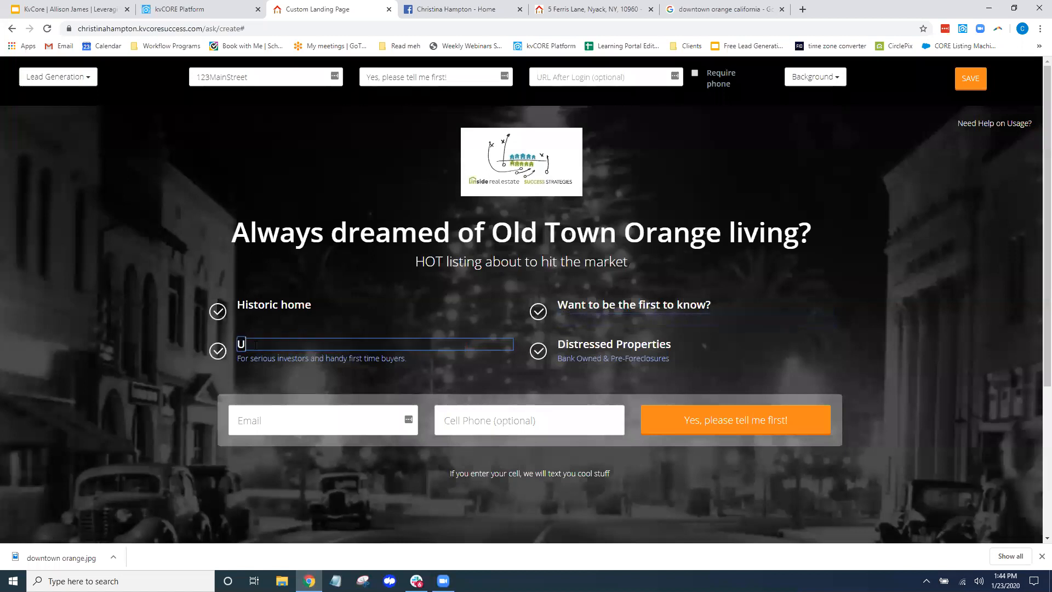
{"action": "type", "text": "nique FOUR bedrooms!"}
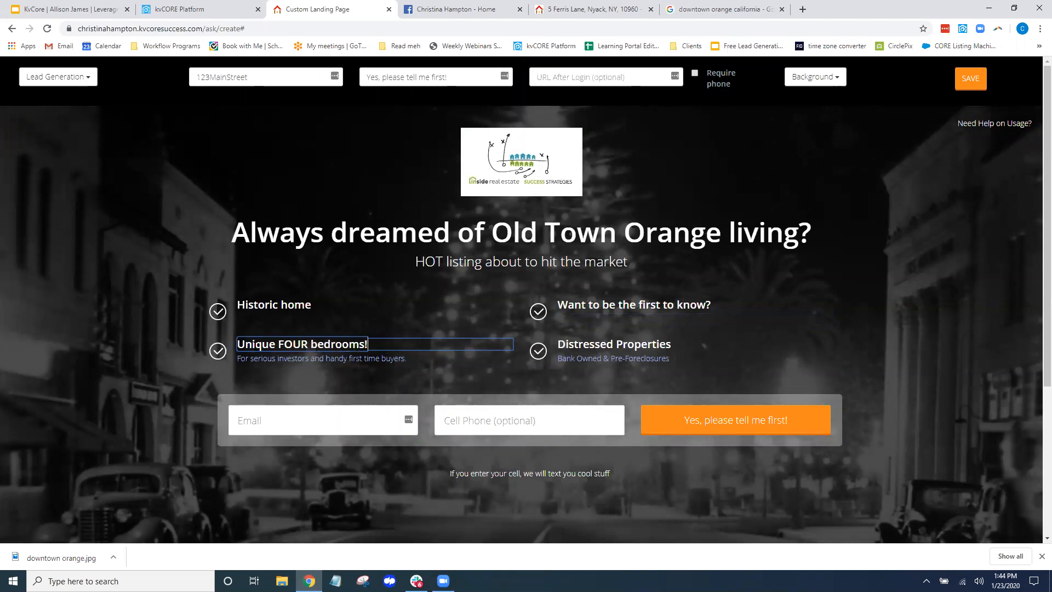
{"action": "left_click_drag", "start_coordinate": [405, 359], "coordinate": [243, 372]}
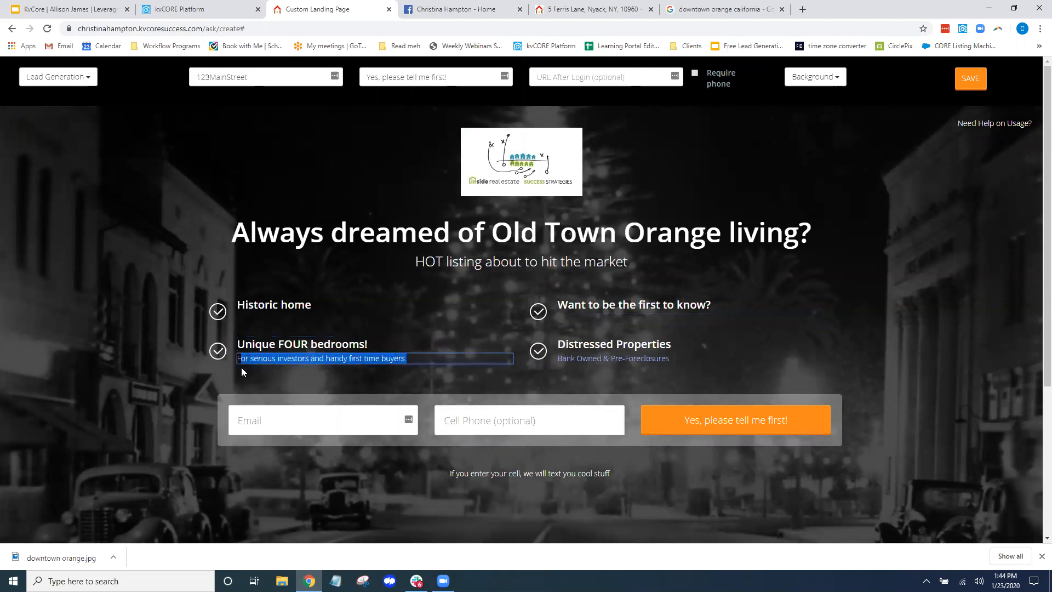
{"action": "key", "text": "BackSpace"}
Retitle Distressed Properties 'Updated kitchen and baths!', delete its description, and save and publish the page
{"action": "left_click", "coordinate": [619, 345]}
{"action": "left_click_drag", "start_coordinate": [672, 344], "coordinate": [558, 343]}
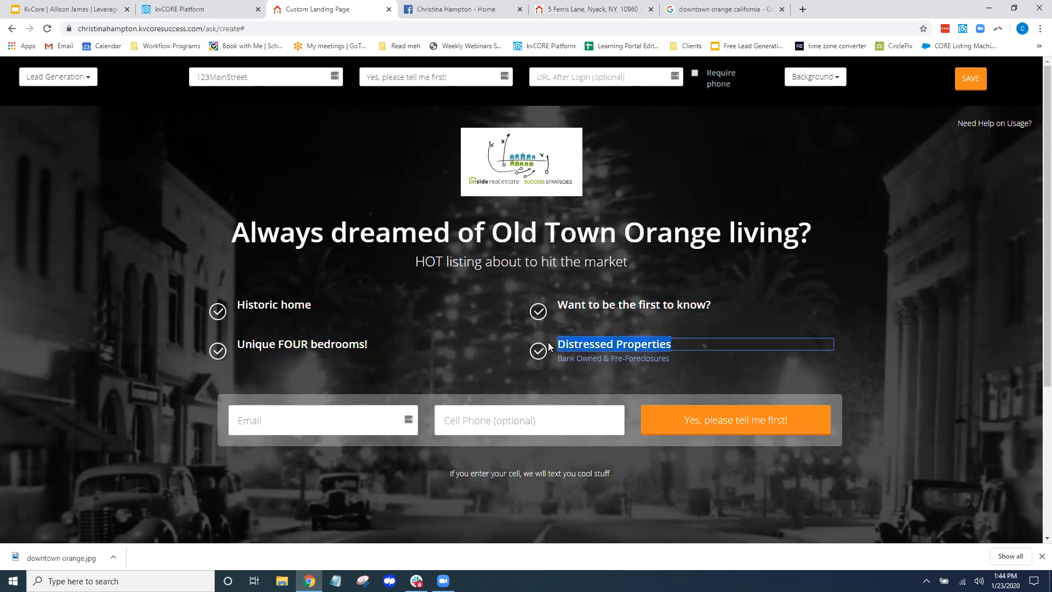
{"action": "type", "text": "Updated"}
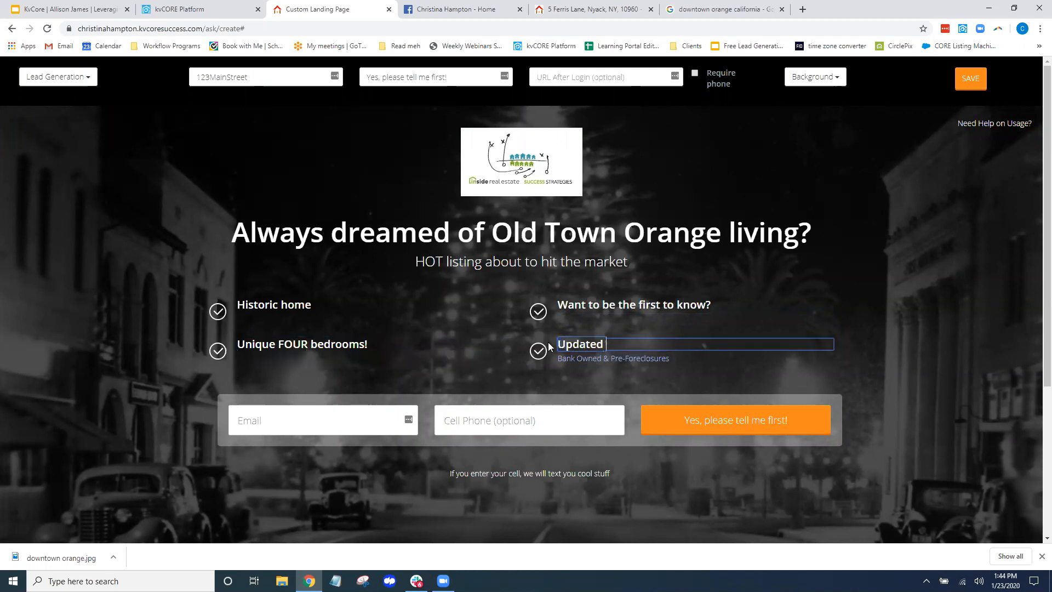
{"action": "type", "text": " kitchen and baths!"}
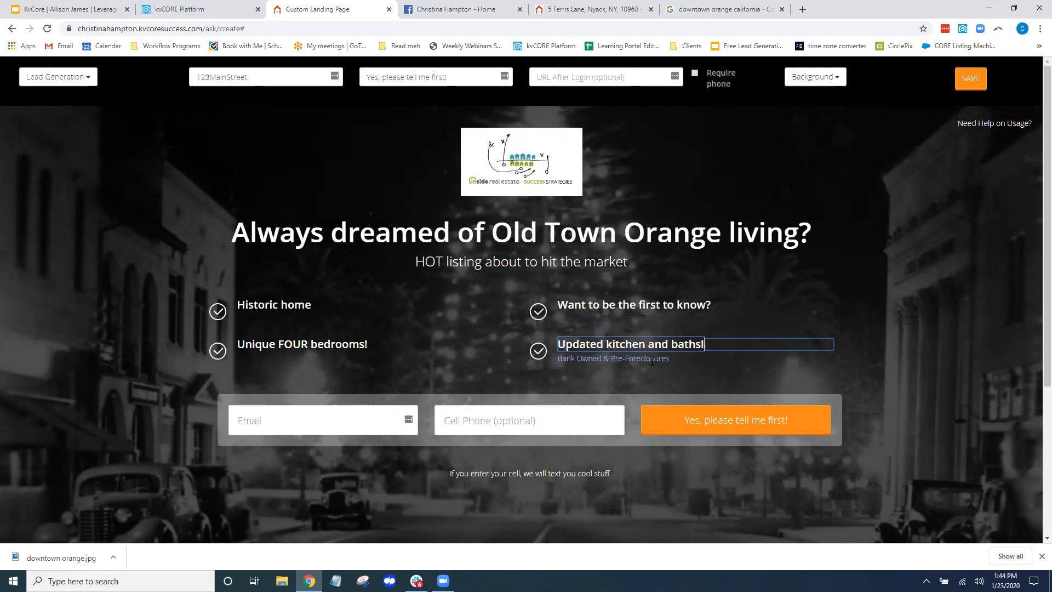
{"action": "left_click", "coordinate": [653, 361]}
{"action": "left_click_drag", "start_coordinate": [672, 360], "coordinate": [545, 348]}
{"action": "key", "text": "BackSpace"}
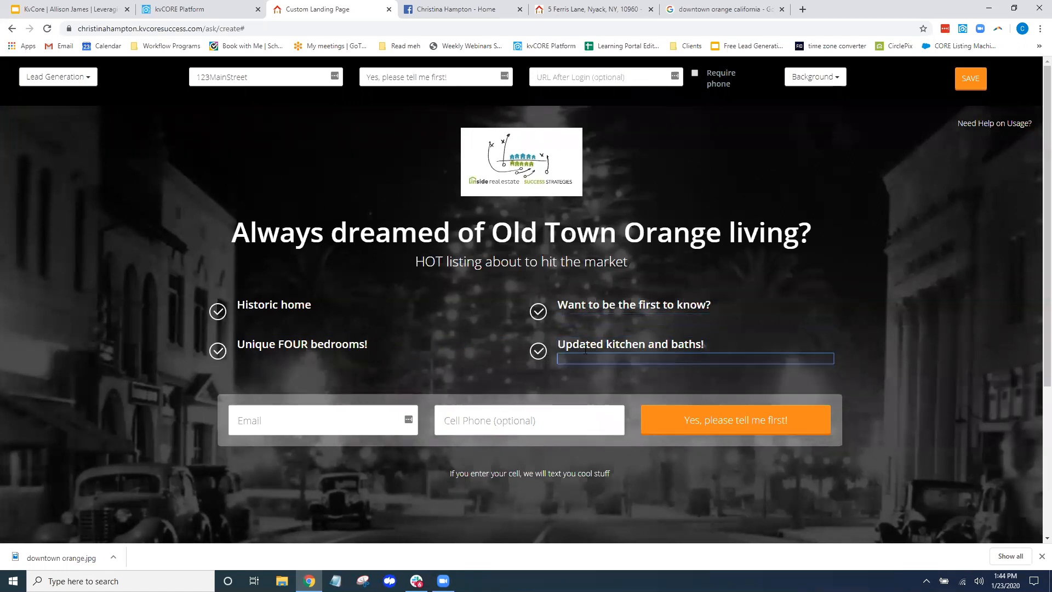
{"action": "left_click", "coordinate": [915, 195]}
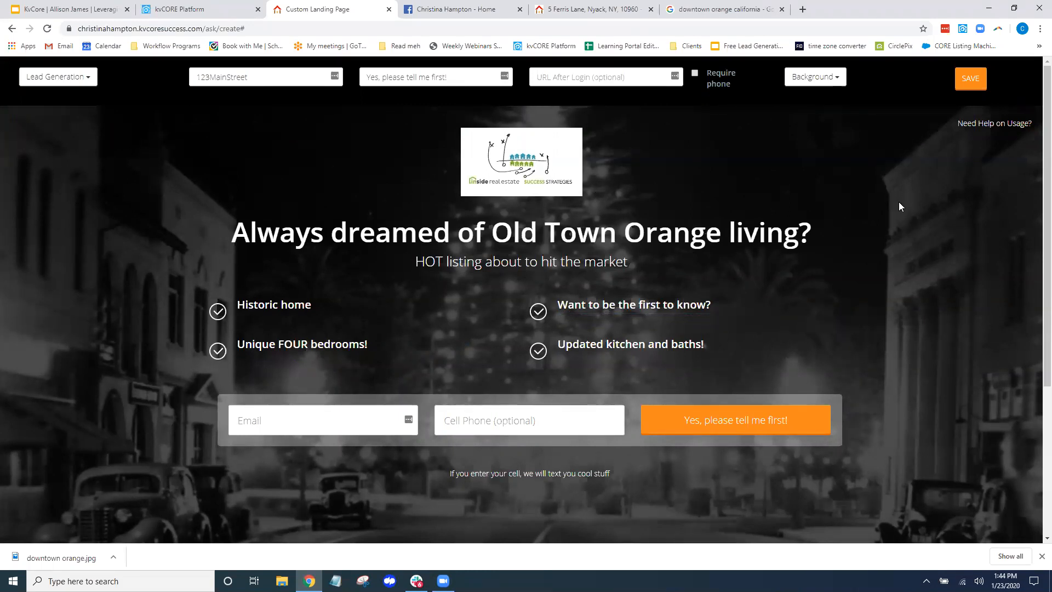
{"action": "left_click", "coordinate": [975, 83]}
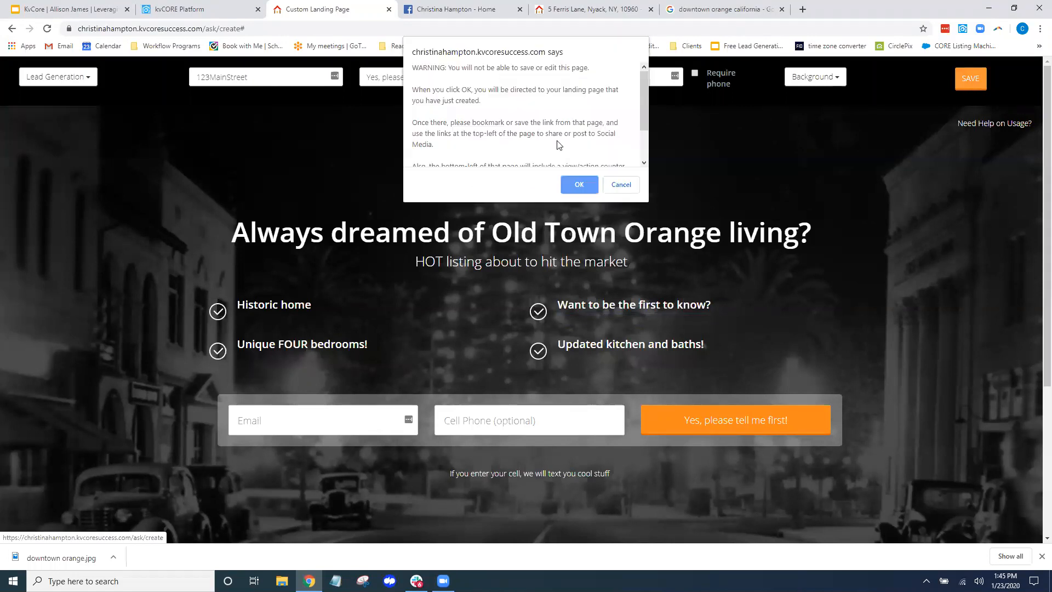
{"action": "left_click", "coordinate": [578, 184]}
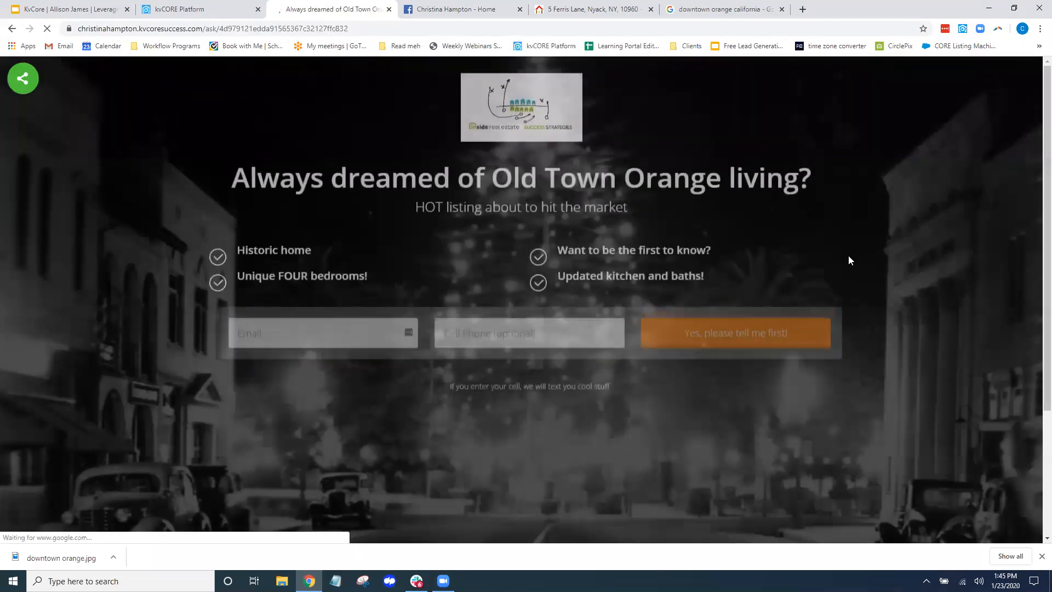
Bookmark the live landing page in the Landing page folder and reveal its share buttons
{"action": "left_click", "coordinate": [924, 29]}
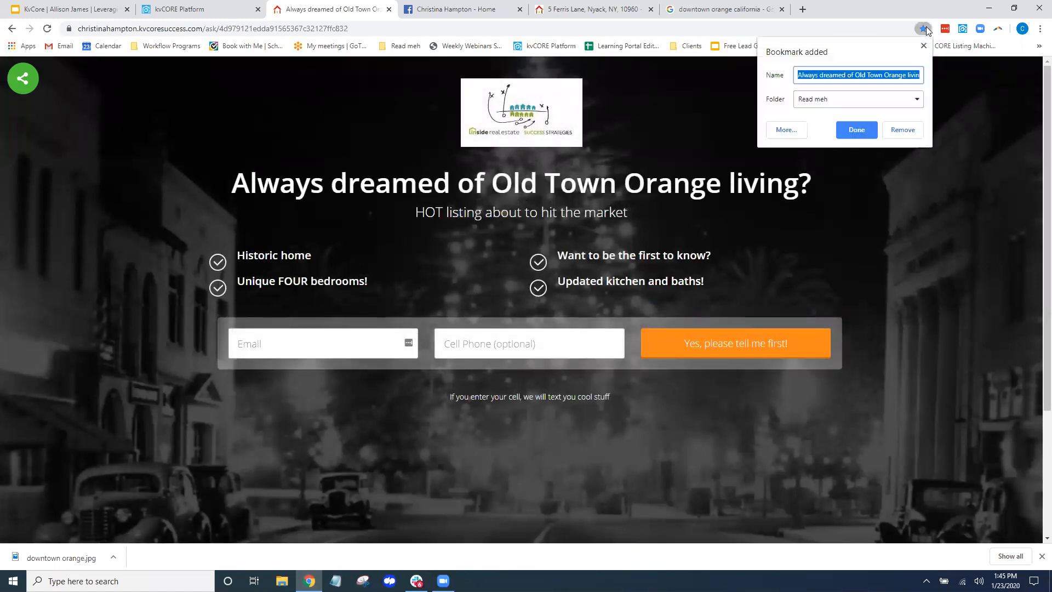
{"action": "left_click", "coordinate": [911, 106]}
{"action": "left_click", "coordinate": [888, 141]}
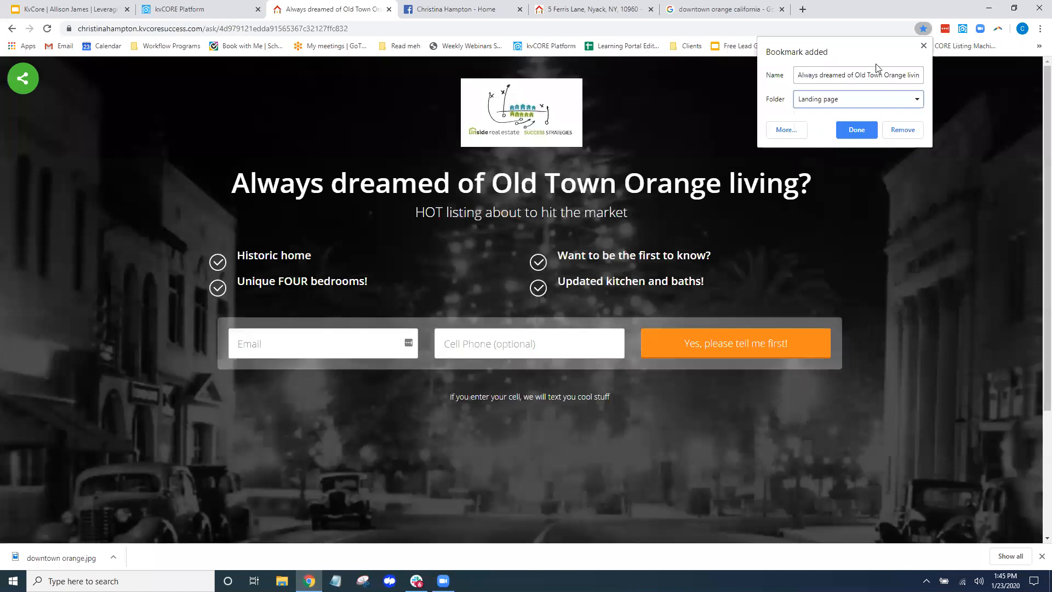
{"action": "left_click", "coordinate": [858, 132]}
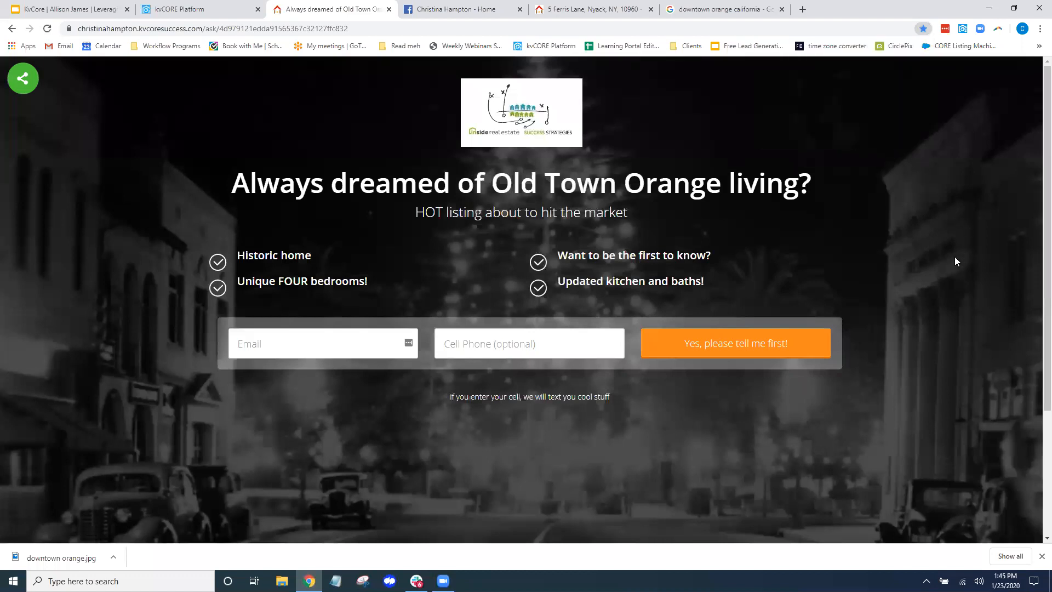
{"action": "left_click", "coordinate": [24, 81]}
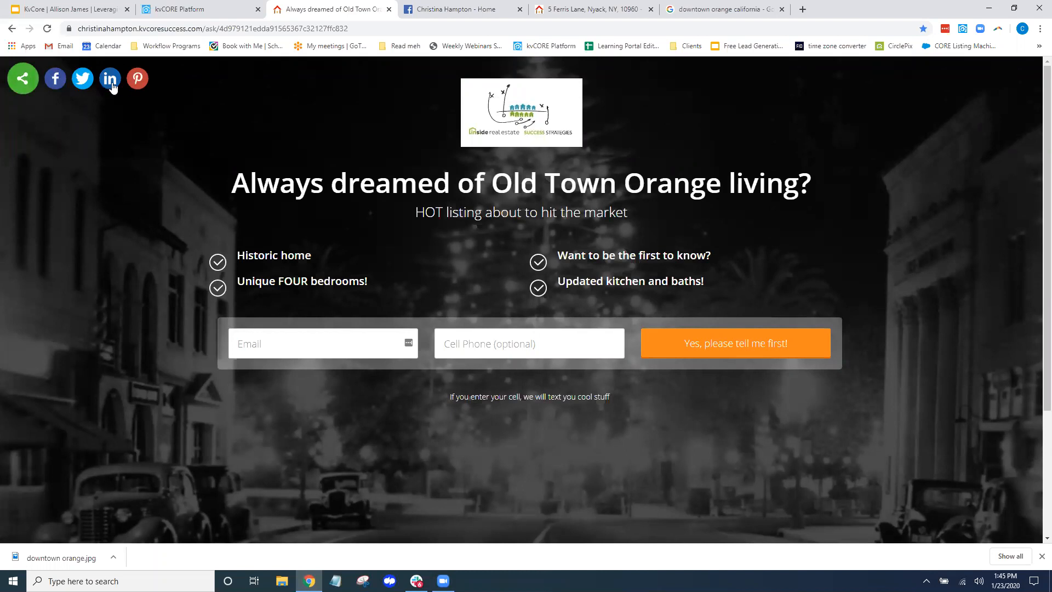
Post the landing page to a managed Facebook page captioned 'NEW listing coming in Old town orange! I'm so excited!'
{"action": "left_click", "coordinate": [57, 79]}
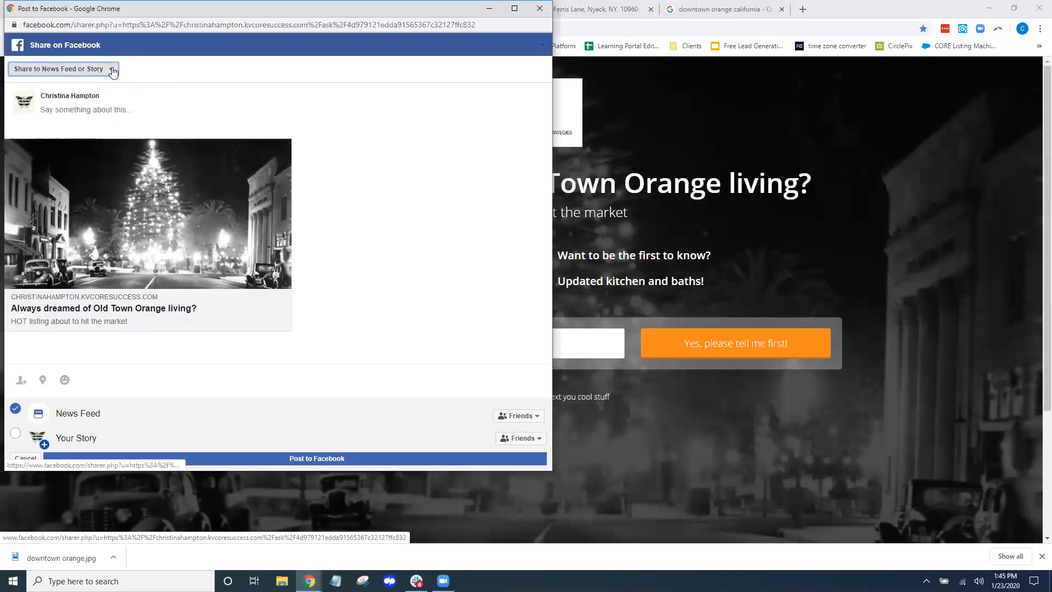
{"action": "left_click", "coordinate": [109, 68]}
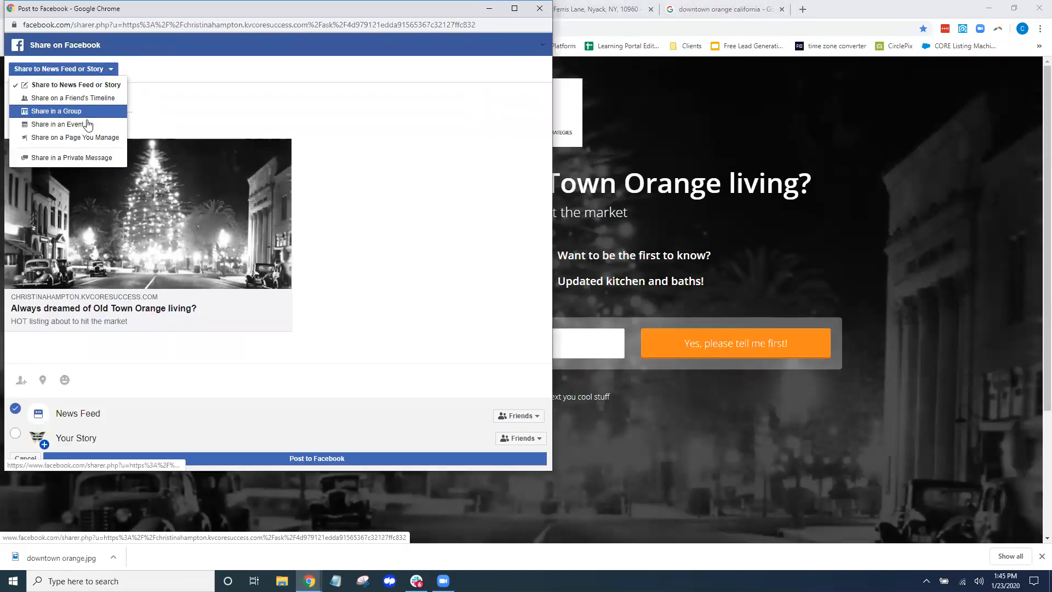
{"action": "left_click", "coordinate": [70, 137]}
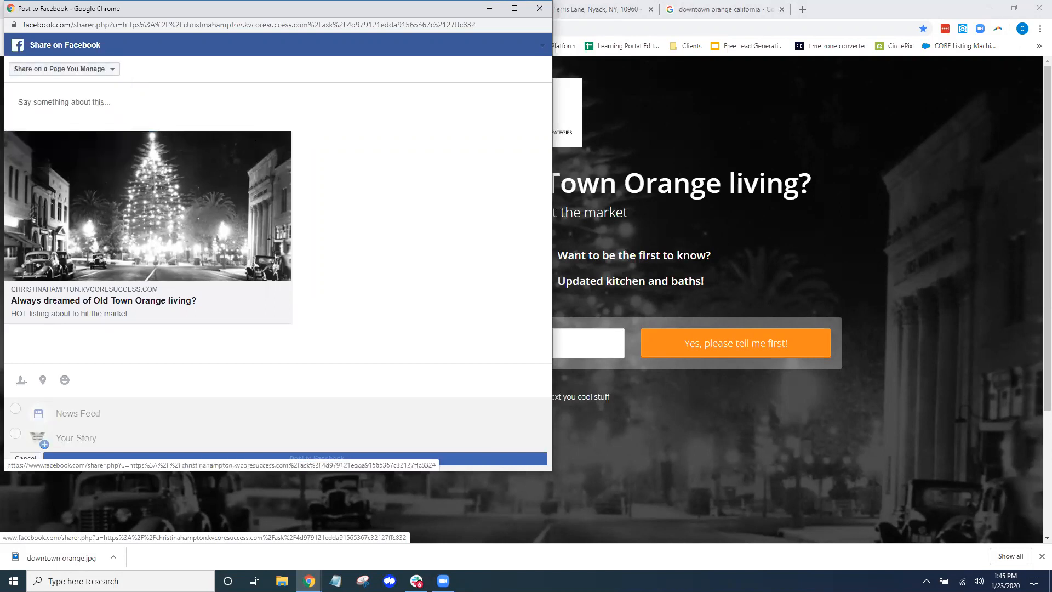
{"action": "type", "text": "D"}
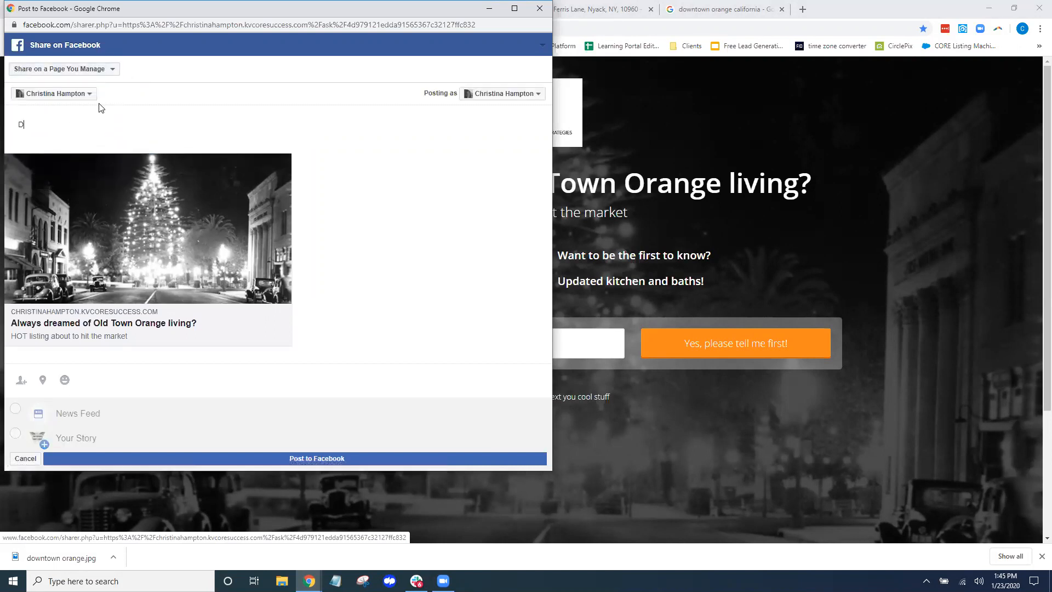
{"action": "key", "text": "BackSpace"}
{"action": "type", "text": "NE"}
{"action": "type", "text": "!"}
{"action": "key", "text": "Return"}
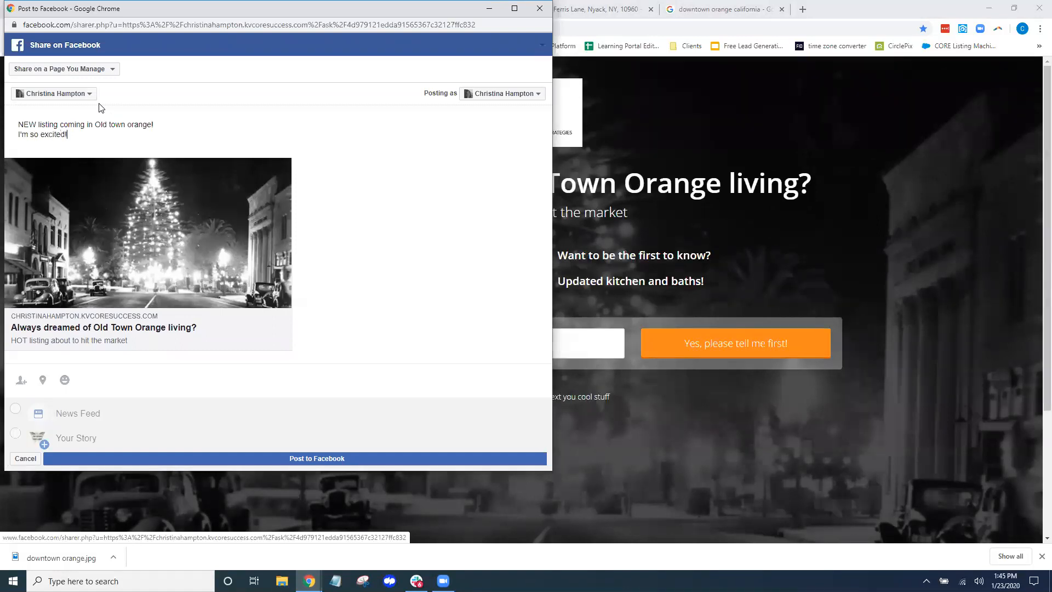
{"action": "left_click", "coordinate": [342, 460]}
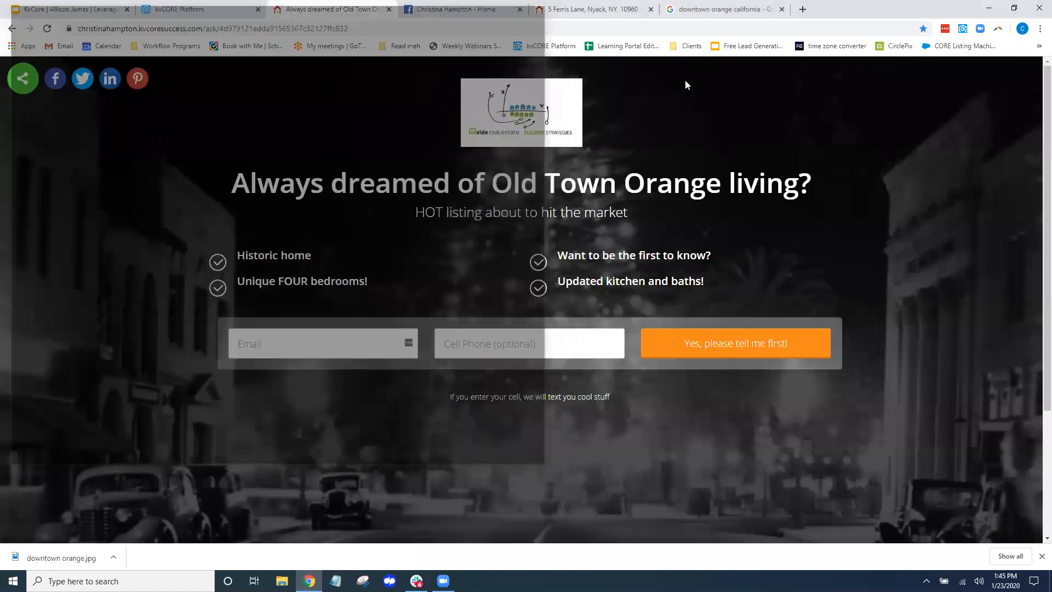
Reload the Facebook business page, scroll to the new listing post, and open its link preview
{"action": "left_click", "coordinate": [463, 9]}
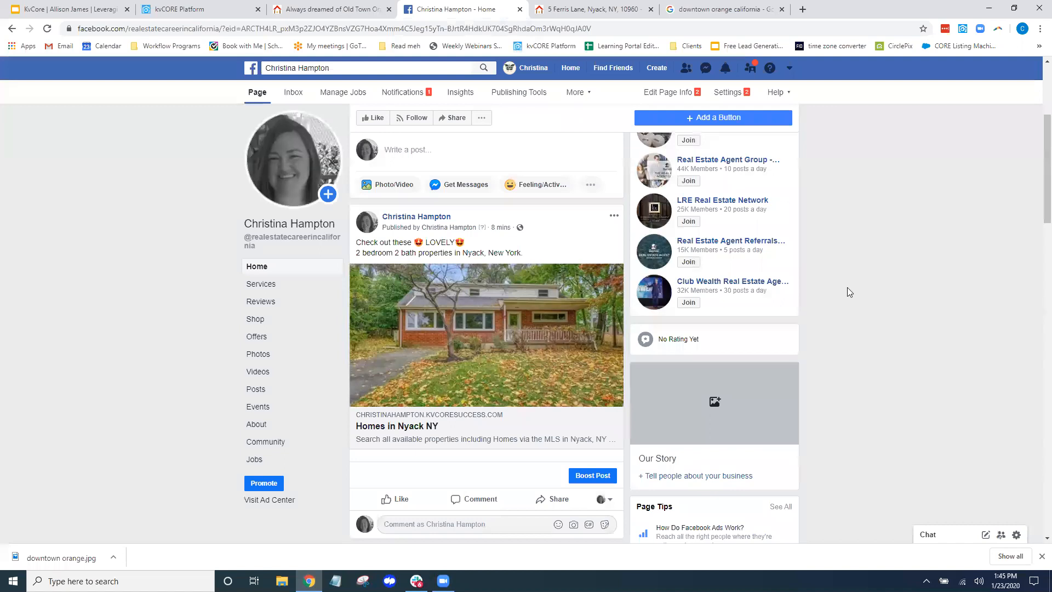
{"action": "left_click", "coordinate": [47, 29]}
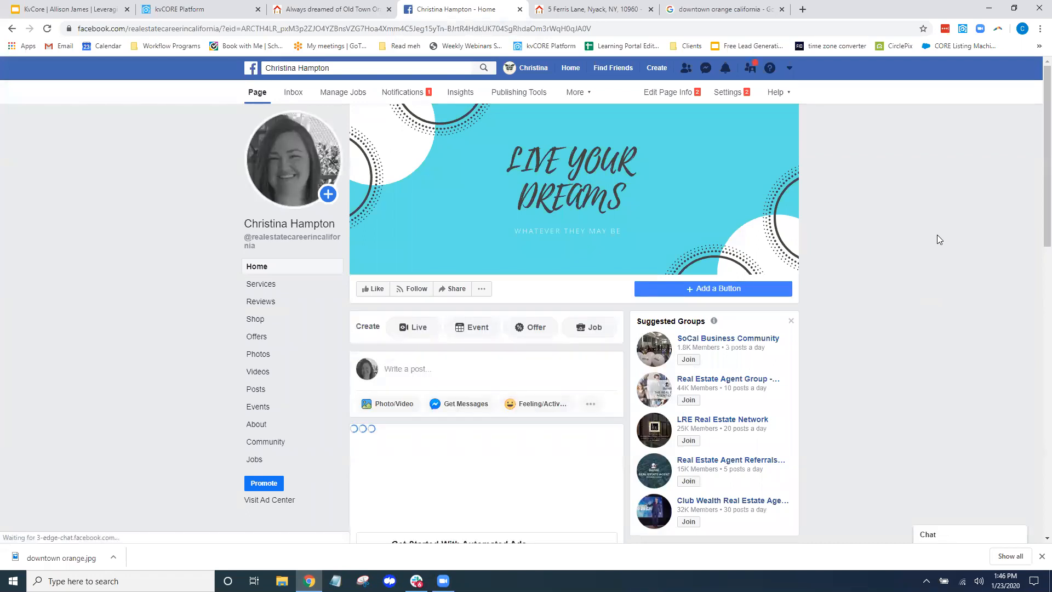
{"action": "scroll", "coordinate": [965, 248], "scroll_direction": "down", "scroll_amount": 7}
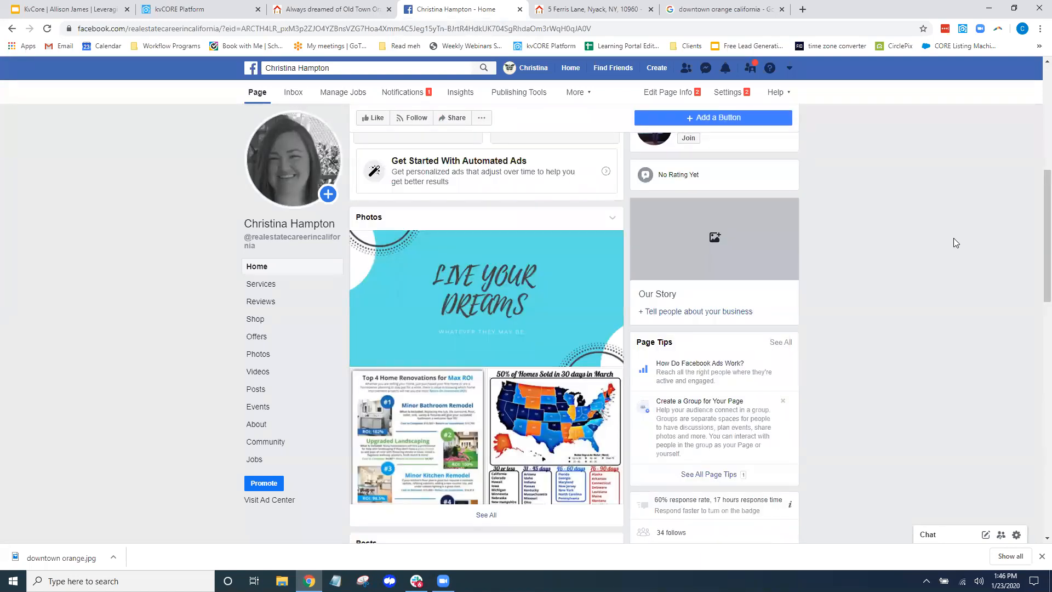
{"action": "scroll", "coordinate": [954, 237], "scroll_direction": "down", "scroll_amount": 5}
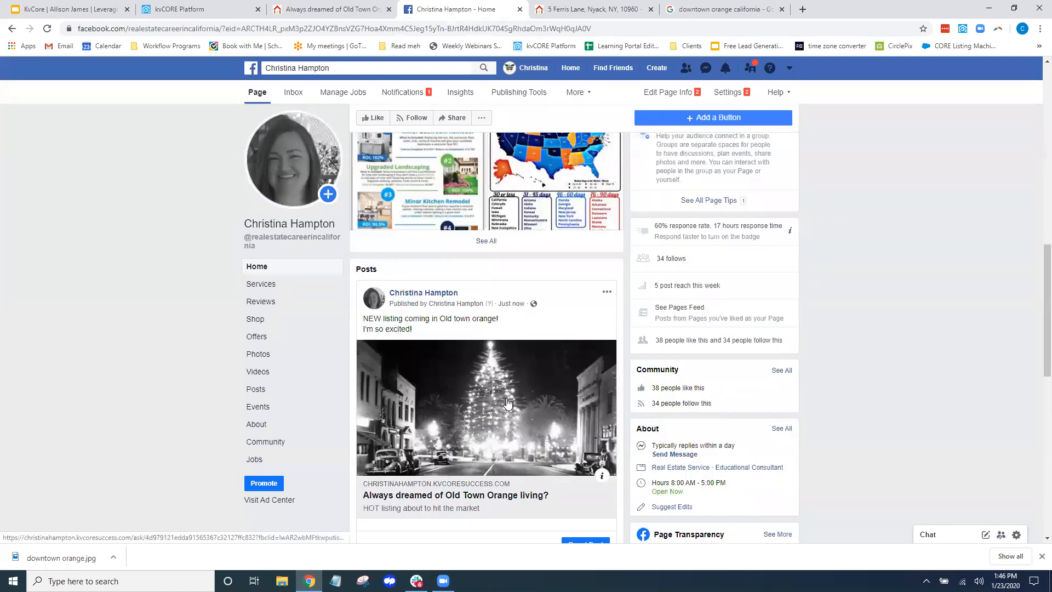
{"action": "left_click", "coordinate": [507, 403]}
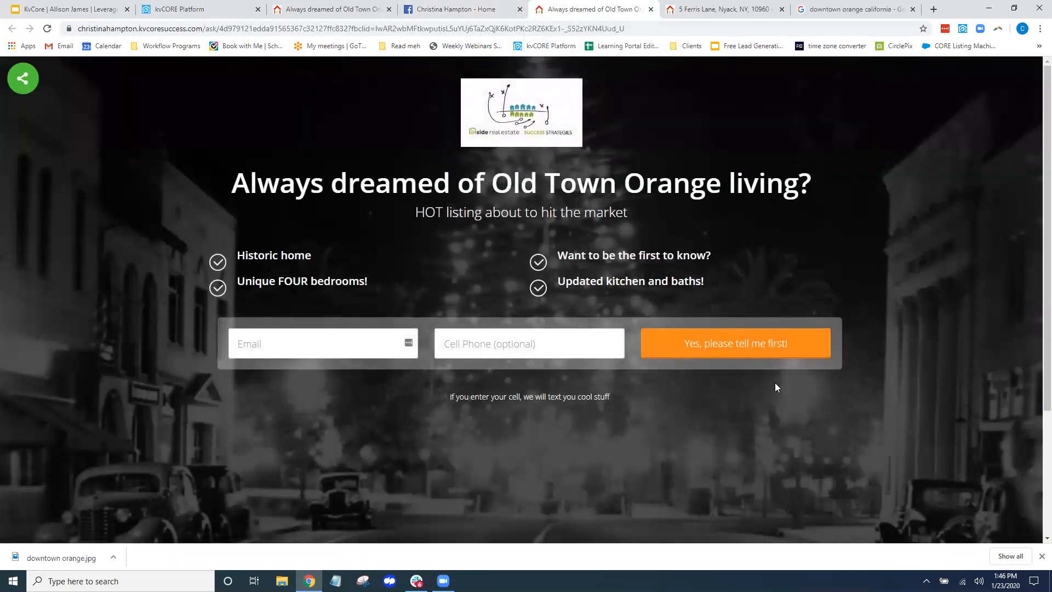
Enter a test e-mail address in the landing page form and submit it with 'Yes, please tell me first!'
{"action": "left_click", "coordinate": [352, 343]}
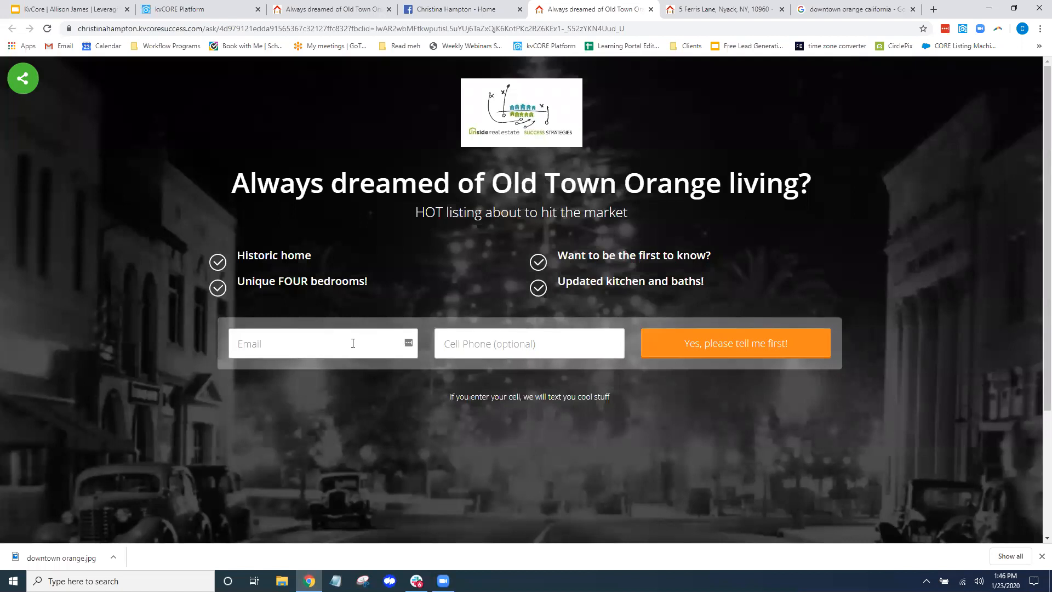
{"action": "type", "text": "fake"}
{"action": "type", "text": "@ga"}
{"action": "type", "text": "ail.com"}
{"action": "key", "text": "Tab"}
{"action": "left_click", "coordinate": [741, 346]}
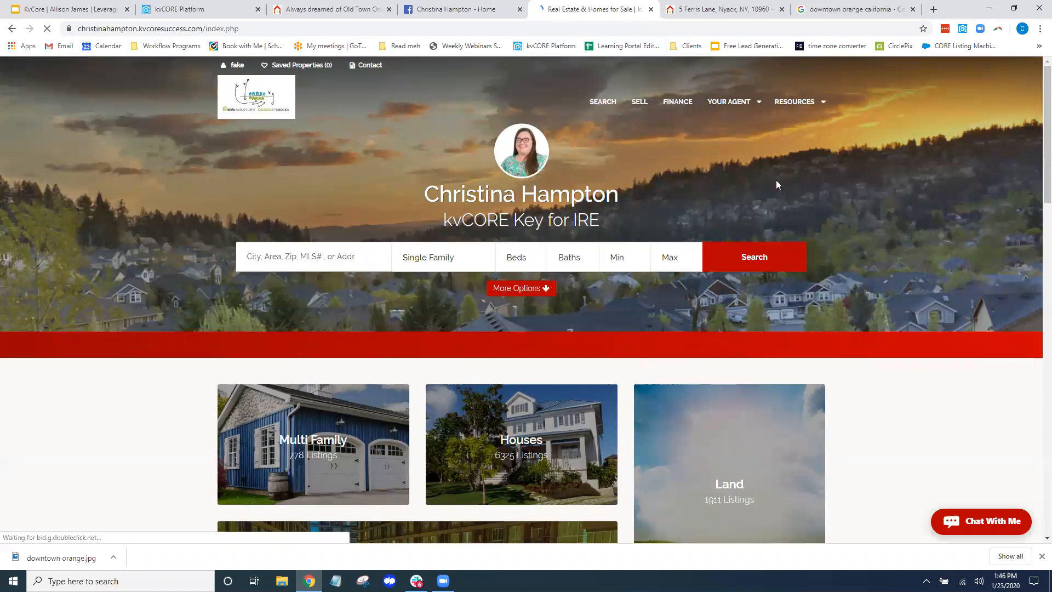
Check the test lead's IDX account, then view the kvCORE Dashboard's new FB business lead entry
{"action": "left_click", "coordinate": [228, 66]}
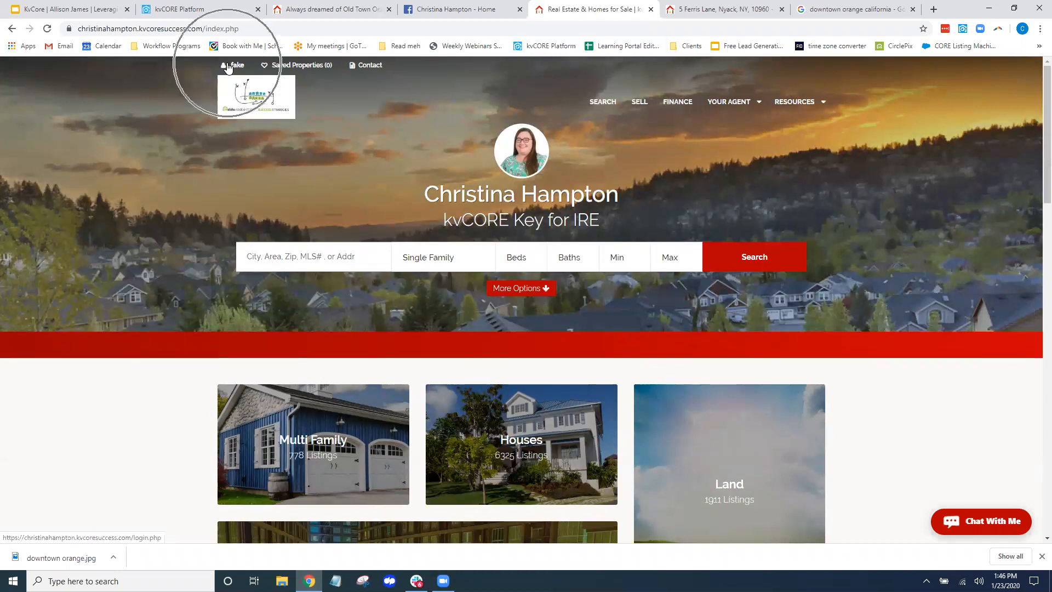
{"action": "scroll", "coordinate": [893, 334], "scroll_direction": "down", "scroll_amount": 10}
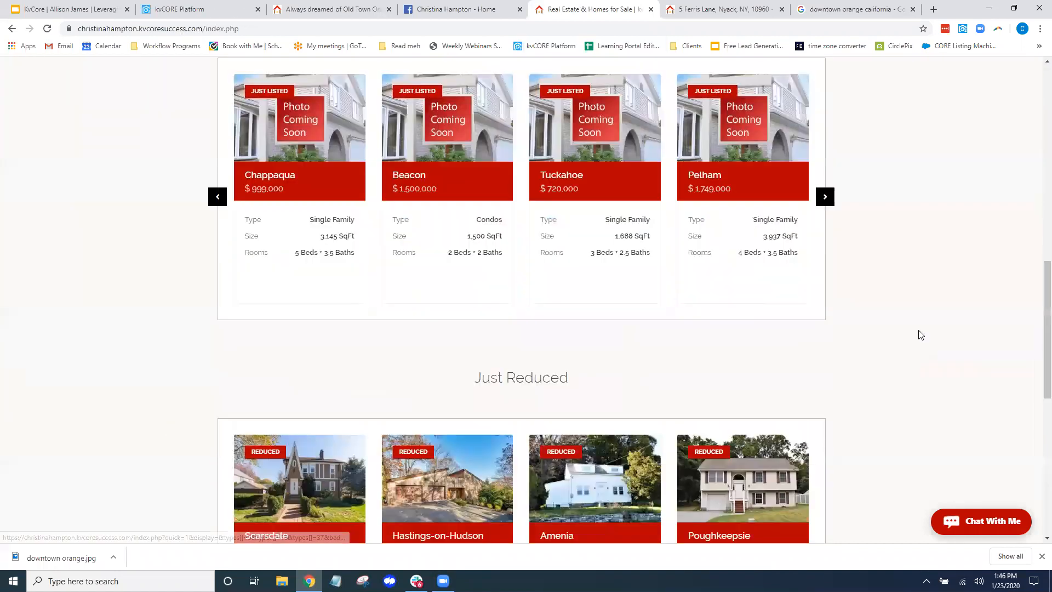
{"action": "scroll", "coordinate": [931, 336], "scroll_direction": "up", "scroll_amount": 10}
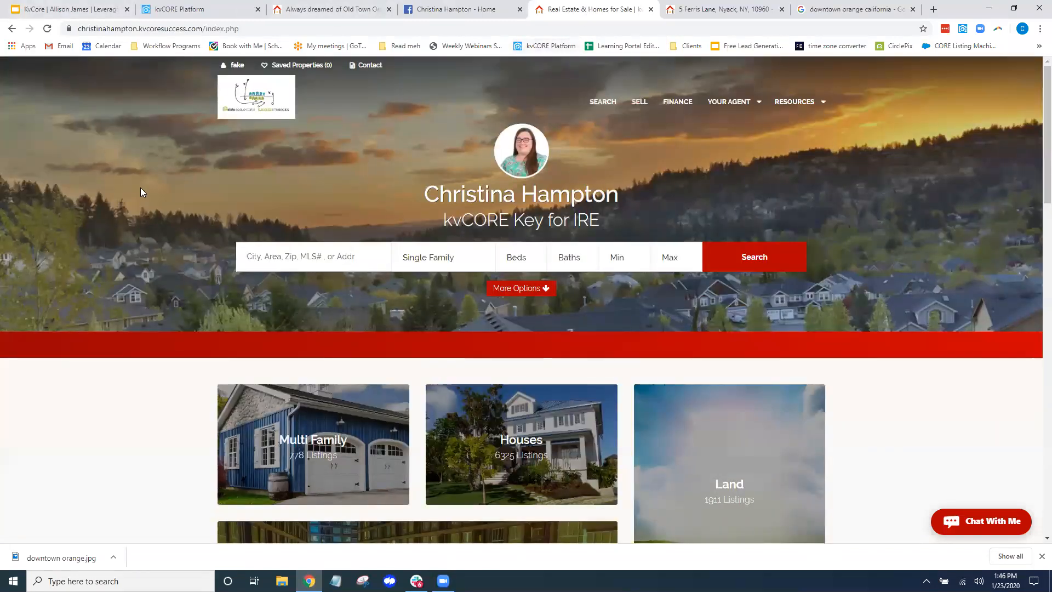
{"action": "left_click", "coordinate": [196, 15]}
{"action": "left_click", "coordinate": [53, 108]}
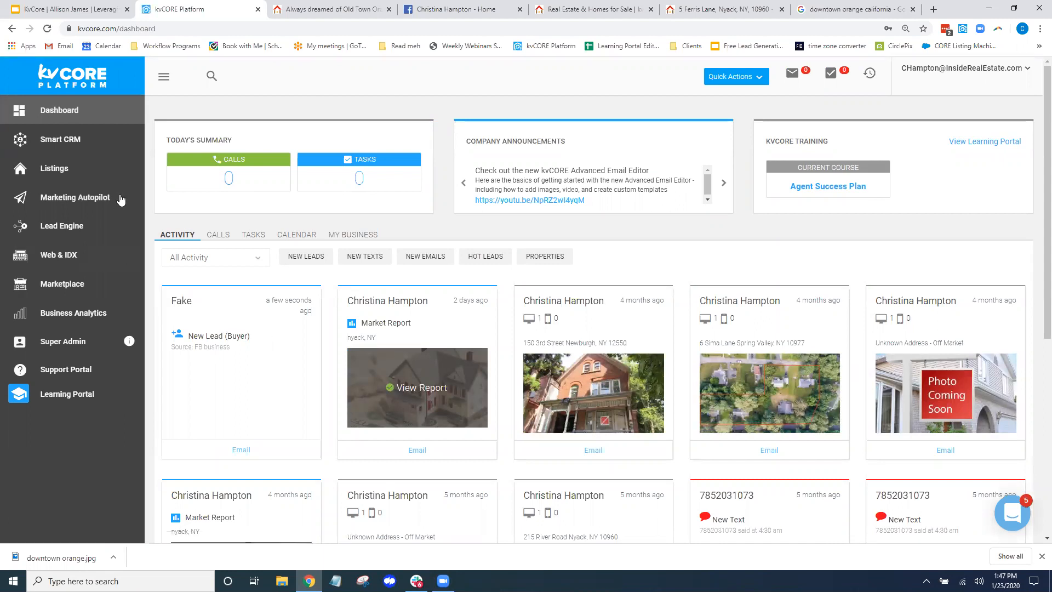
Open the Smart CRM leads list and apply its lead filters
{"action": "left_click", "coordinate": [44, 141]}
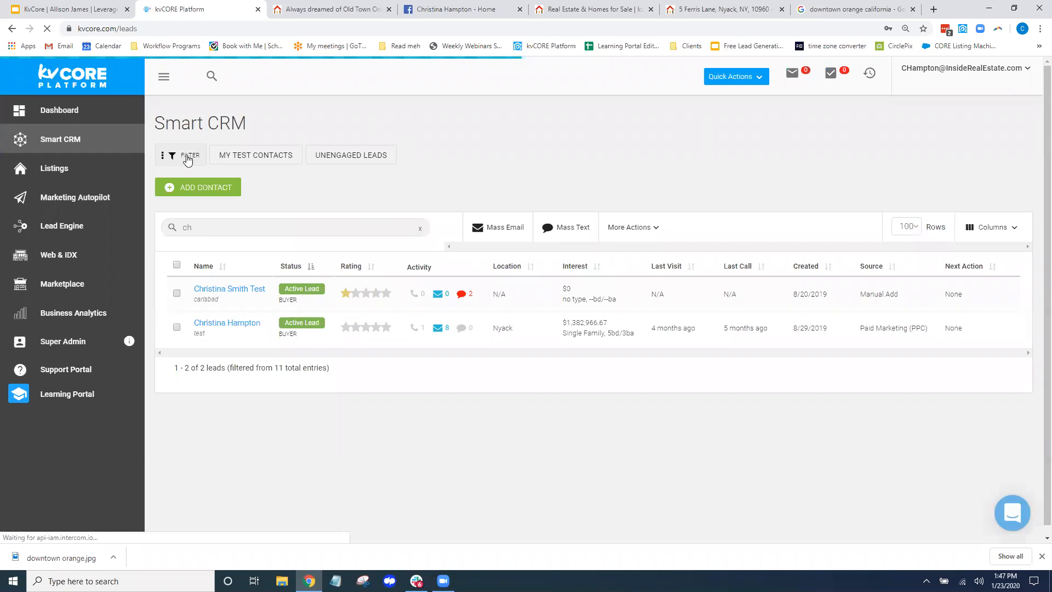
{"action": "left_click", "coordinate": [186, 158]}
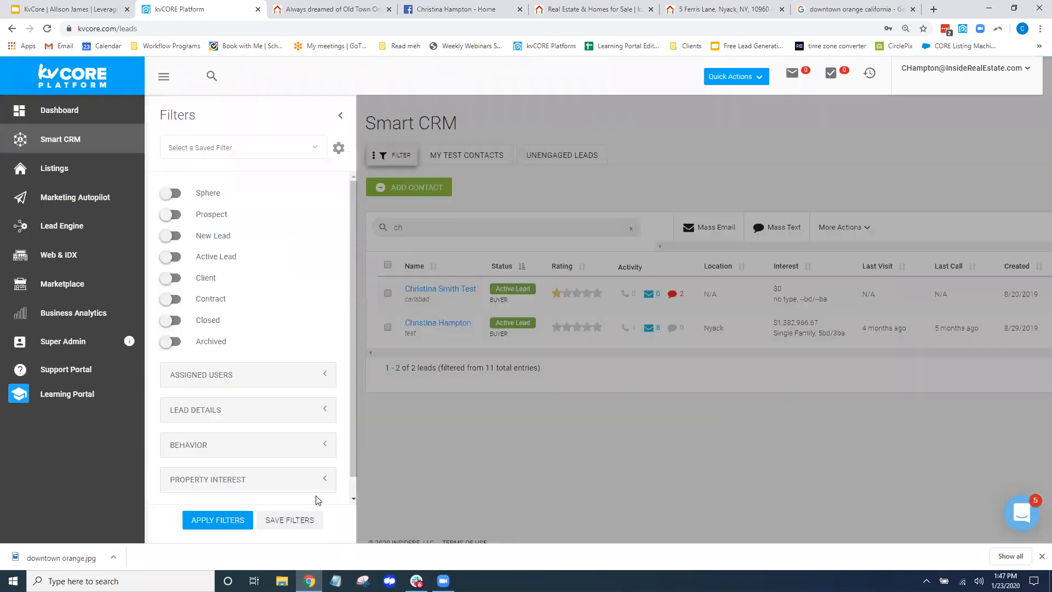
{"action": "left_click", "coordinate": [235, 520]}
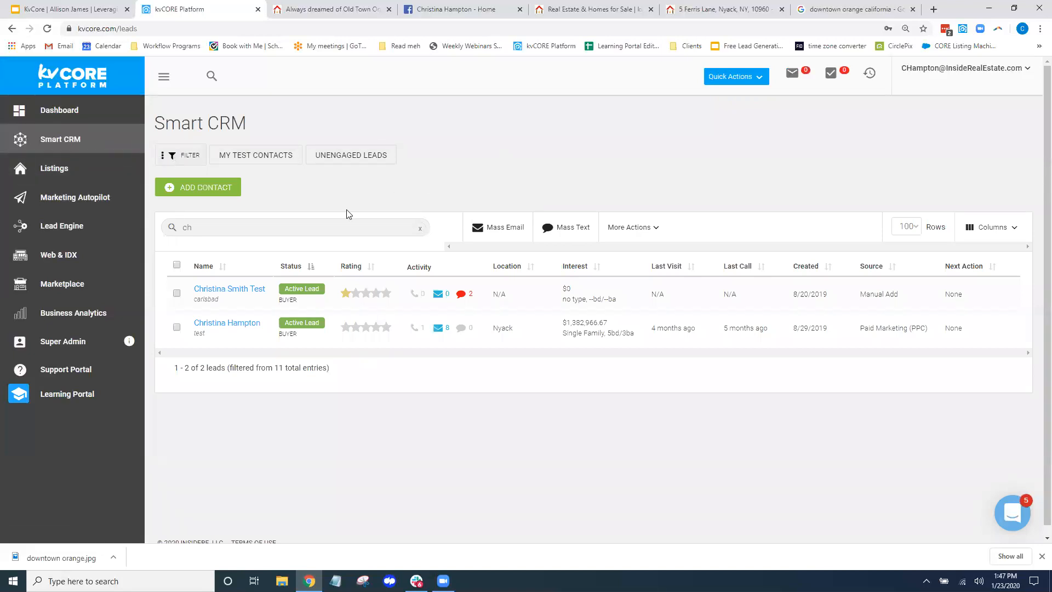
Search leads for #123, select the FB business test lead, and start a Mass Email to it
{"action": "left_click", "coordinate": [226, 231]}
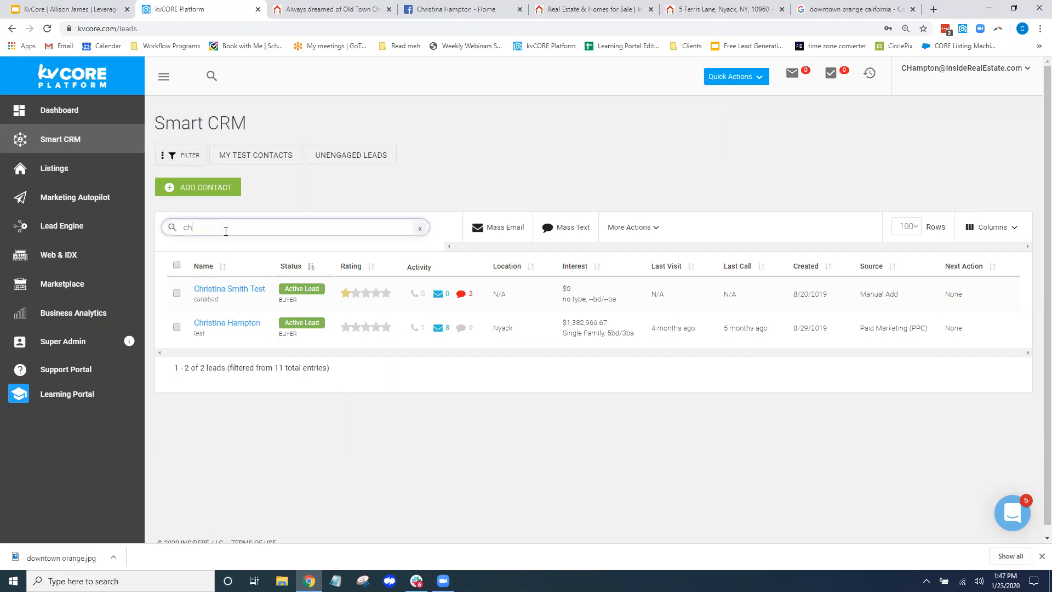
{"action": "key", "text": "BackSpace"}
{"action": "key", "text": "BackSpace"}
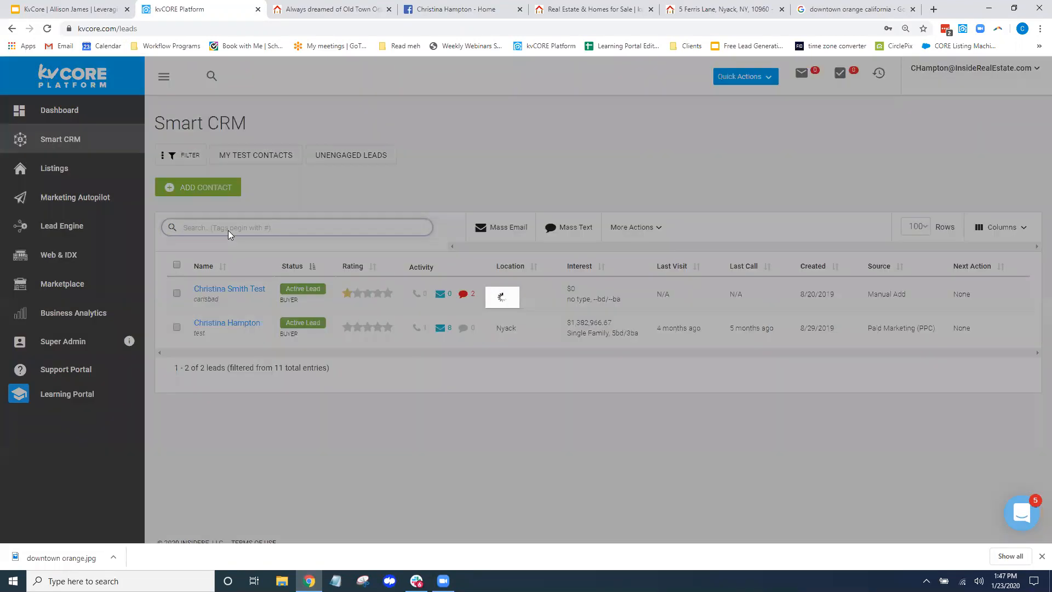
{"action": "type", "text": "#123"}
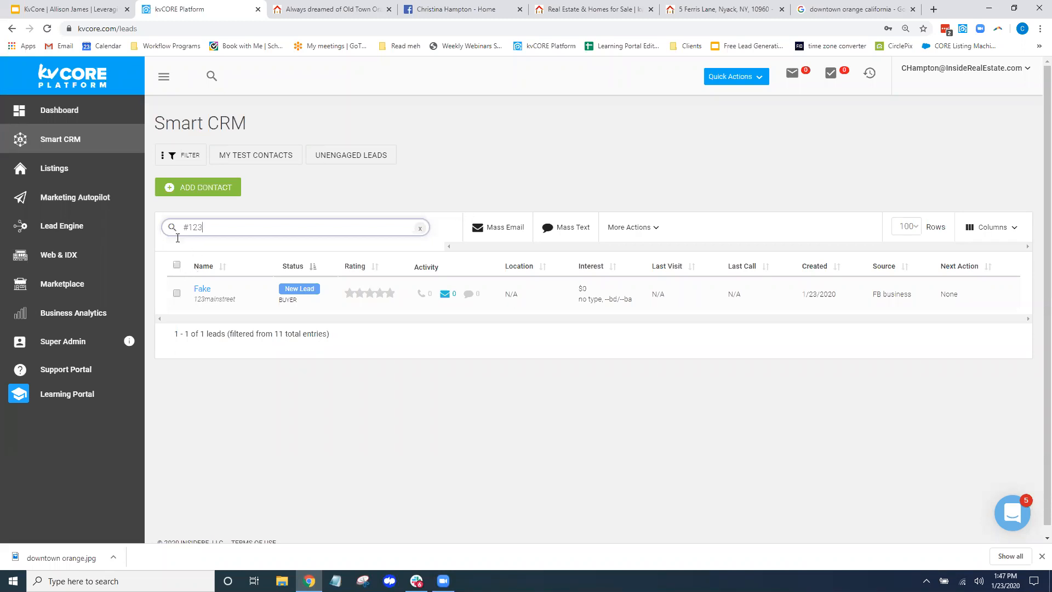
{"action": "left_click_drag", "start_coordinate": [253, 123], "coordinate": [154, 124]}
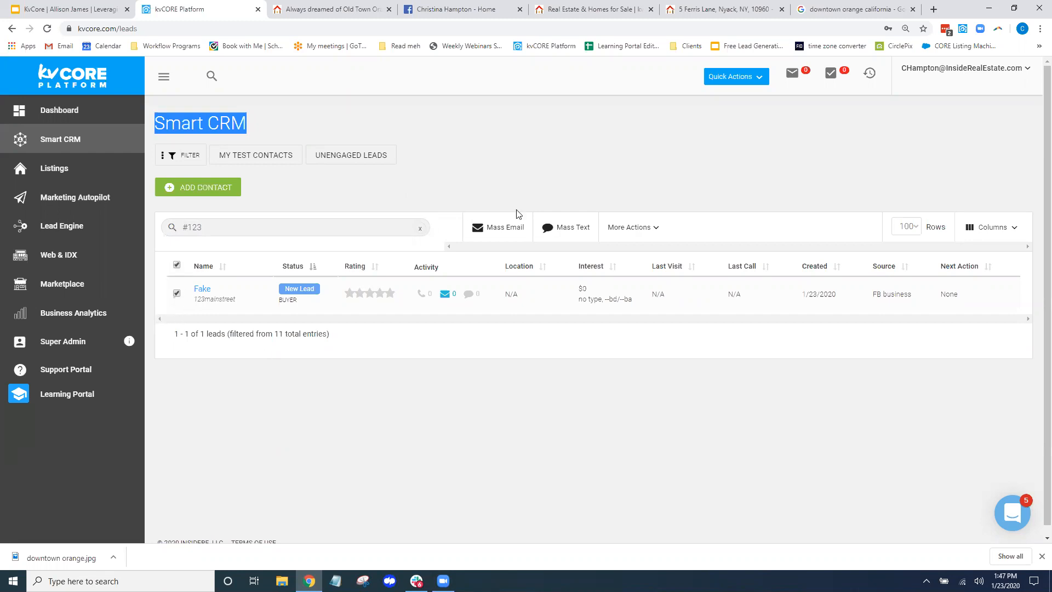
{"action": "left_click", "coordinate": [497, 227]}
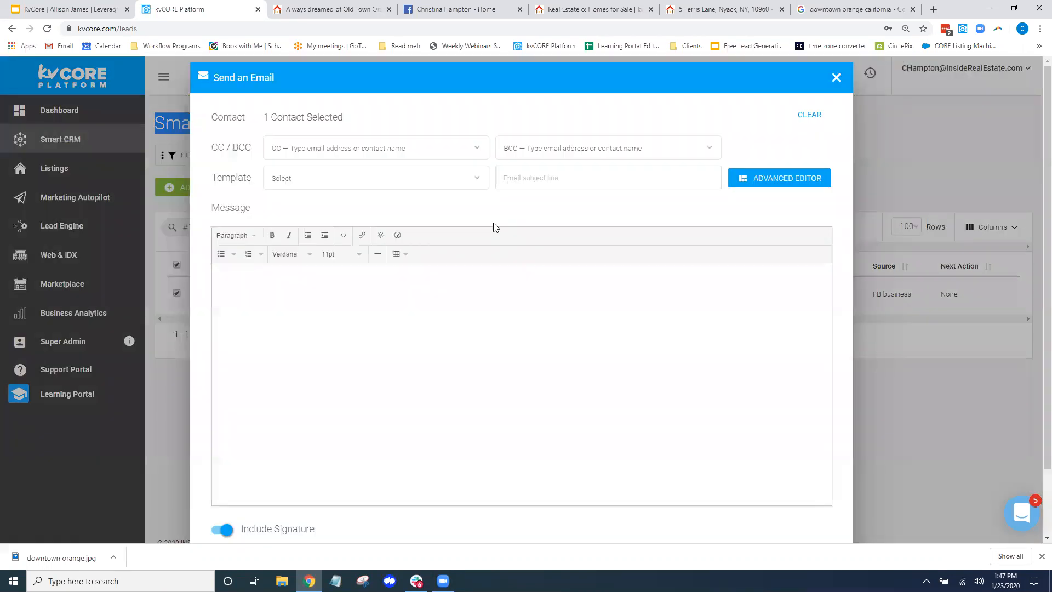
Apply the House just listed email template, then browse the rest of the template list
{"action": "left_click", "coordinate": [418, 179]}
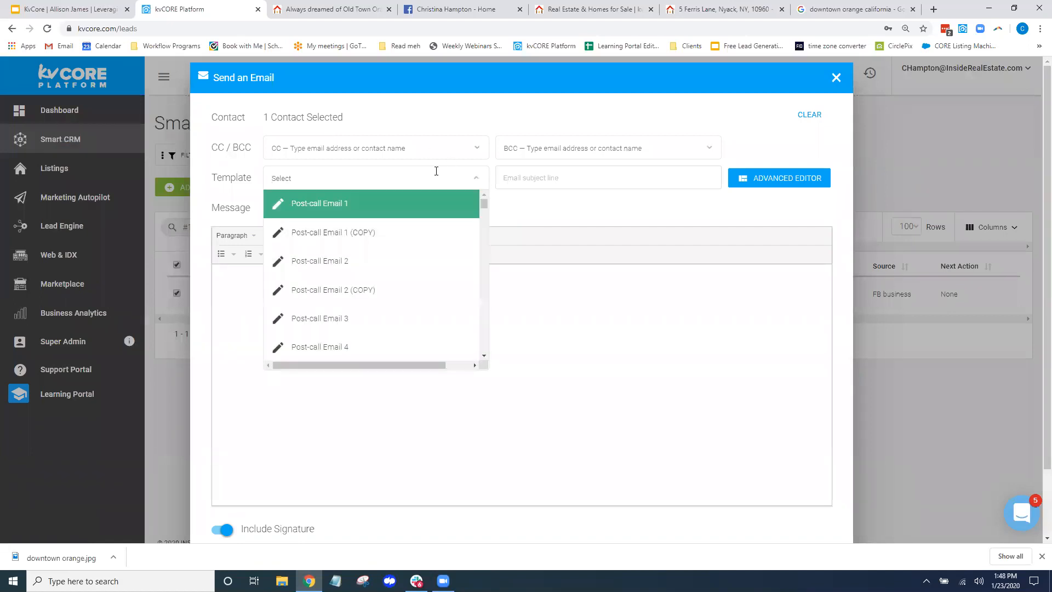
{"action": "type", "text": "just"}
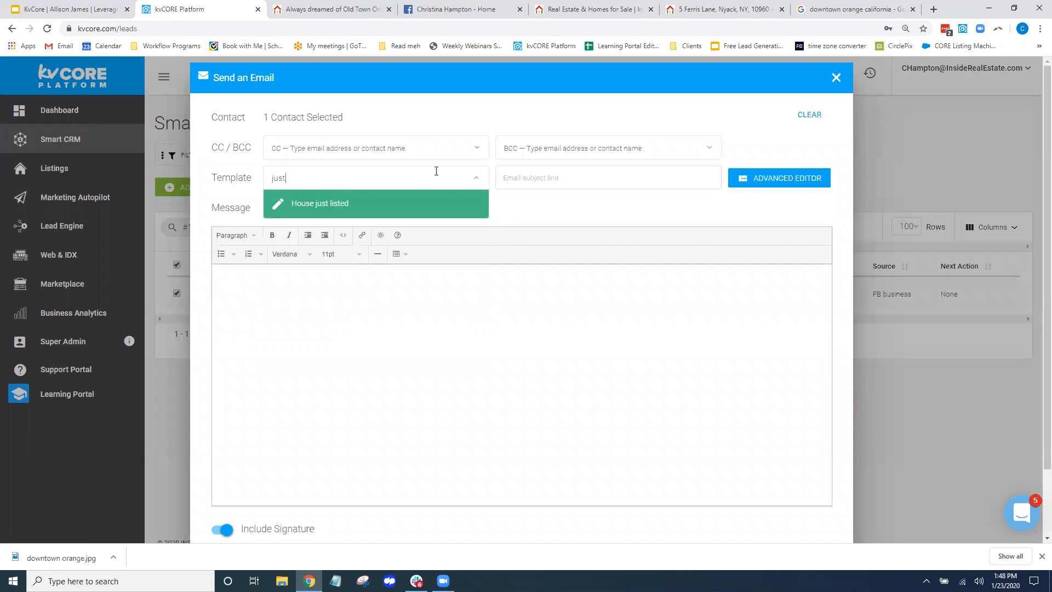
{"action": "left_click", "coordinate": [383, 209]}
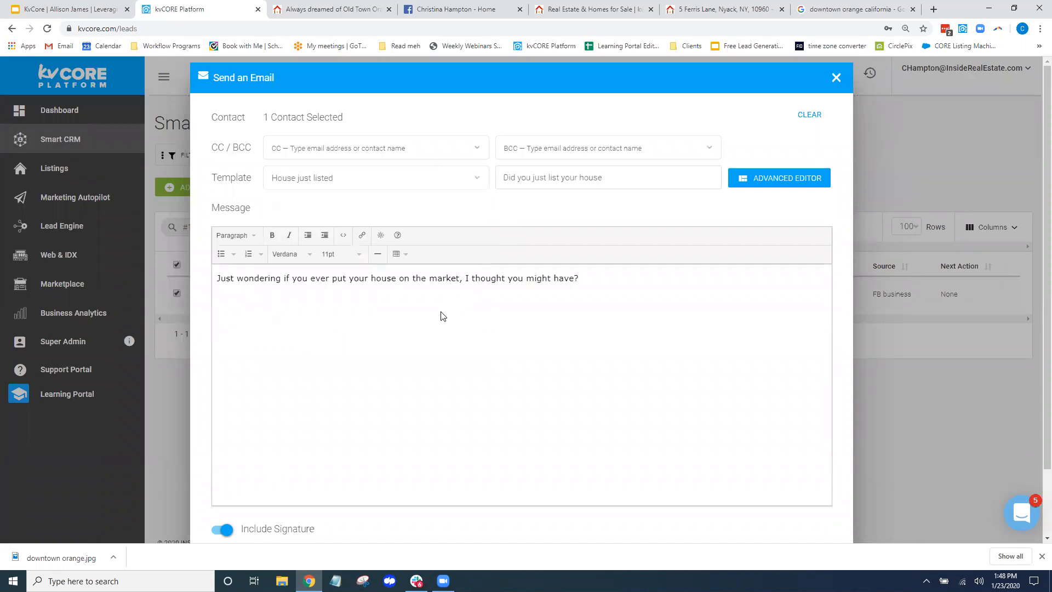
{"action": "left_click", "coordinate": [477, 179]}
{"action": "scroll", "coordinate": [387, 270], "scroll_direction": "down", "scroll_amount": 10}
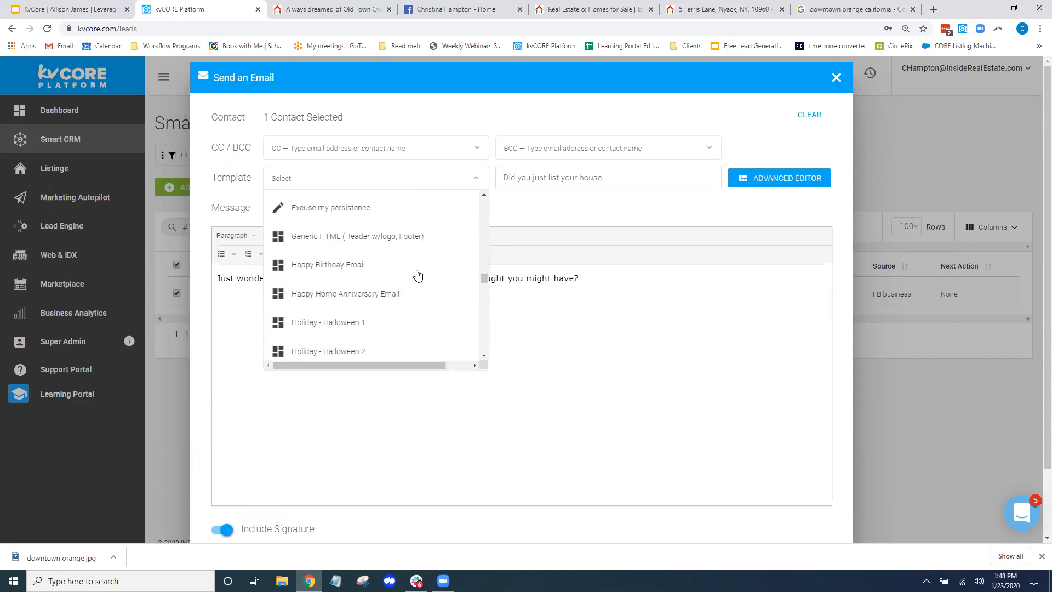
{"action": "scroll", "coordinate": [418, 275], "scroll_direction": "down", "scroll_amount": 15}
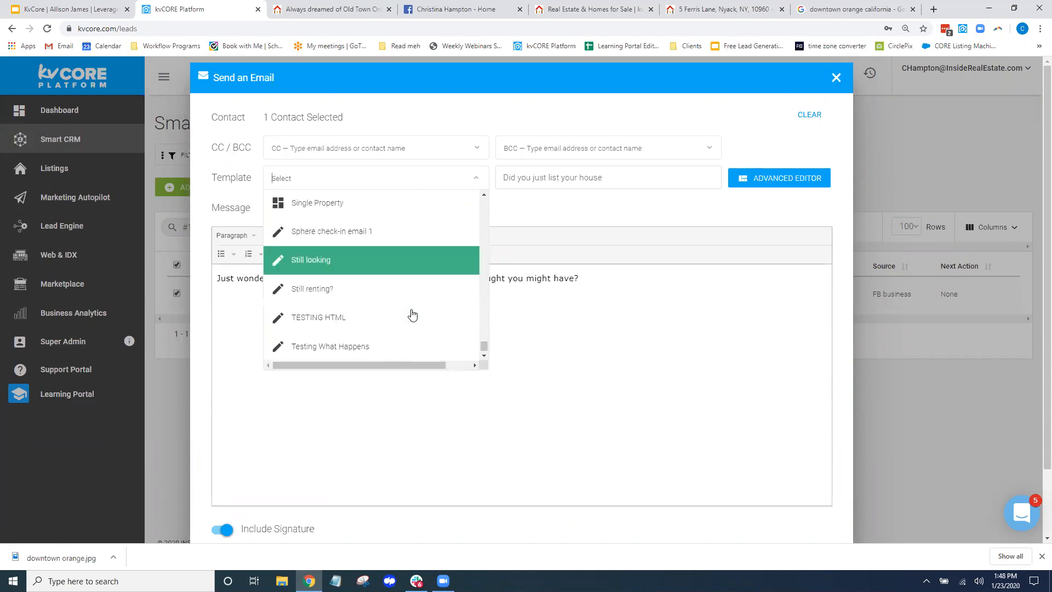
{"action": "scroll", "coordinate": [412, 315], "scroll_direction": "down", "scroll_amount": 3}
{"action": "left_click", "coordinate": [586, 294]}
{"action": "scroll", "coordinate": [372, 305], "scroll_direction": "up", "scroll_amount": 1}
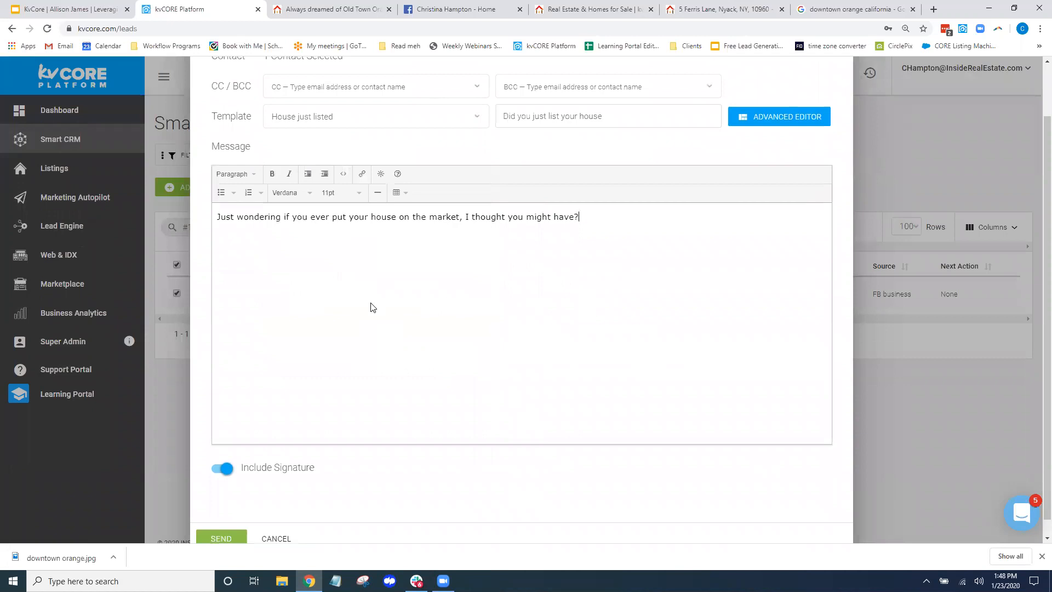
{"action": "scroll", "coordinate": [372, 307], "scroll_direction": "up", "scroll_amount": 1}
Delete the message text, try Sphere check-in email 1, then switch to the Single Property template
{"action": "left_click", "coordinate": [459, 171]}
{"action": "left_click", "coordinate": [531, 211]}
{"action": "left_click_drag", "start_coordinate": [586, 276], "coordinate": [214, 283]}
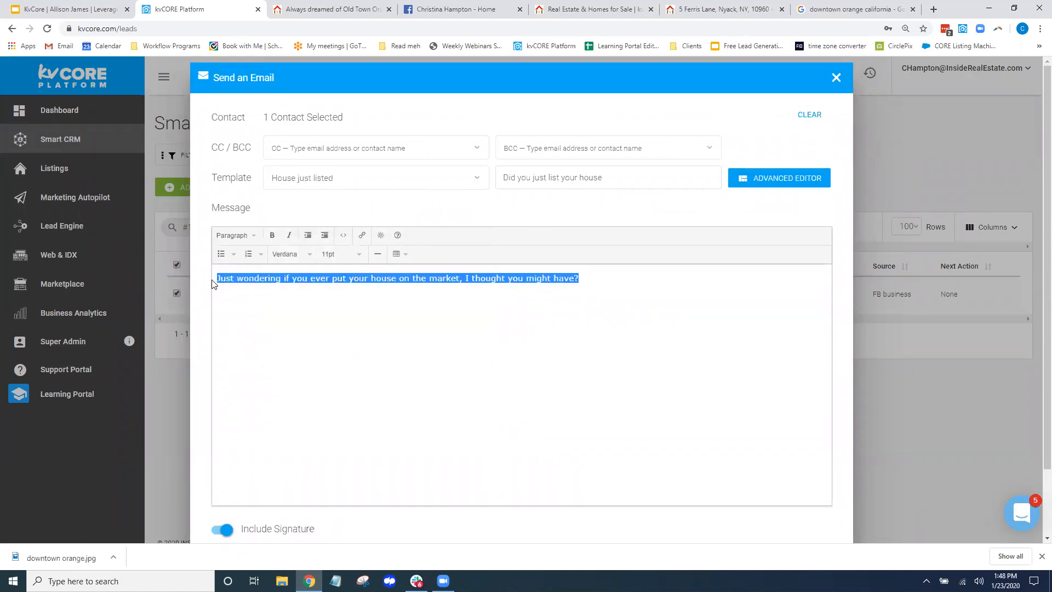
{"action": "key", "text": "BackSpace"}
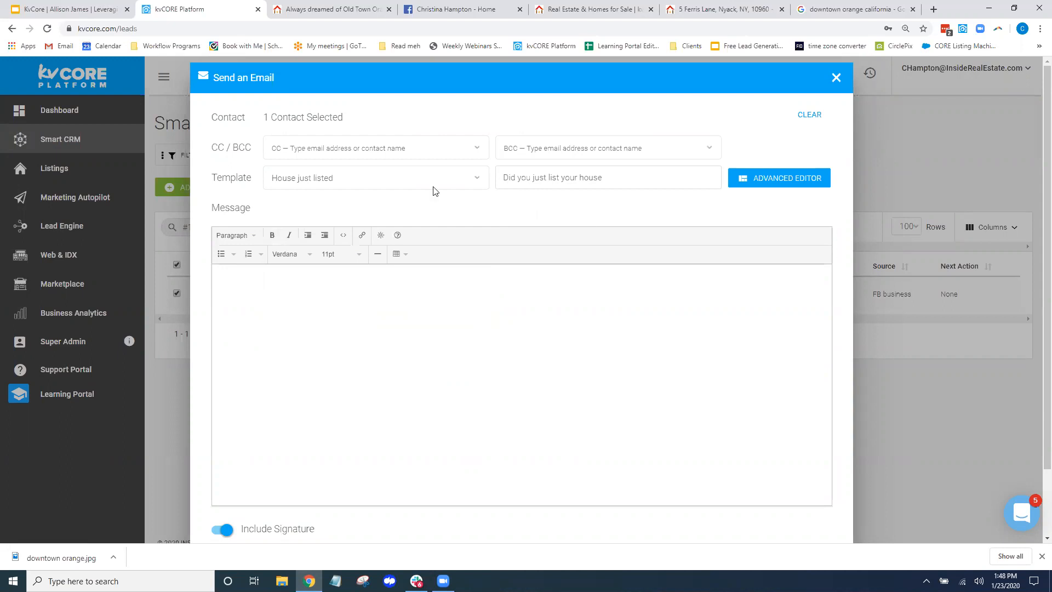
{"action": "left_click", "coordinate": [467, 179]}
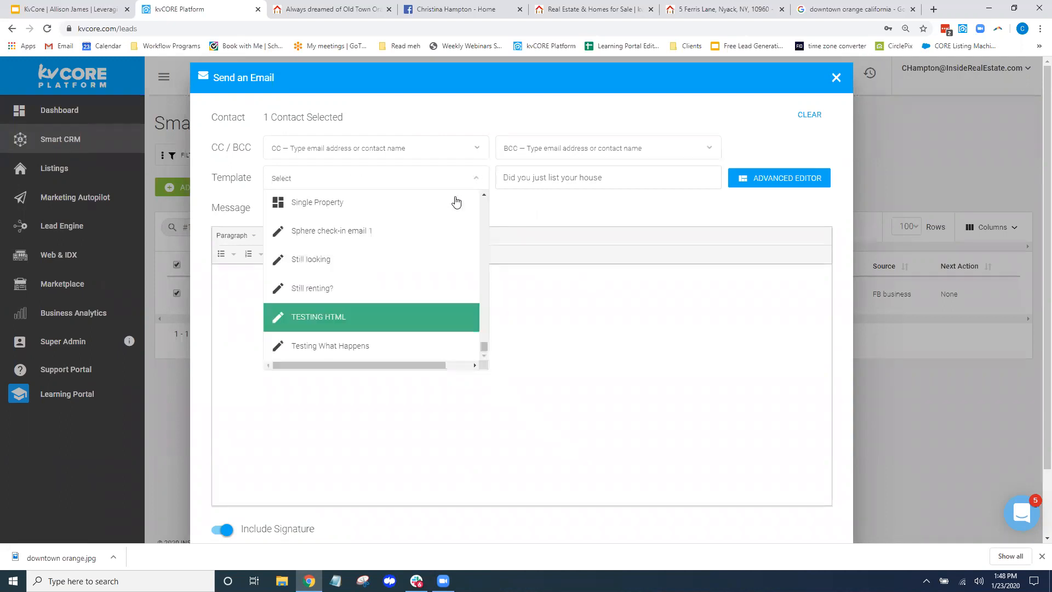
{"action": "left_click", "coordinate": [347, 233]}
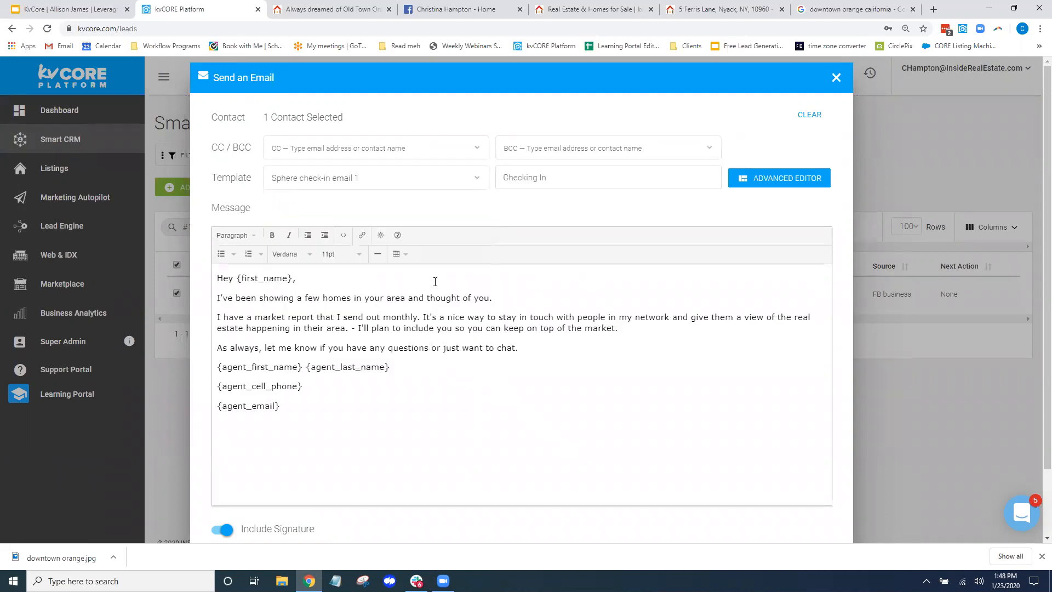
{"action": "left_click", "coordinate": [480, 180]}
{"action": "left_click", "coordinate": [340, 203]}
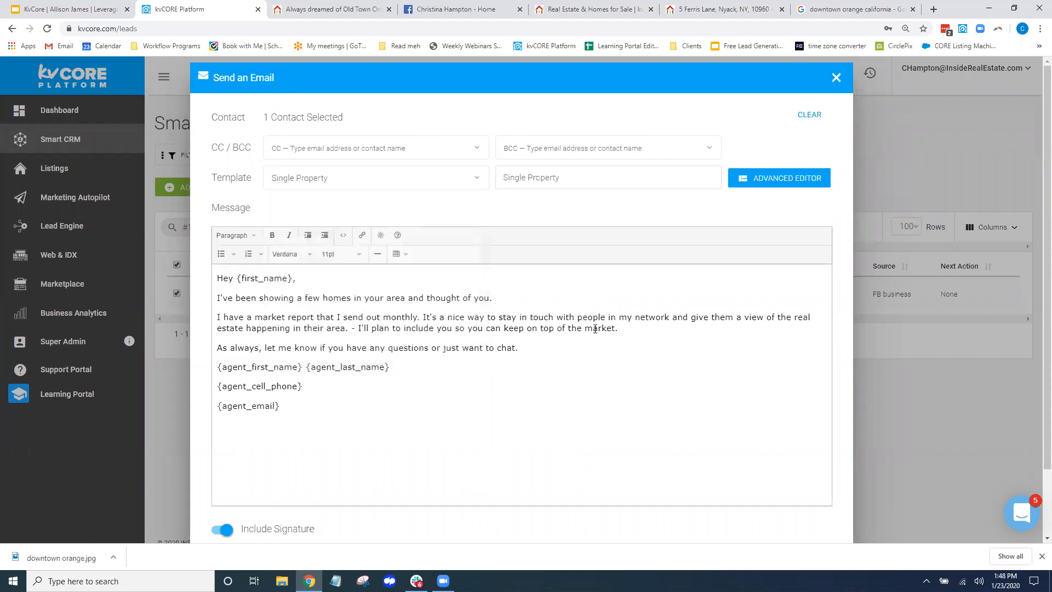
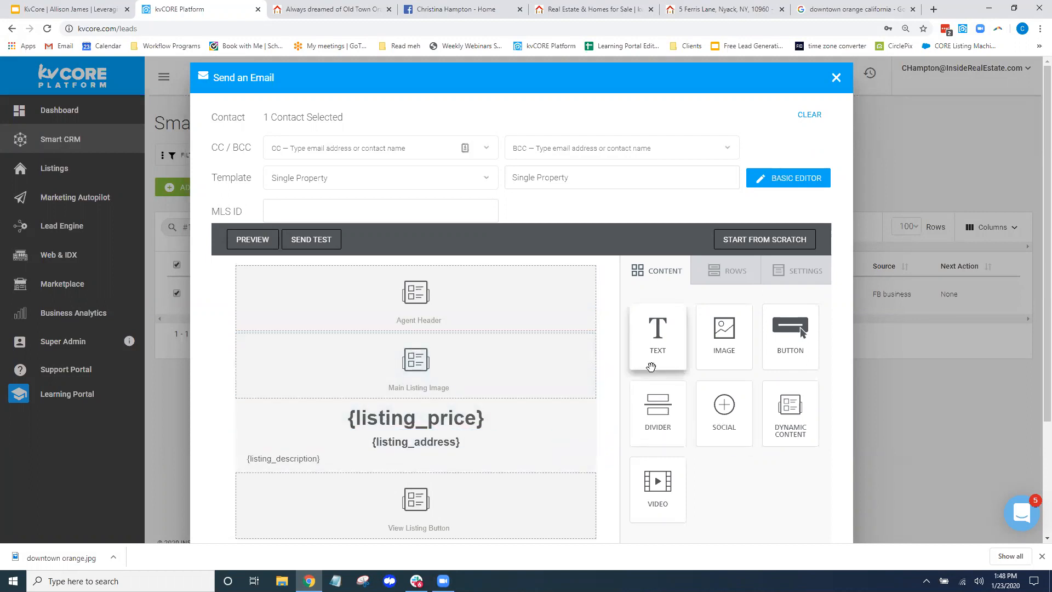
Replace the listing email's subject with 'Just listed'
{"action": "scroll", "coordinate": [611, 383], "scroll_direction": "down", "scroll_amount": 4}
{"action": "scroll", "coordinate": [630, 480], "scroll_direction": "down", "scroll_amount": 2}
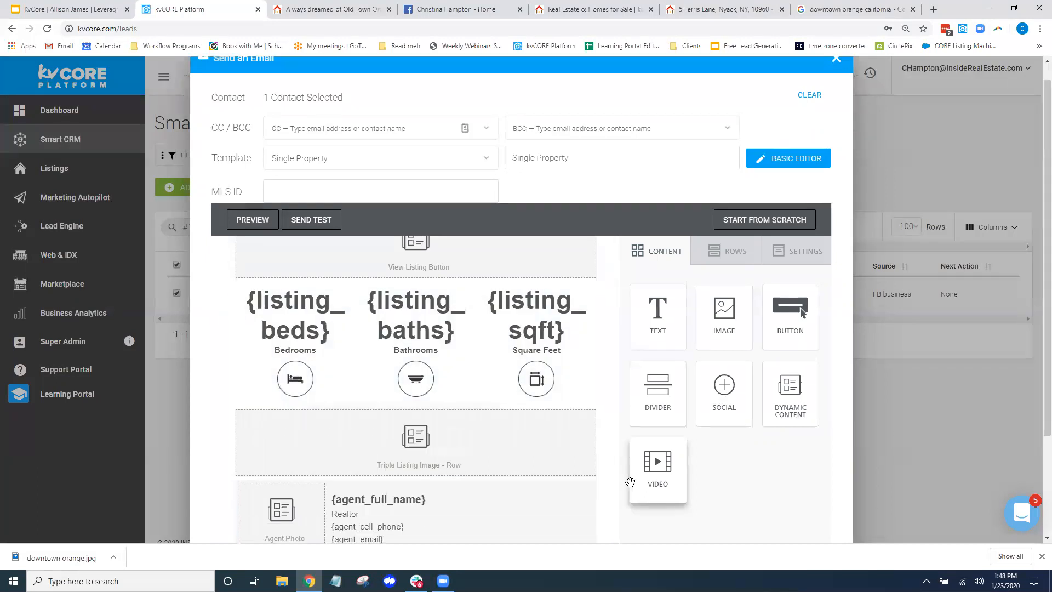
{"action": "scroll", "coordinate": [606, 458], "scroll_direction": "up", "scroll_amount": 5}
{"action": "left_click_drag", "start_coordinate": [569, 177], "coordinate": [505, 173]}
{"action": "type", "text": "Just listed"}
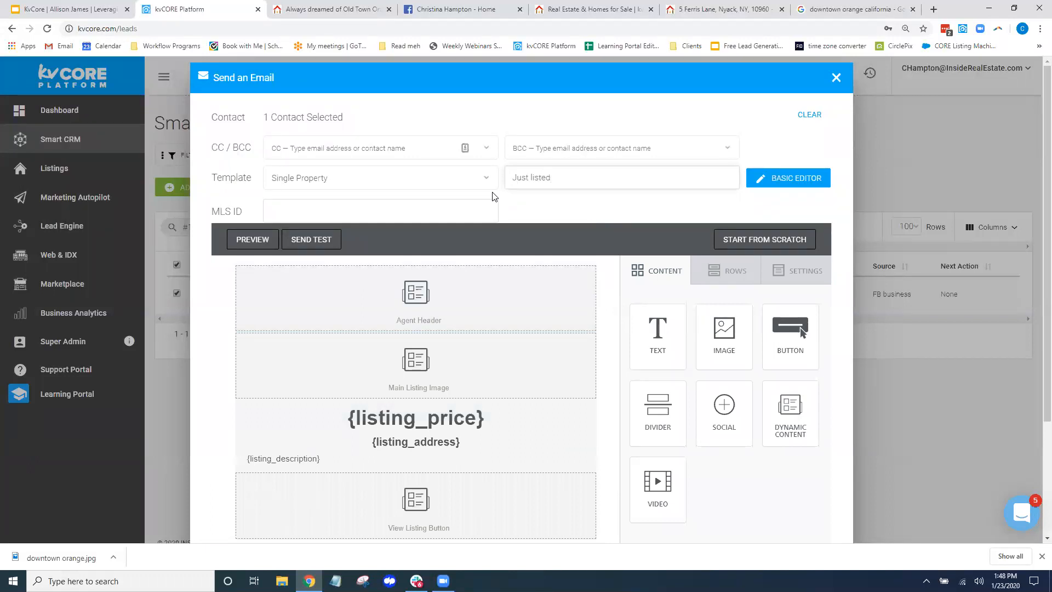
{"action": "left_click", "coordinate": [281, 217]}
{"action": "left_click", "coordinate": [732, 12]}
{"action": "scroll", "coordinate": [385, 430], "scroll_direction": "down", "scroll_amount": 3}
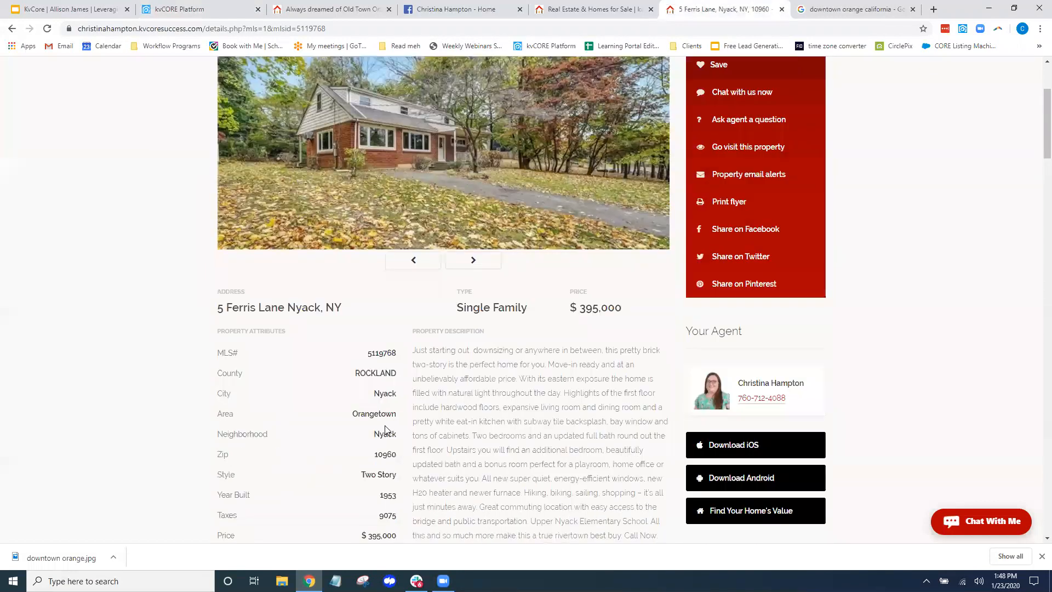
{"action": "scroll", "coordinate": [386, 431], "scroll_direction": "down", "scroll_amount": 1}
{"action": "left_click_drag", "start_coordinate": [367, 298], "coordinate": [395, 297]}
{"action": "left_click", "coordinate": [397, 298]}
{"action": "double_click", "coordinate": [394, 298]}
{"action": "left_click", "coordinate": [397, 298]}
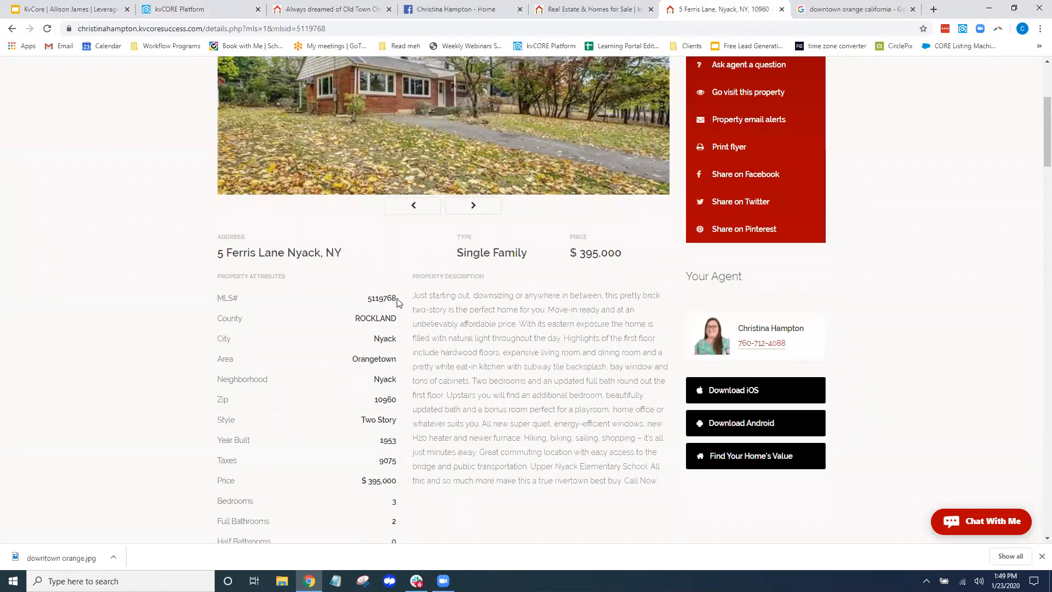
{"action": "double_click", "coordinate": [382, 299]}
{"action": "key", "text": "ctrl+c"}
{"action": "left_click", "coordinate": [382, 300]}
{"action": "left_click_drag", "start_coordinate": [370, 299], "coordinate": [389, 298]}
Paste 5119768 into the email's MLS ID field
{"action": "left_click", "coordinate": [181, 9]}
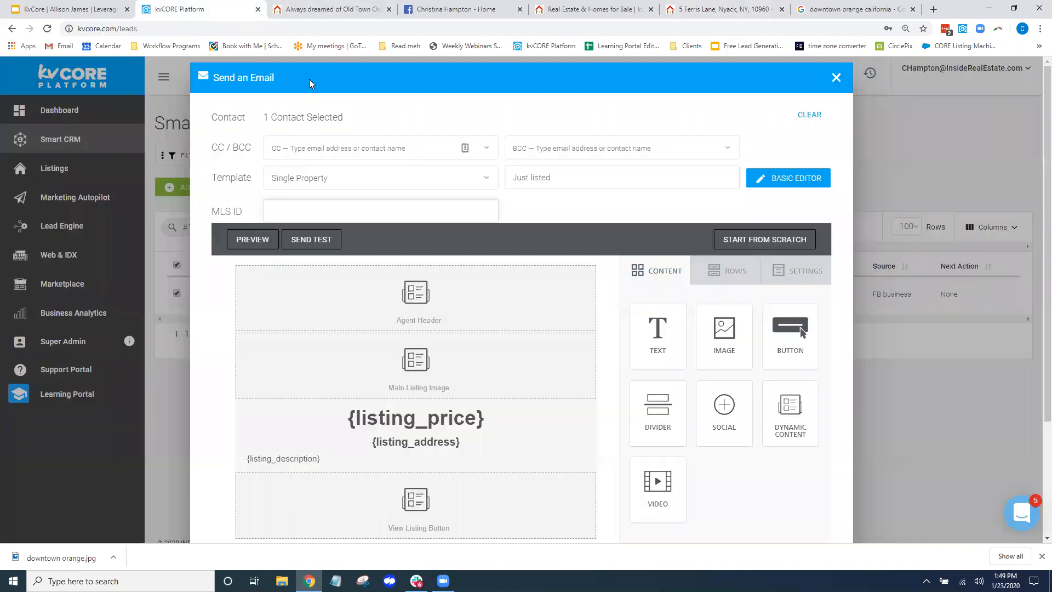
{"action": "left_click", "coordinate": [305, 209]}
{"action": "key", "text": "ctrl+v"}
Preview the Single Property listing email on desktop
{"action": "left_click", "coordinate": [256, 245]}
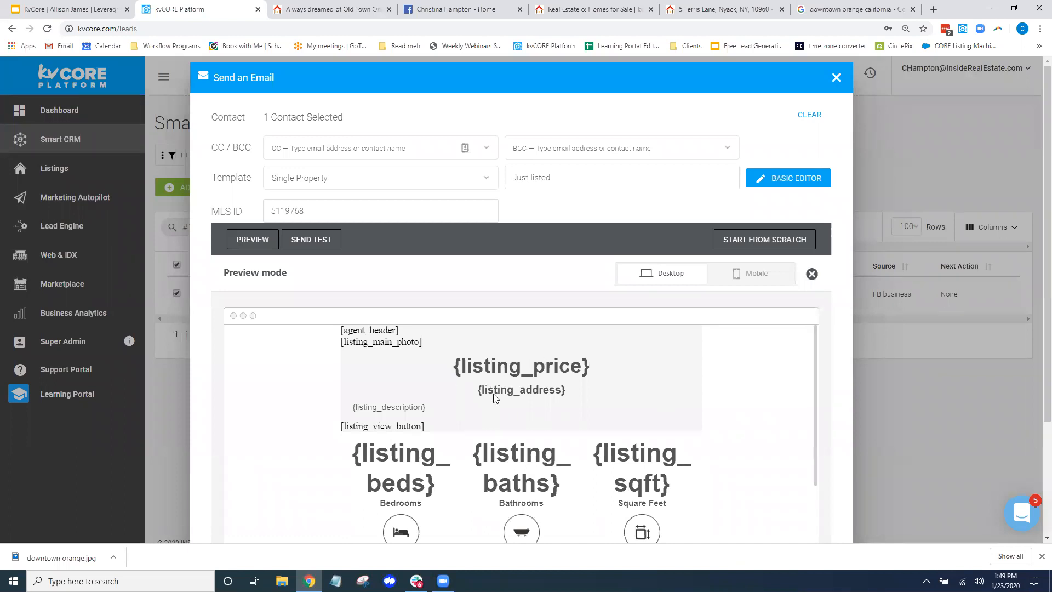
{"action": "scroll", "coordinate": [493, 425], "scroll_direction": "down", "scroll_amount": 3}
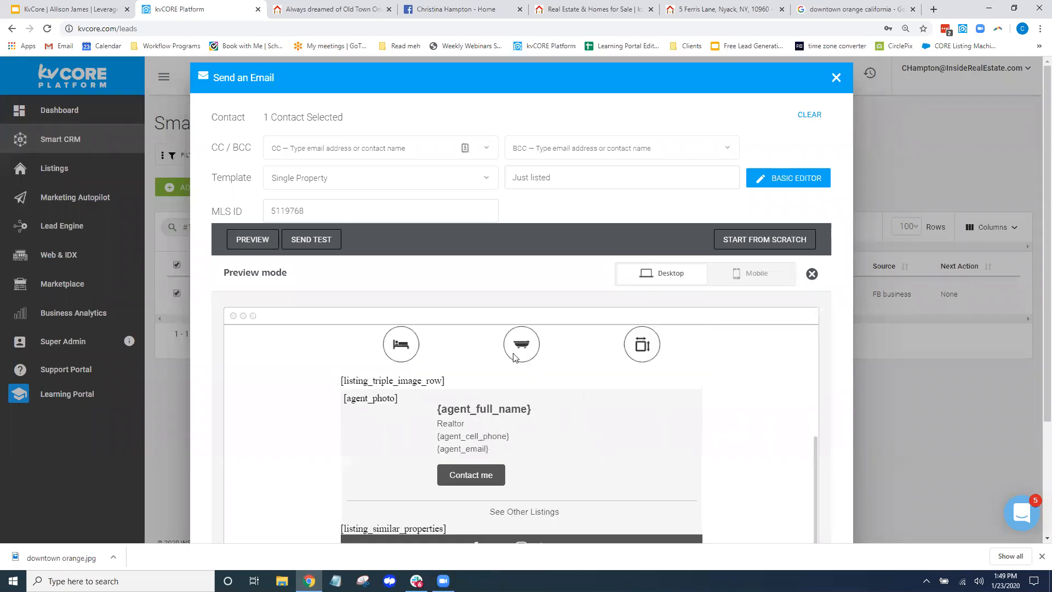
{"action": "scroll", "coordinate": [515, 379], "scroll_direction": "up", "scroll_amount": 4}
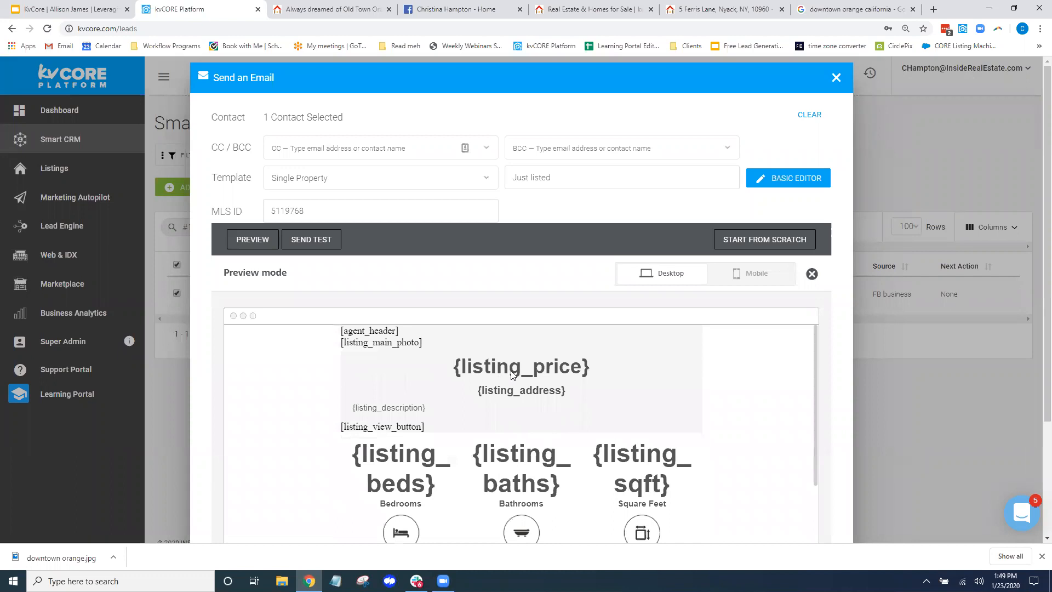
{"action": "left_click_drag", "start_coordinate": [250, 212], "coordinate": [213, 213]}
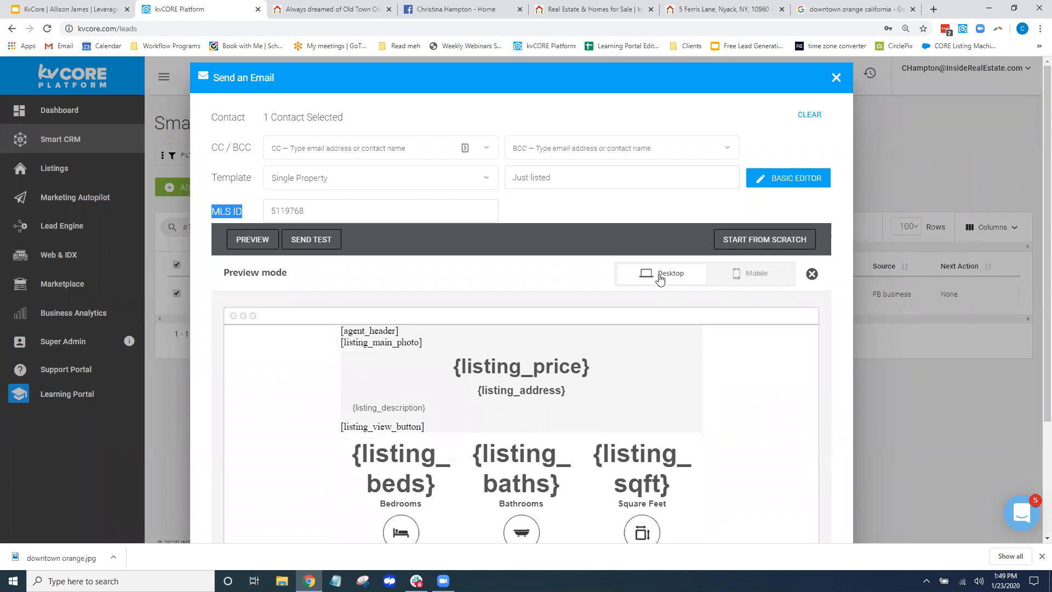
Check the mobile preview, then close the email without saving
{"action": "left_click", "coordinate": [757, 274]}
{"action": "scroll", "coordinate": [537, 372], "scroll_direction": "down", "scroll_amount": 10}
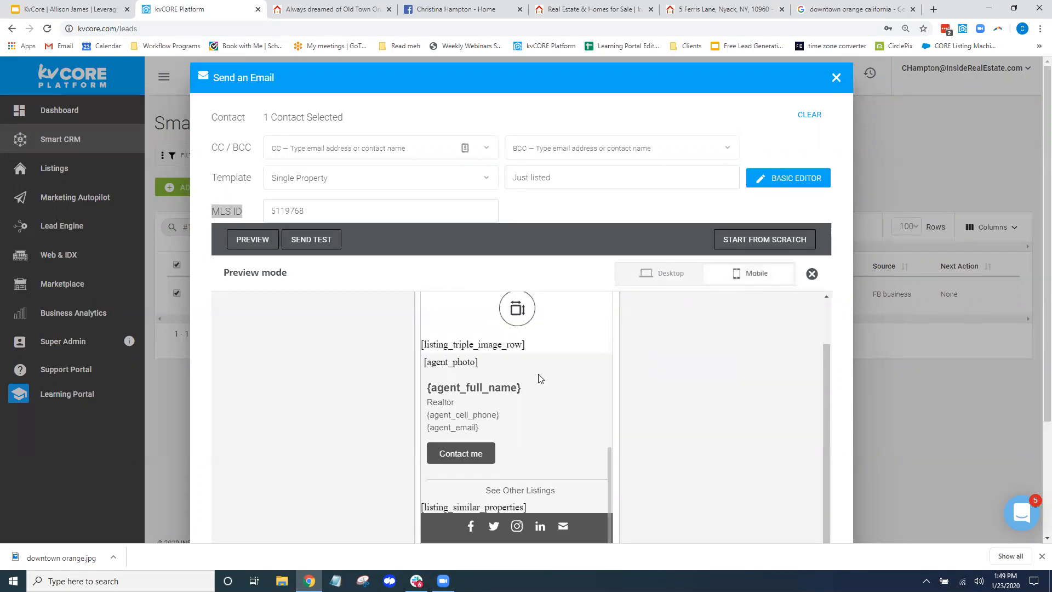
{"action": "scroll", "coordinate": [525, 455], "scroll_direction": "up", "scroll_amount": 8}
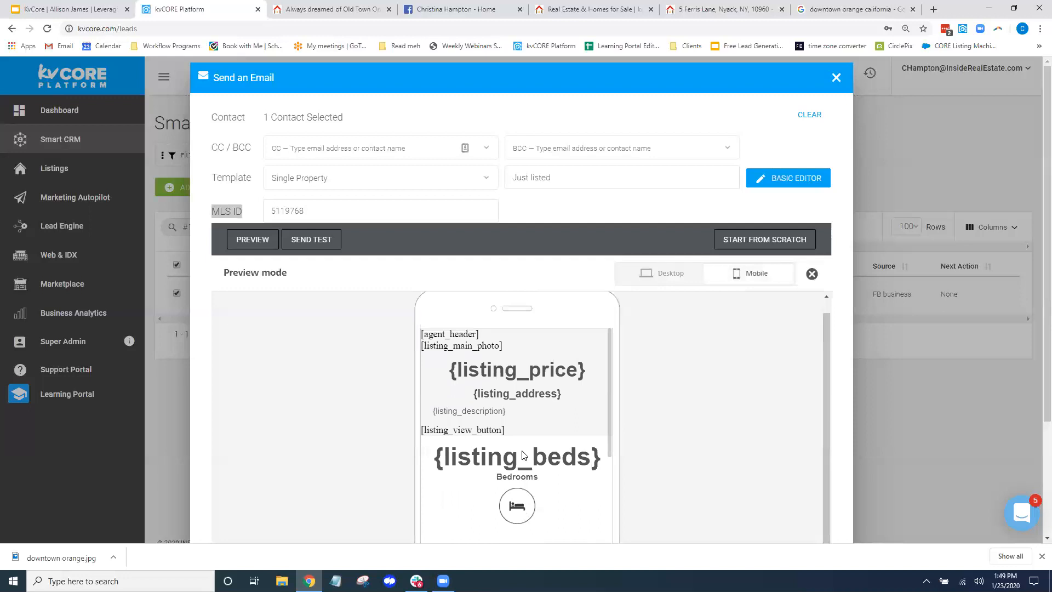
{"action": "scroll", "coordinate": [539, 399], "scroll_direction": "down", "scroll_amount": 6}
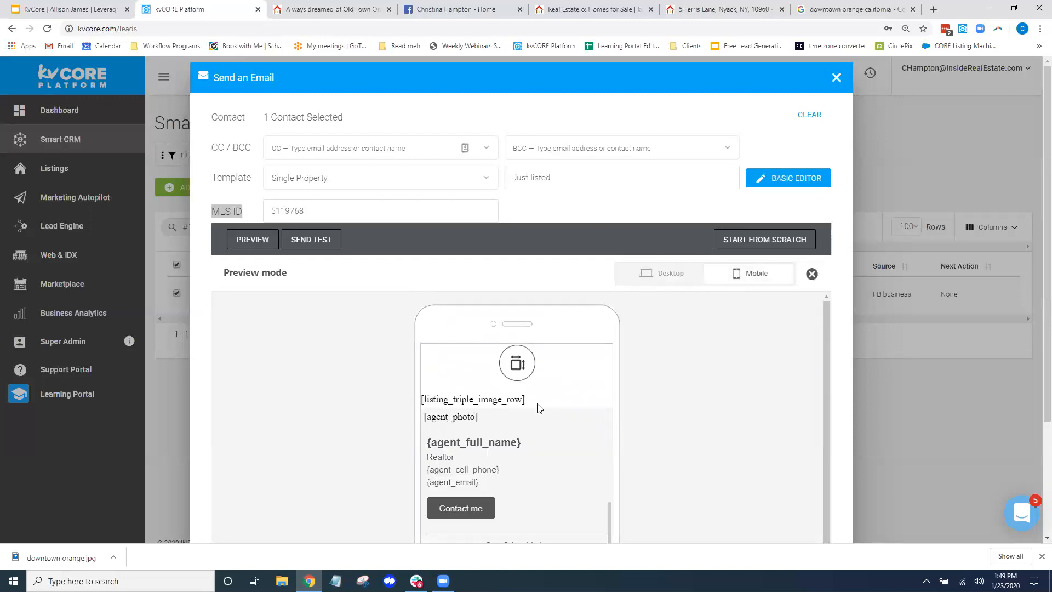
{"action": "scroll", "coordinate": [713, 485], "scroll_direction": "down", "scroll_amount": 2}
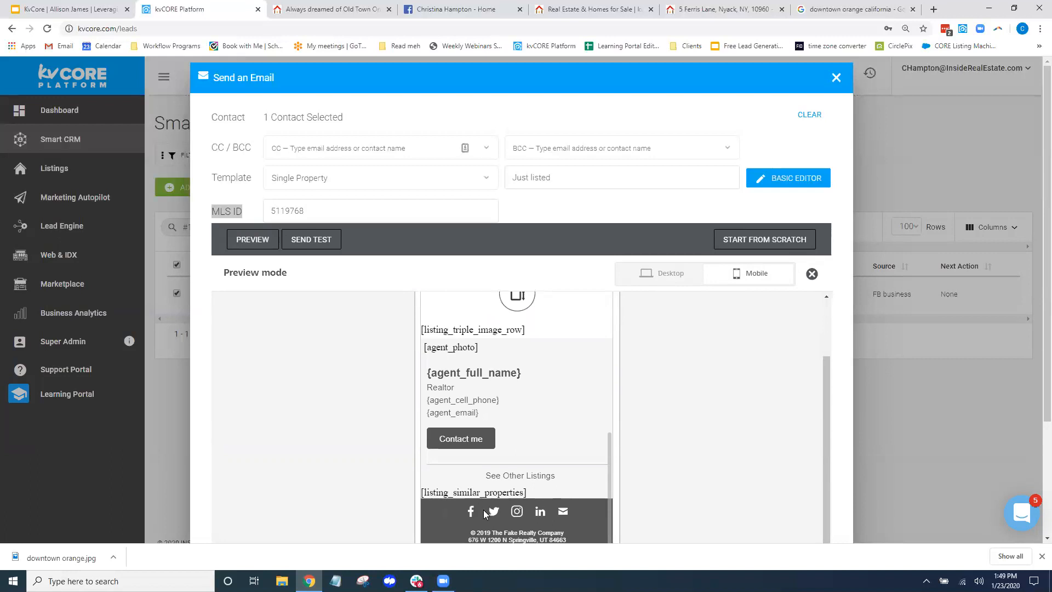
{"action": "left_click", "coordinate": [833, 81]}
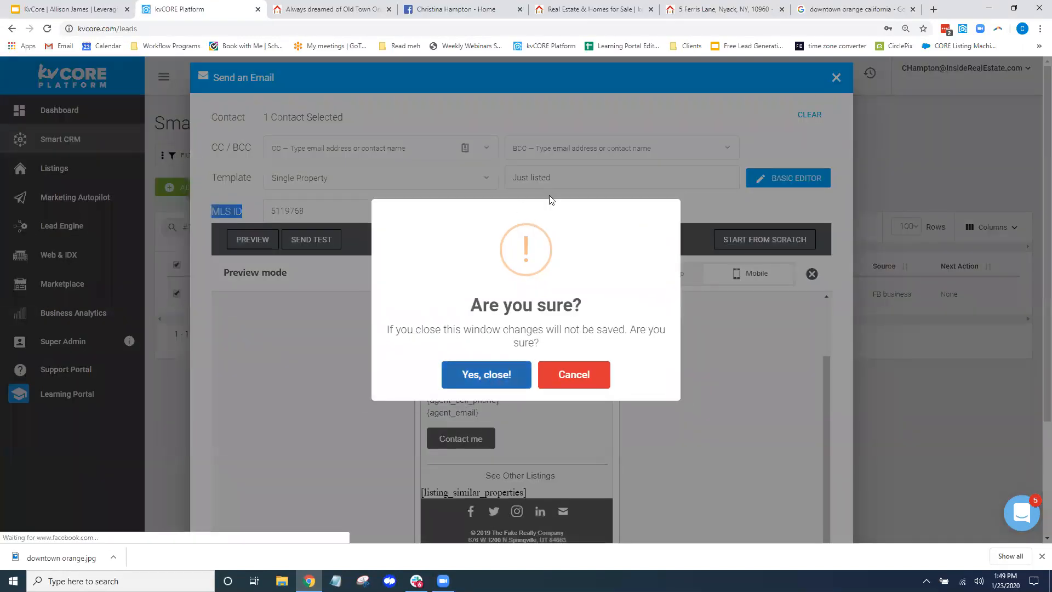
{"action": "key", "text": "Return"}
Deselect the lead, clear the #123 search and open the lead filters
{"action": "left_click", "coordinate": [176, 265]}
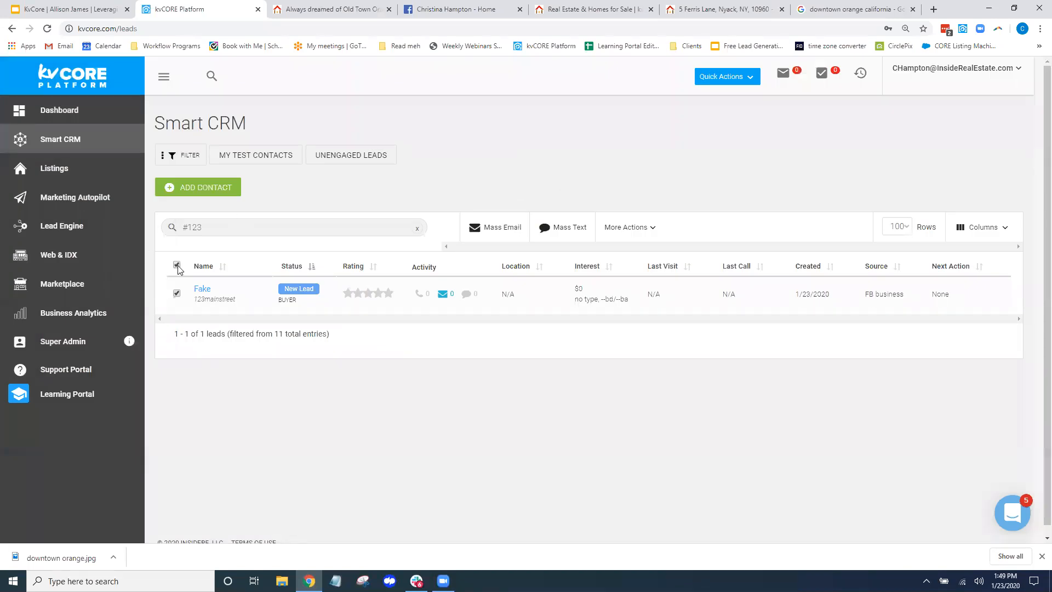
{"action": "left_click", "coordinate": [418, 228]}
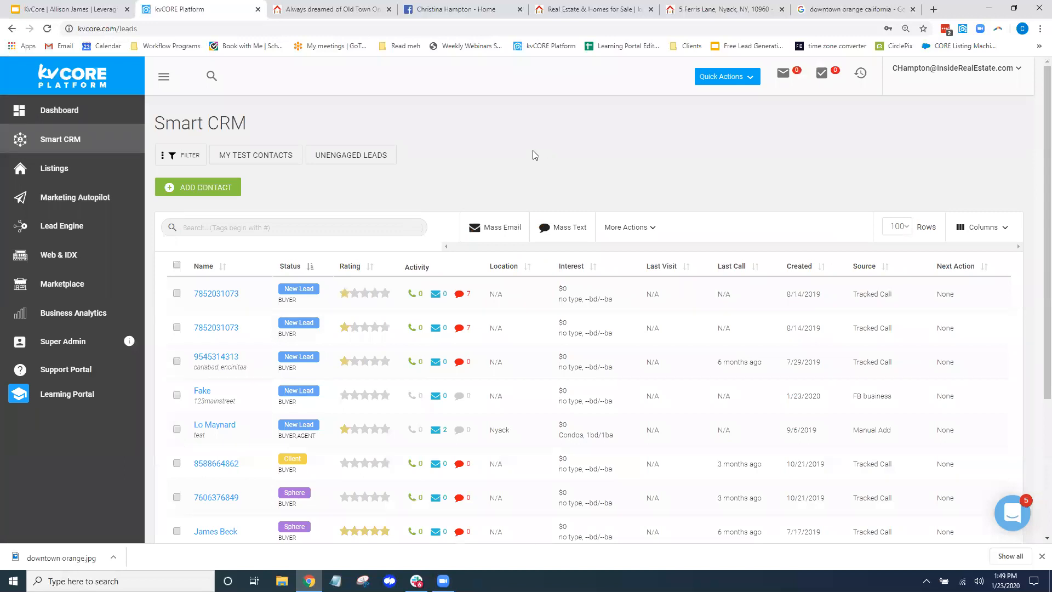
{"action": "left_click", "coordinate": [172, 156]}
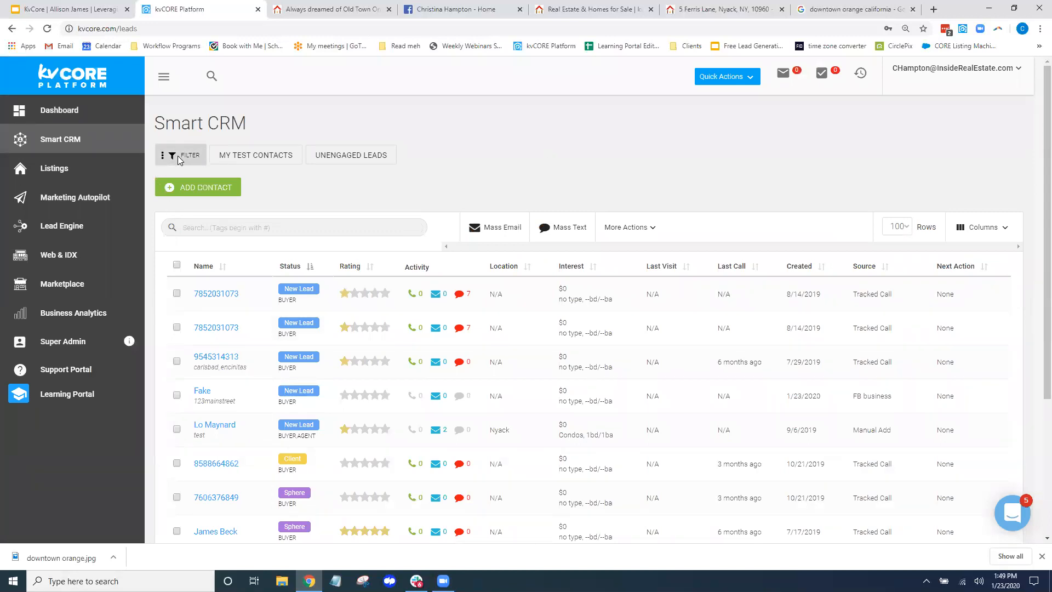
{"action": "scroll", "coordinate": [299, 305], "scroll_direction": "down", "scroll_amount": 1}
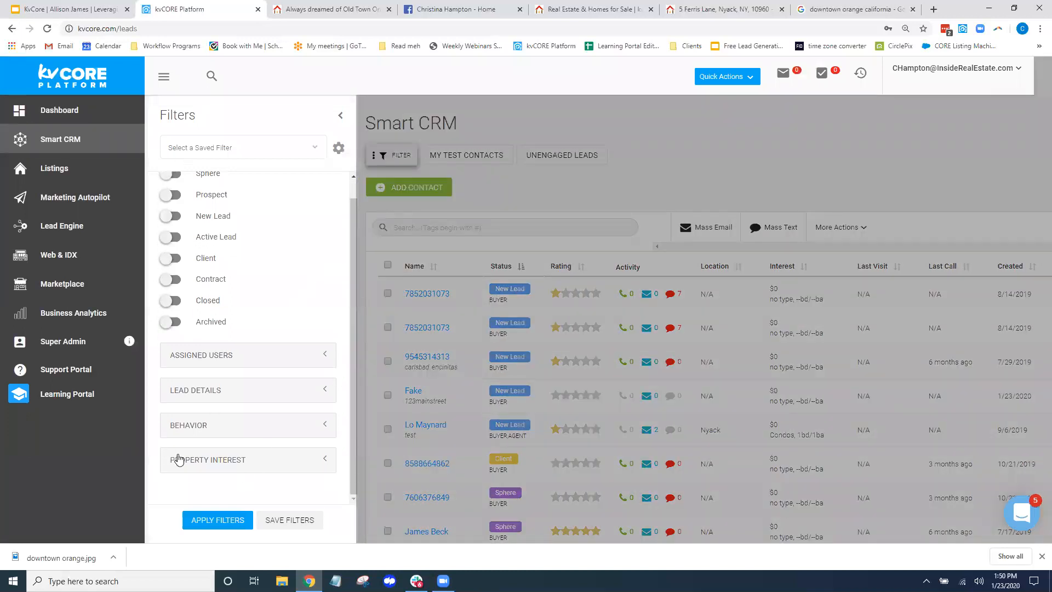
Filter leads by a 500000–6000000 property price range and email the one match
{"action": "left_click", "coordinate": [212, 461]}
{"action": "scroll", "coordinate": [263, 437], "scroll_direction": "down", "scroll_amount": 3}
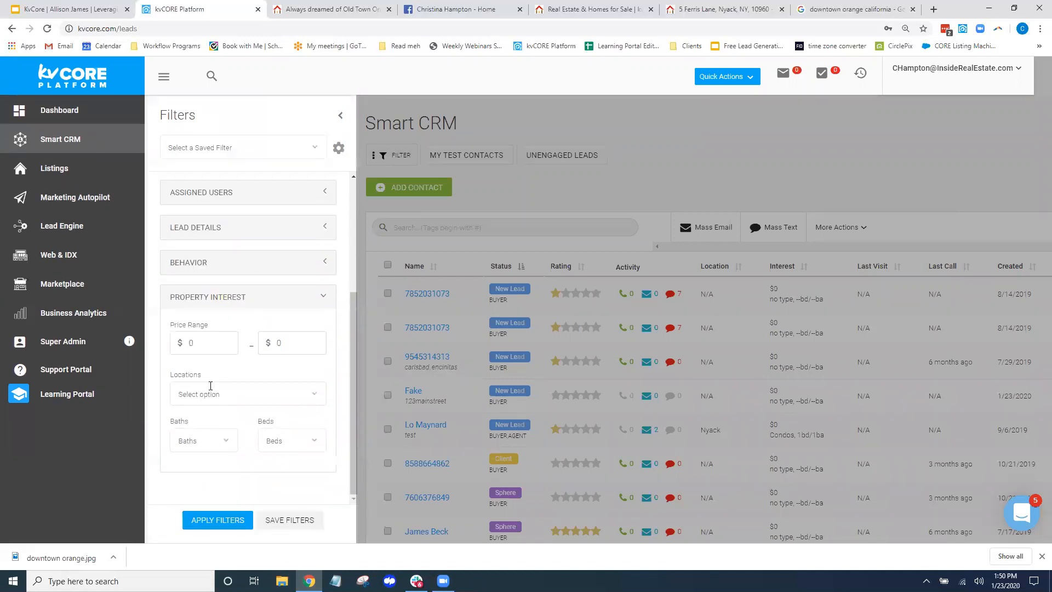
{"action": "left_click", "coordinate": [209, 343]}
{"action": "key", "text": "BackSpace"}
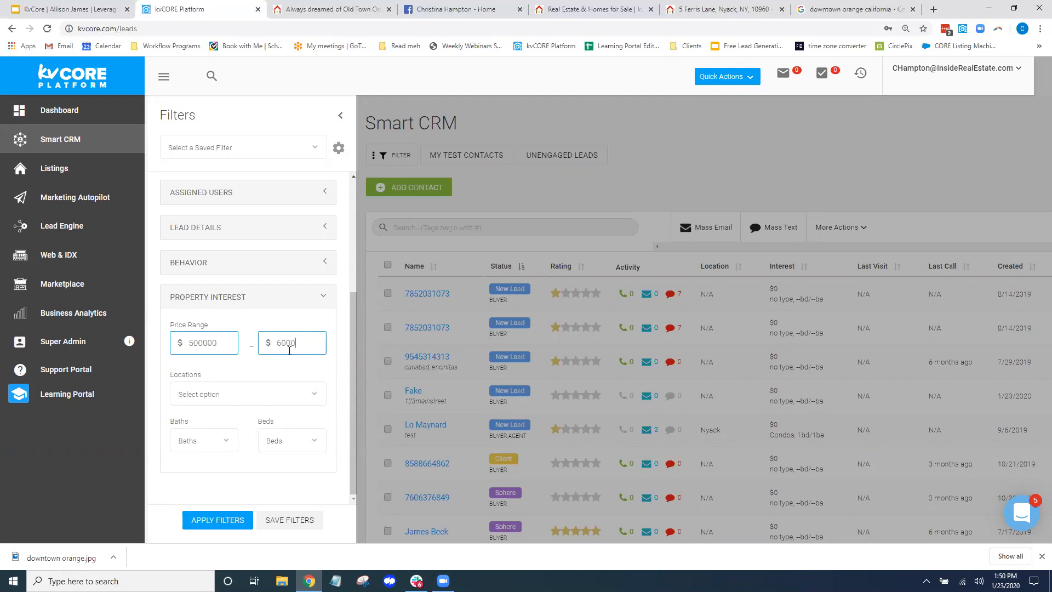
{"action": "left_click", "coordinate": [258, 395]}
{"action": "left_click", "coordinate": [214, 521]}
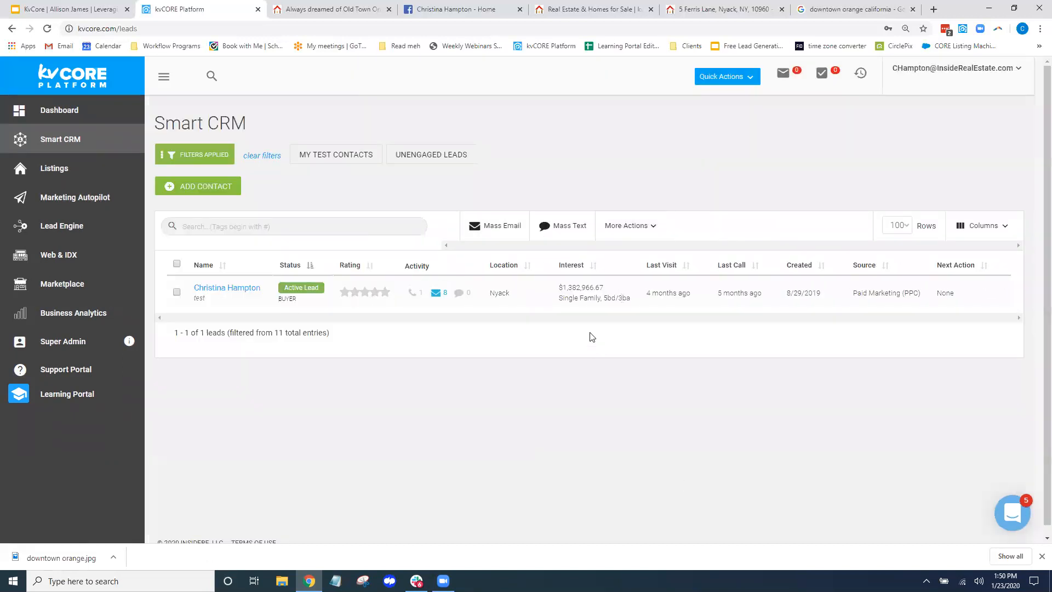
{"action": "left_click", "coordinate": [176, 265]}
{"action": "left_click", "coordinate": [497, 230]}
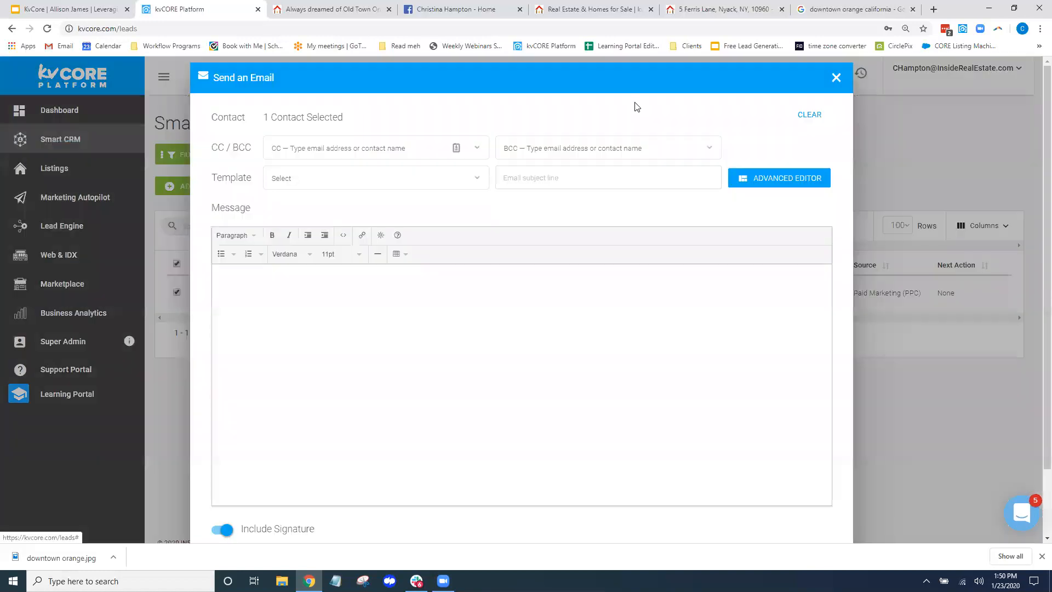
Write a short note about a new Nyack listing in the email body
{"action": "left_click", "coordinate": [297, 180]}
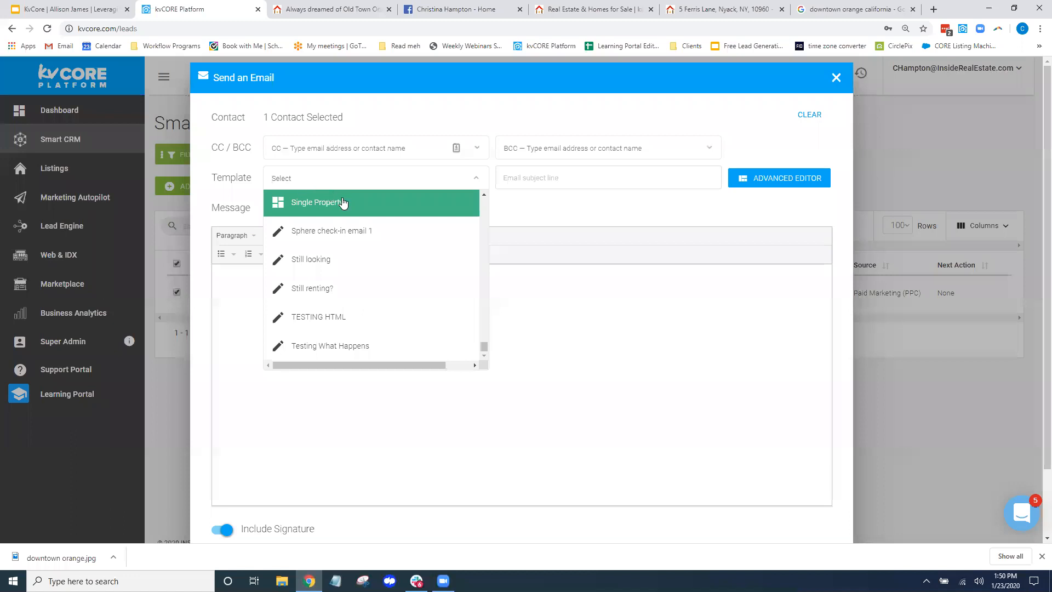
{"action": "left_click", "coordinate": [366, 294]}
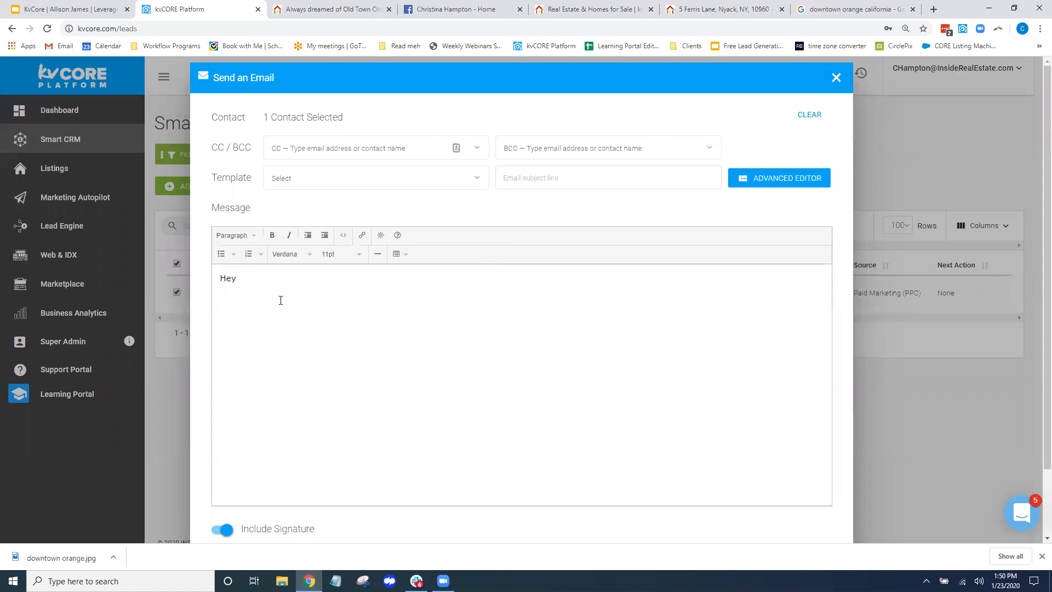
{"action": "type", "text": "Hey I have a new"}
{"action": "type", "text": "f you"}
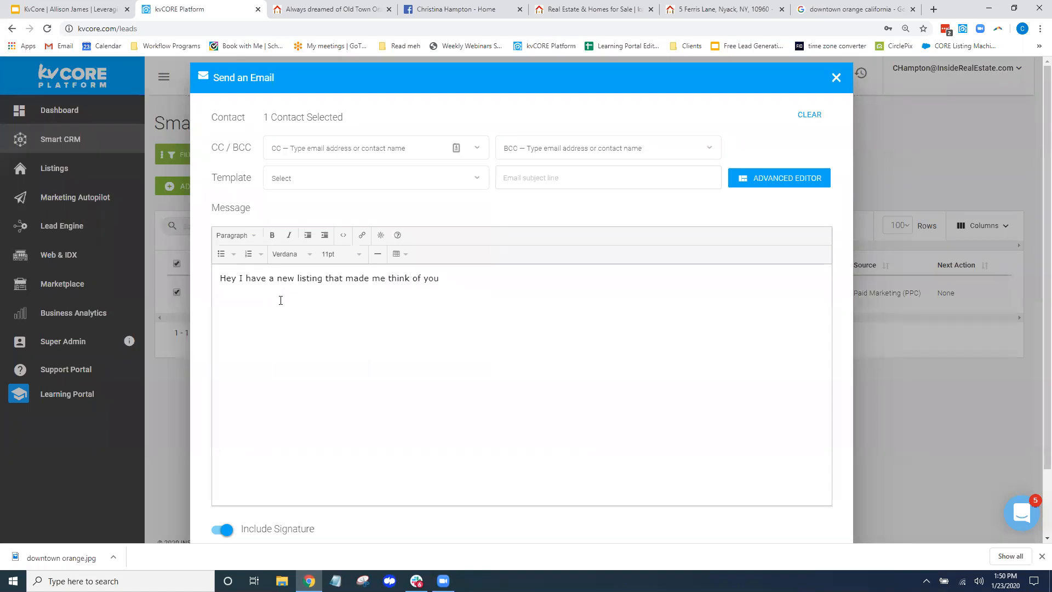
{"action": "type", "text": "Are you still interested a 2 bed 2 bath in Nyack,"}
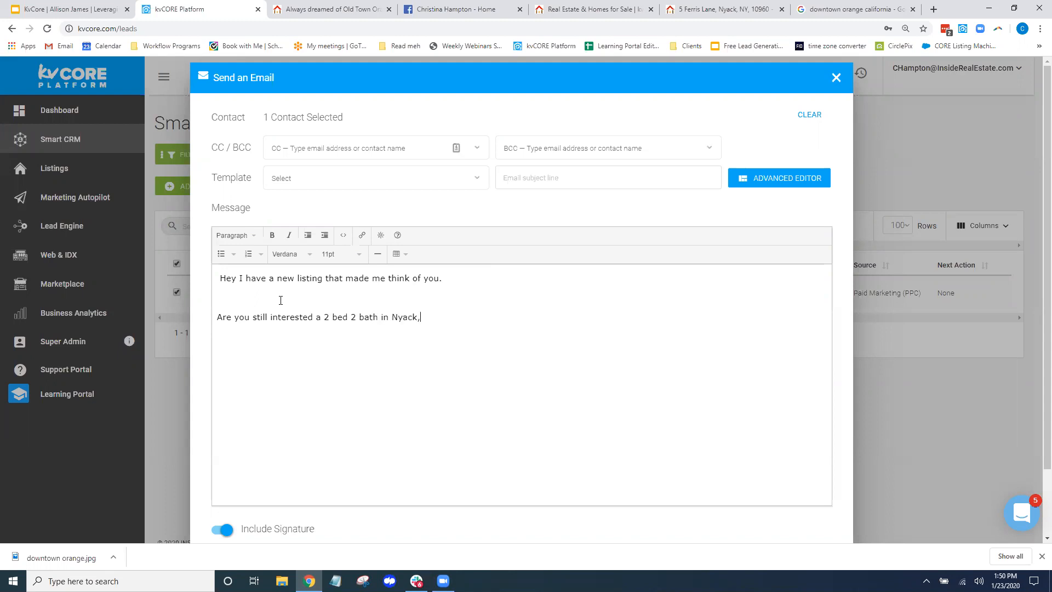
{"action": "left_click", "coordinate": [468, 317]}
{"action": "scroll", "coordinate": [516, 209], "scroll_direction": "down", "scroll_amount": 2}
Discard the draft unsent and clear the lead filters
{"action": "left_click", "coordinate": [278, 523]}
{"action": "left_click", "coordinate": [481, 379]}
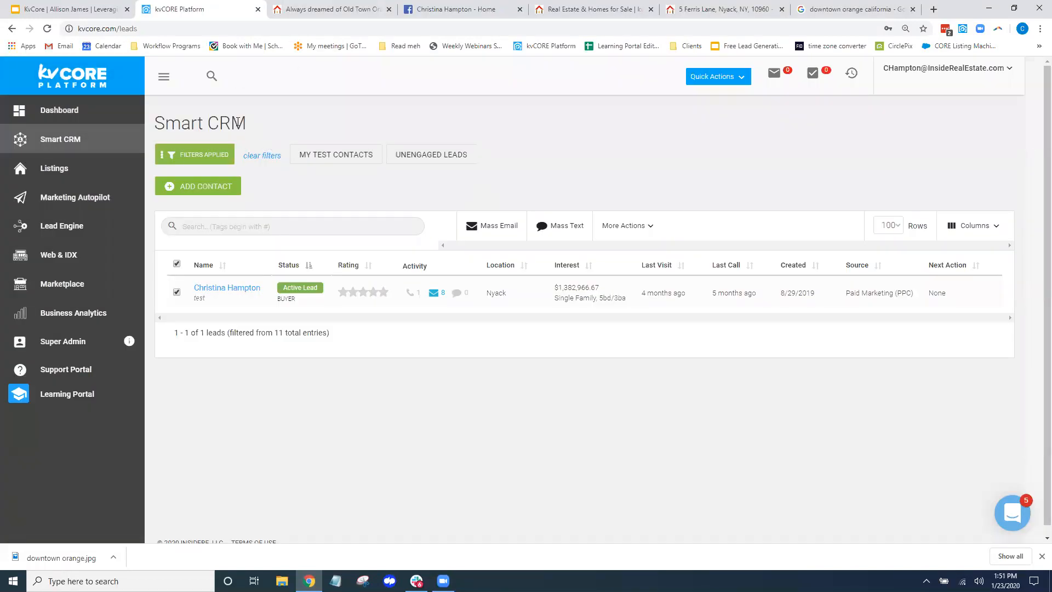
{"action": "left_click_drag", "start_coordinate": [238, 122], "coordinate": [164, 119]}
{"action": "left_click", "coordinate": [253, 156]}
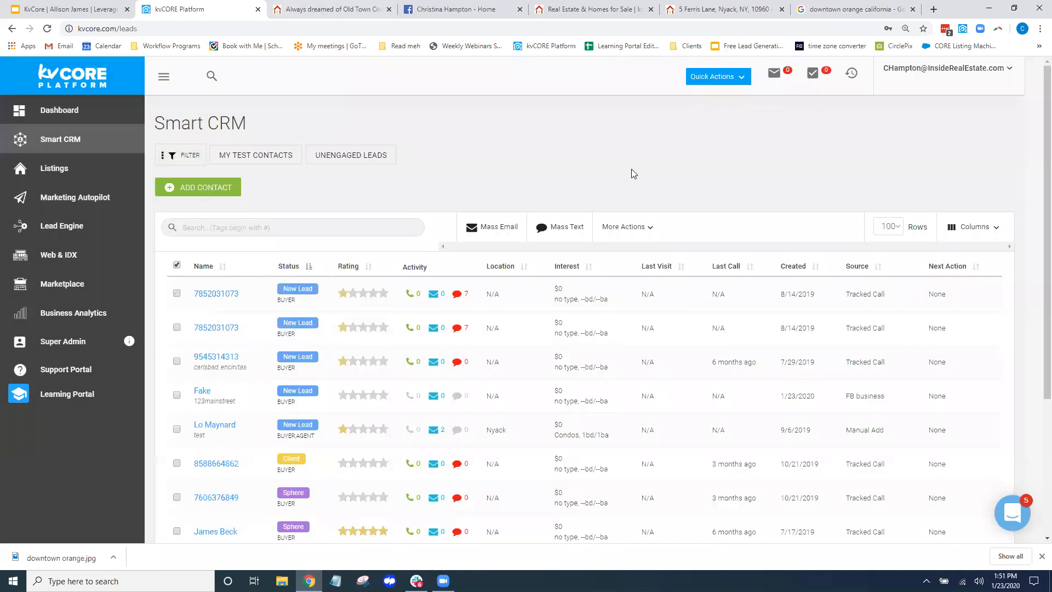
Reopen the lead filters, collapse Property Interest and expand Behavior
{"action": "left_click", "coordinate": [175, 156]}
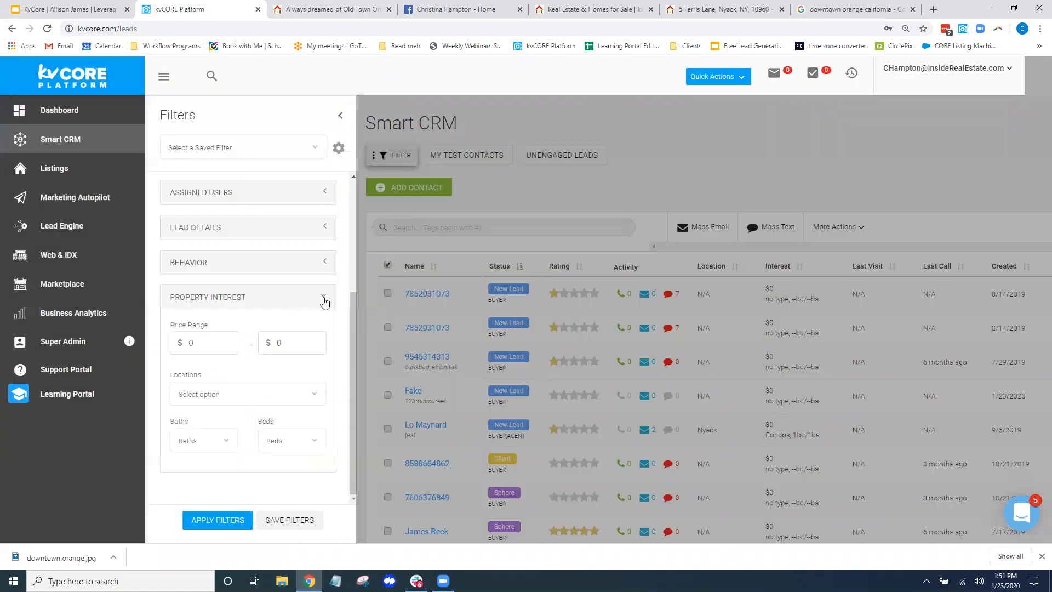
{"action": "left_click", "coordinate": [323, 296]}
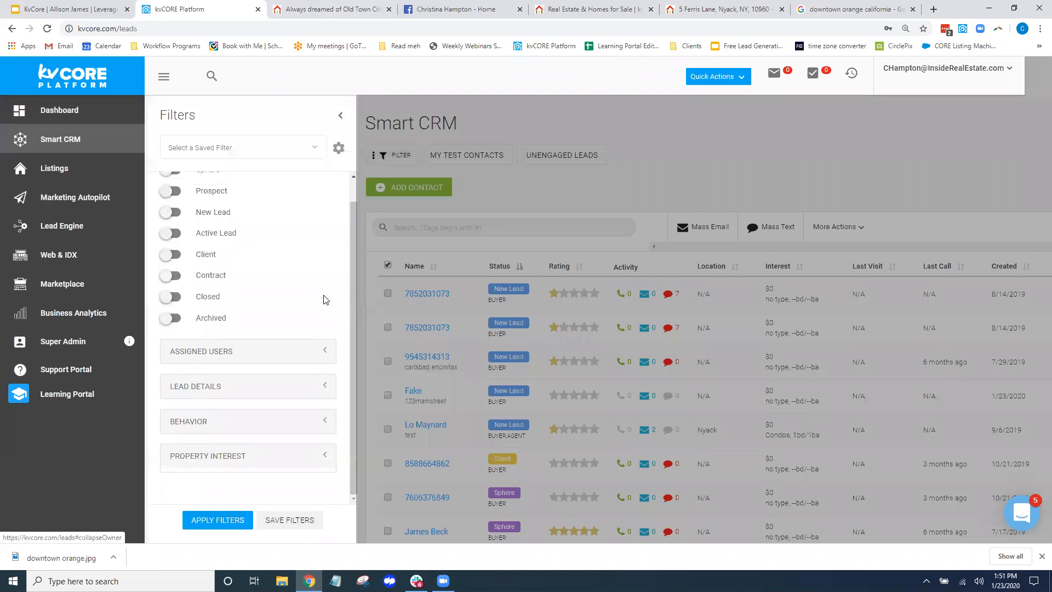
{"action": "left_click", "coordinate": [190, 425]}
{"action": "scroll", "coordinate": [230, 356], "scroll_direction": "down", "scroll_amount": 3}
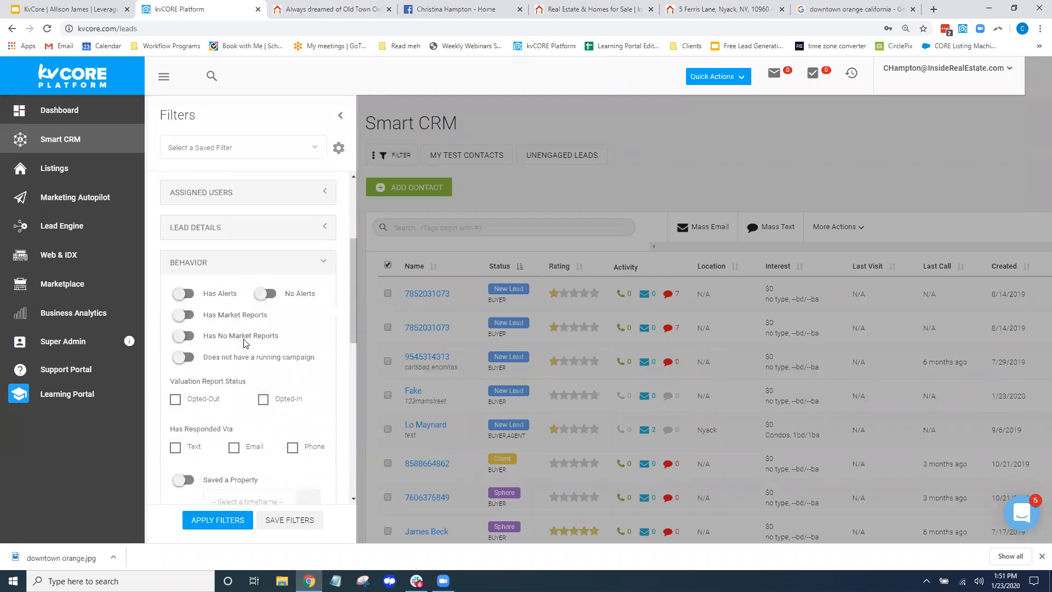
{"action": "scroll", "coordinate": [307, 319], "scroll_direction": "down", "scroll_amount": 2}
Toggle Saved a Property, browse its timeframes, and close the filter panel without applying
{"action": "left_click", "coordinate": [183, 370]}
{"action": "left_click", "coordinate": [310, 396]}
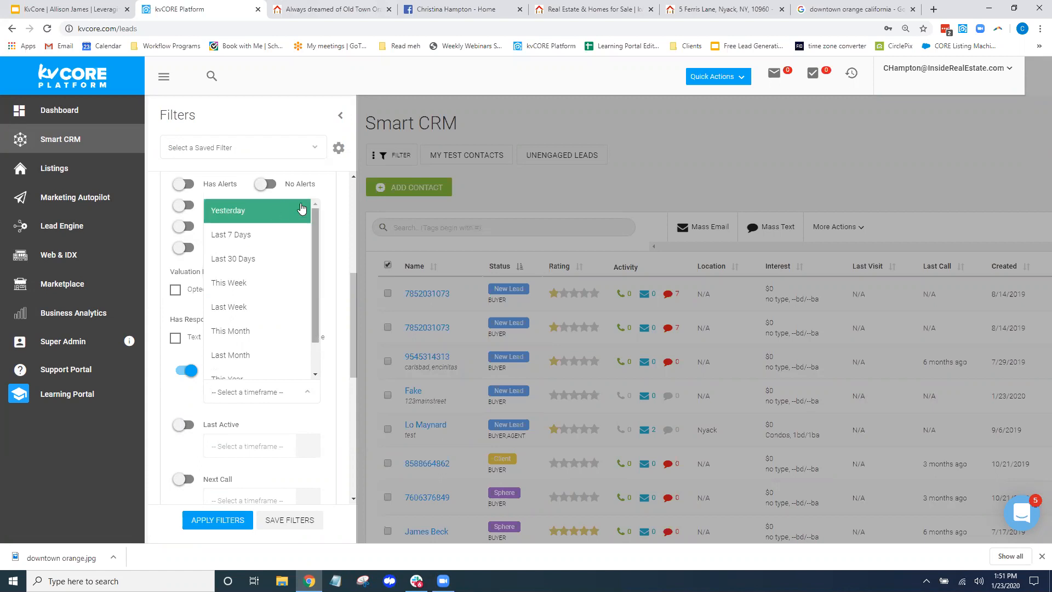
{"action": "left_click", "coordinate": [342, 220]}
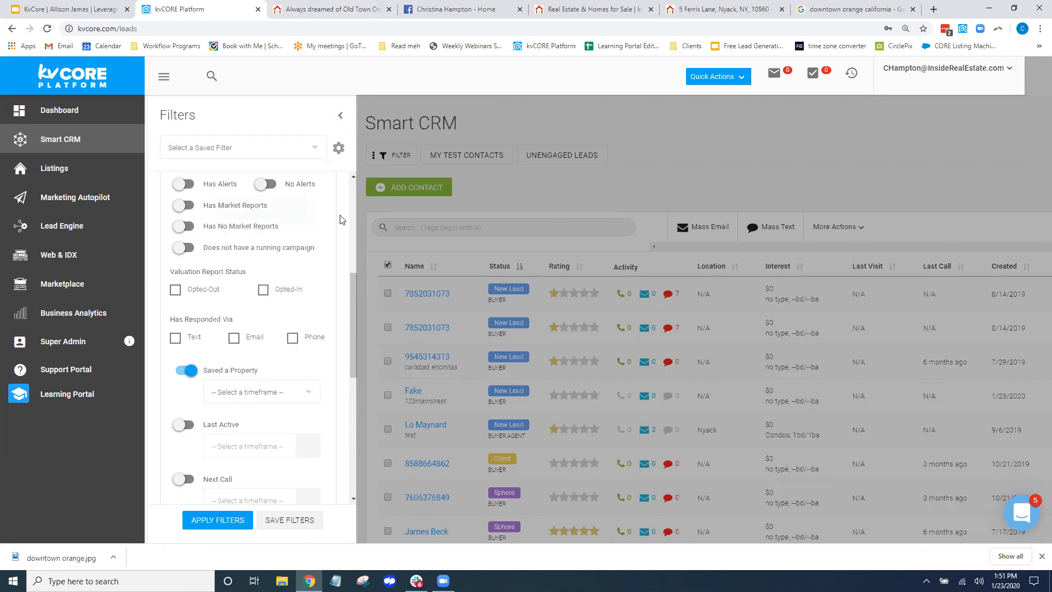
{"action": "left_click", "coordinate": [340, 115]}
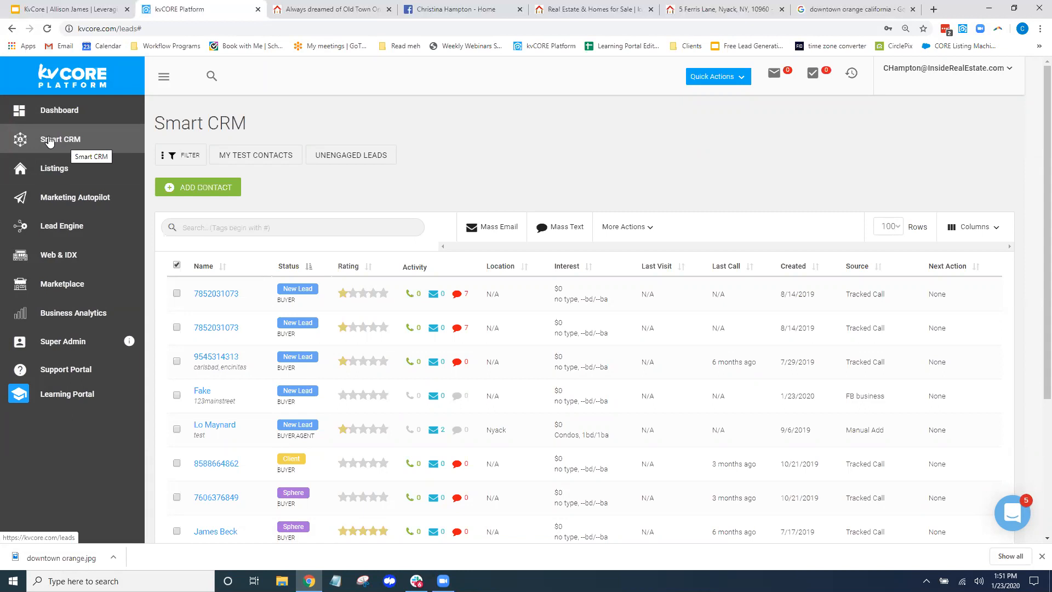
{"action": "left_click", "coordinate": [60, 229]}
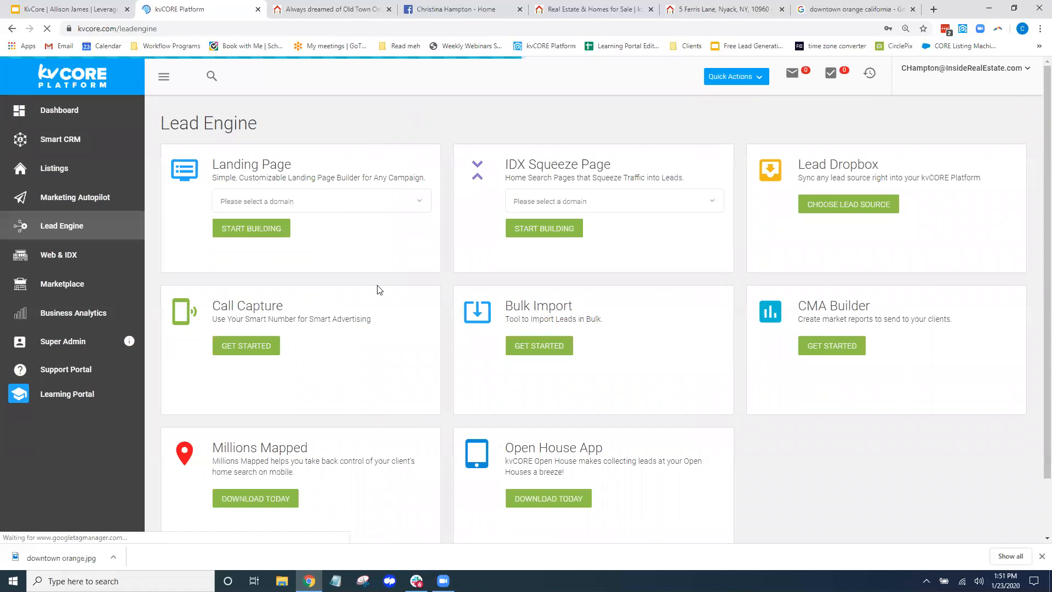
Open Call Capture's Smart Number and Custom Text Codes page and start a new code
{"action": "left_click_drag", "start_coordinate": [199, 300], "coordinate": [294, 307]}
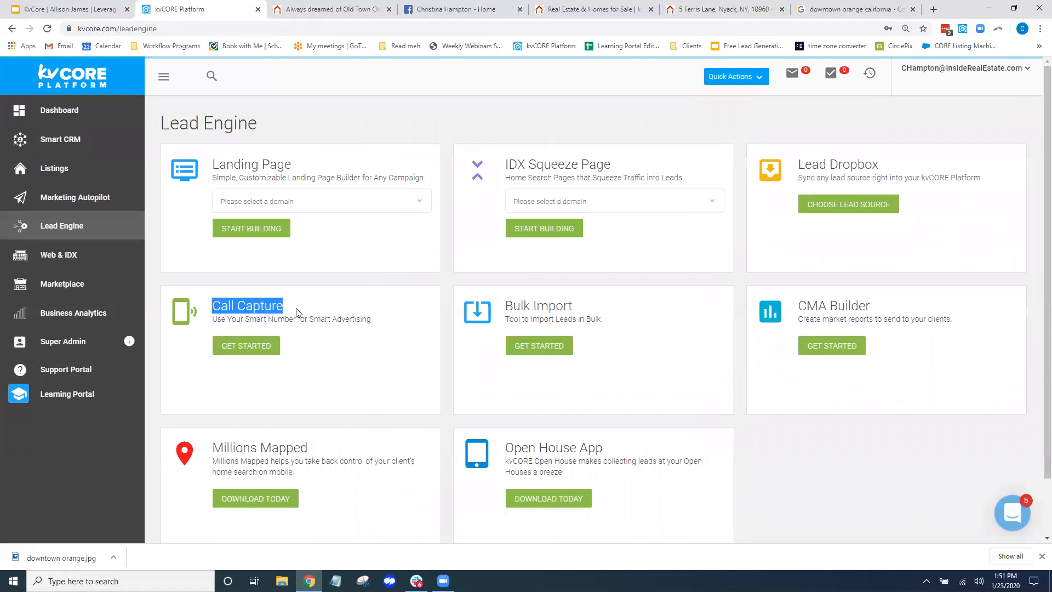
{"action": "left_click", "coordinate": [247, 346]}
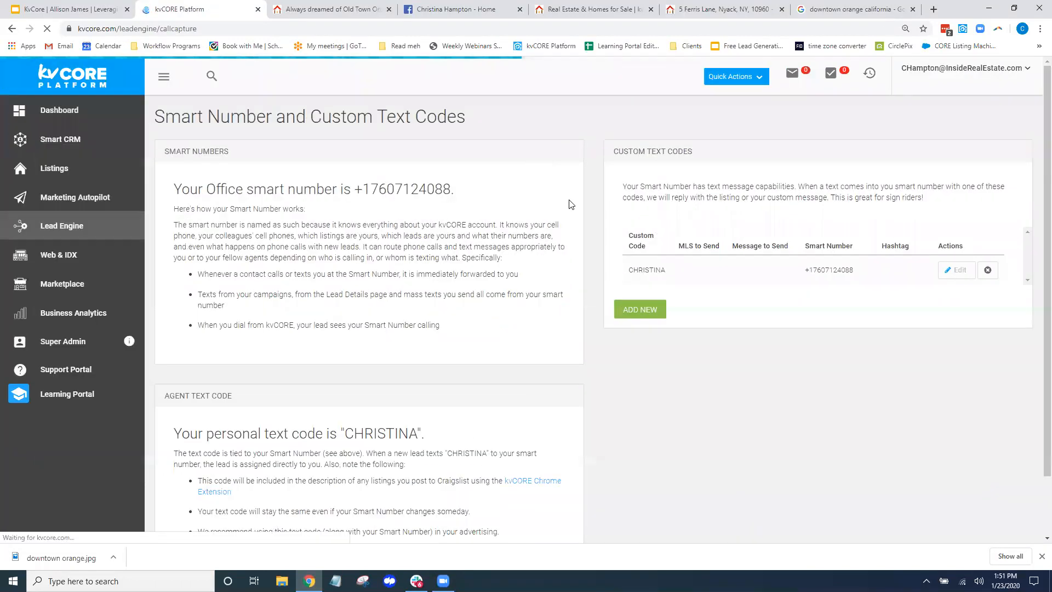
{"action": "left_click_drag", "start_coordinate": [695, 153], "coordinate": [612, 152]}
{"action": "left_click", "coordinate": [636, 311]}
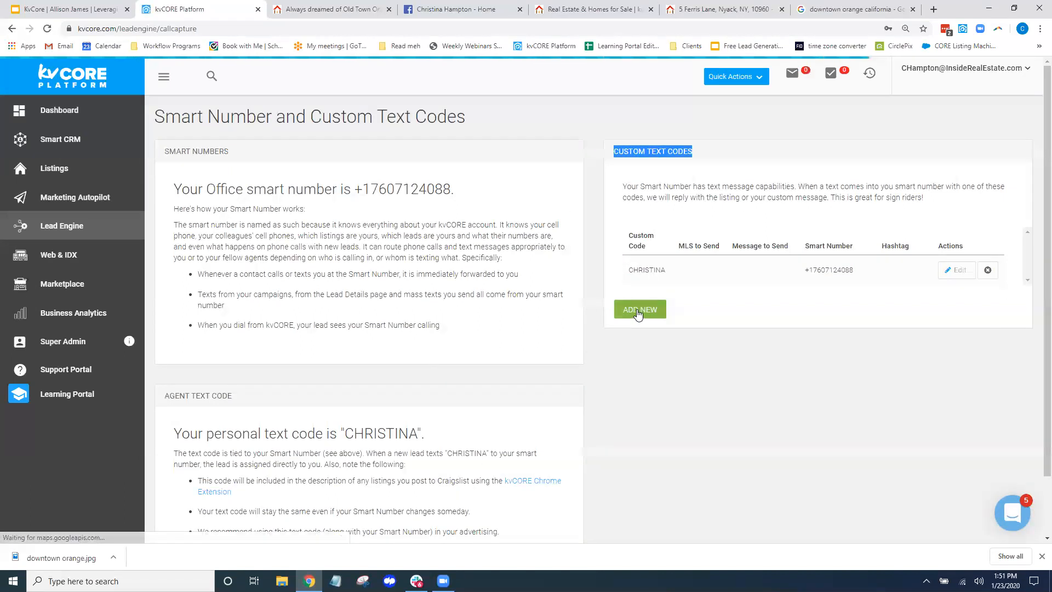
Name the new custom text code 'Showing Main'
{"action": "left_click_drag", "start_coordinate": [212, 169], "coordinate": [272, 186]}
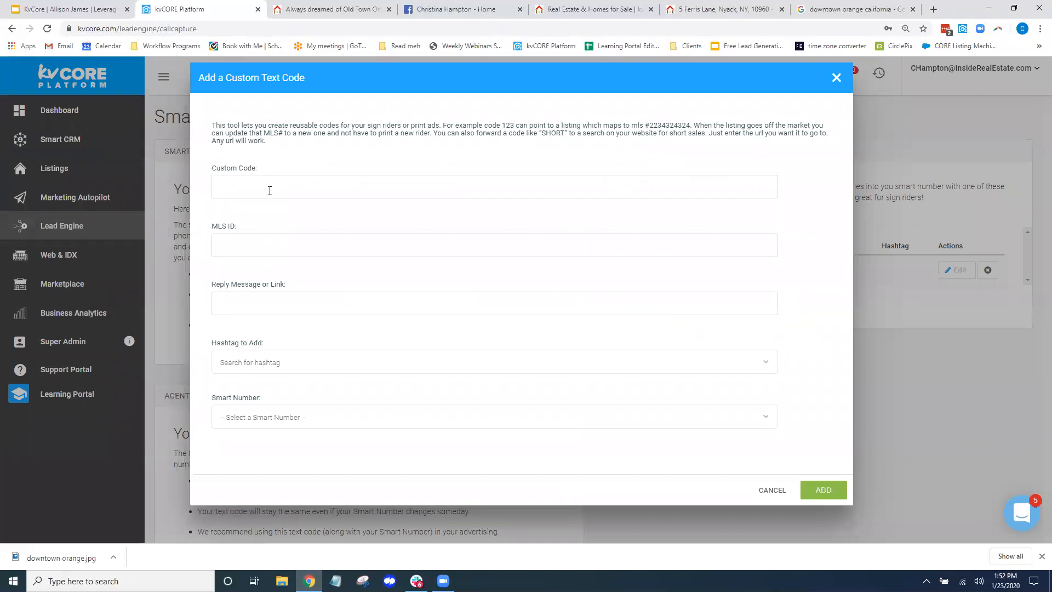
{"action": "type", "text": "Showing Main"}
{"action": "left_click", "coordinate": [278, 417]}
{"action": "left_click", "coordinate": [264, 396]}
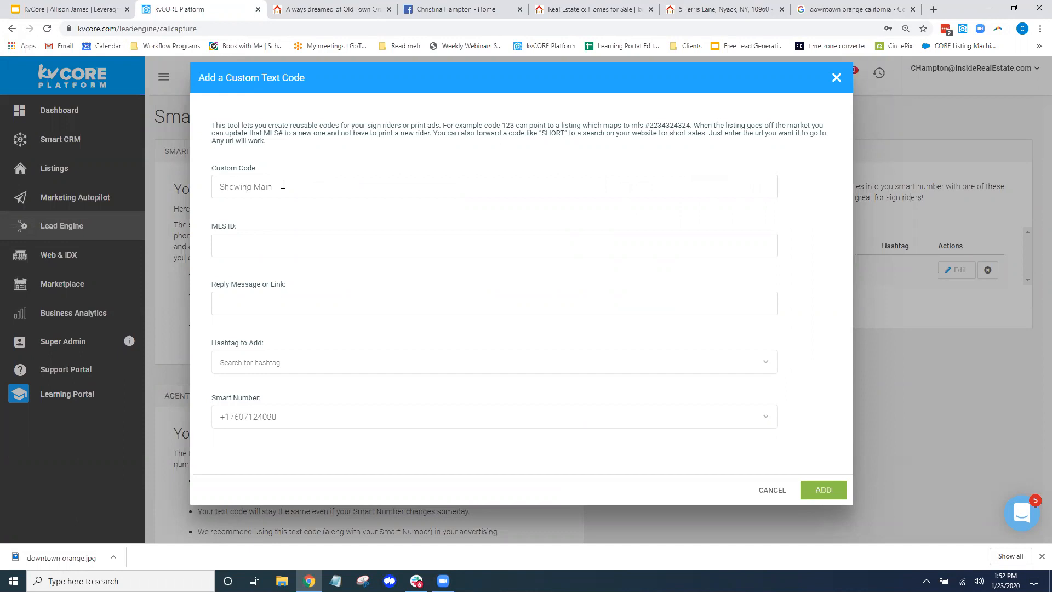
{"action": "left_click_drag", "start_coordinate": [296, 186], "coordinate": [212, 190]}
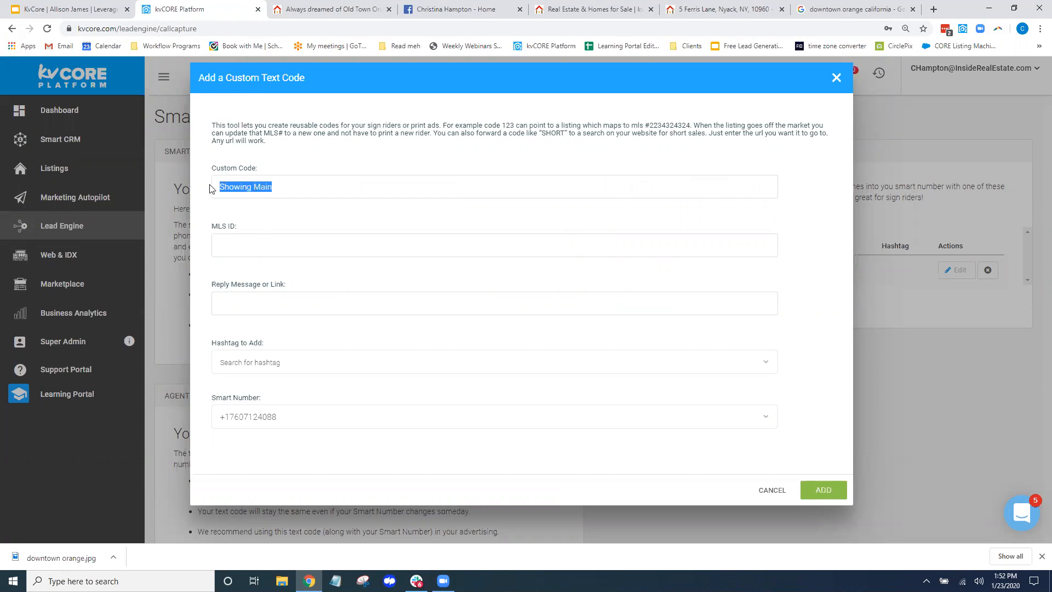
{"action": "left_click", "coordinate": [304, 417]}
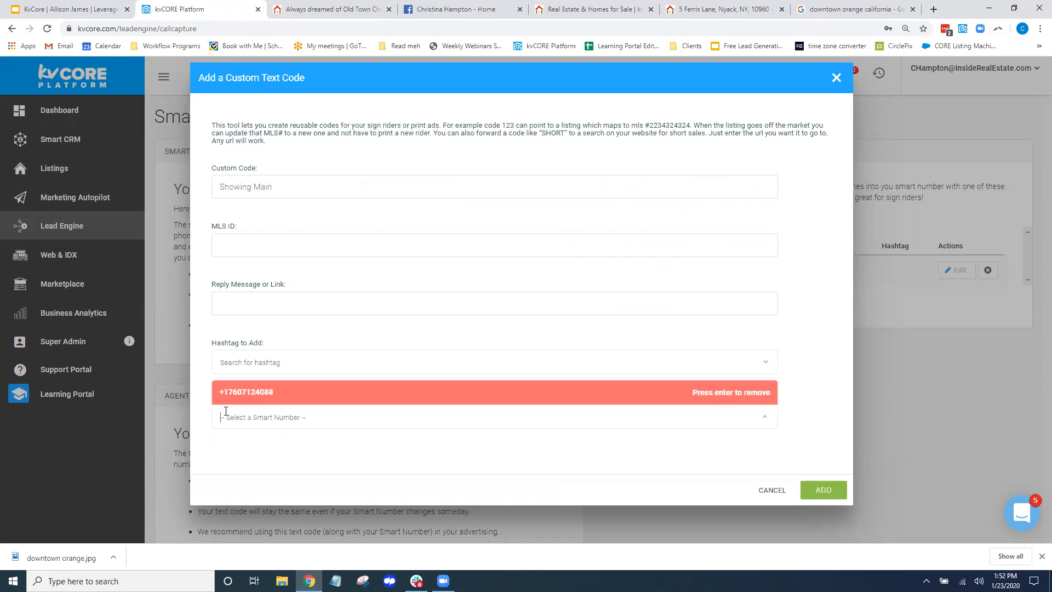
{"action": "left_click", "coordinate": [231, 401]}
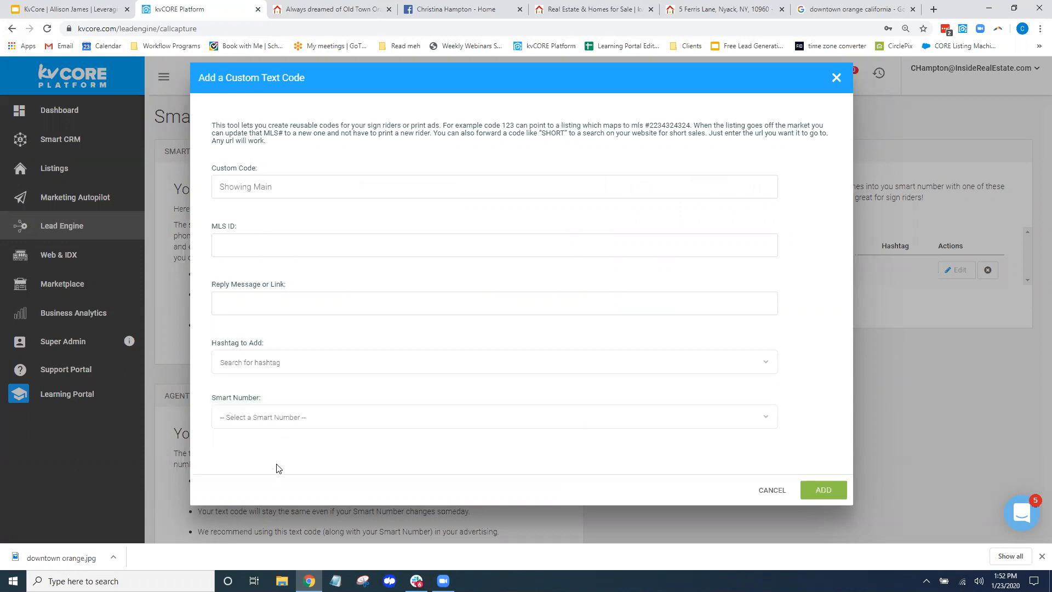
Set the reply to 'I'd love to show you main street. Is morning or afternoon better for you'
{"action": "left_click_drag", "start_coordinate": [209, 225], "coordinate": [290, 283]}
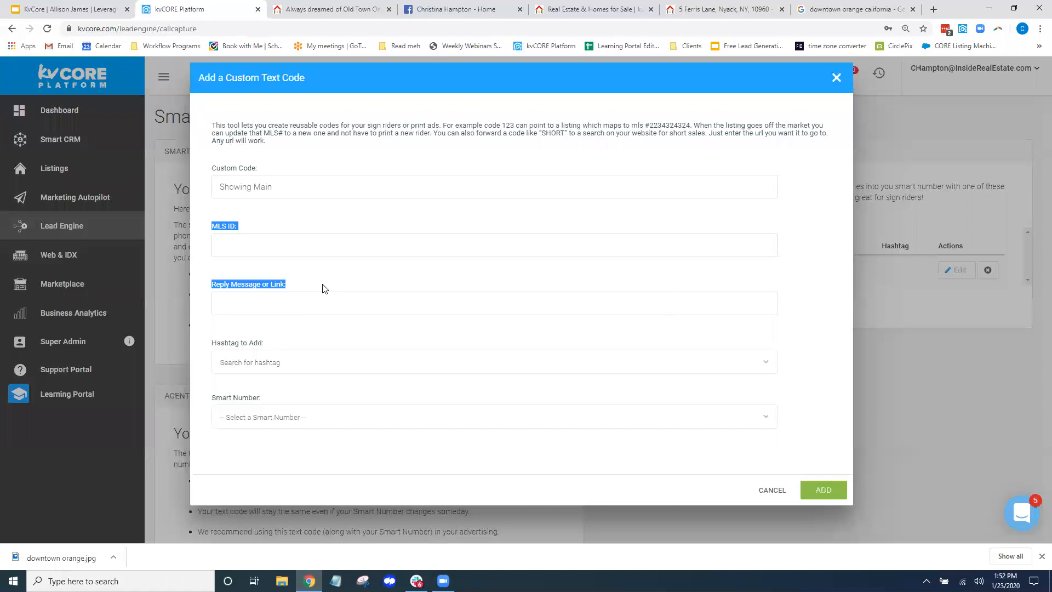
{"action": "left_click", "coordinate": [285, 288]}
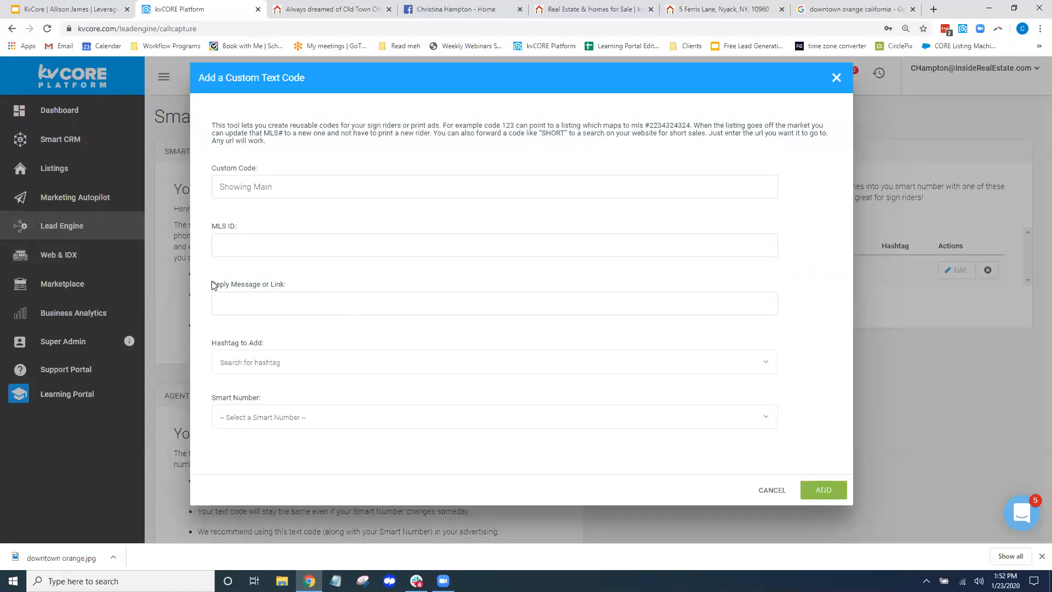
{"action": "double_click", "coordinate": [245, 288]}
{"action": "left_click", "coordinate": [245, 302]}
{"action": "type", "text": "I'd love to show you m;ain street. Is "}
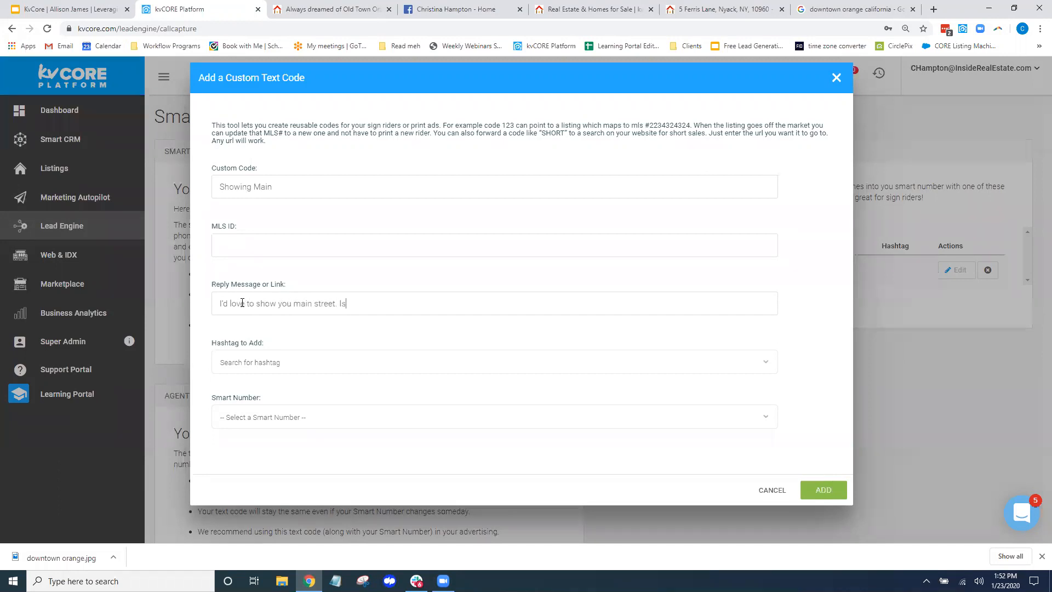
{"action": "type", "text": "morning or afternoon better for you?"}
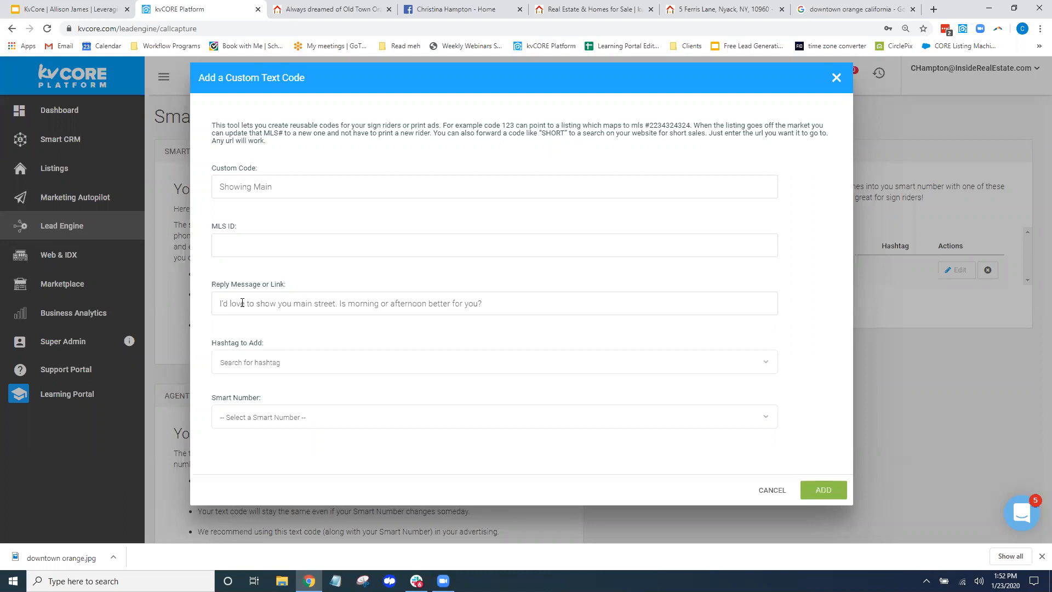
Tag the code with 123mainstreet, assign the office Smart Number, and add it
{"action": "left_click", "coordinate": [263, 362]}
{"action": "type", "text": "123Main"}
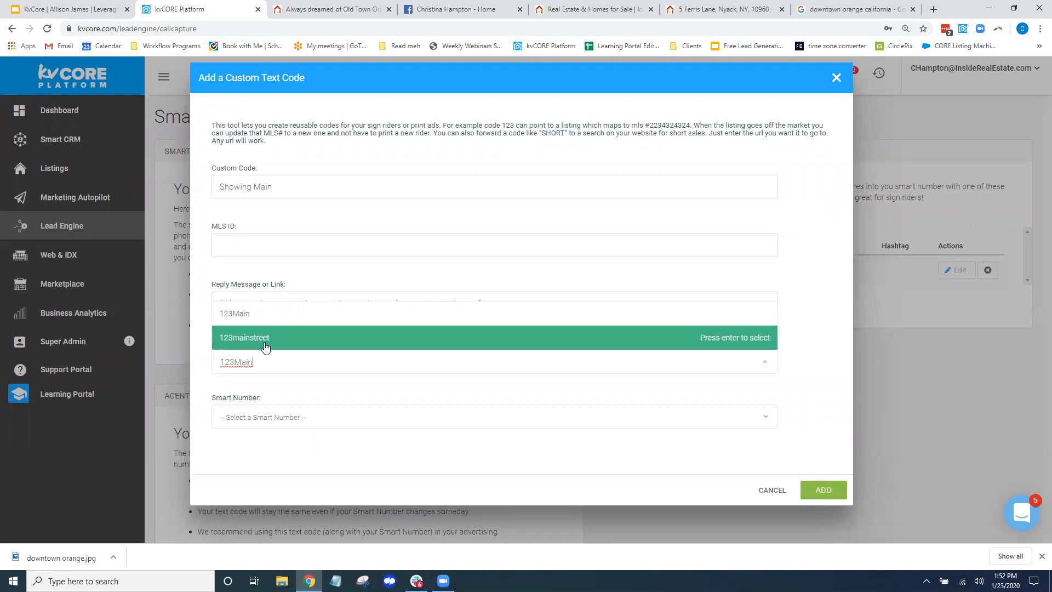
{"action": "left_click", "coordinate": [266, 338]}
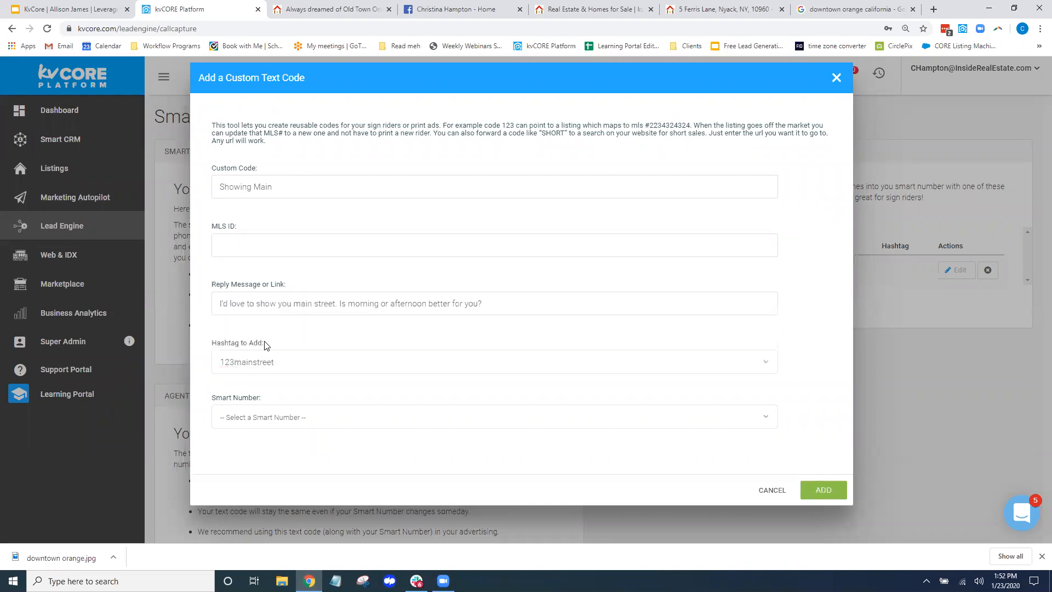
{"action": "left_click", "coordinate": [247, 414]}
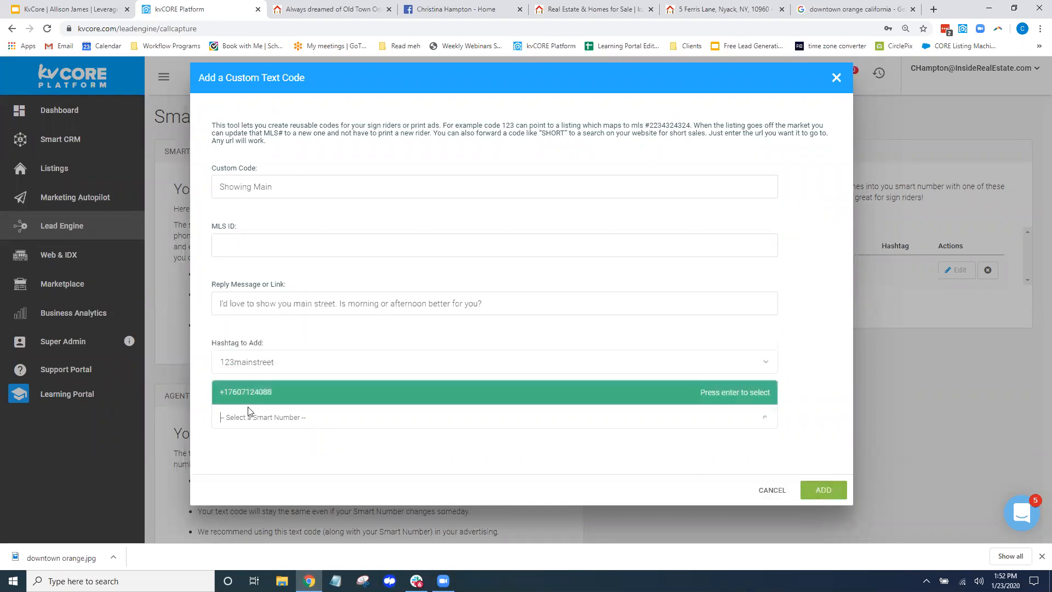
{"action": "left_click", "coordinate": [251, 391]}
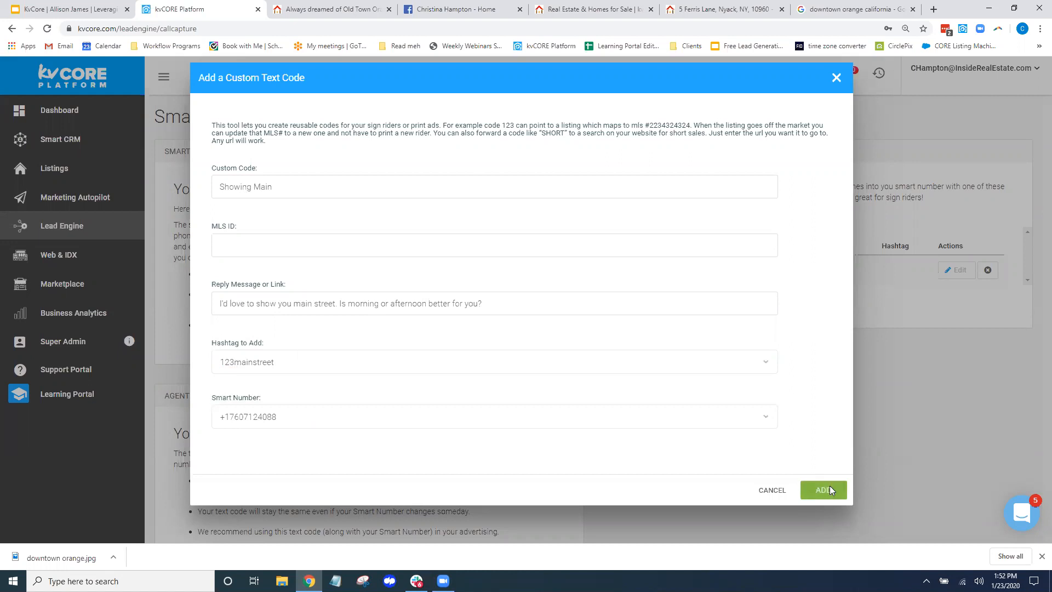
{"action": "left_click", "coordinate": [829, 486]}
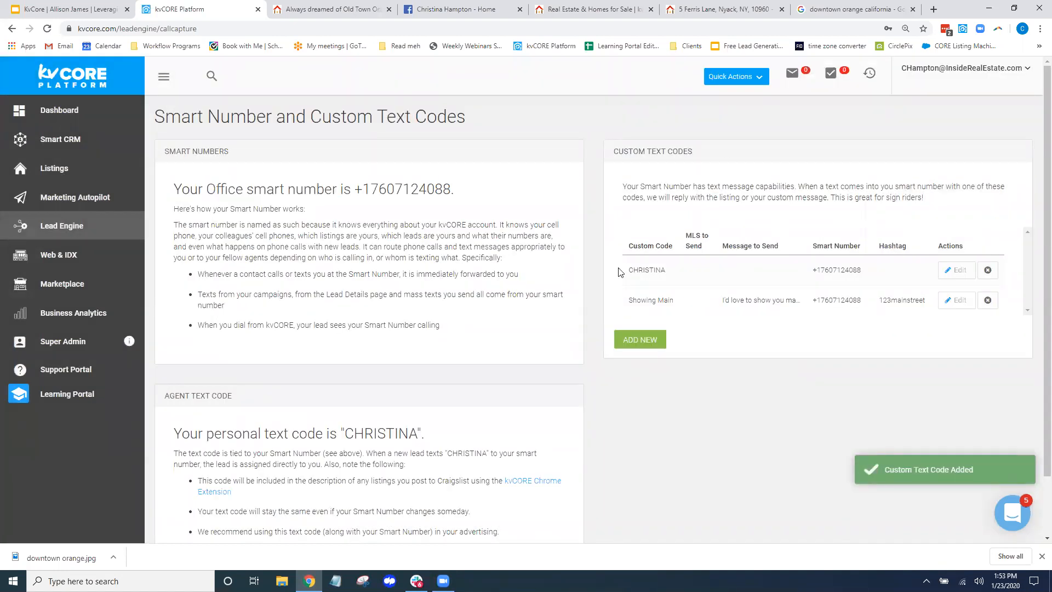
{"action": "left_click_drag", "start_coordinate": [680, 301], "coordinate": [628, 301]}
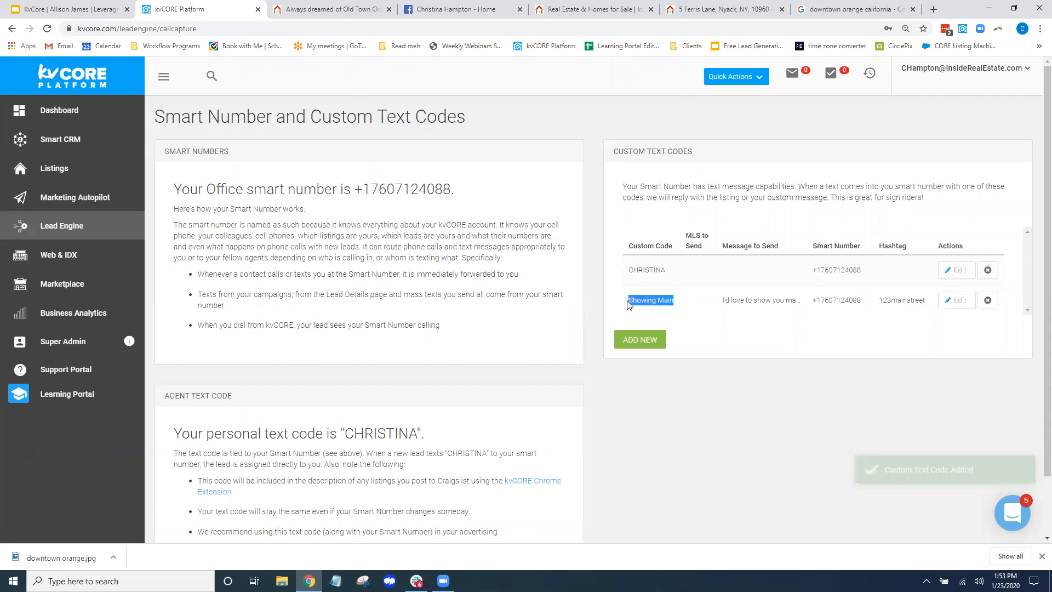
{"action": "left_click", "coordinate": [597, 234]}
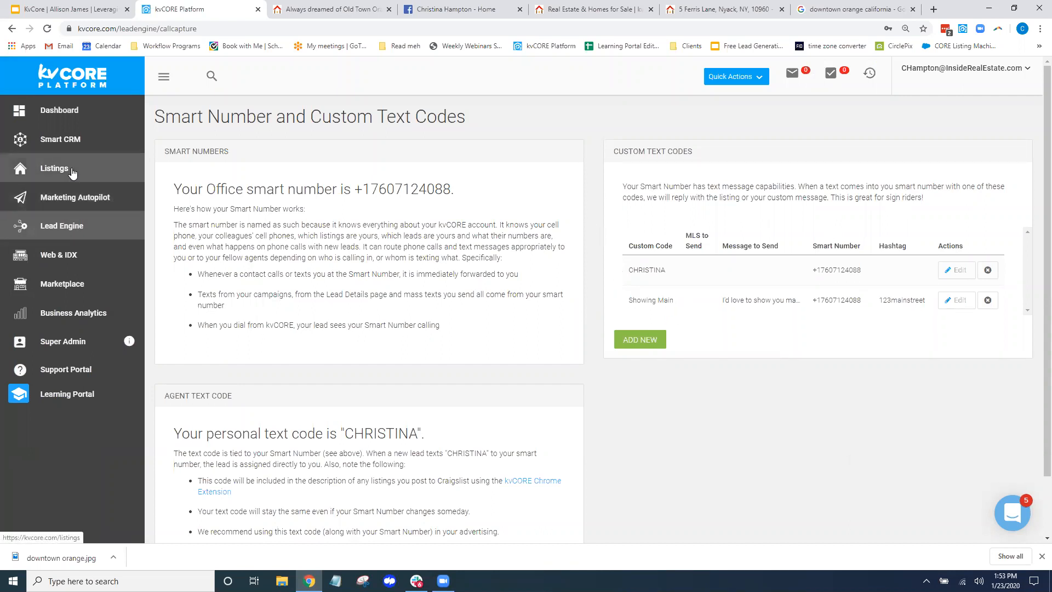
{"action": "left_click", "coordinate": [54, 168]}
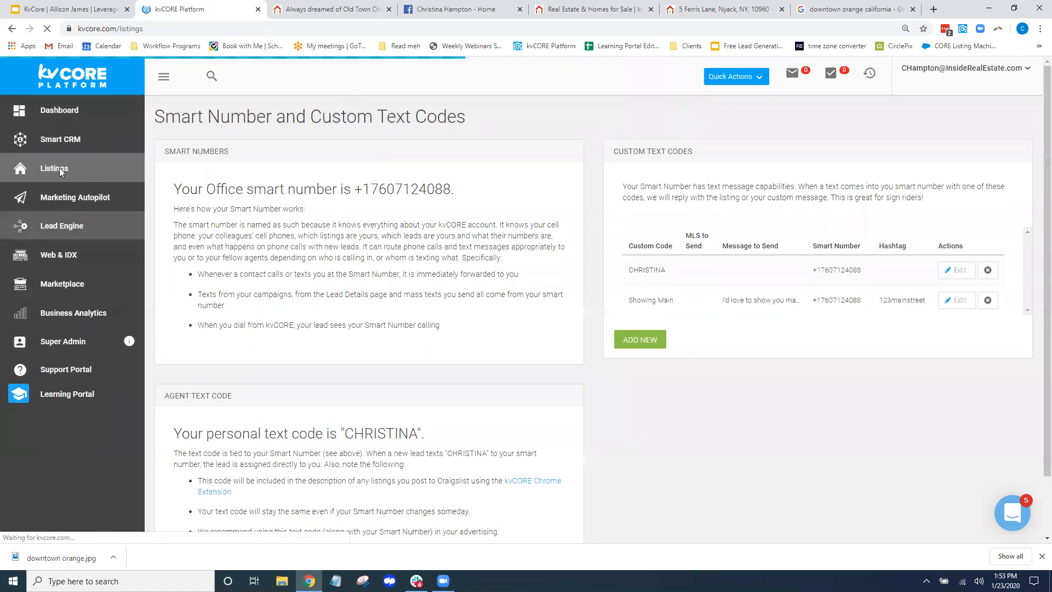
{"action": "key", "text": "ctrl"}
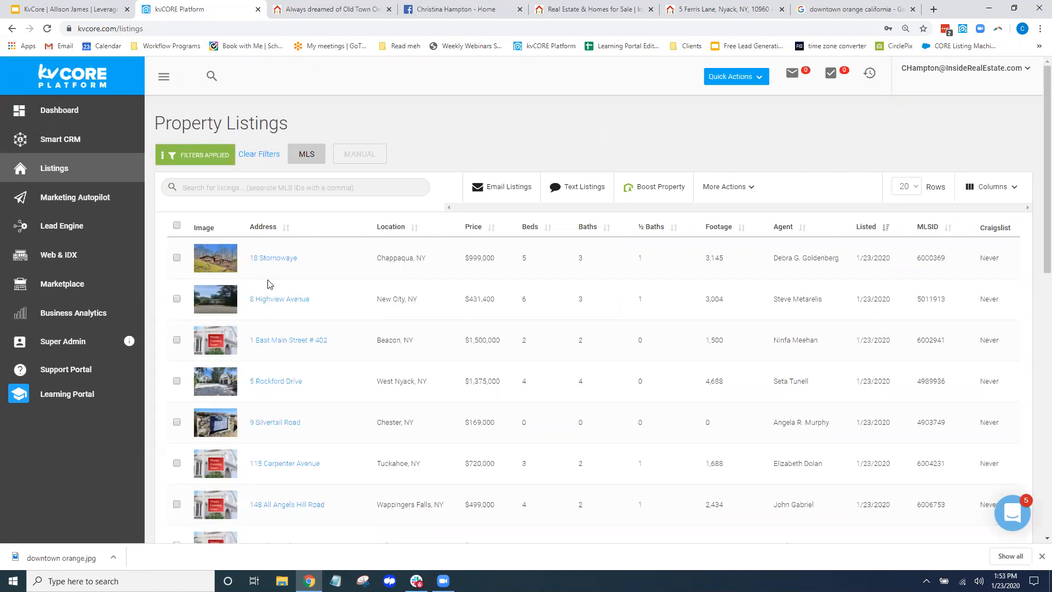
{"action": "left_click", "coordinate": [274, 259]}
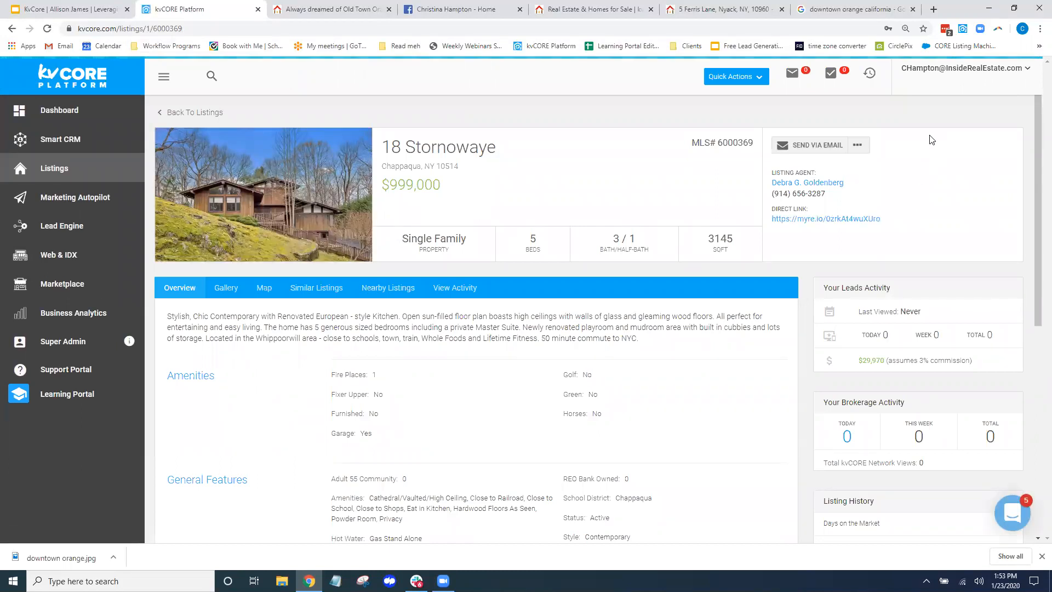
{"action": "left_click", "coordinate": [858, 147]}
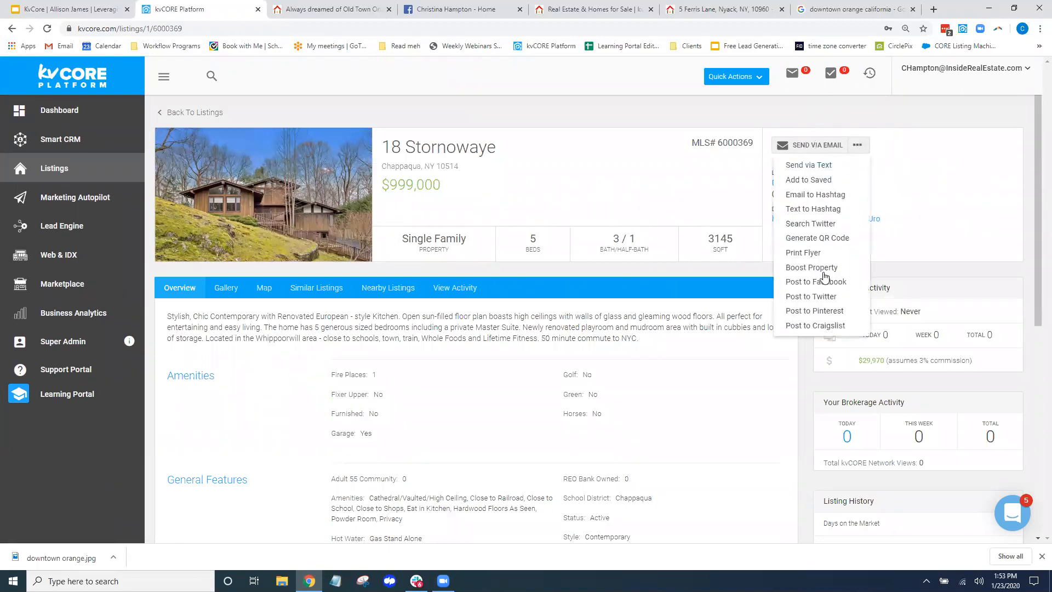
{"action": "left_click", "coordinate": [832, 327]}
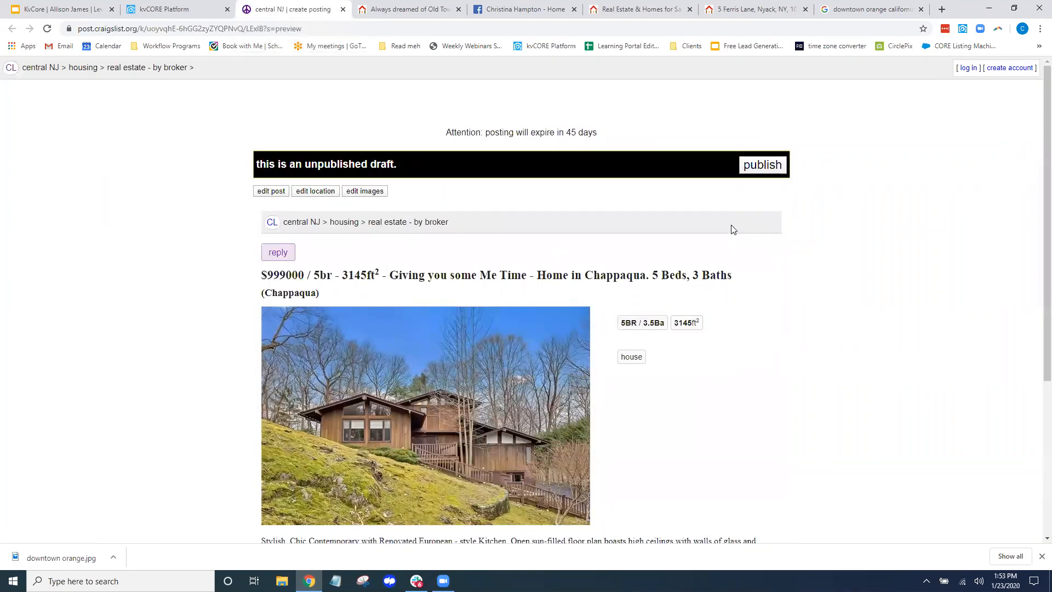
In the description, replace CHRISTINA with SHOWING MAIN and 'Info & pics' with 'To request a showing'
{"action": "left_click", "coordinate": [264, 194]}
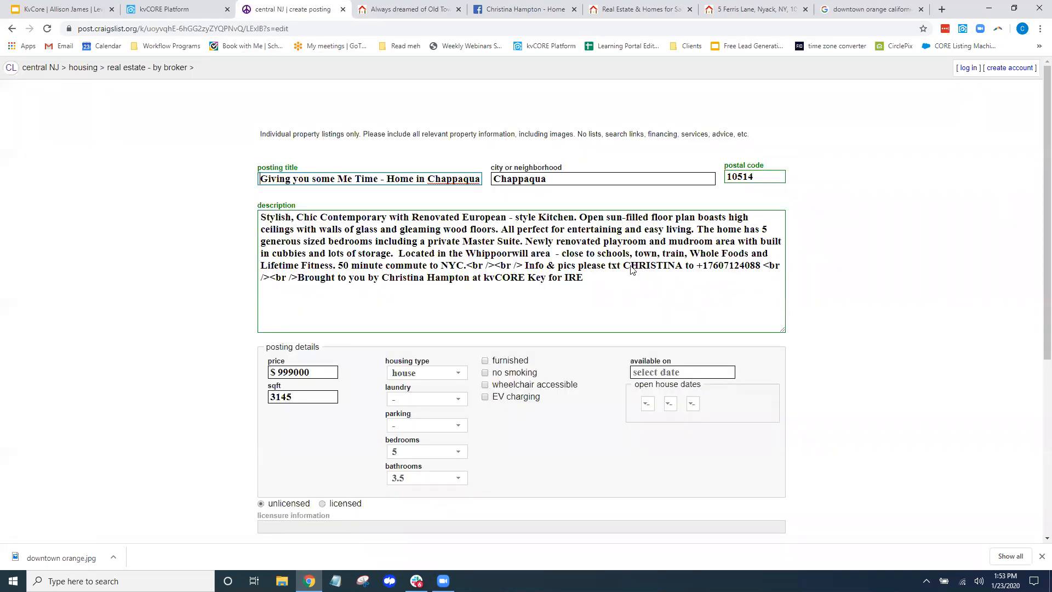
{"action": "left_click_drag", "start_coordinate": [524, 265], "coordinate": [623, 262]}
{"action": "left_click", "coordinate": [679, 274]}
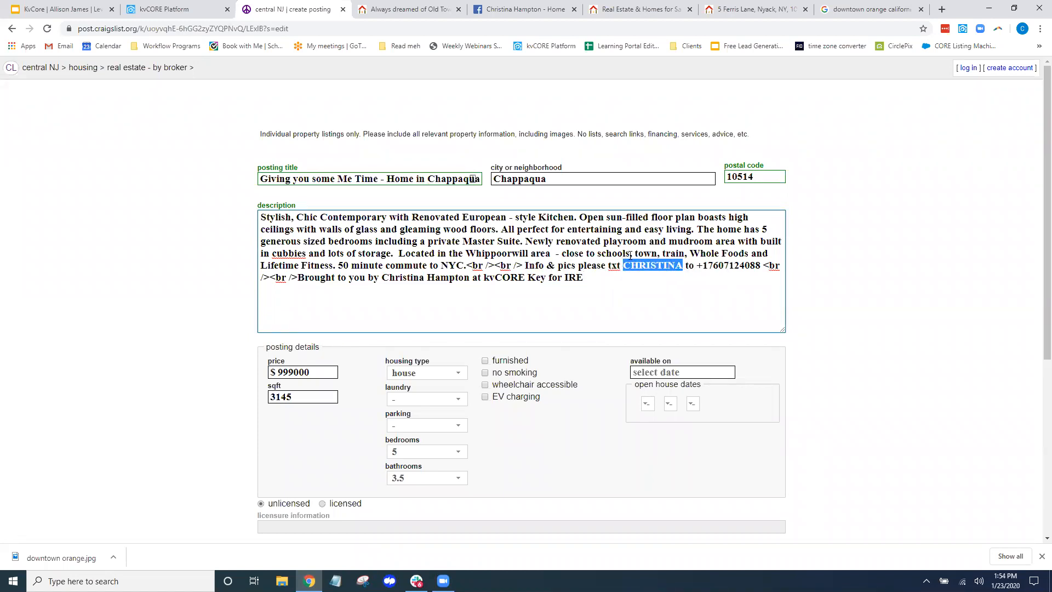
{"action": "type", "text": "SHOWING MA"}
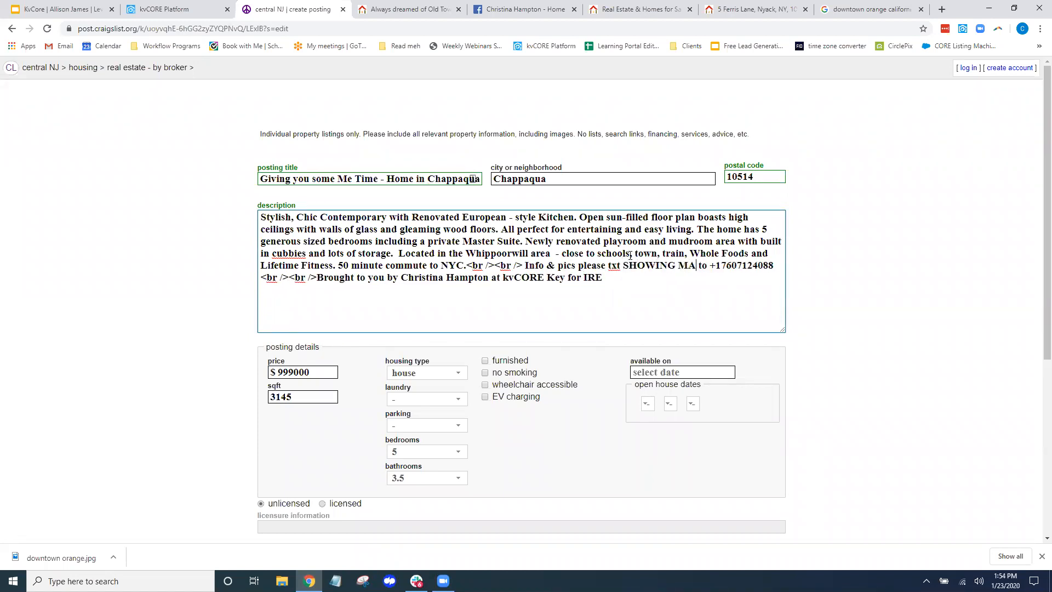
{"action": "type", "text": "IN"}
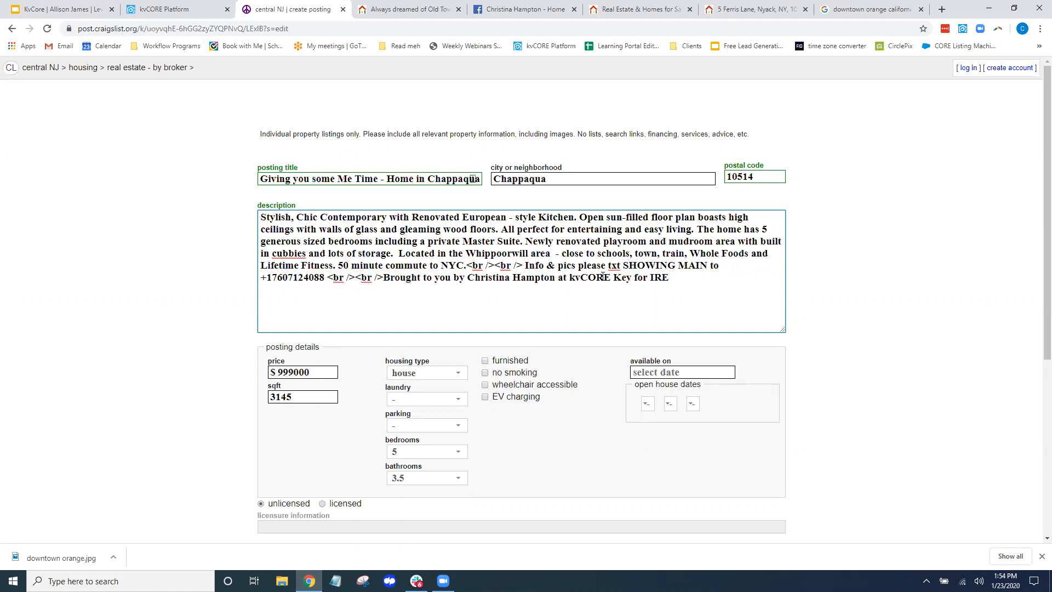
{"action": "left_click_drag", "start_coordinate": [578, 265], "coordinate": [519, 266]}
{"action": "type", "text": "To requr"}
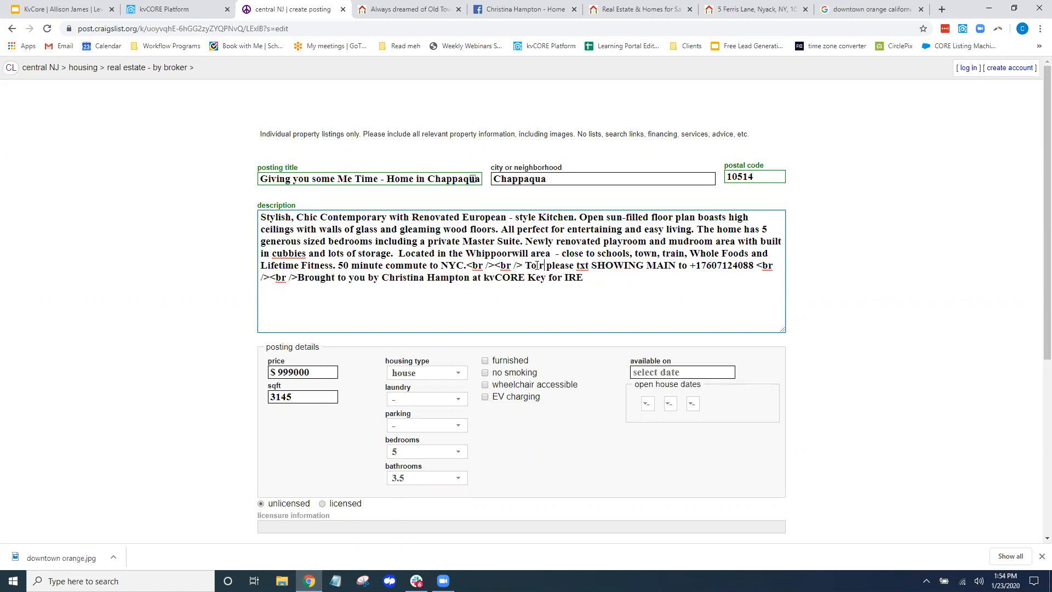
{"action": "type", "text": "st a sho"}
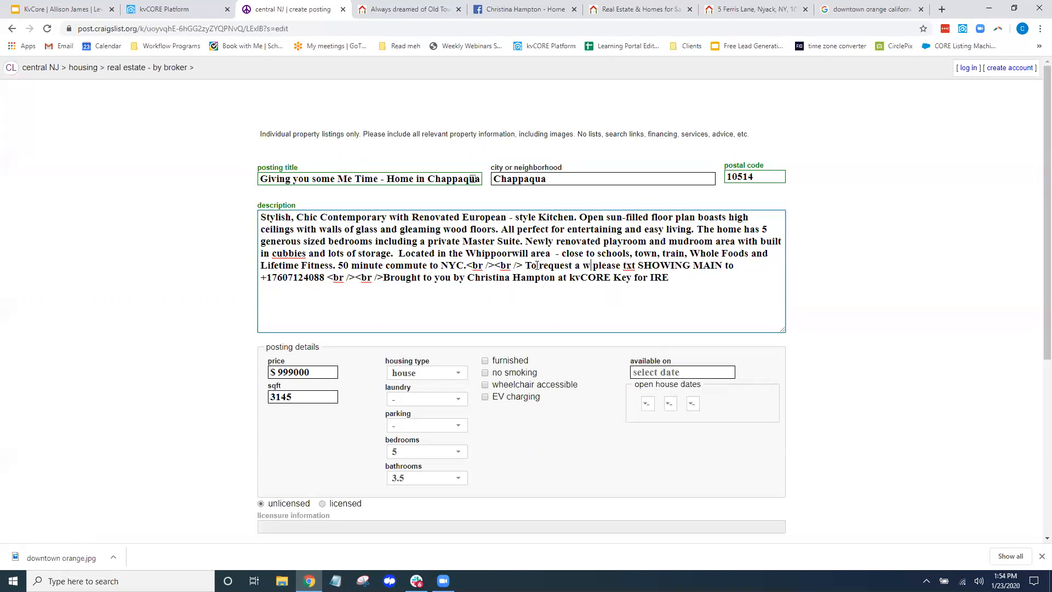
{"action": "type", "text": "wing"}
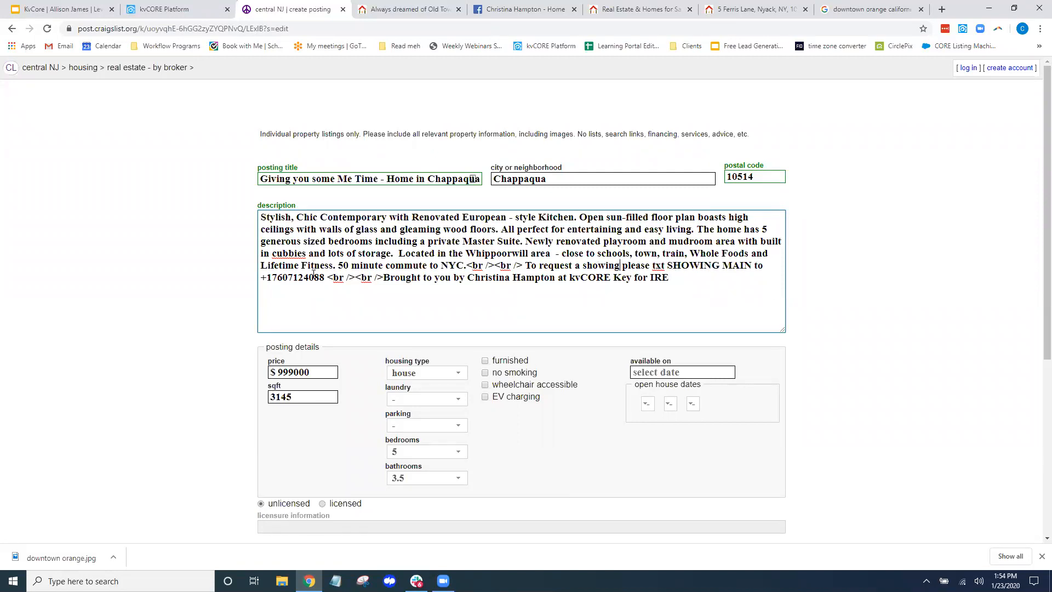
{"action": "left_click", "coordinate": [926, 313]}
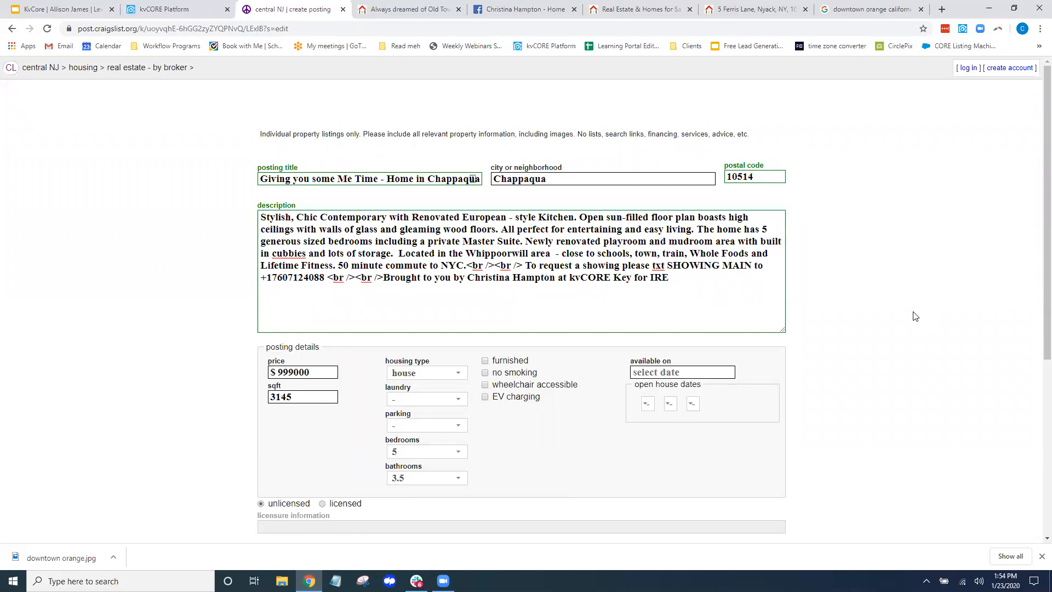
Start the description with 'Just listed!!!' and continue to the draft preview
{"action": "left_click", "coordinate": [261, 217]}
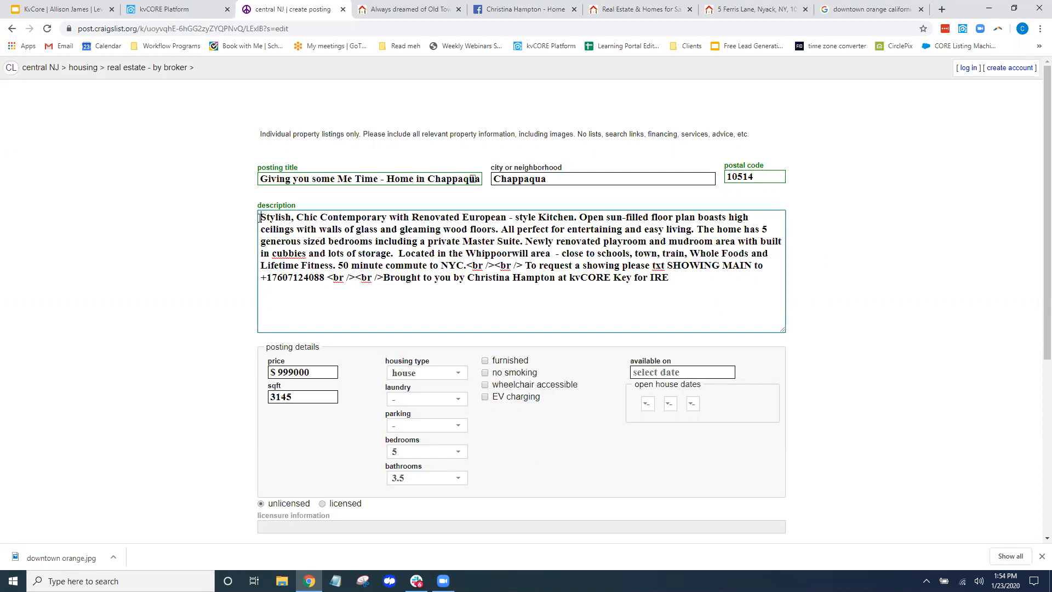
{"action": "type", "text": "Just listed"}
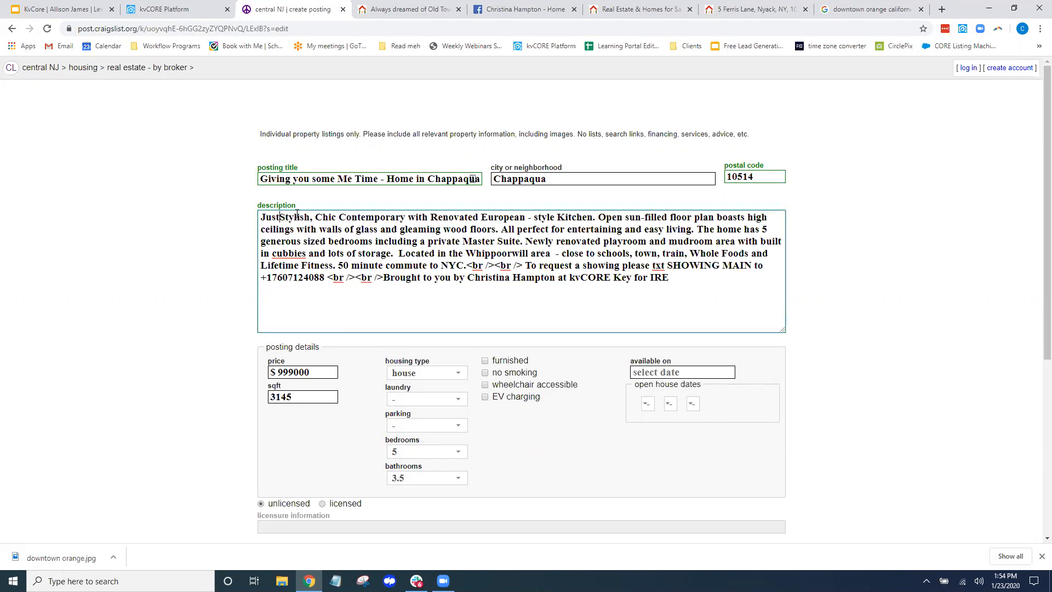
{"action": "type", "text": "!!!"}
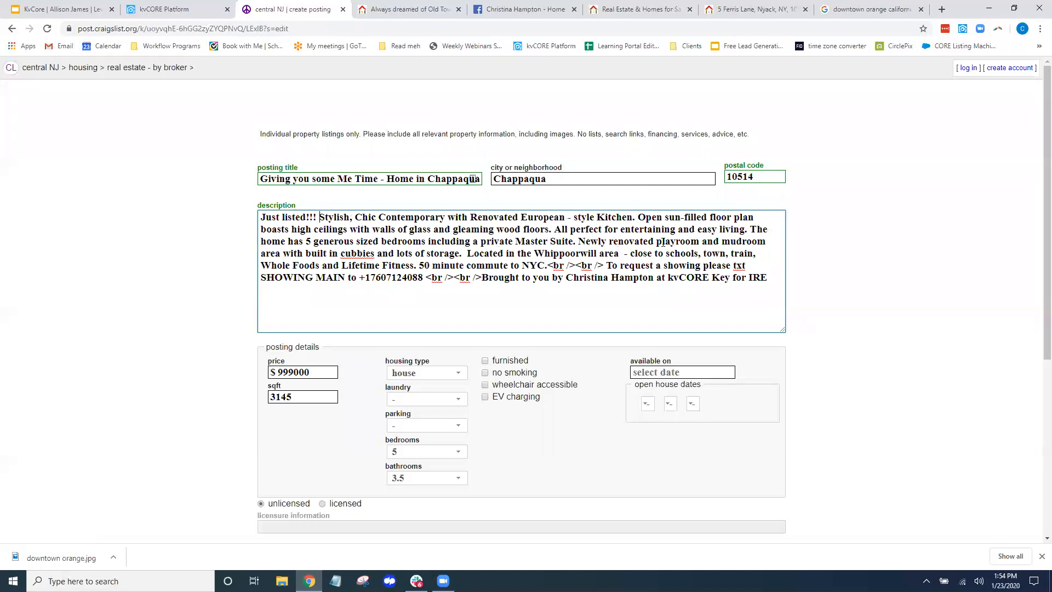
{"action": "left_click", "coordinate": [850, 261]}
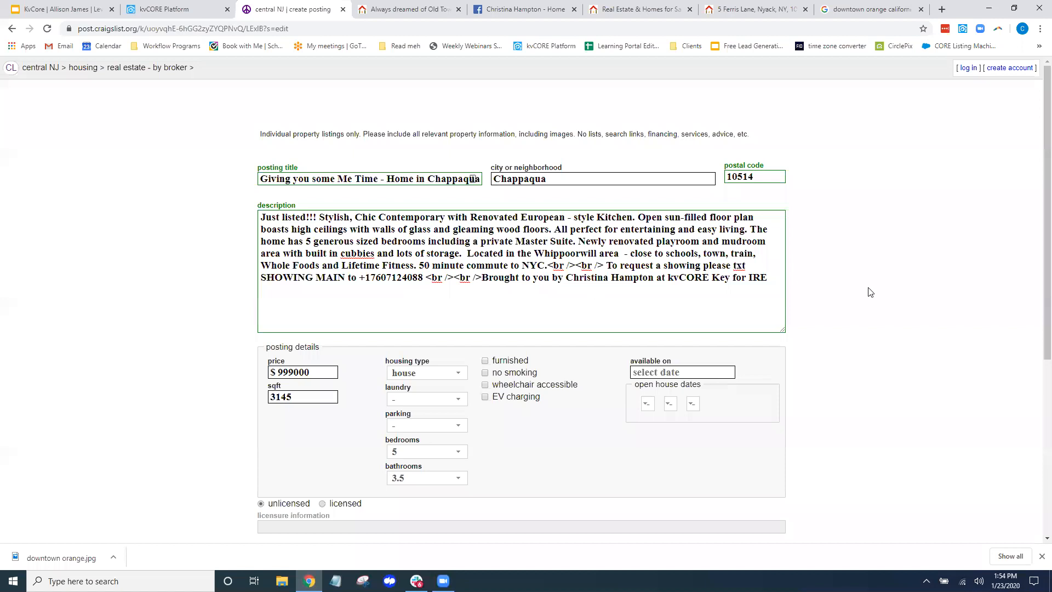
{"action": "scroll", "coordinate": [864, 289], "scroll_direction": "down", "scroll_amount": 5}
{"action": "left_click", "coordinate": [784, 481]}
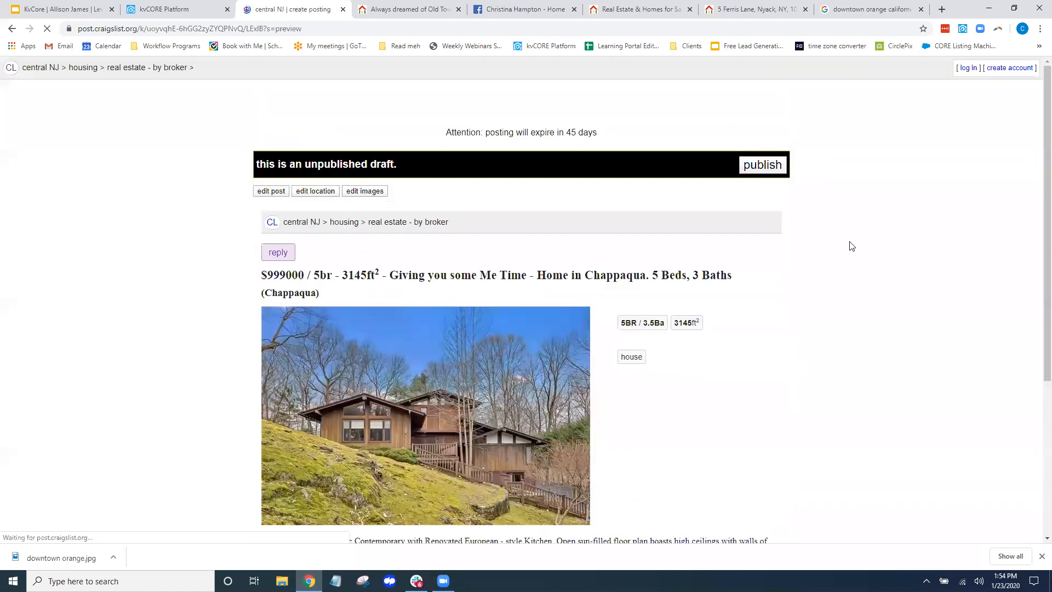
Check the showing-request line in the draft preview, then return to the kvCORE listing
{"action": "scroll", "coordinate": [895, 244], "scroll_direction": "down", "scroll_amount": 3}
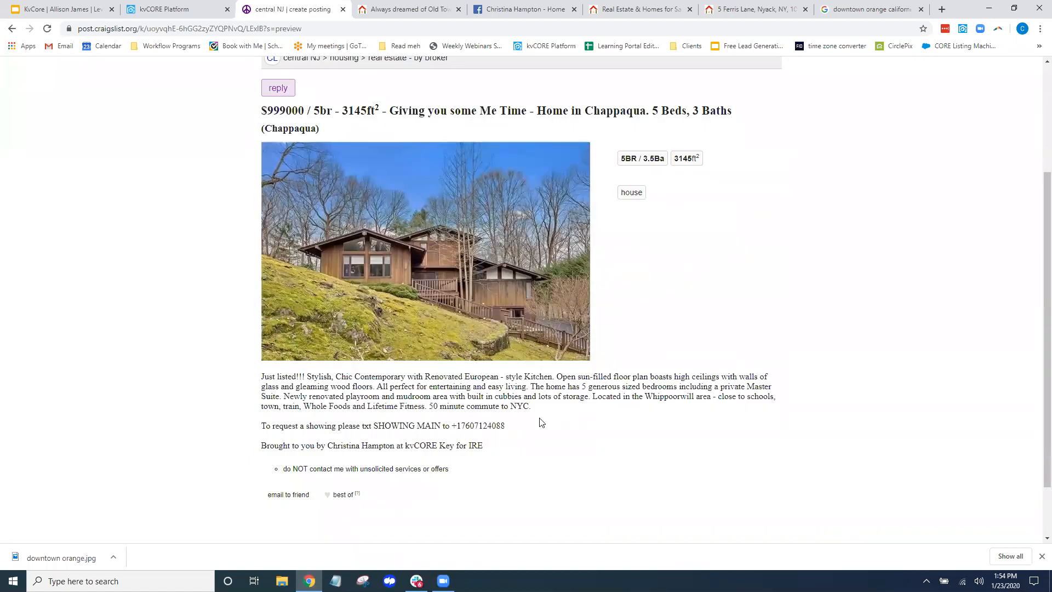
{"action": "left_click_drag", "start_coordinate": [261, 426], "coordinate": [507, 427]}
{"action": "left_click", "coordinate": [912, 341]}
{"action": "left_click", "coordinate": [162, 13]}
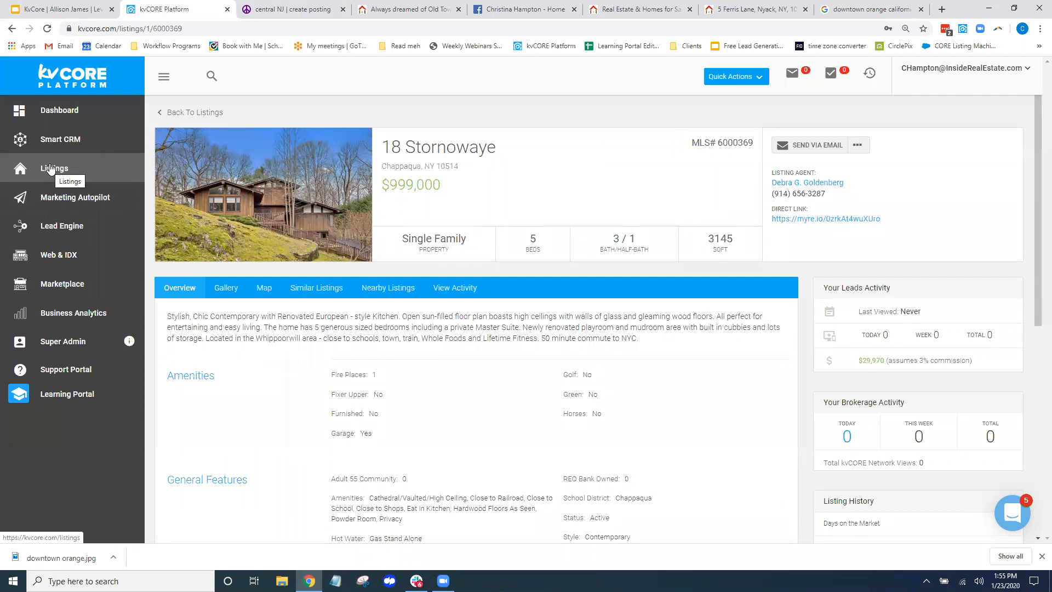
{"action": "left_click", "coordinate": [74, 235]}
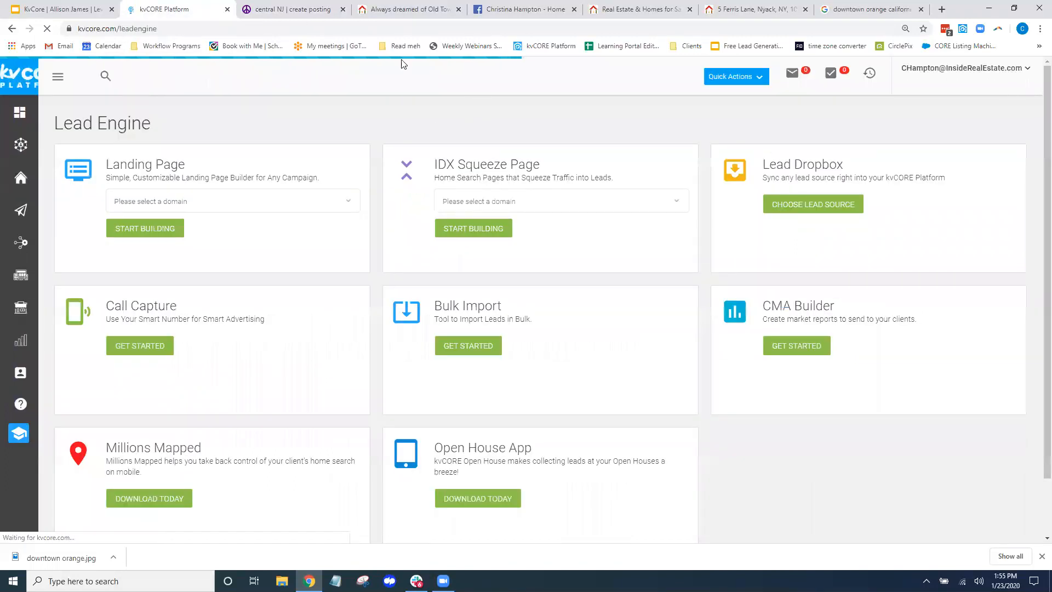
{"action": "left_click_drag", "start_coordinate": [613, 165], "coordinate": [506, 168]}
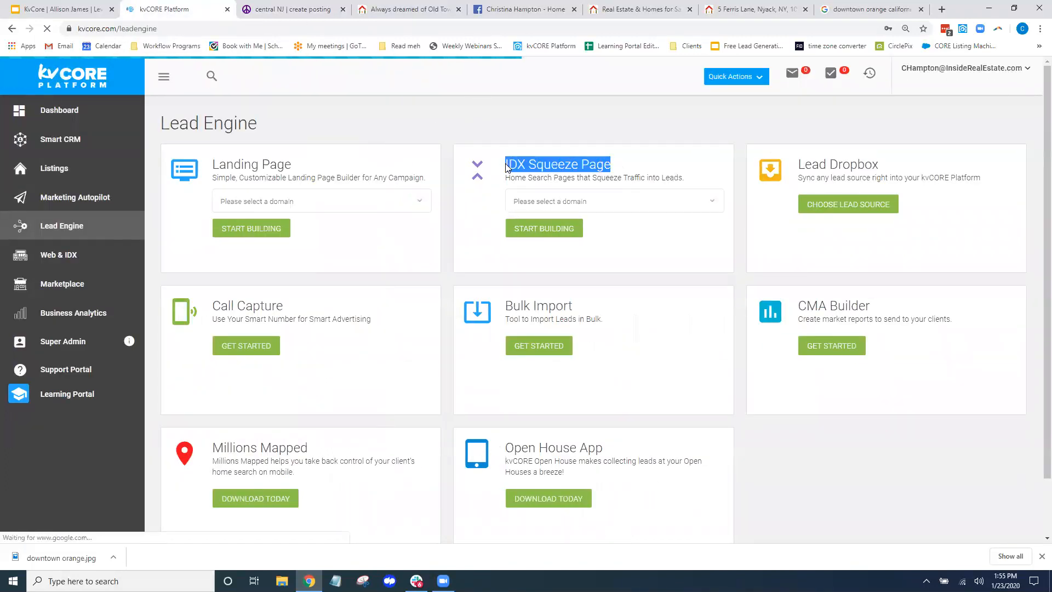
{"action": "left_click", "coordinate": [709, 202]}
{"action": "left_click", "coordinate": [589, 226]}
{"action": "left_click", "coordinate": [548, 230]}
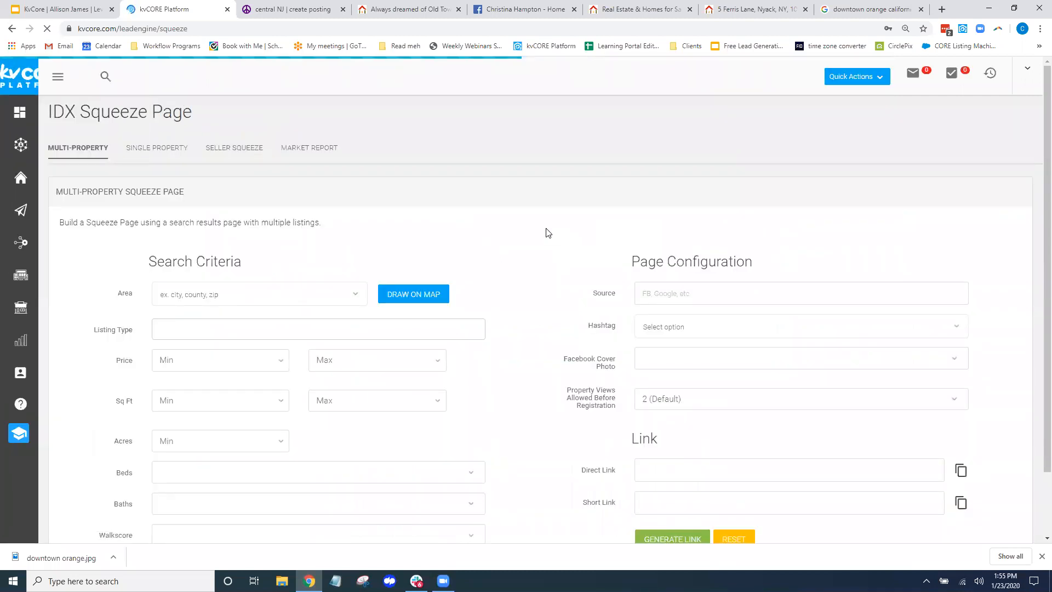
{"action": "left_click", "coordinate": [268, 149]}
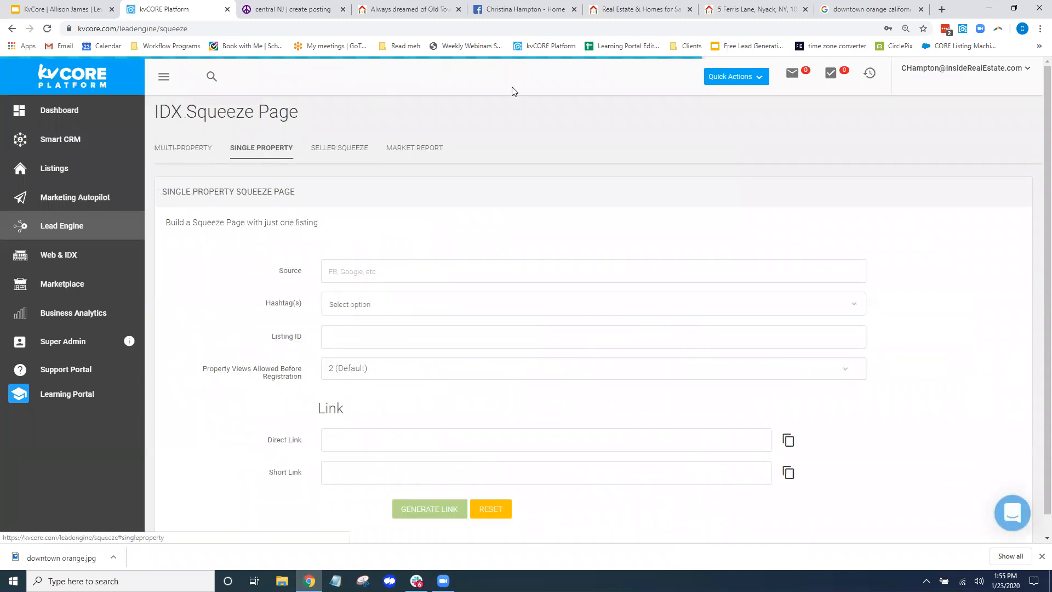
{"action": "left_click", "coordinate": [625, 10]}
{"action": "left_click", "coordinate": [731, 9]}
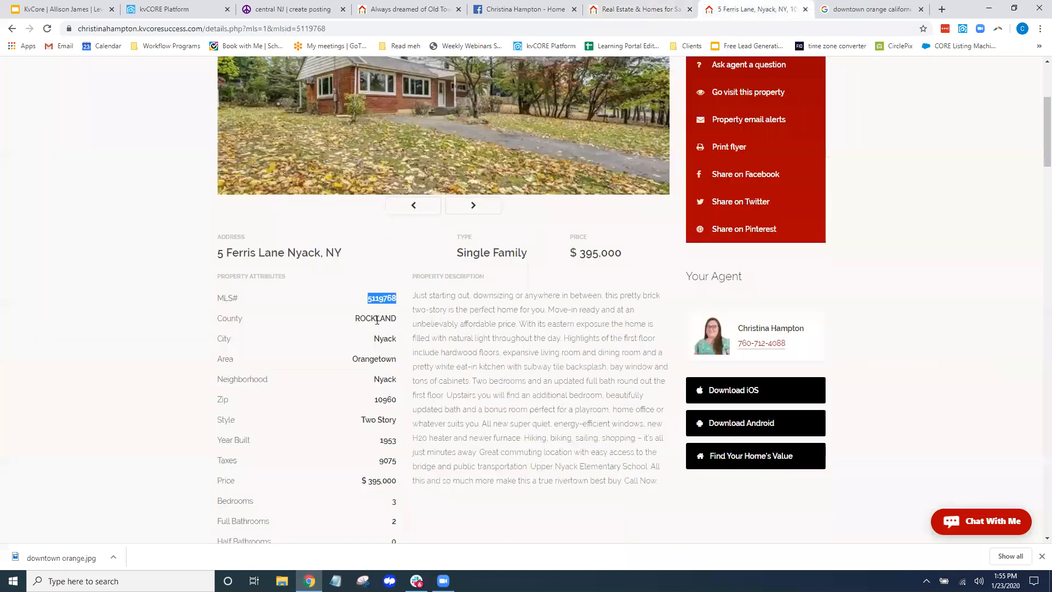
{"action": "left_click", "coordinate": [404, 300]}
{"action": "left_click", "coordinate": [398, 300]}
{"action": "left_click_drag", "start_coordinate": [369, 299], "coordinate": [399, 300]}
{"action": "left_click", "coordinate": [399, 300]}
{"action": "left_click", "coordinate": [399, 300]}
{"action": "double_click", "coordinate": [396, 299]}
{"action": "right_click", "coordinate": [386, 299]}
{"action": "left_click", "coordinate": [408, 308]}
Paste 5119768 as the squeeze page Listing ID and add hashtag 123mainstreet
{"action": "left_click", "coordinate": [164, 8]}
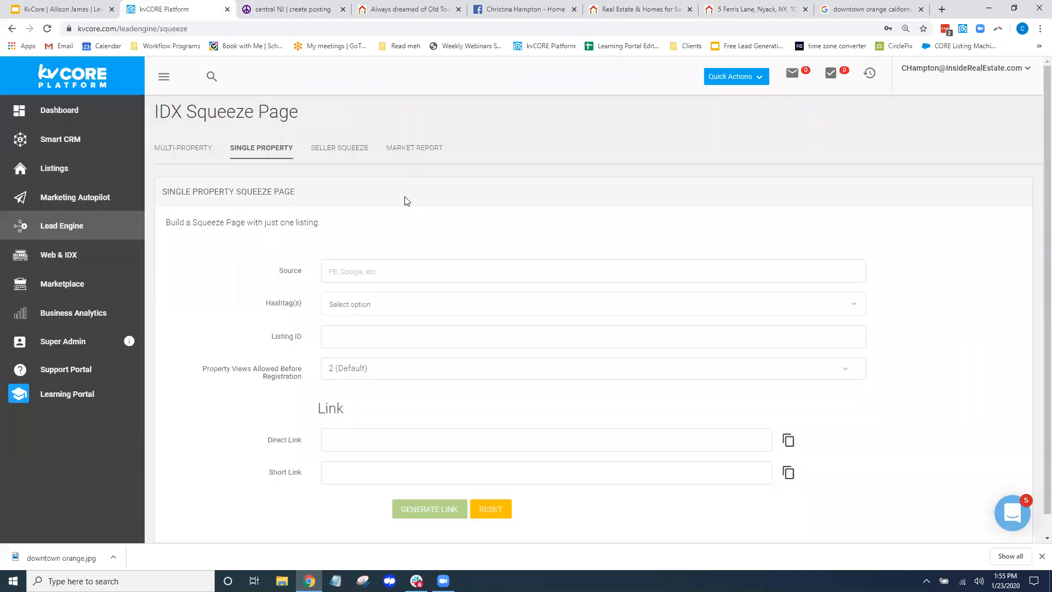
{"action": "left_click", "coordinate": [367, 337]}
{"action": "right_click", "coordinate": [367, 340]}
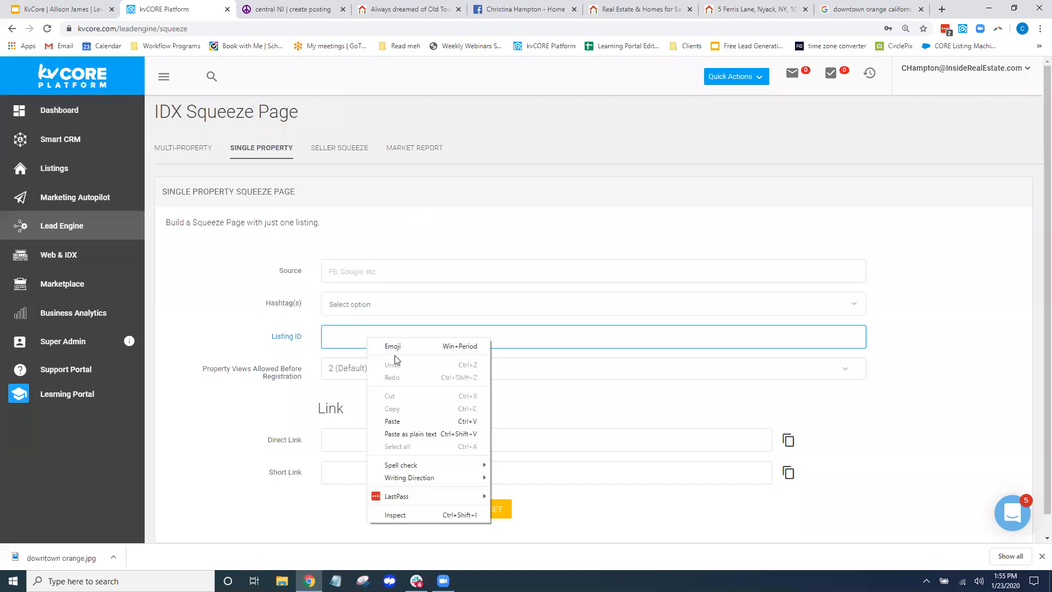
{"action": "left_click", "coordinate": [403, 421]}
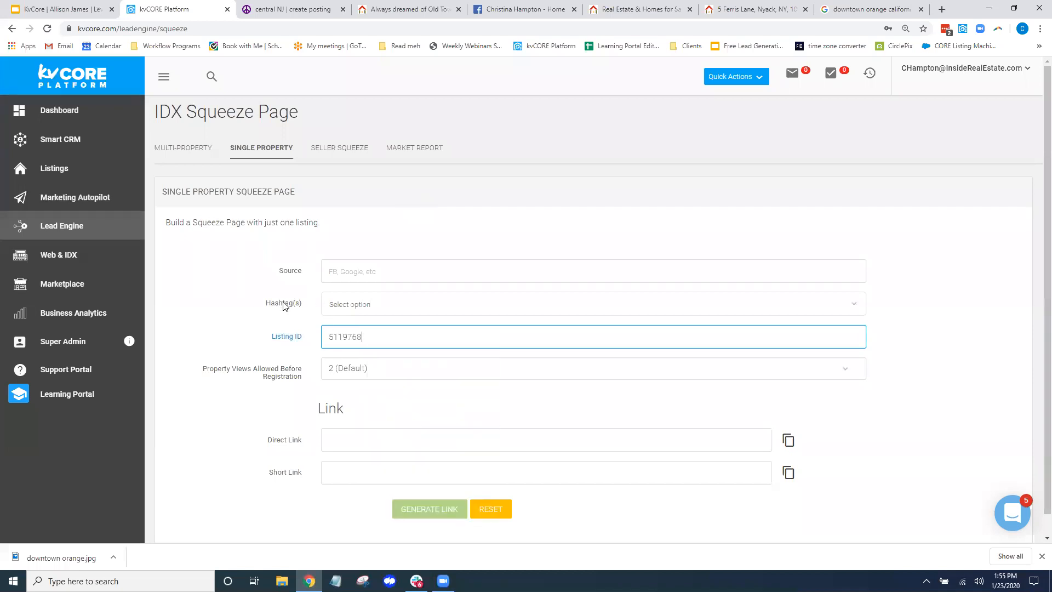
{"action": "left_click", "coordinate": [339, 304]}
{"action": "type", "text": "123"}
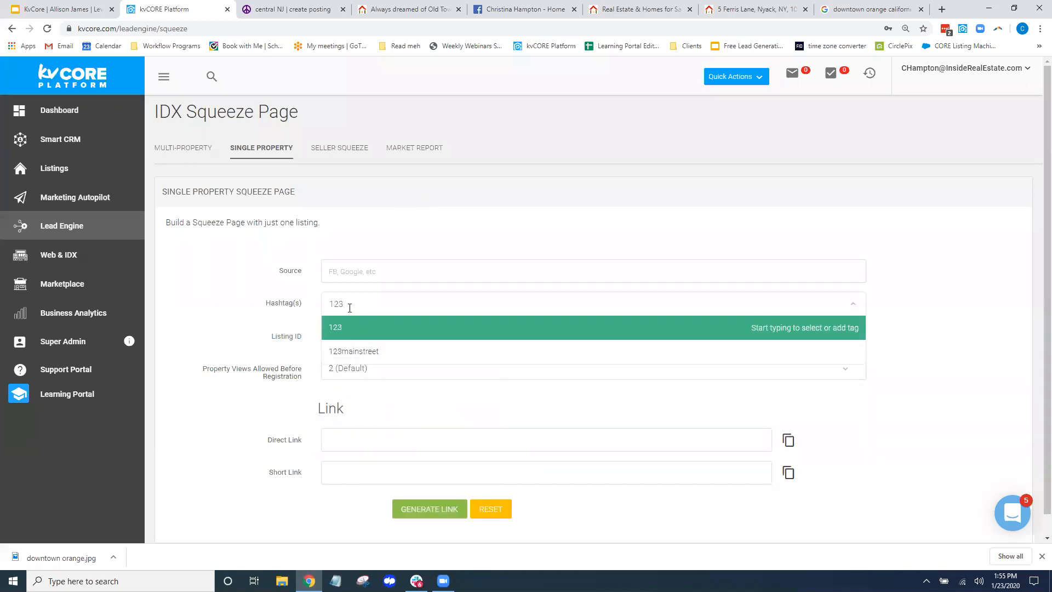
{"action": "left_click", "coordinate": [393, 350]}
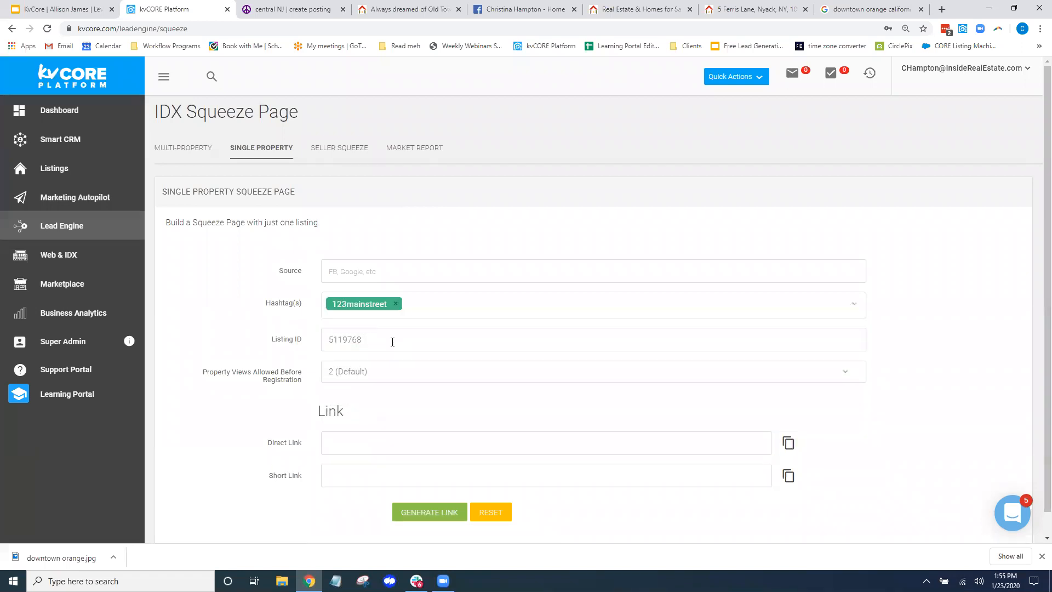
Set Source to 'FB Business', generate the links and copy the Direct Link
{"action": "left_click", "coordinate": [367, 267]}
{"action": "type", "text": "FB Business"}
{"action": "left_click_drag", "start_coordinate": [202, 372], "coordinate": [304, 381]}
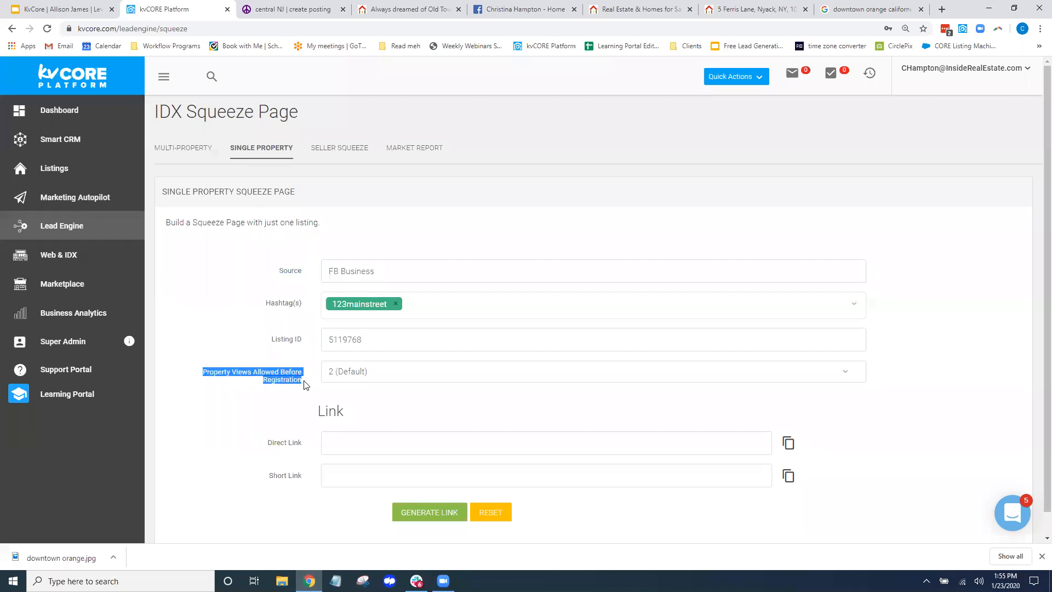
{"action": "left_click", "coordinate": [426, 519]}
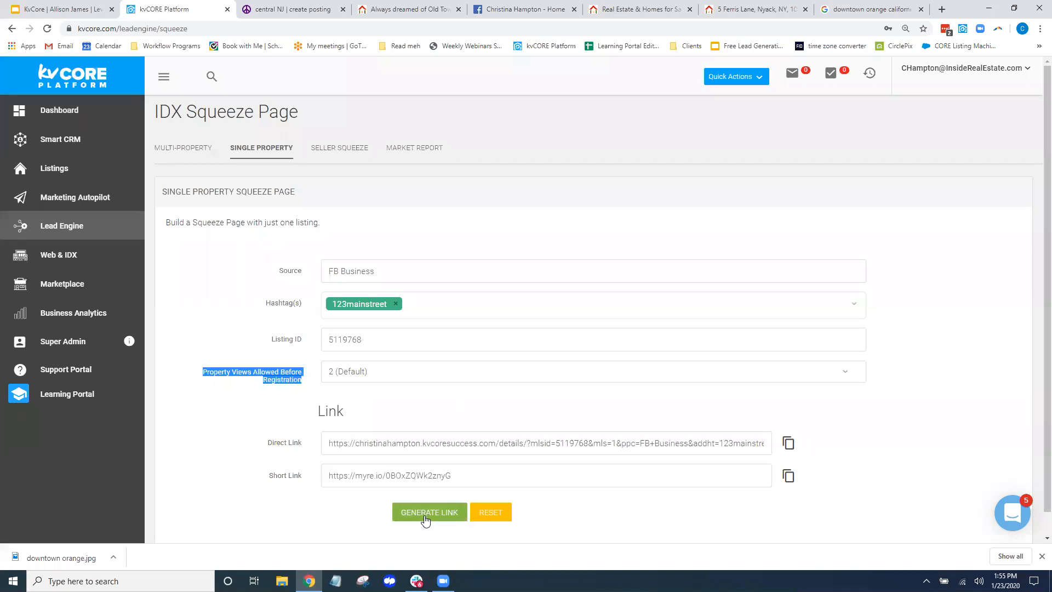
{"action": "left_click", "coordinate": [788, 443]}
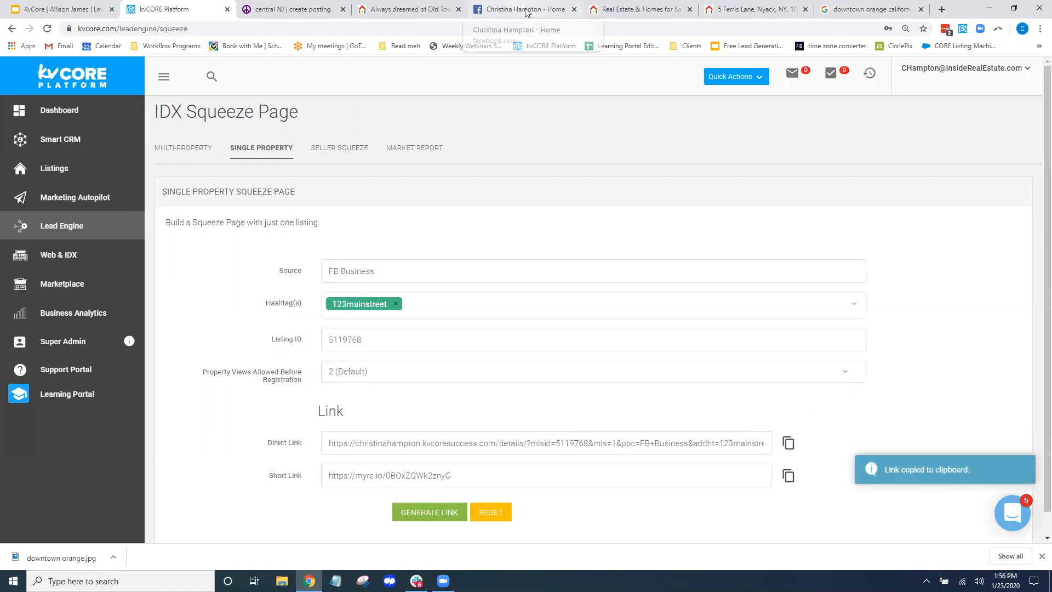
{"action": "left_click", "coordinate": [526, 10]}
Start a page post with the listing link, reading 'Just listed!!! / Updated kitchen! / Click below for more photos!'
{"action": "scroll", "coordinate": [466, 329], "scroll_direction": "up", "scroll_amount": 5}
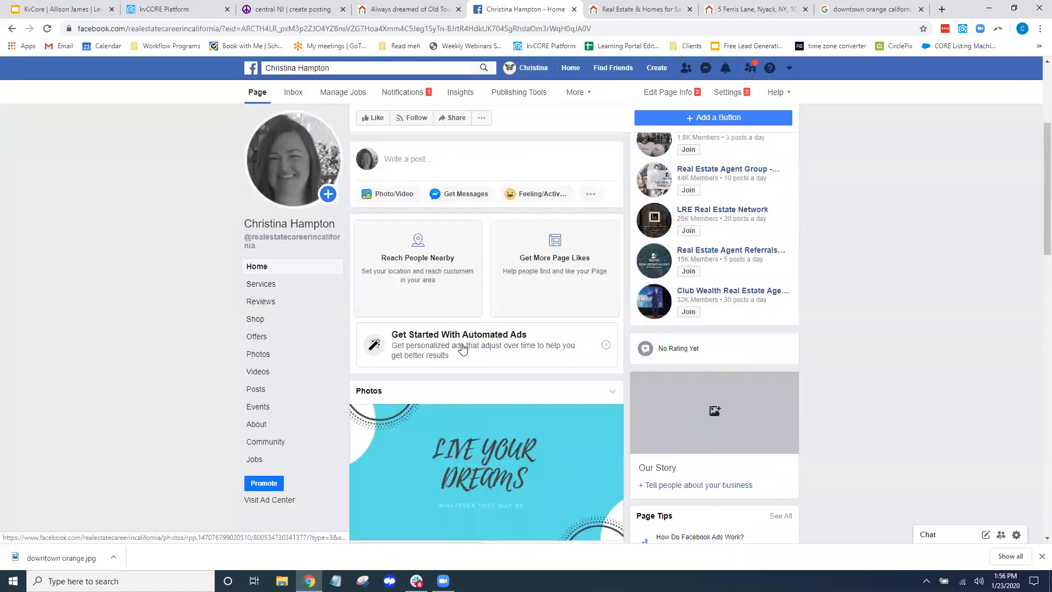
{"action": "scroll", "coordinate": [464, 349], "scroll_direction": "up", "scroll_amount": 4}
{"action": "scroll", "coordinate": [465, 348], "scroll_direction": "down", "scroll_amount": 2}
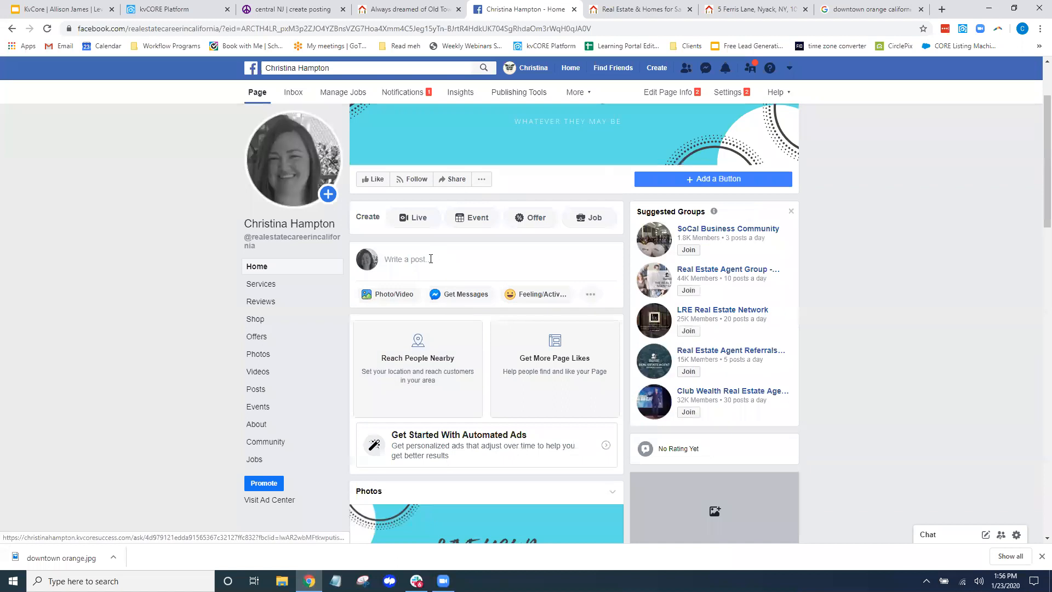
{"action": "left_click", "coordinate": [431, 258]}
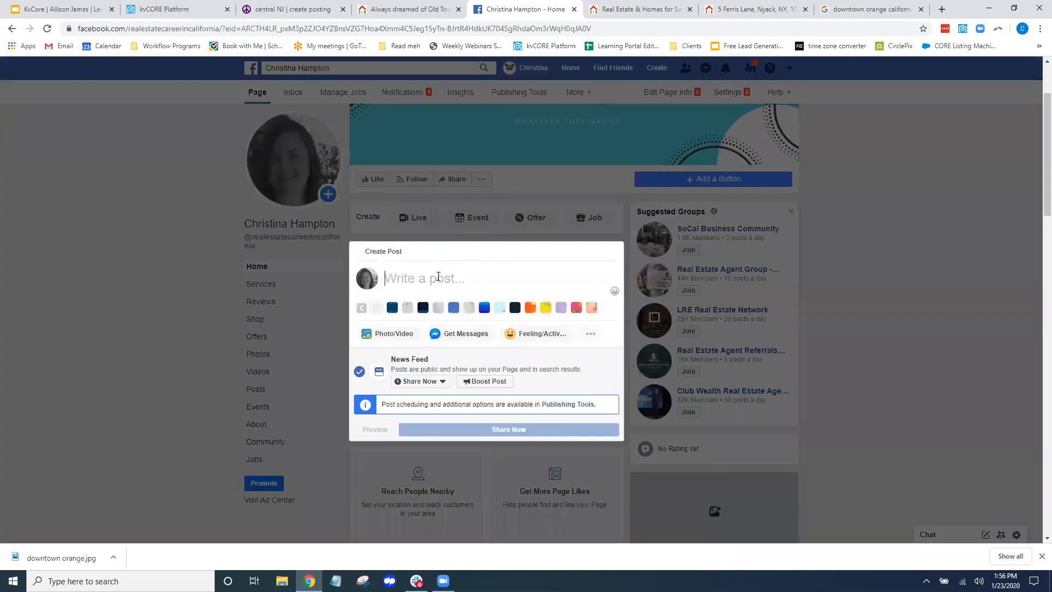
{"action": "key", "text": "ctrl+v"}
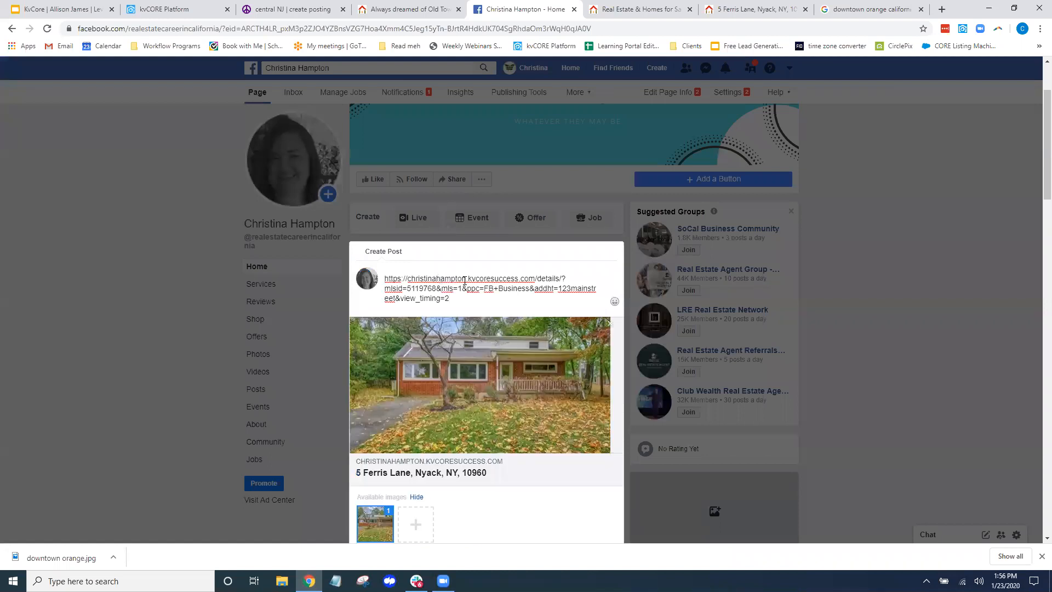
{"action": "left_click_drag", "start_coordinate": [451, 299], "coordinate": [384, 275]}
{"action": "type", "text": "Jus"}
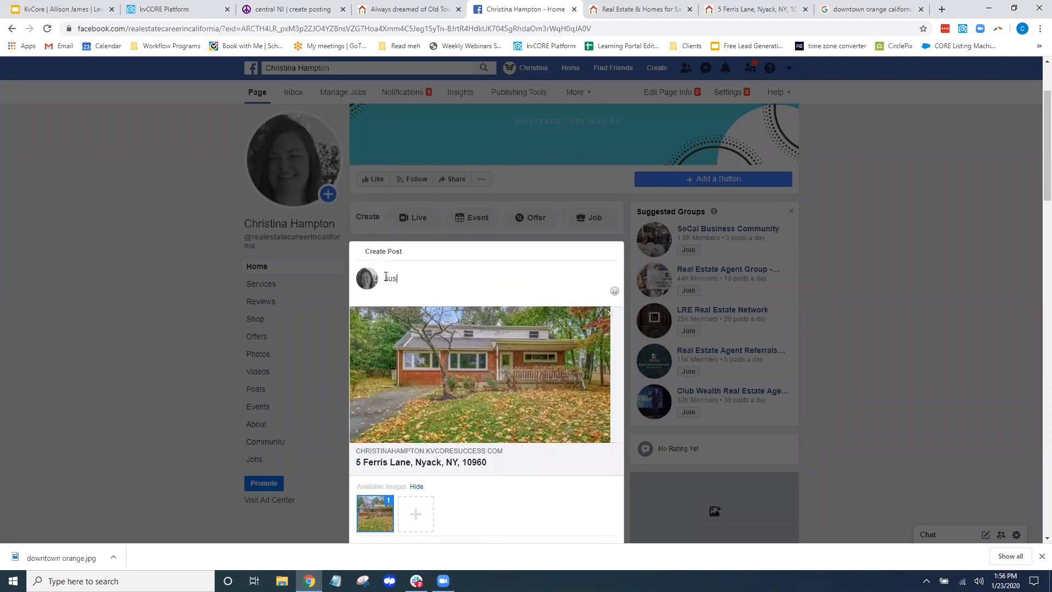
{"action": "type", "text": "t listed!!!!"}
{"action": "key", "text": "Return"}
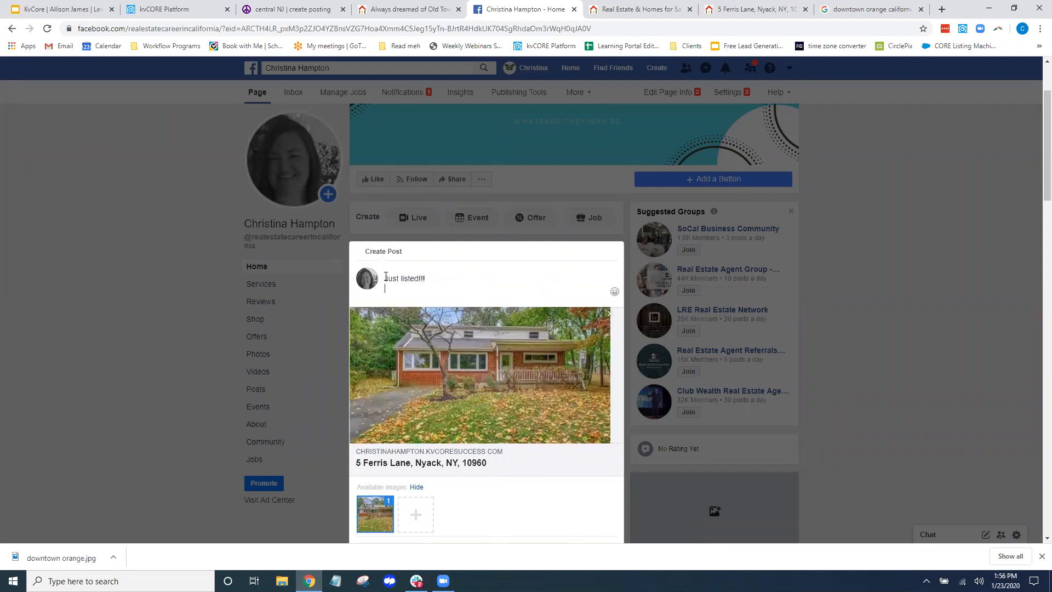
{"action": "type", "text": "Updated kitchen!"}
{"action": "key", "text": "Return"}
{"action": "type", "text": "Click belo"}
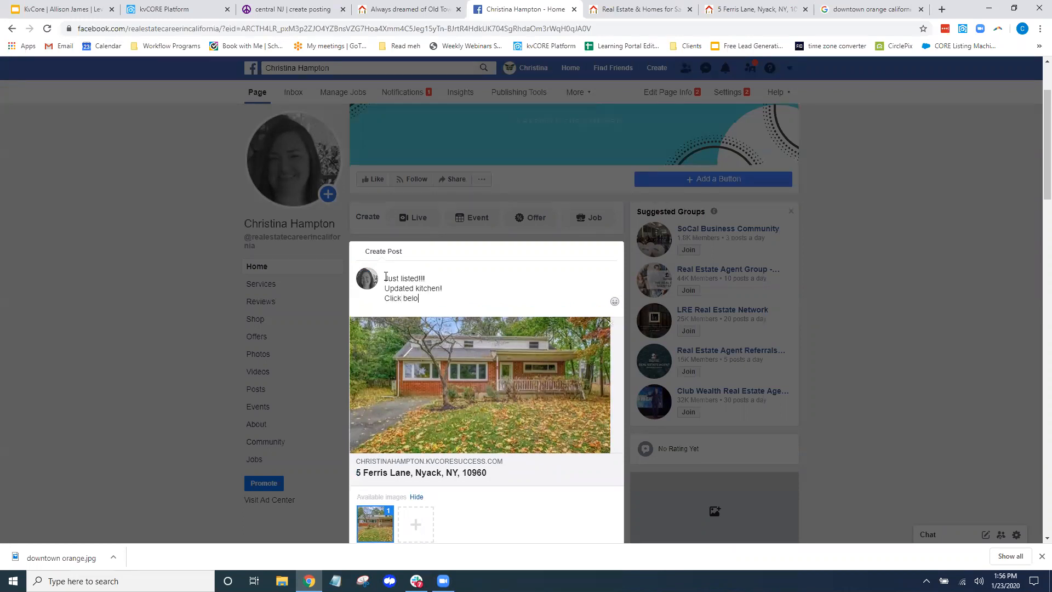
{"action": "type", "text": "w for more photos!"}
Add an eyes emoji to the post and publish it
{"action": "left_click", "coordinate": [613, 311]}
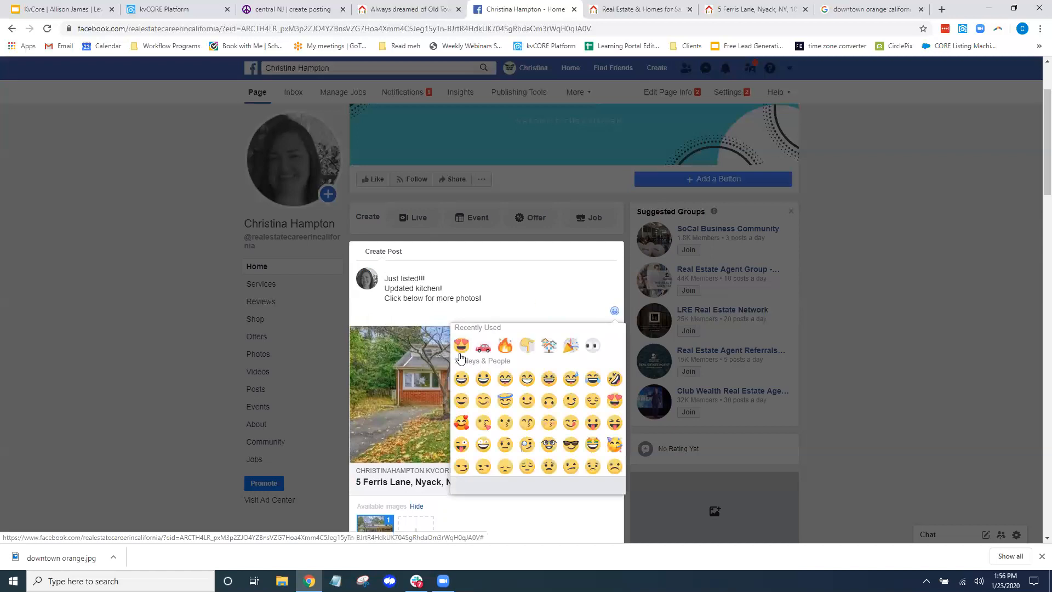
{"action": "left_click", "coordinate": [593, 346]}
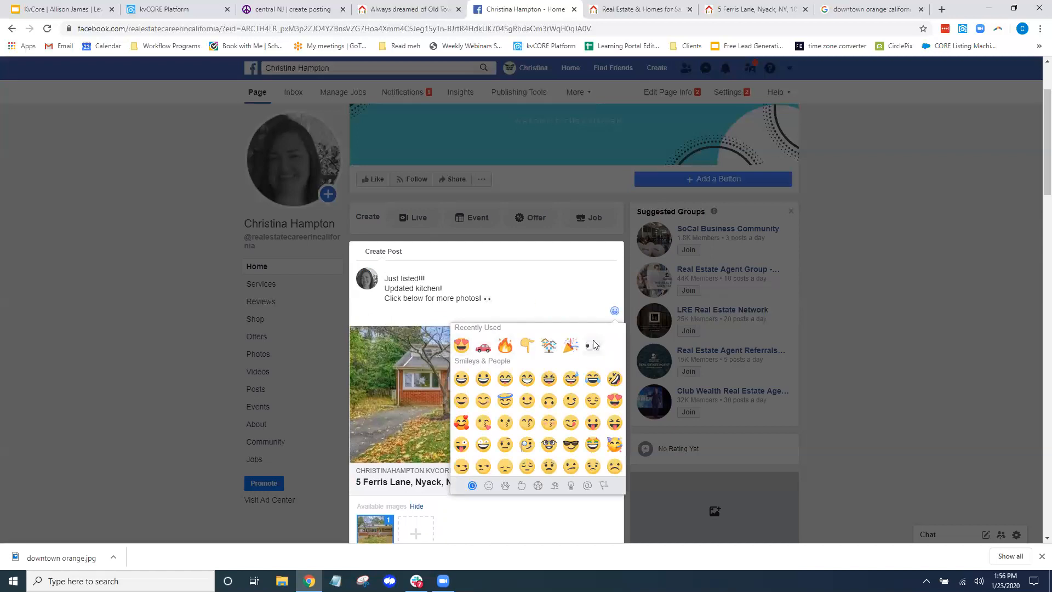
{"action": "left_click", "coordinate": [525, 300]}
{"action": "scroll", "coordinate": [521, 300], "scroll_direction": "down", "scroll_amount": 4}
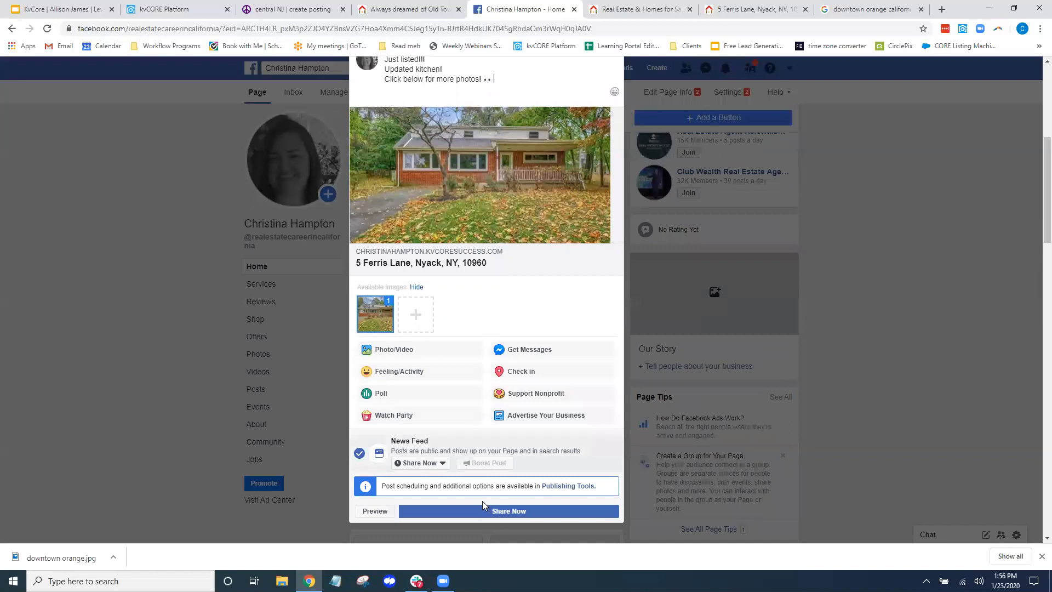
{"action": "left_click", "coordinate": [494, 511]}
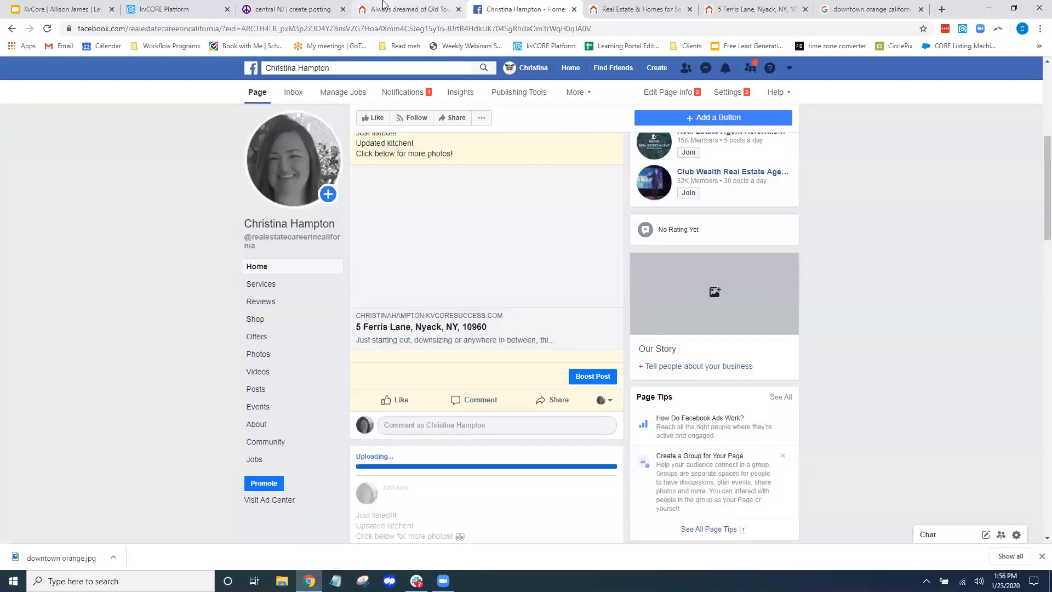
Review the Multi-Property, Single Property and Seller squeeze page forms, then return to Lead Engine
{"action": "left_click", "coordinate": [170, 10]}
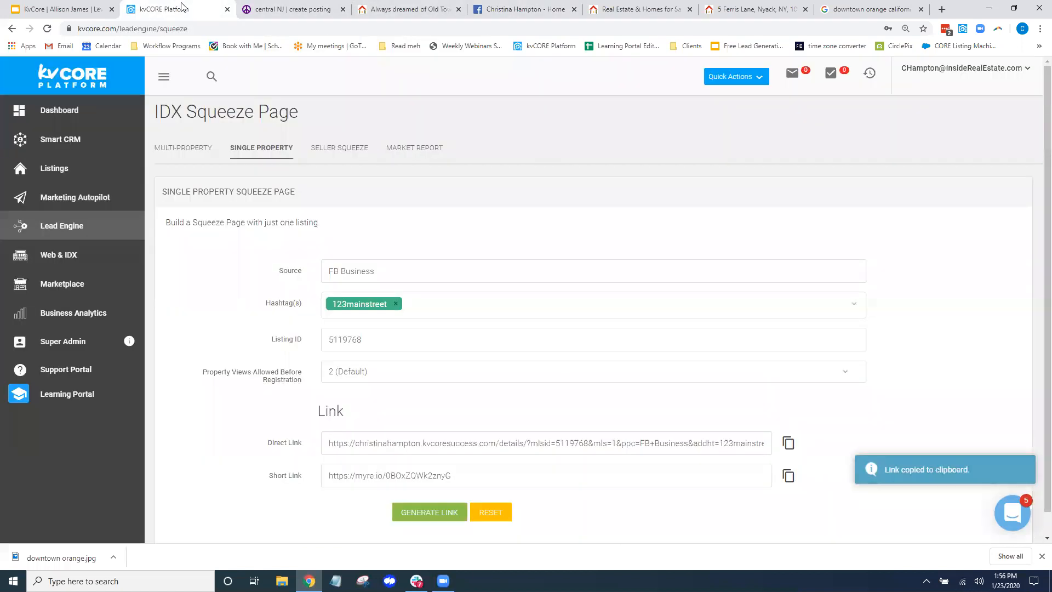
{"action": "left_click", "coordinate": [183, 148]}
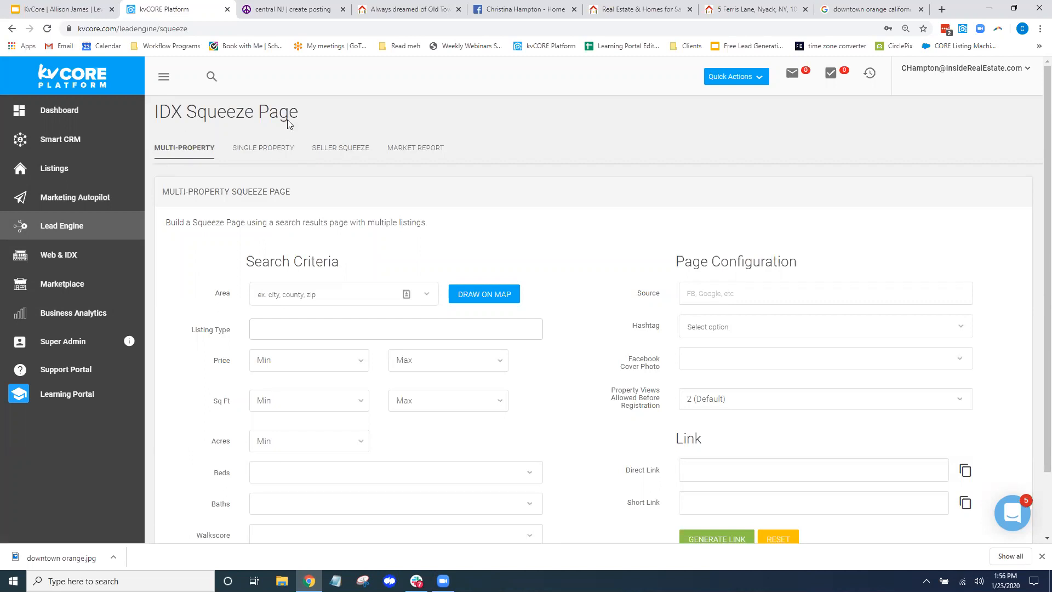
{"action": "left_click", "coordinate": [269, 148]}
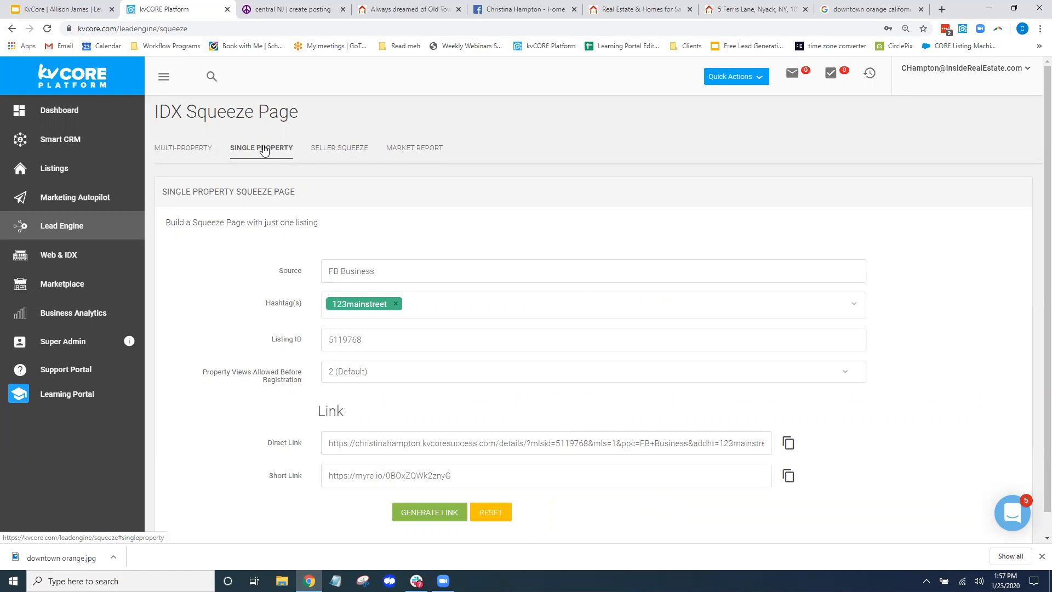
{"action": "left_click", "coordinate": [341, 147]}
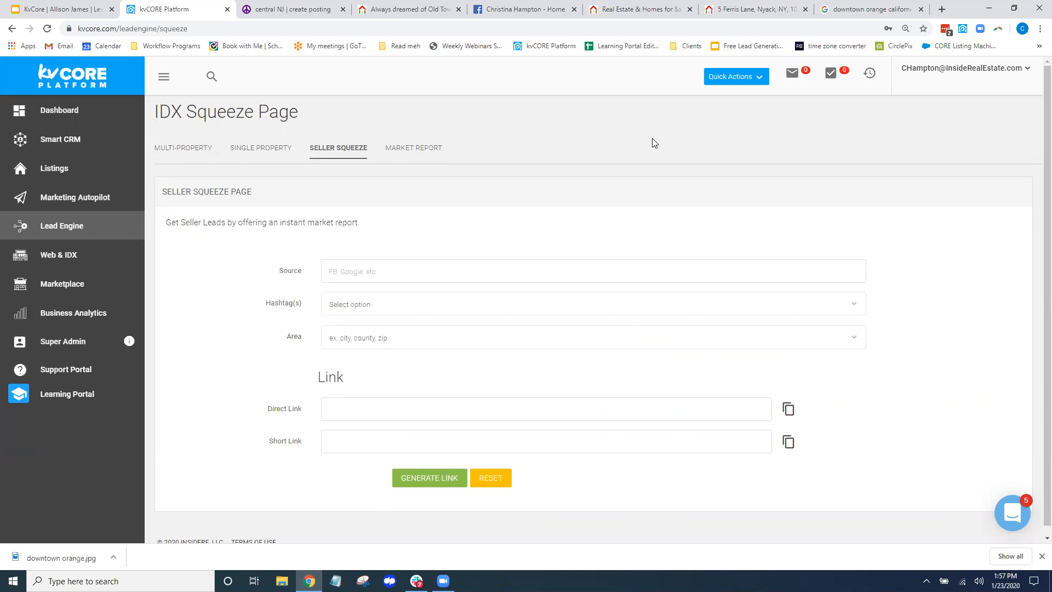
{"action": "left_click", "coordinate": [63, 227]}
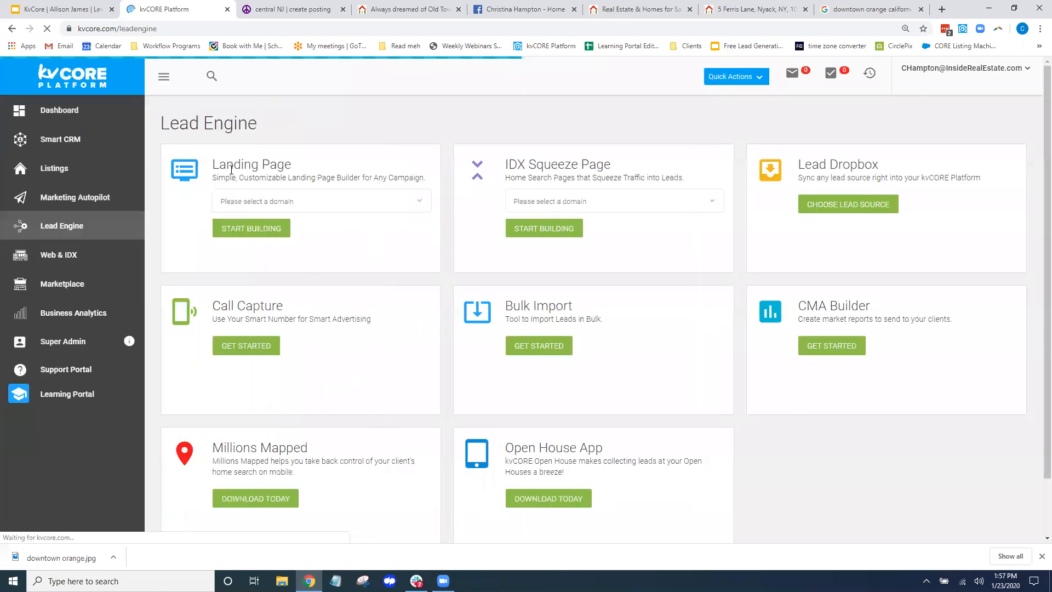
Point out the Landing Page tool, then list the IDX Squeeze Page domain choices
{"action": "left_click_drag", "start_coordinate": [291, 165], "coordinate": [212, 164]}
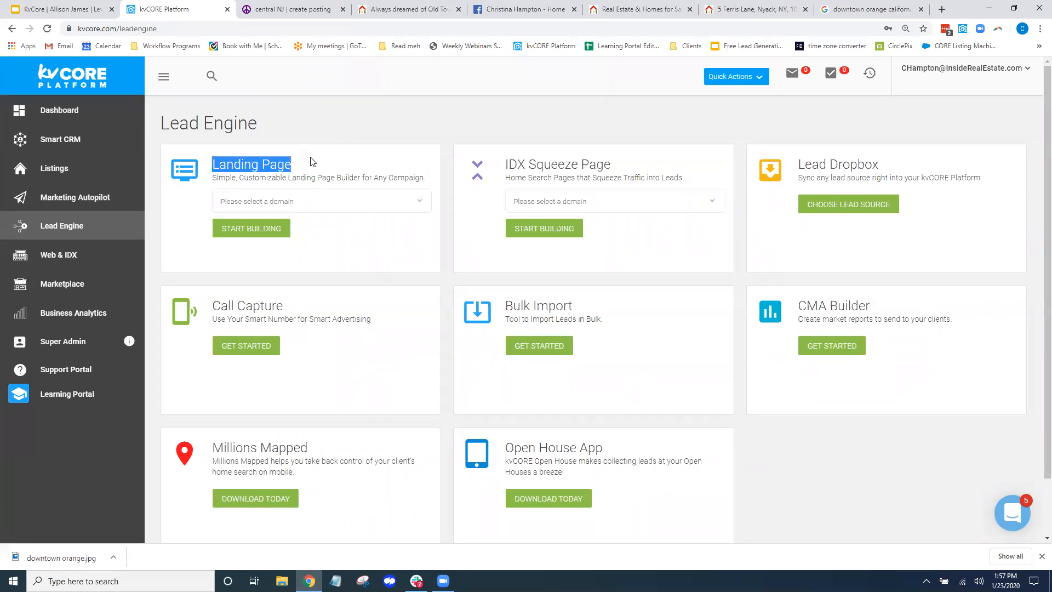
{"action": "left_click", "coordinate": [442, 118]}
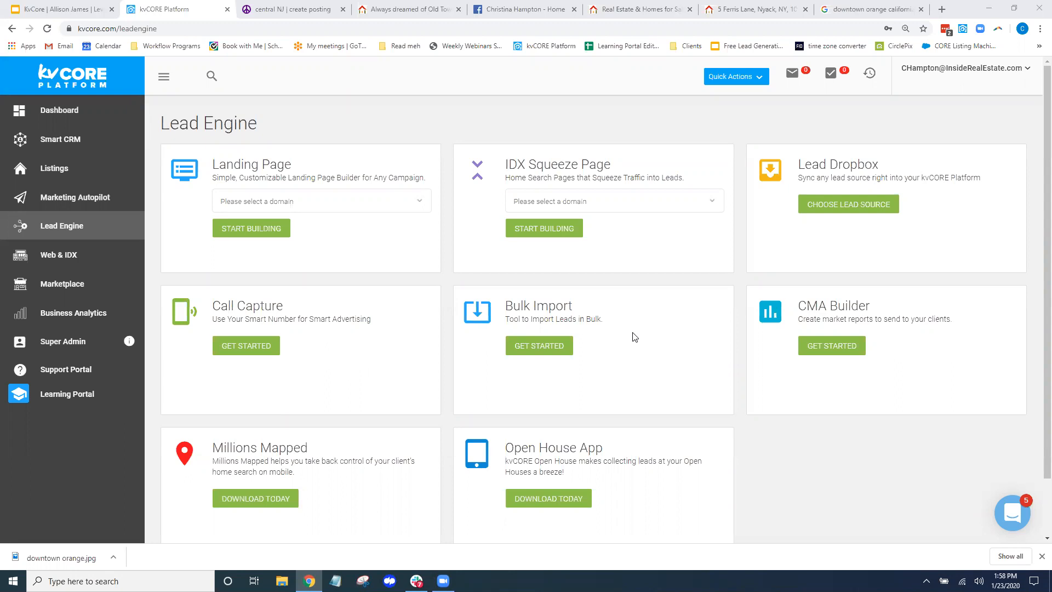
{"action": "left_click", "coordinate": [622, 202]}
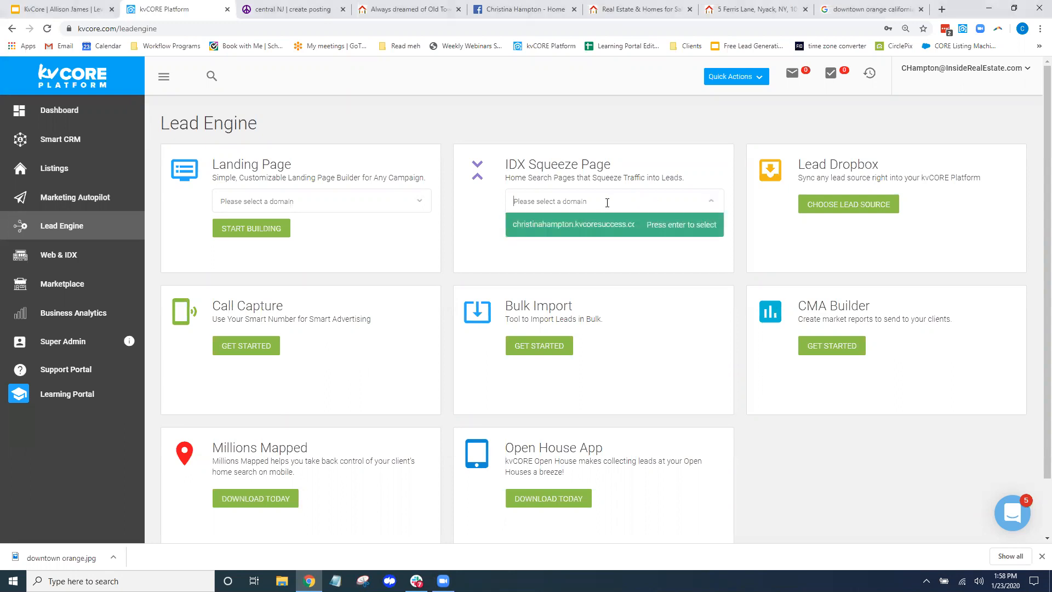
Start a Multi-Property squeeze page on the agent's domain and compare it with the Old Town landing page
{"action": "left_click", "coordinate": [553, 230]}
{"action": "left_click", "coordinate": [546, 233]}
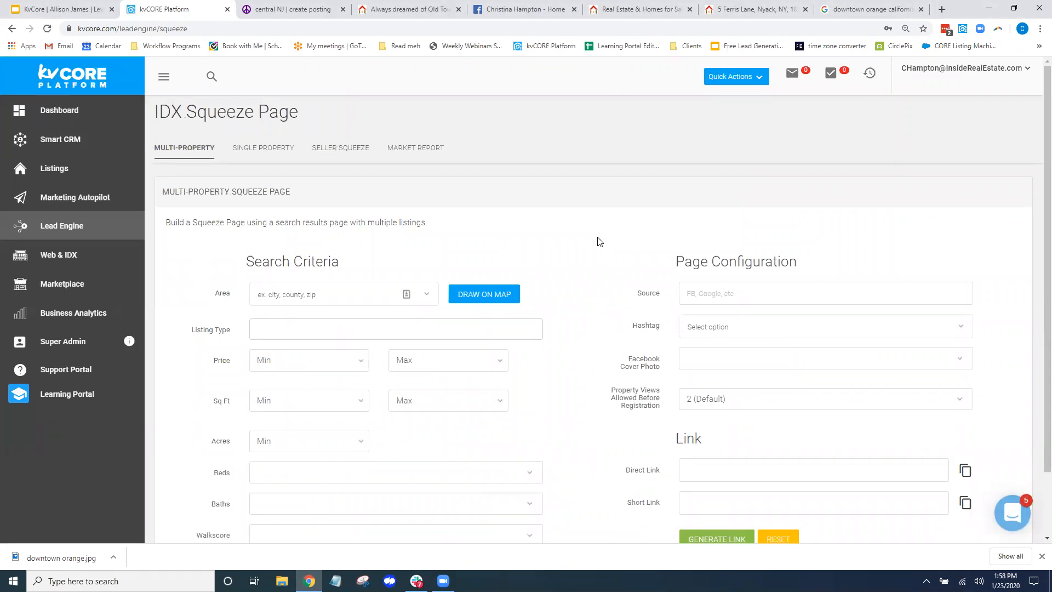
{"action": "scroll", "coordinate": [597, 242], "scroll_direction": "down", "scroll_amount": 2}
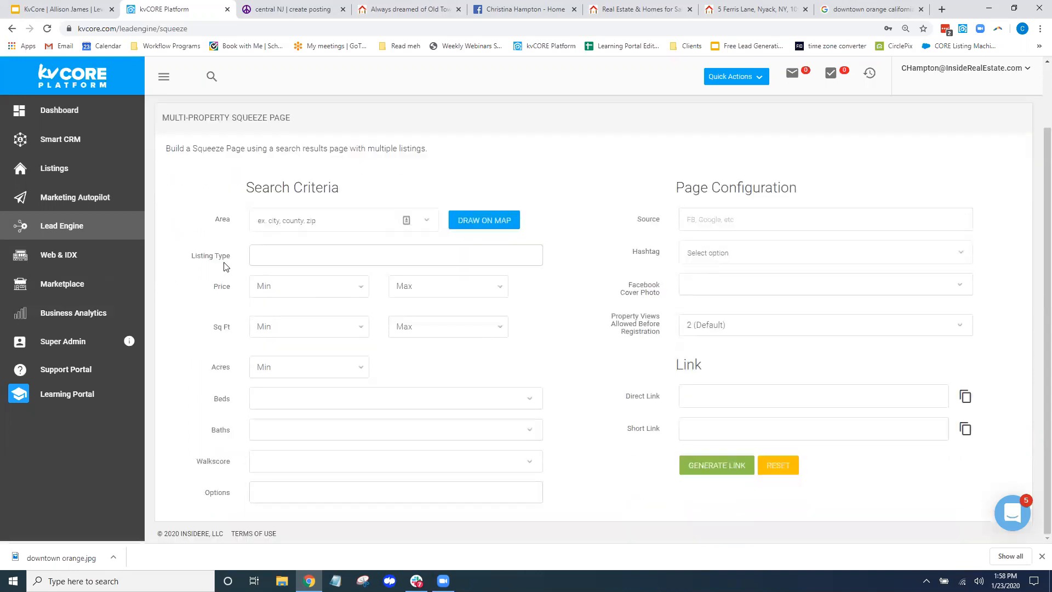
{"action": "left_click_drag", "start_coordinate": [187, 258], "coordinate": [242, 488]}
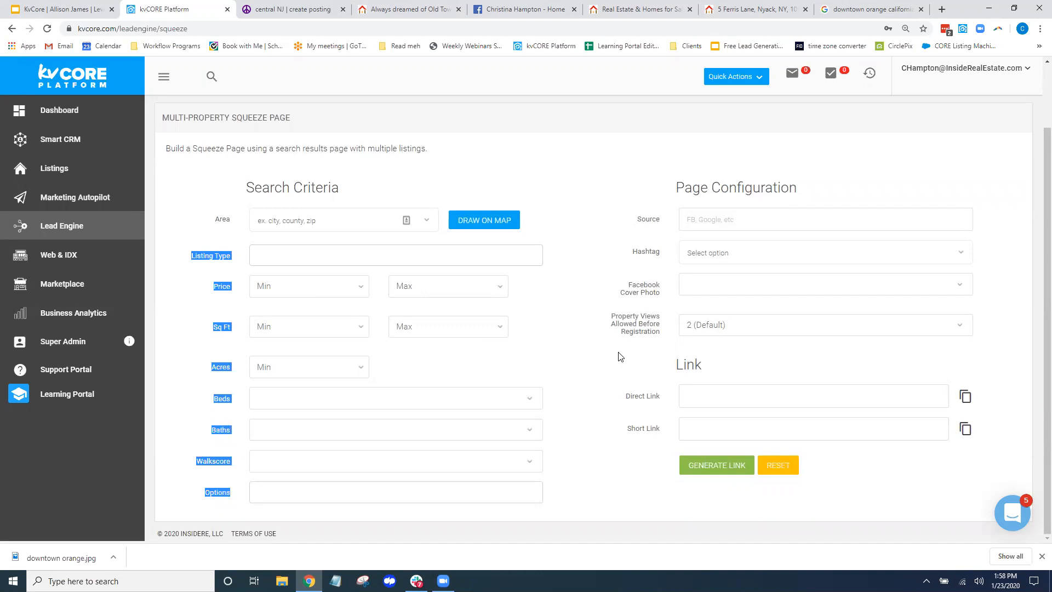
{"action": "left_click", "coordinate": [597, 441]}
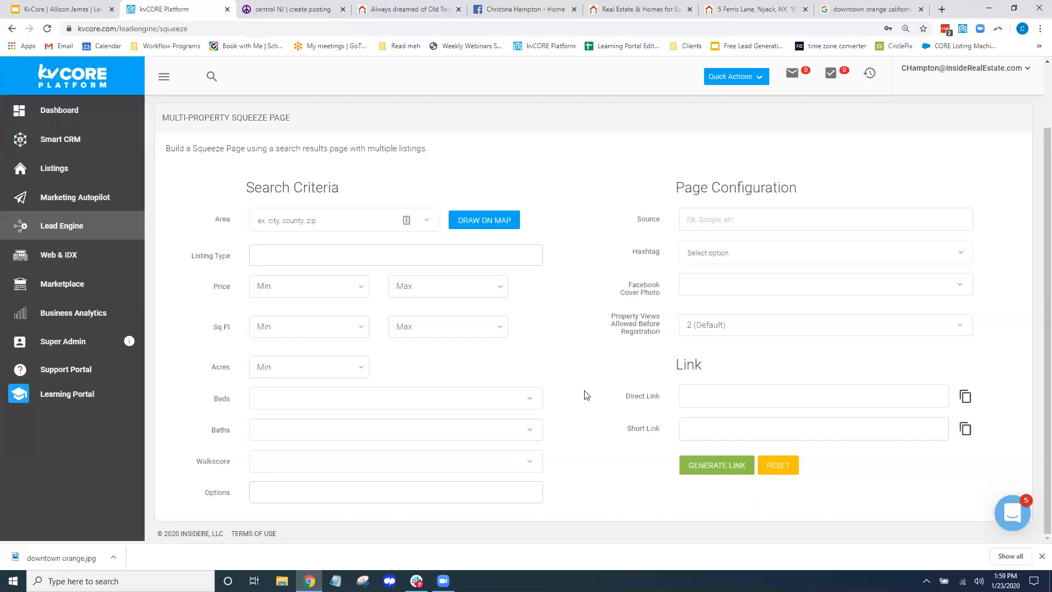
{"action": "left_click", "coordinate": [414, 11]}
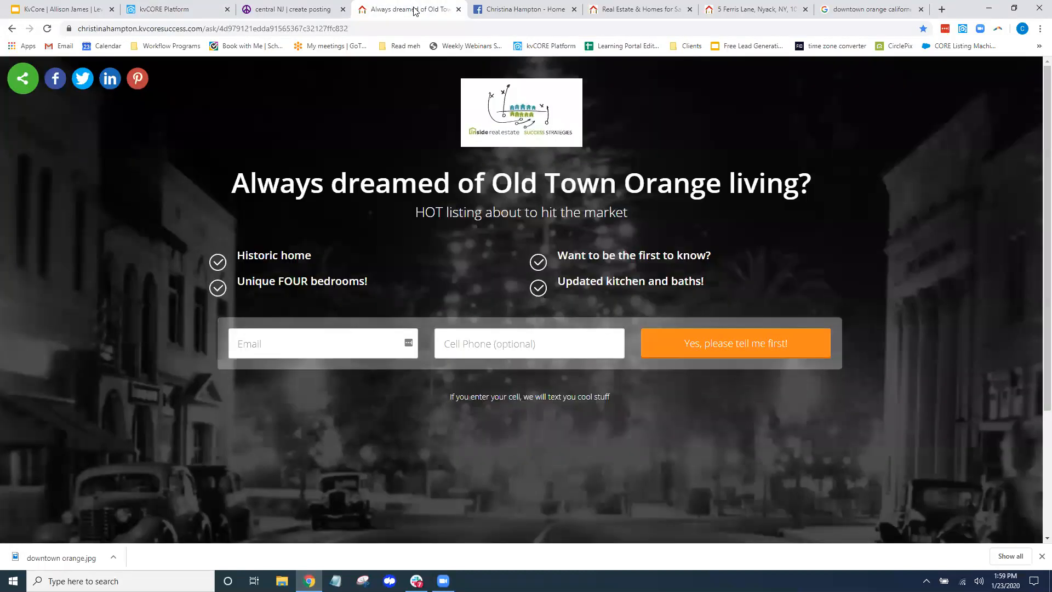
{"action": "left_click", "coordinate": [176, 9]}
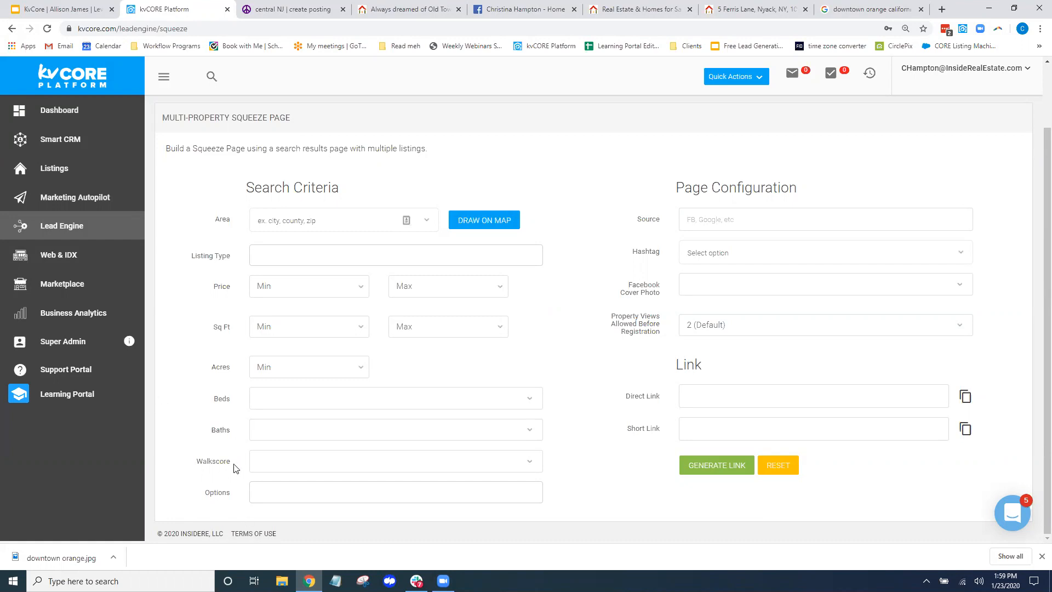
Add Just Listed to the squeeze page Options and set Area to city:Nyack
{"action": "left_click_drag", "start_coordinate": [232, 493], "coordinate": [205, 497]}
{"action": "left_click", "coordinate": [300, 490]}
{"action": "scroll", "coordinate": [318, 482], "scroll_direction": "down", "scroll_amount": 3}
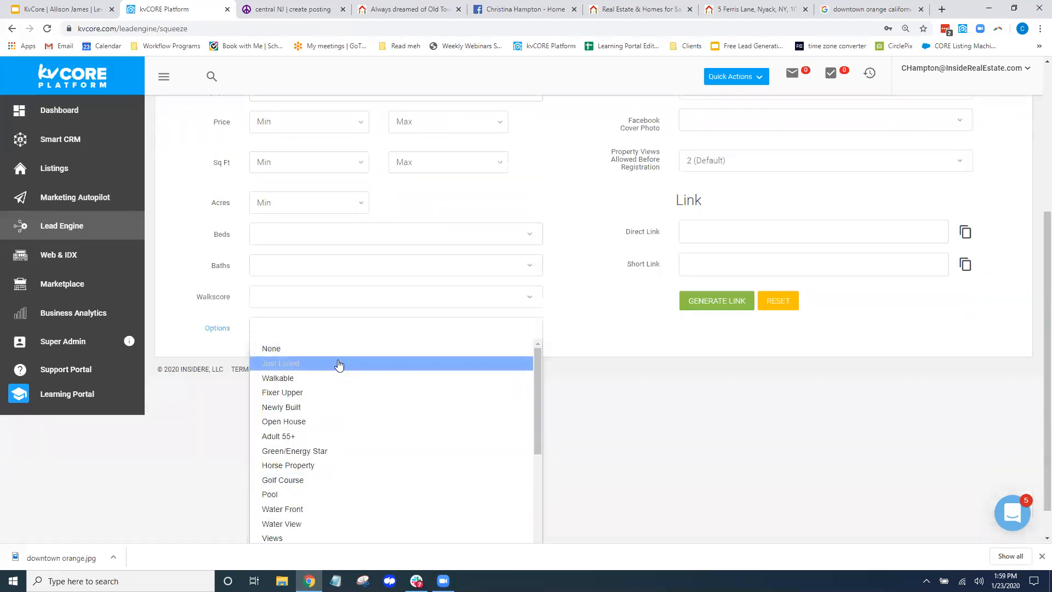
{"action": "left_click", "coordinate": [339, 364]}
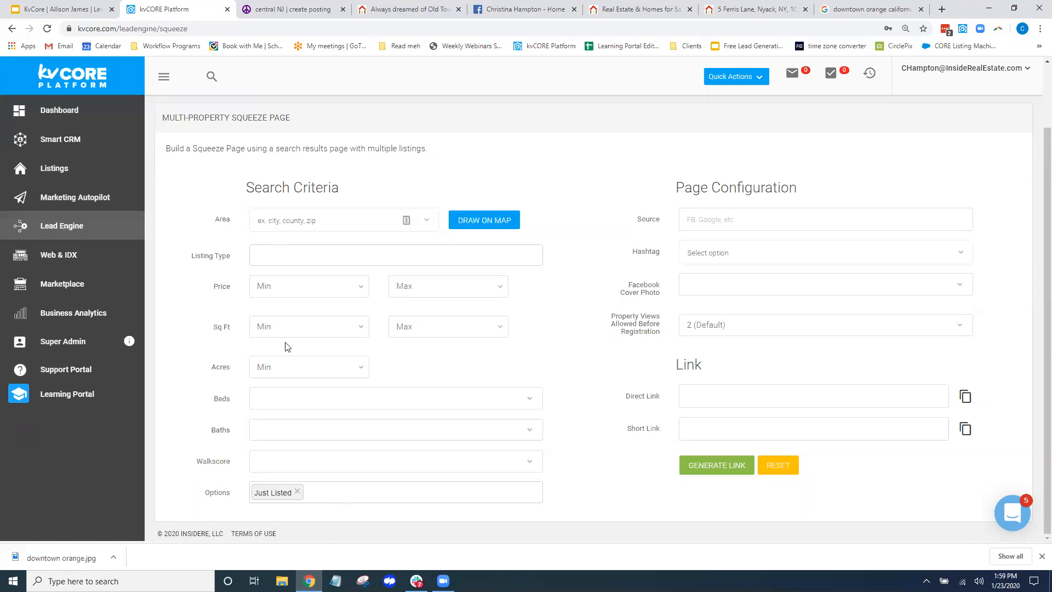
{"action": "left_click", "coordinate": [314, 222]}
{"action": "type", "text": "nyack"}
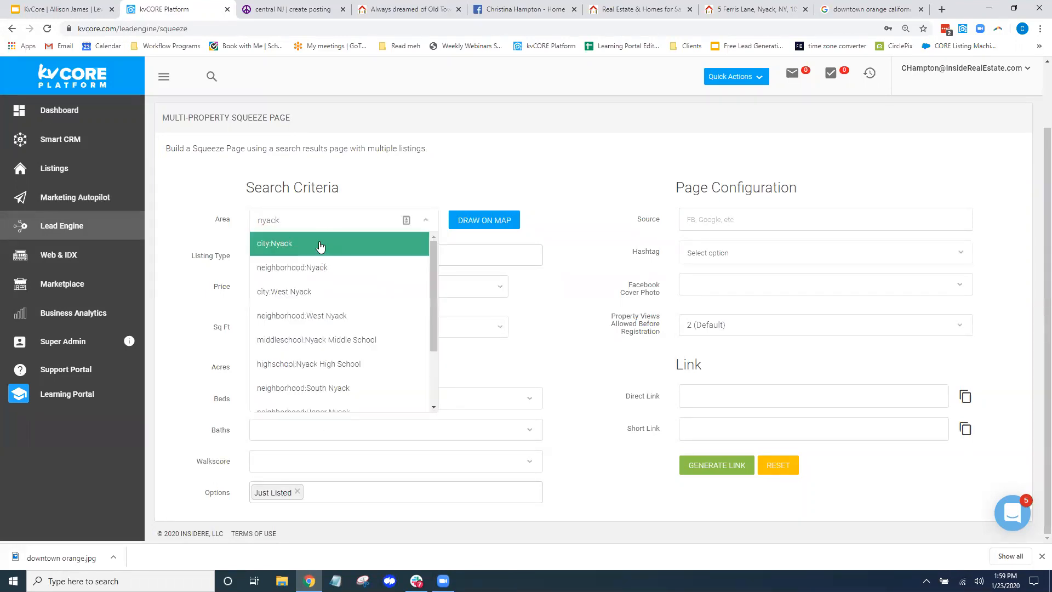
{"action": "left_click", "coordinate": [321, 243]}
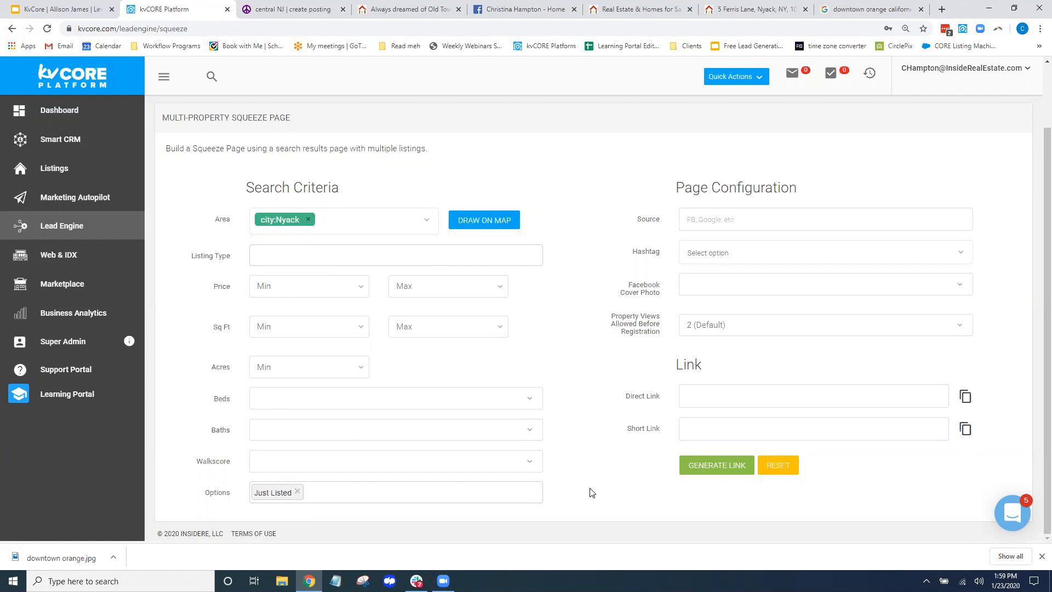
Remove Just Listed from Options, review the form, and go to Property Listings
{"action": "left_click", "coordinate": [297, 492]}
{"action": "scroll", "coordinate": [349, 498], "scroll_direction": "down", "scroll_amount": 3}
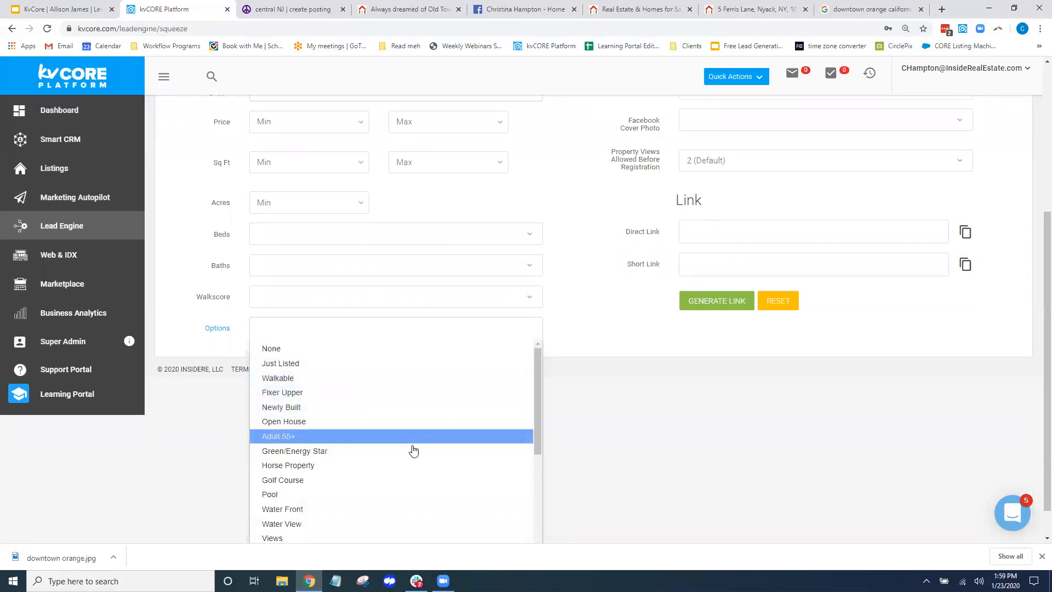
{"action": "scroll", "coordinate": [414, 449], "scroll_direction": "down", "scroll_amount": 3}
{"action": "scroll", "coordinate": [414, 418], "scroll_direction": "down", "scroll_amount": 2}
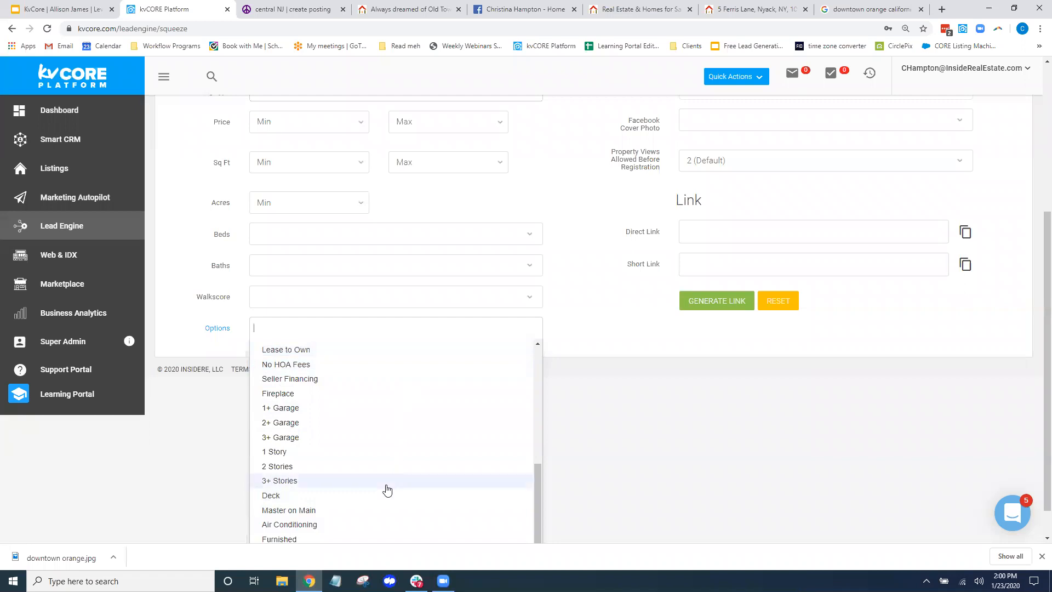
{"action": "scroll", "coordinate": [394, 469], "scroll_direction": "up", "scroll_amount": 5}
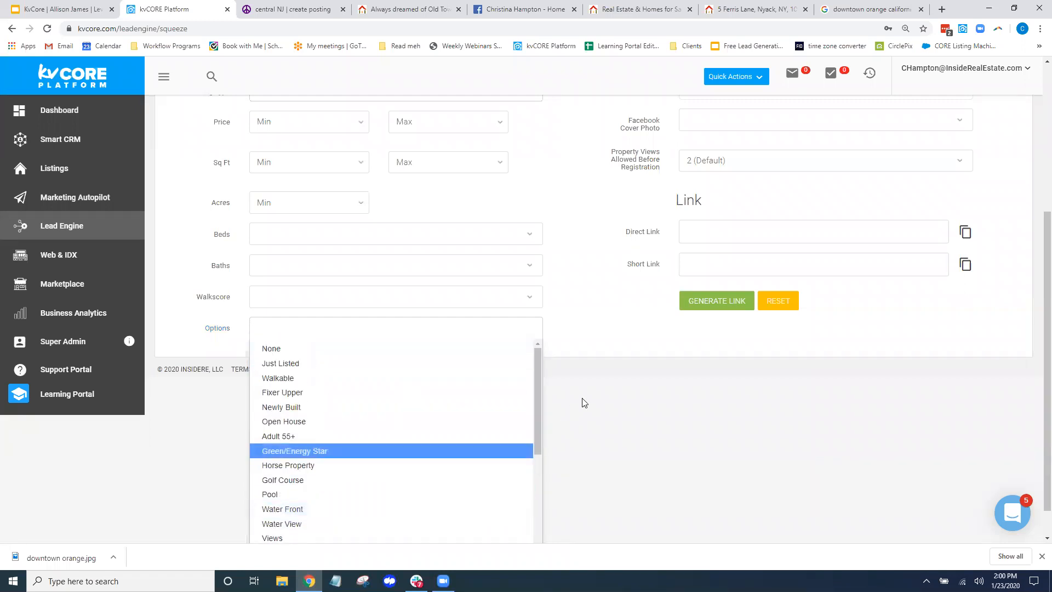
{"action": "scroll", "coordinate": [585, 404], "scroll_direction": "up", "scroll_amount": 3}
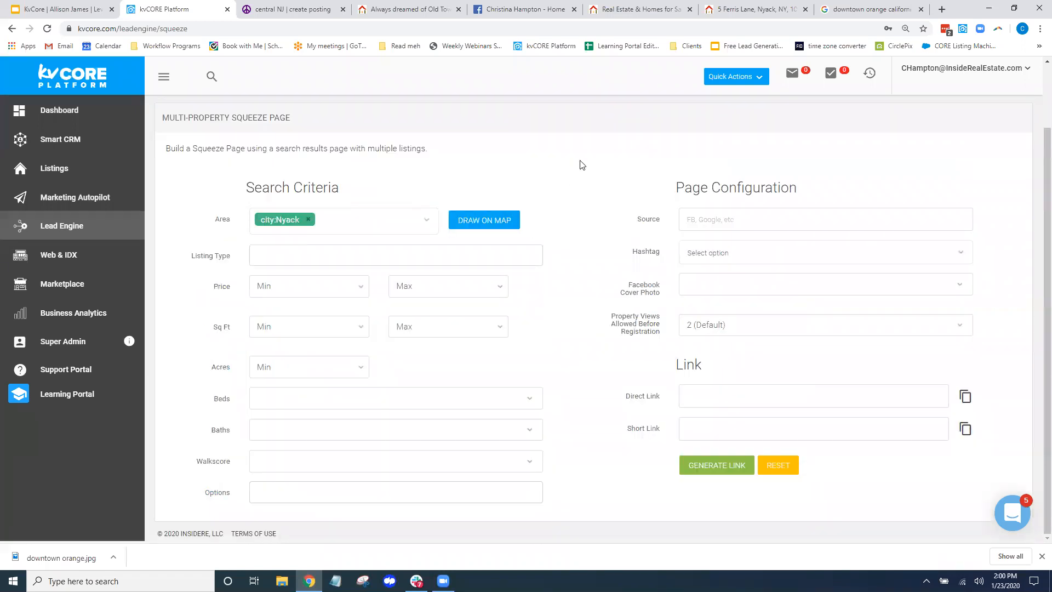
{"action": "left_click", "coordinate": [55, 170]}
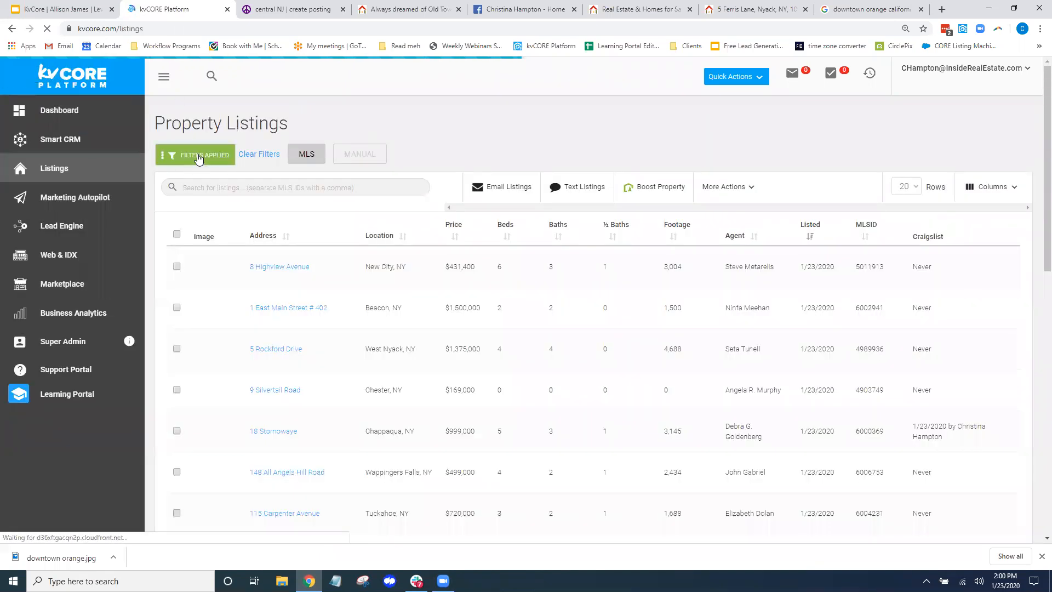
Open the listing filters and look through Structural Options without choosing one
{"action": "left_click", "coordinate": [199, 158]}
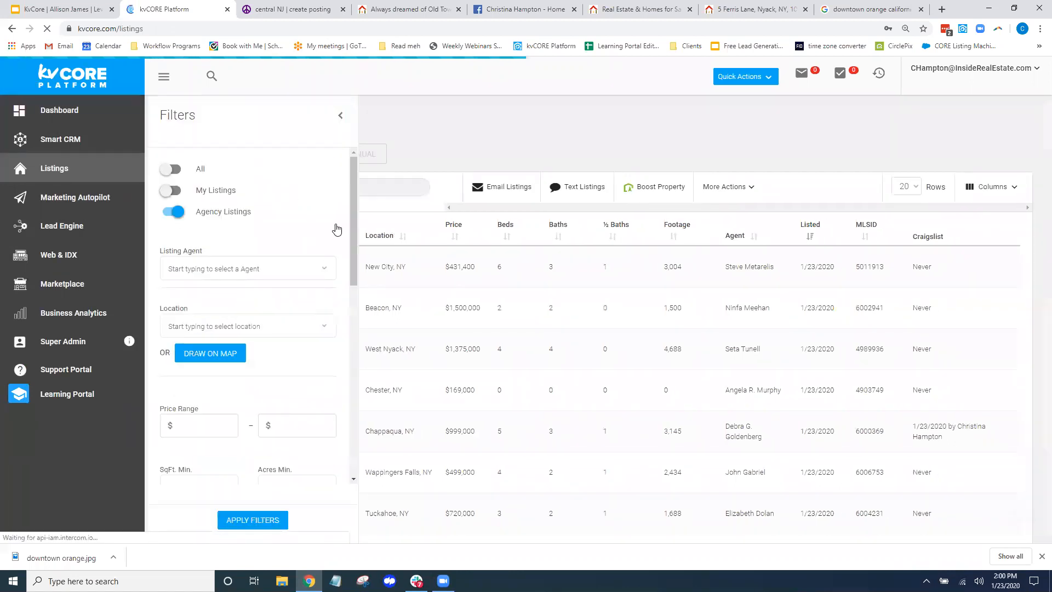
{"action": "scroll", "coordinate": [329, 246], "scroll_direction": "down", "scroll_amount": 5}
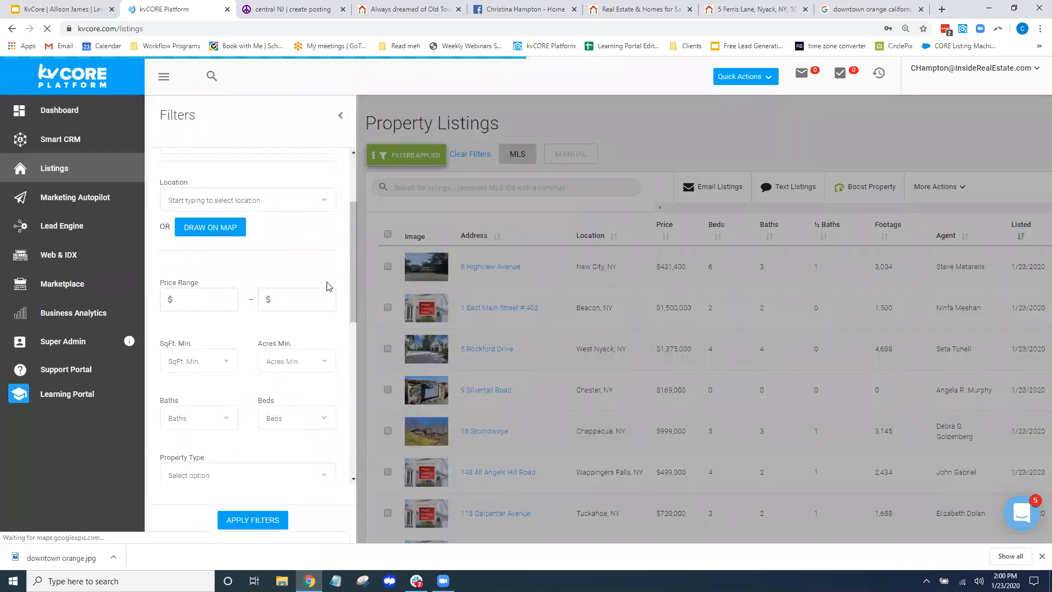
{"action": "scroll", "coordinate": [200, 241], "scroll_direction": "down", "scroll_amount": 4}
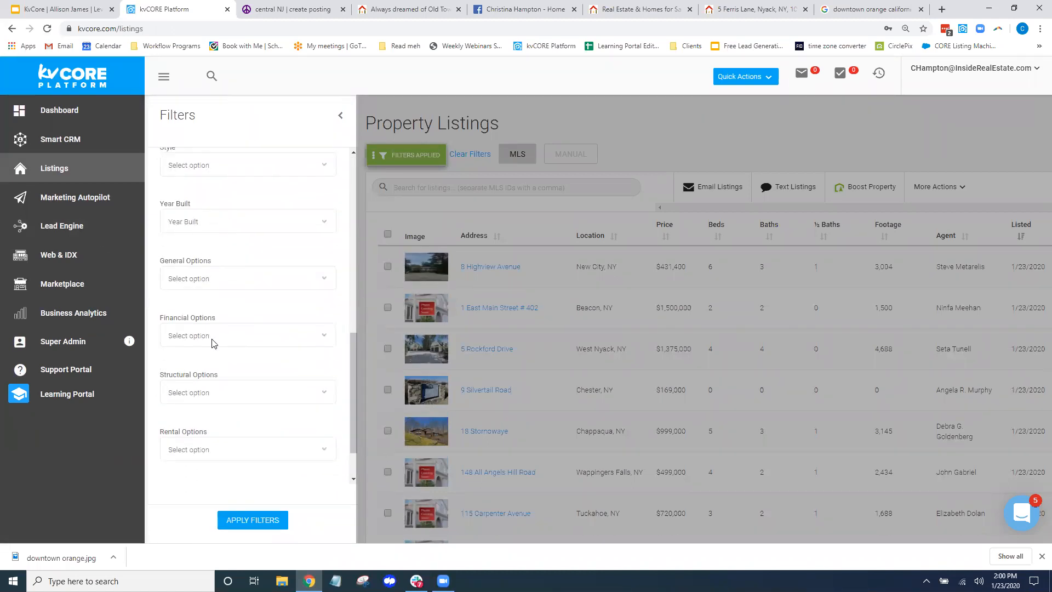
{"action": "scroll", "coordinate": [228, 325], "scroll_direction": "down", "scroll_amount": 1}
{"action": "left_click", "coordinate": [260, 332]}
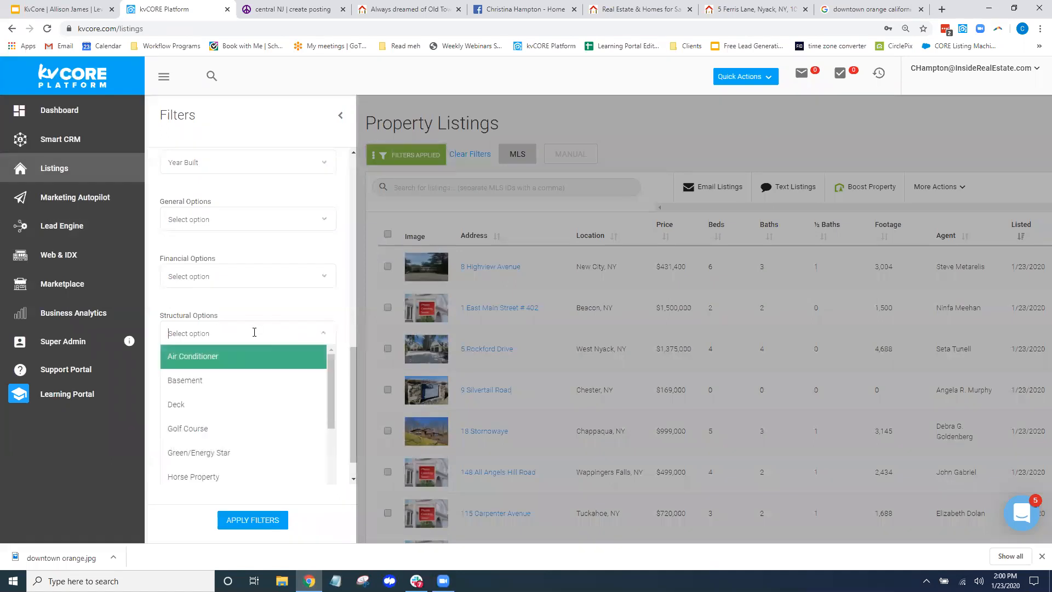
{"action": "scroll", "coordinate": [263, 385], "scroll_direction": "down", "scroll_amount": 6}
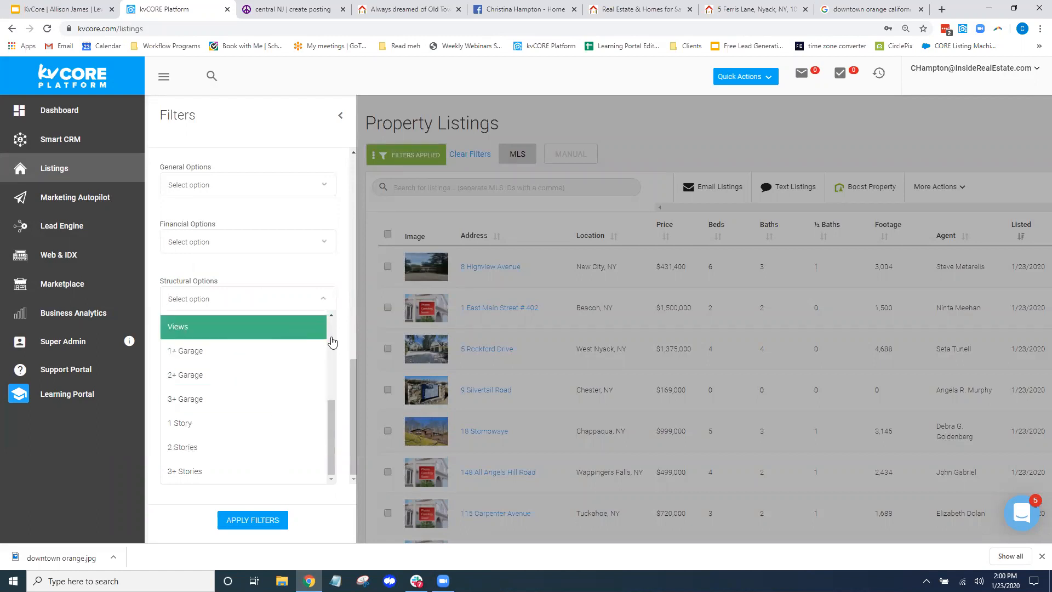
{"action": "left_click", "coordinate": [344, 274]}
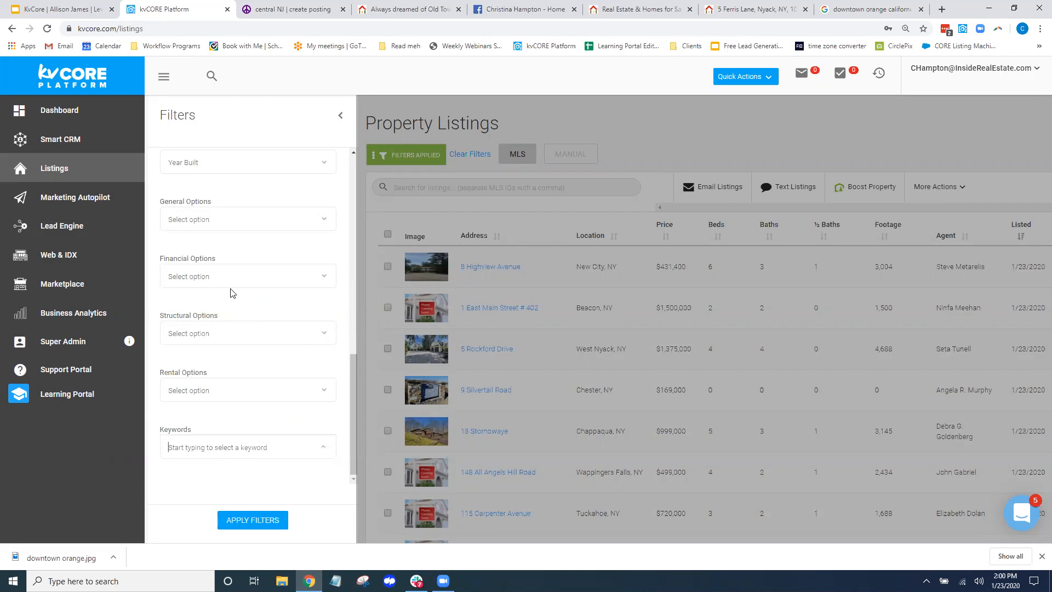
Filter the listings to Just Listed with 4+ beds
{"action": "left_click", "coordinate": [211, 218]}
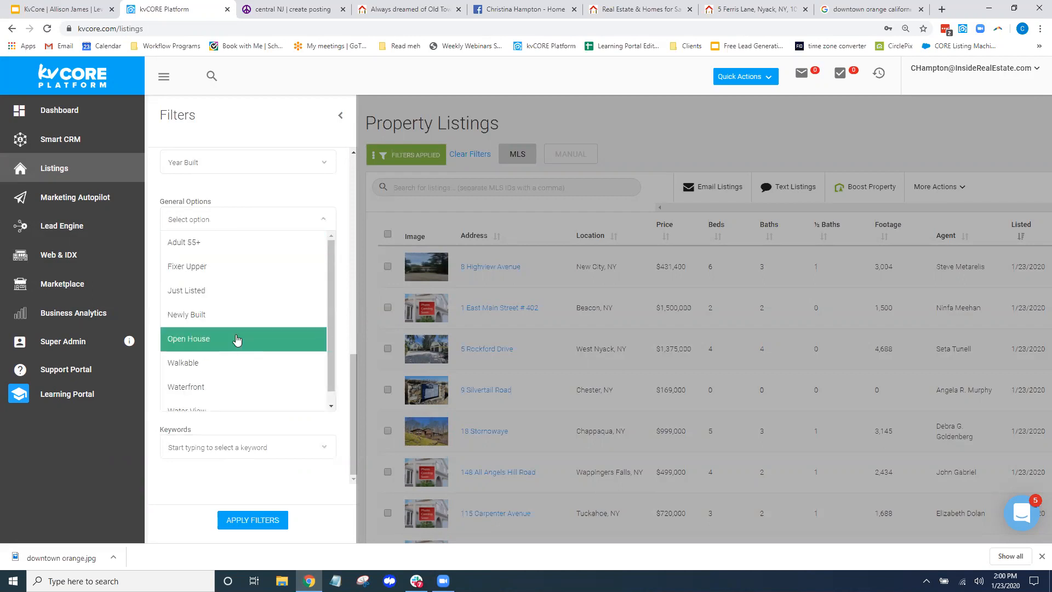
{"action": "left_click", "coordinate": [225, 289]}
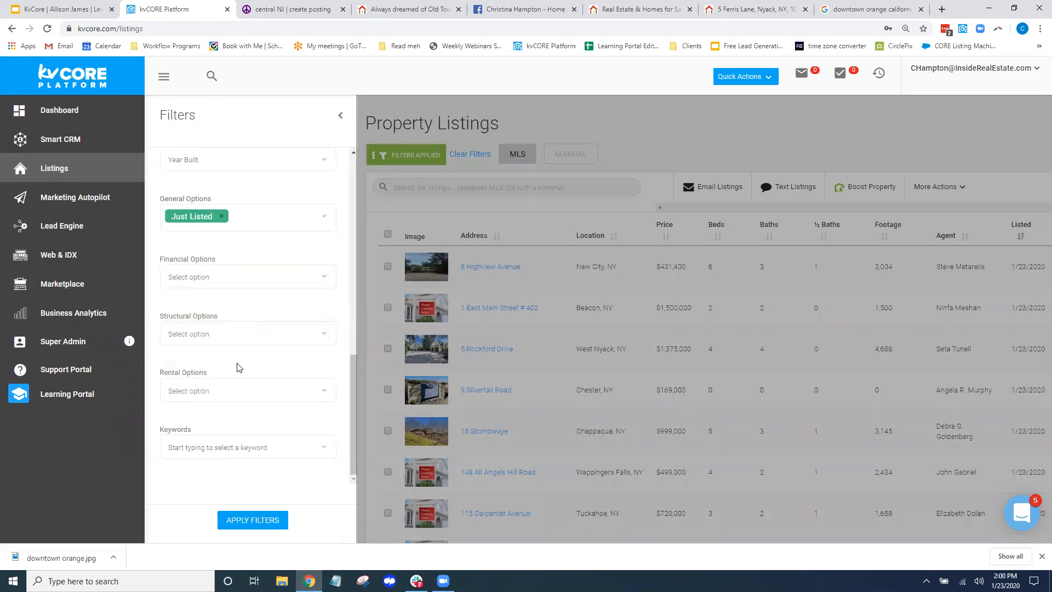
{"action": "scroll", "coordinate": [256, 305], "scroll_direction": "up", "scroll_amount": 5}
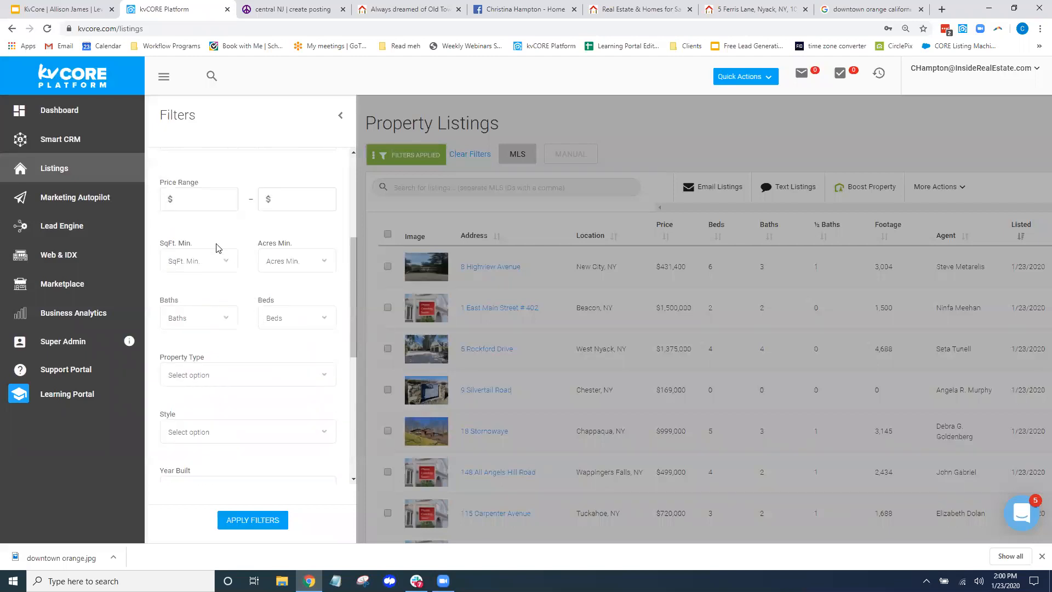
{"action": "left_click", "coordinate": [305, 317]}
{"action": "left_click", "coordinate": [308, 412]}
{"action": "left_click", "coordinate": [255, 522]}
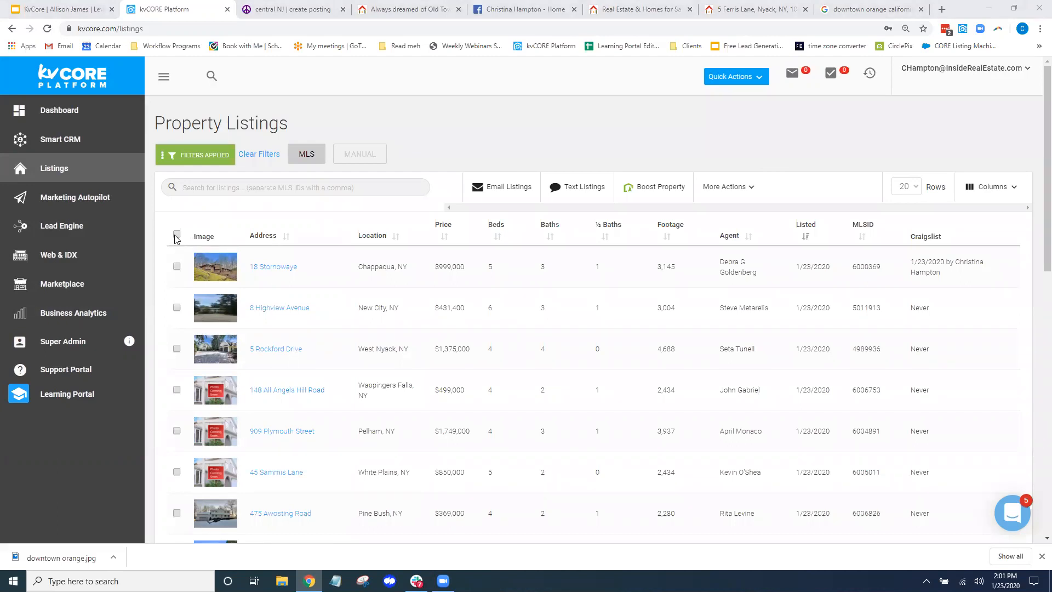
{"action": "left_click", "coordinate": [177, 266]}
{"action": "left_click", "coordinate": [176, 307]}
{"action": "left_click", "coordinate": [177, 348]}
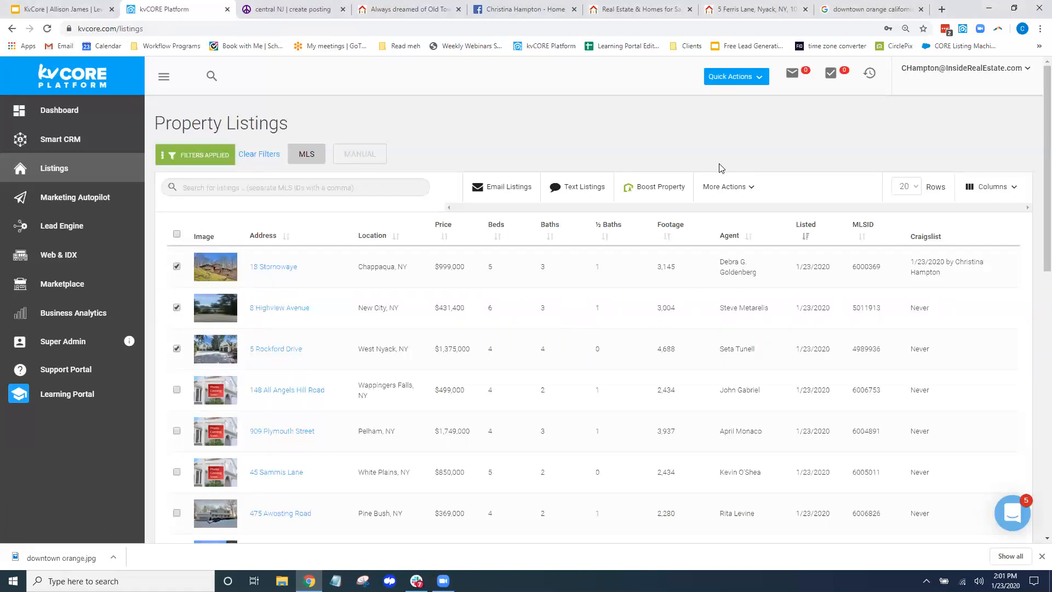
{"action": "left_click", "coordinate": [739, 188]}
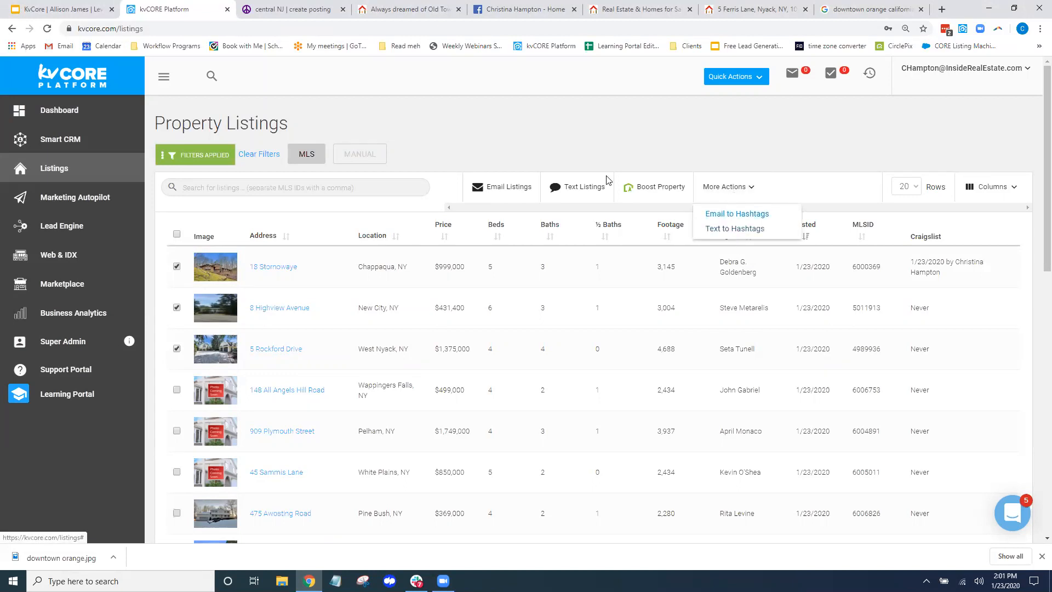
{"action": "left_click", "coordinate": [505, 190]}
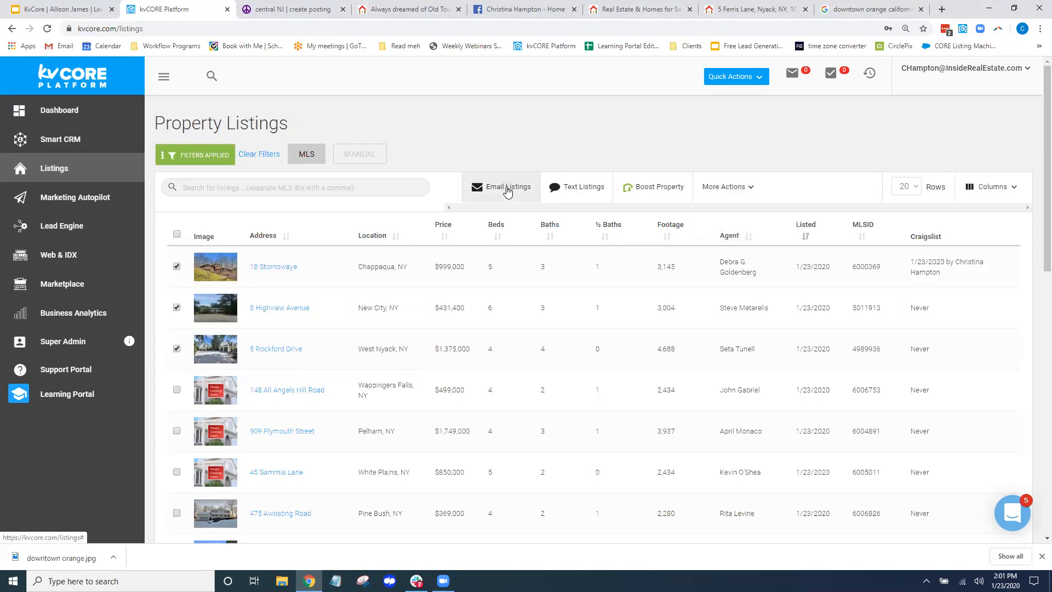
Start an email of the selected listings, highlight {property_link}, then close the draft
{"action": "left_click", "coordinate": [508, 190]}
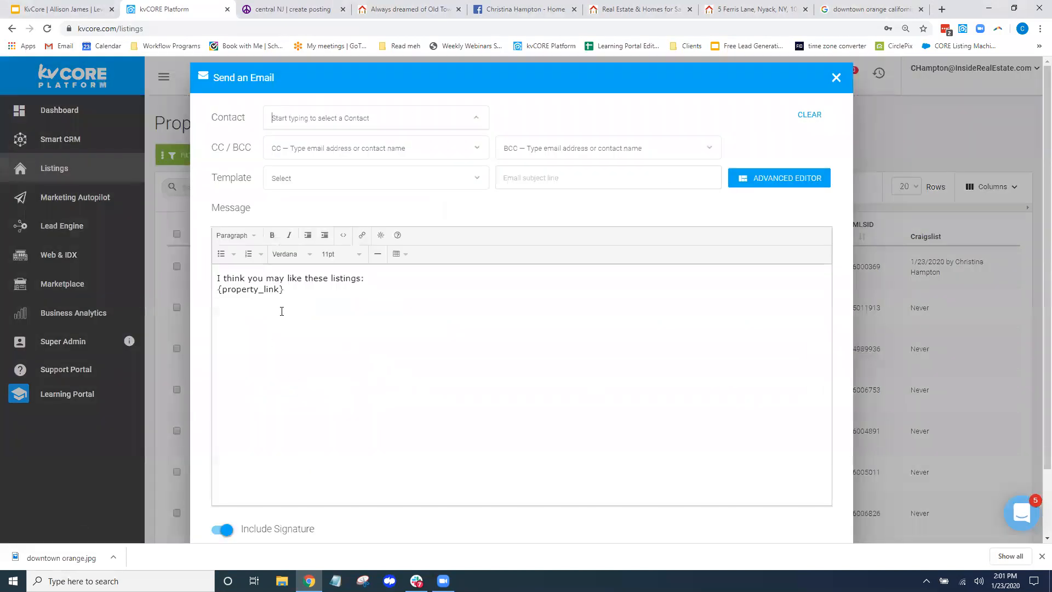
{"action": "left_click_drag", "start_coordinate": [288, 289], "coordinate": [215, 290]}
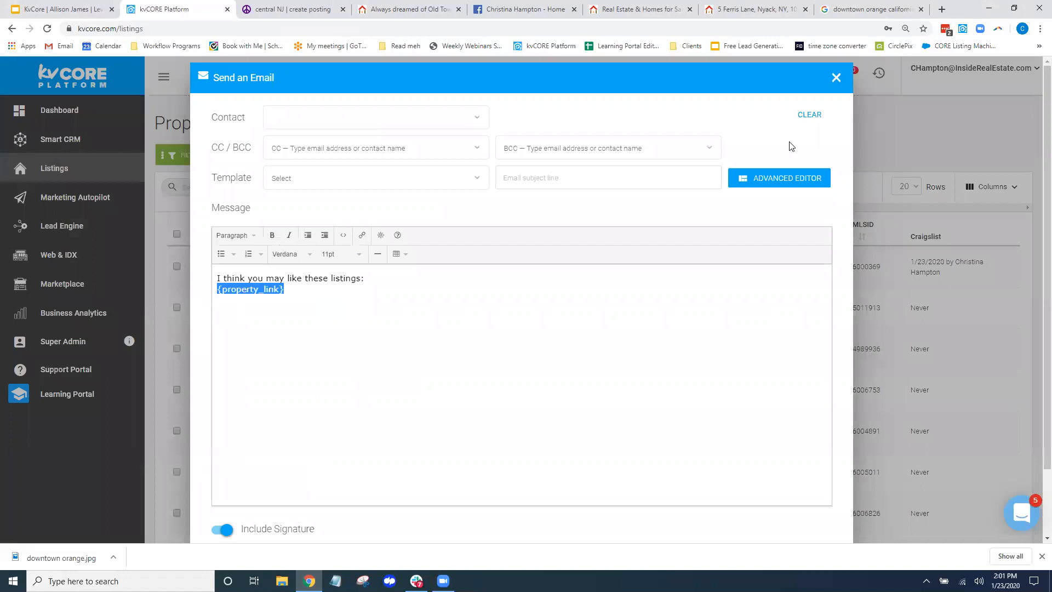
{"action": "left_click", "coordinate": [836, 79]}
{"action": "left_click", "coordinate": [835, 76]}
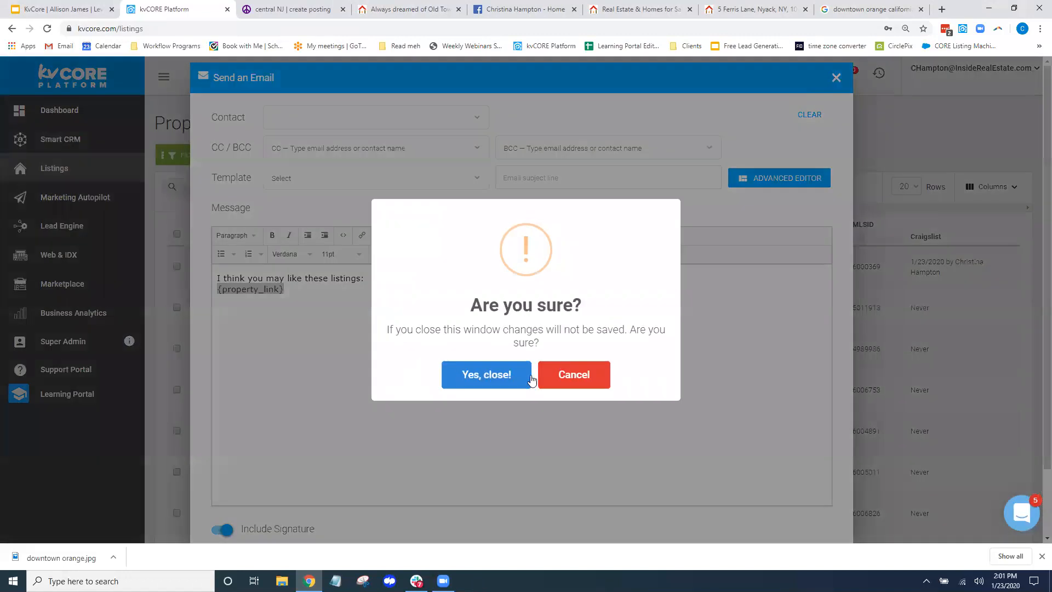
Discard the unsent listing email, then open and close the account menu
{"action": "left_click", "coordinate": [493, 380]}
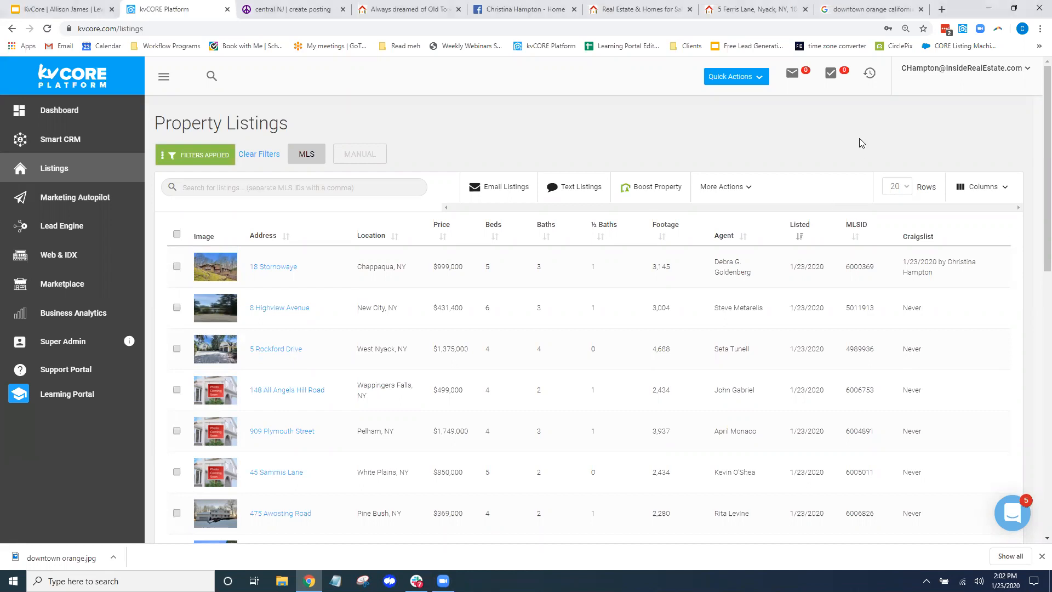
{"action": "left_click", "coordinate": [961, 73]}
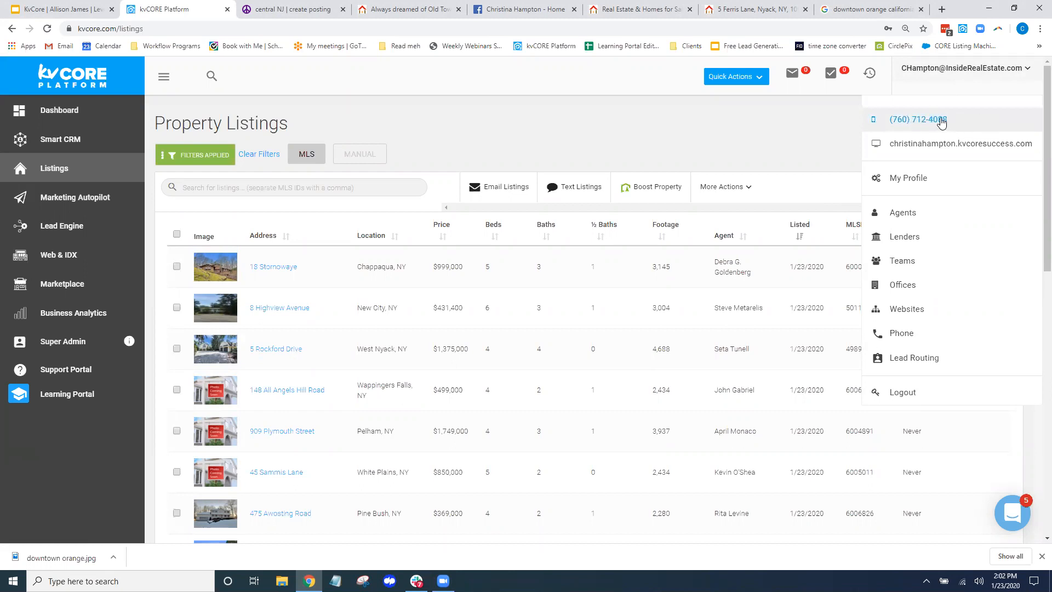
{"action": "left_click", "coordinate": [551, 133]}
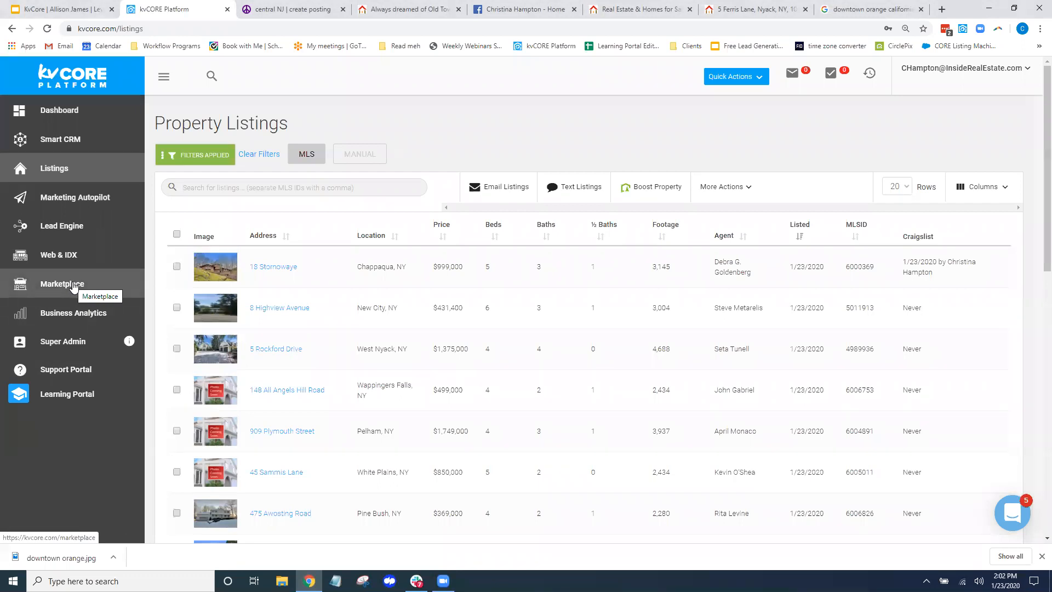
Browse the Marketplace add-ons, then return to the kvCORE Dashboard
{"action": "left_click", "coordinate": [47, 280]}
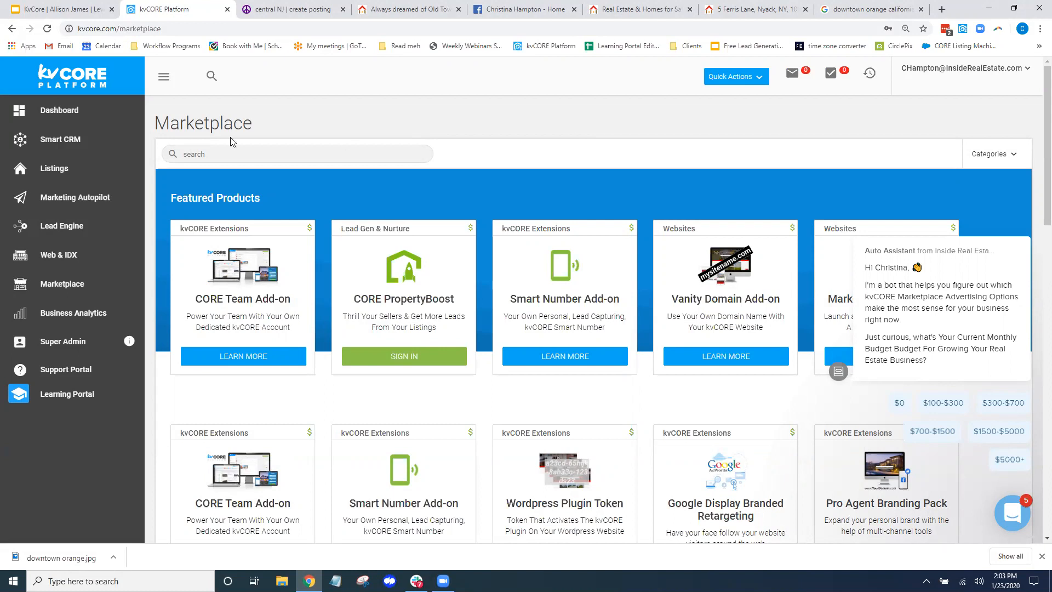
{"action": "left_click", "coordinate": [33, 111]}
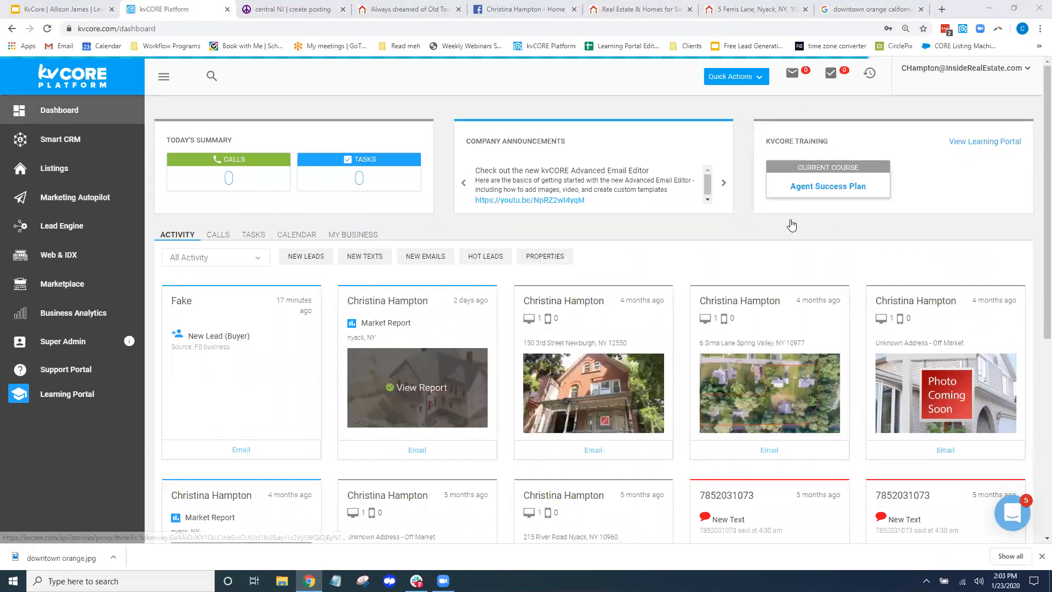
Open the Agent Success Plan course and expand Week 1: kvCORE Basics, highlighting the Profile & Dashboard lesson
{"action": "left_click", "coordinate": [832, 183]}
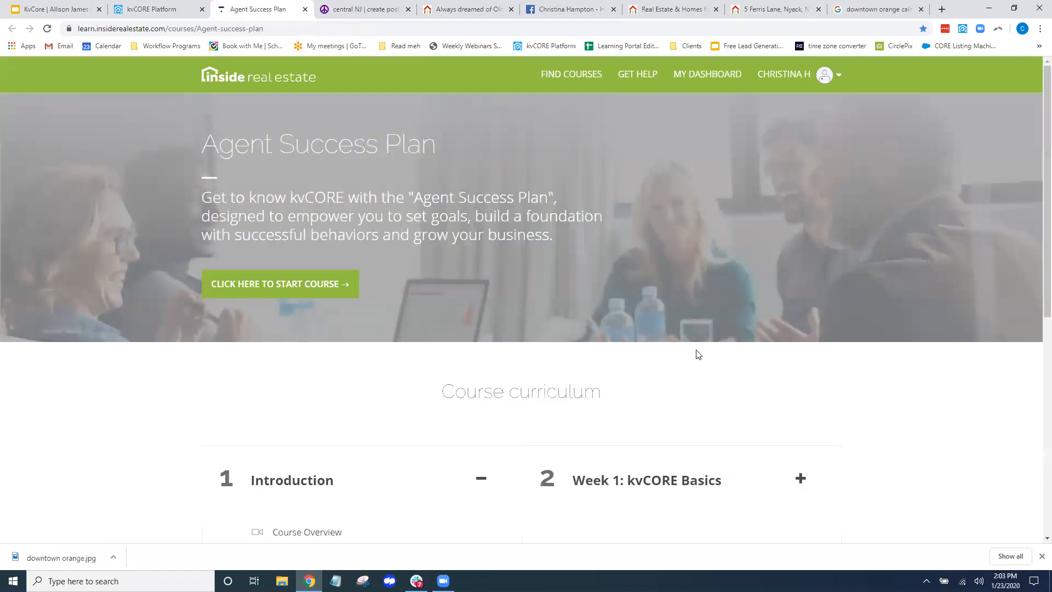
{"action": "scroll", "coordinate": [920, 339], "scroll_direction": "down", "scroll_amount": 3}
{"action": "scroll", "coordinate": [920, 339], "scroll_direction": "down", "scroll_amount": 2}
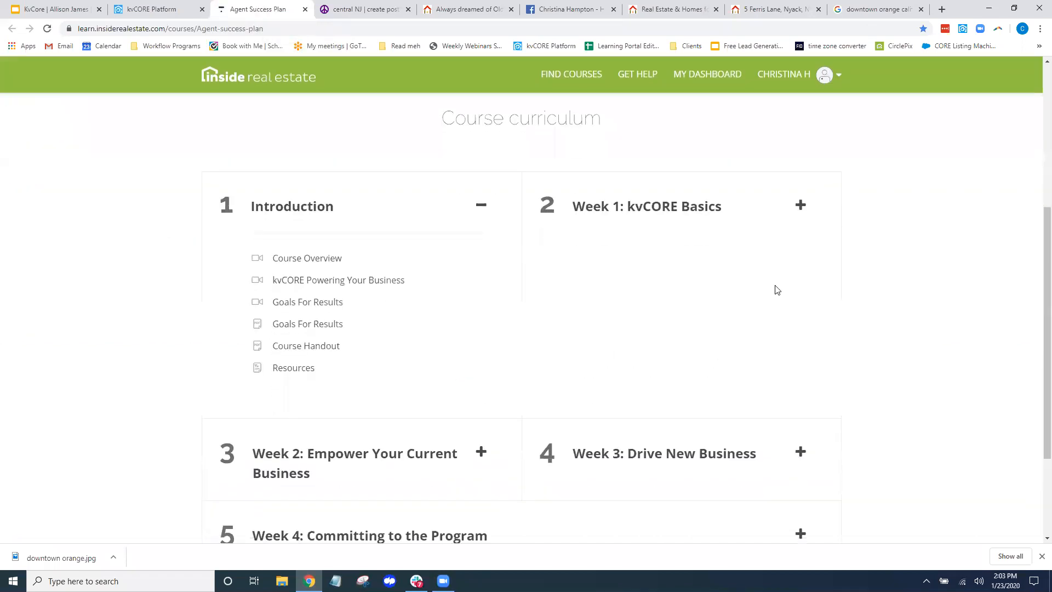
{"action": "left_click", "coordinate": [627, 207]}
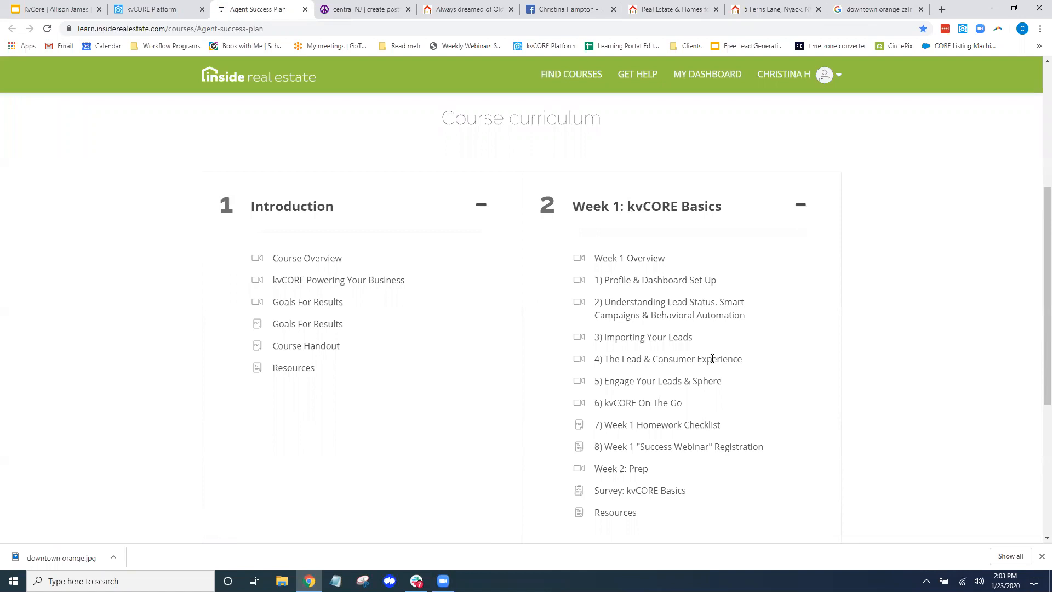
{"action": "left_click_drag", "start_coordinate": [613, 280], "coordinate": [657, 282]}
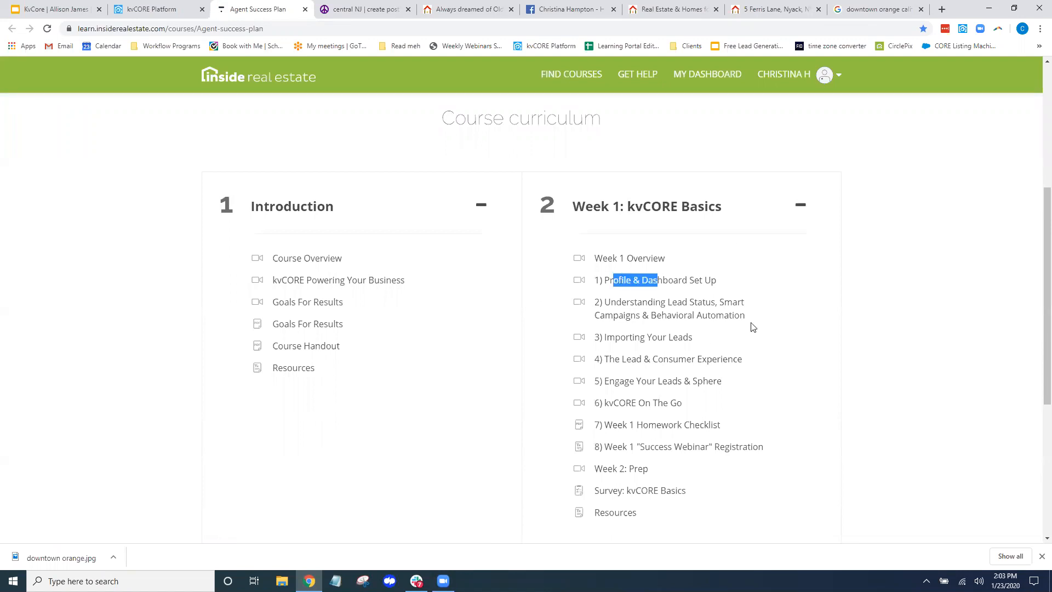
Expand Week 2: Empower Your Current Business and highlight the 6) Smarter Print Campaigns lesson
{"action": "scroll", "coordinate": [707, 397], "scroll_direction": "down", "scroll_amount": 5}
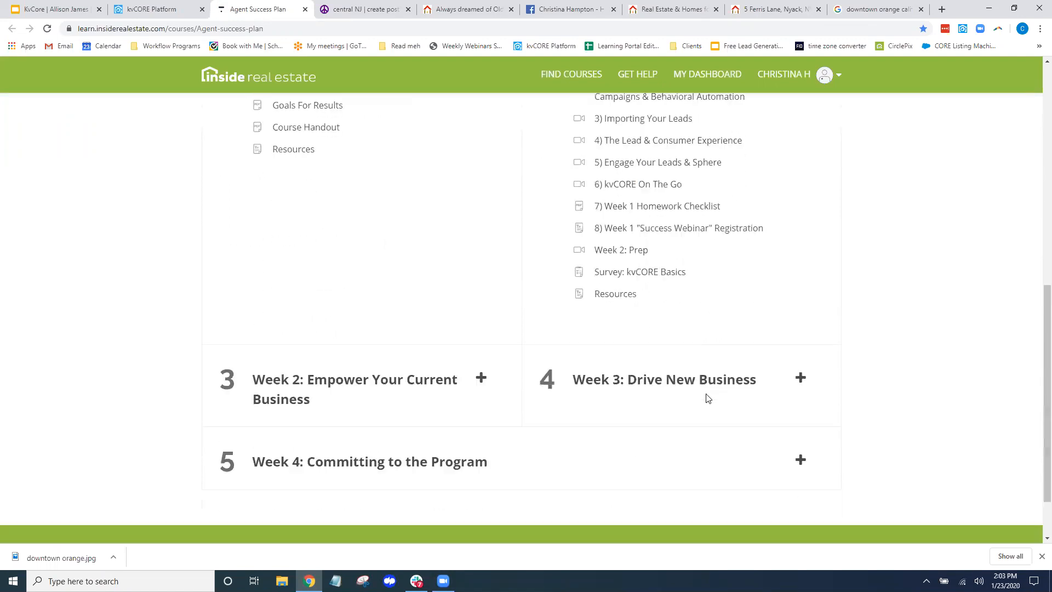
{"action": "left_click", "coordinate": [321, 316]}
{"action": "scroll", "coordinate": [370, 368], "scroll_direction": "down", "scroll_amount": 2}
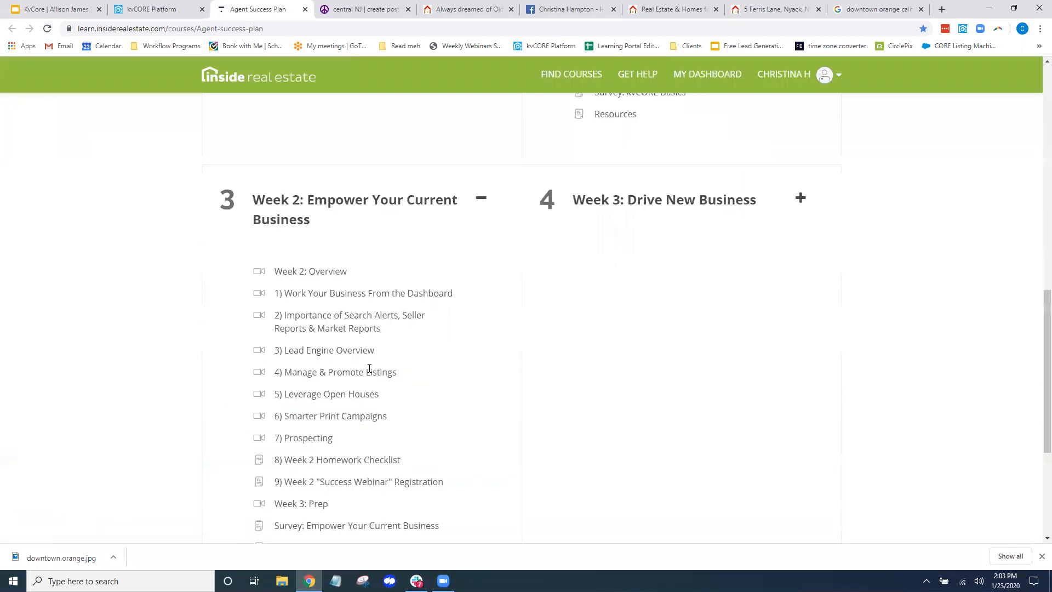
{"action": "scroll", "coordinate": [355, 364], "scroll_direction": "down", "scroll_amount": 2}
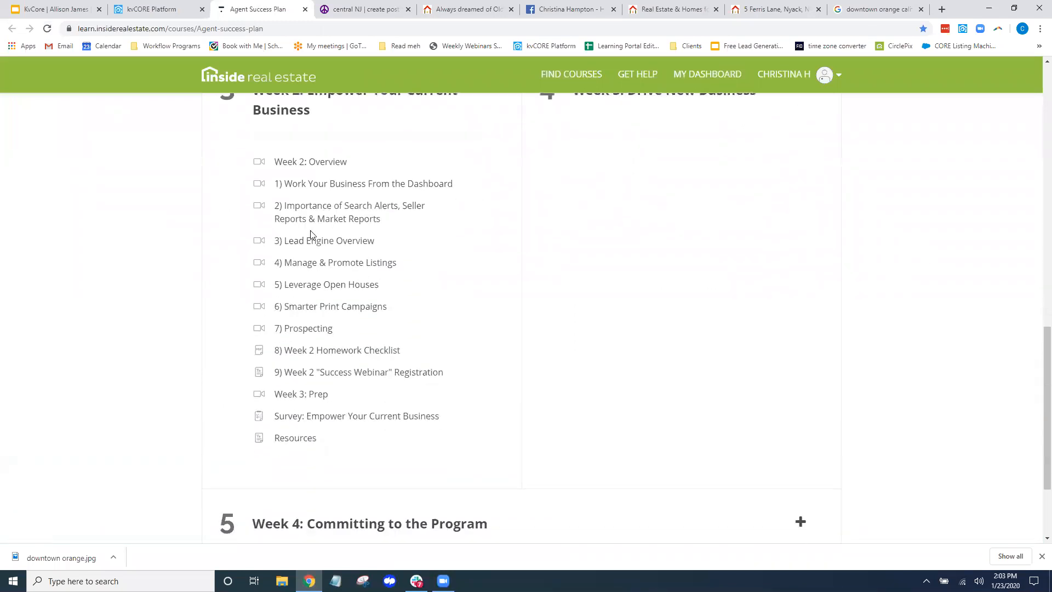
{"action": "left_click_drag", "start_coordinate": [389, 308], "coordinate": [275, 303]}
{"action": "scroll", "coordinate": [324, 333], "scroll_direction": "up", "scroll_amount": 1}
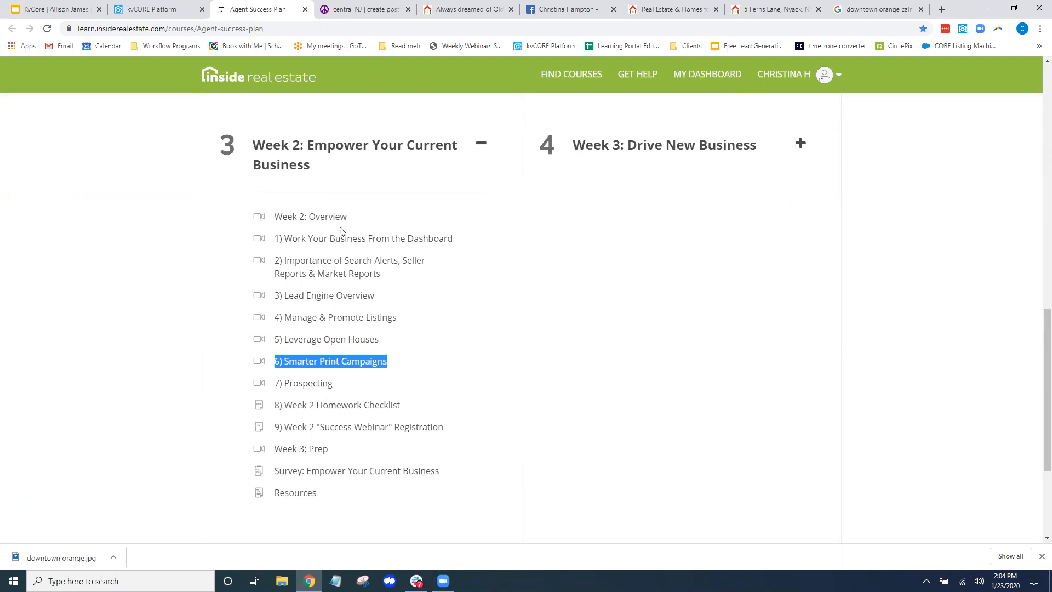
Expand Week 3: Drive New Business and highlight its lessons from 1 through Resources
{"action": "left_click", "coordinate": [700, 146]}
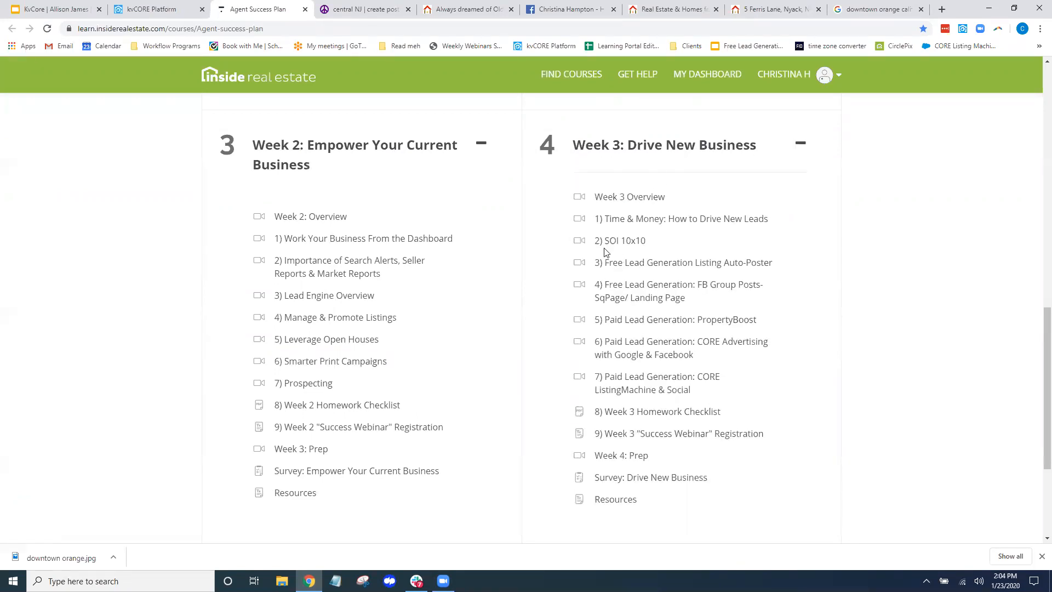
{"action": "left_click_drag", "start_coordinate": [609, 217], "coordinate": [794, 303]}
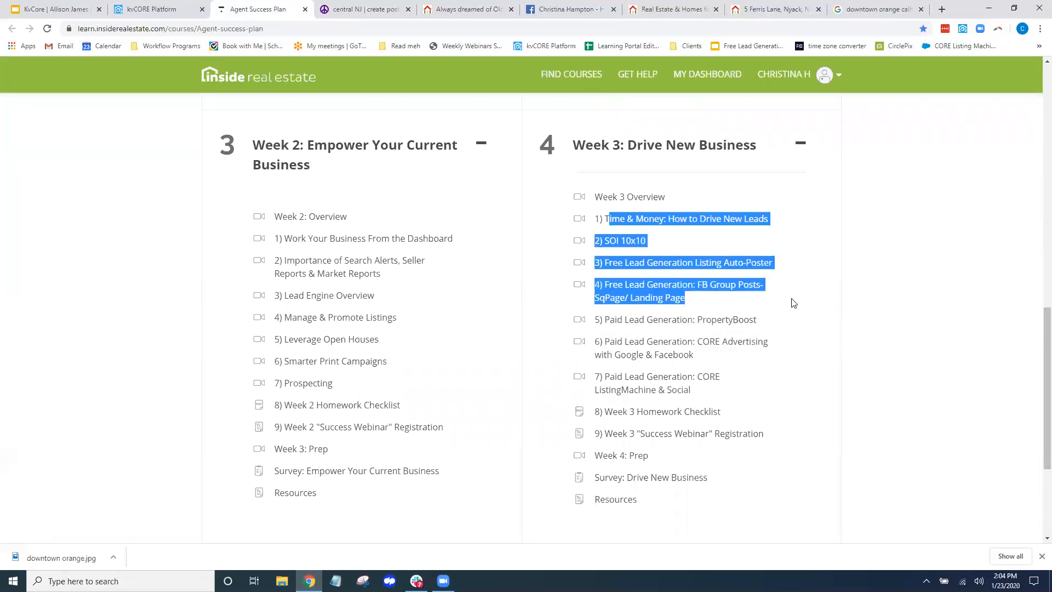
{"action": "left_click_drag", "start_coordinate": [618, 322], "coordinate": [686, 501]}
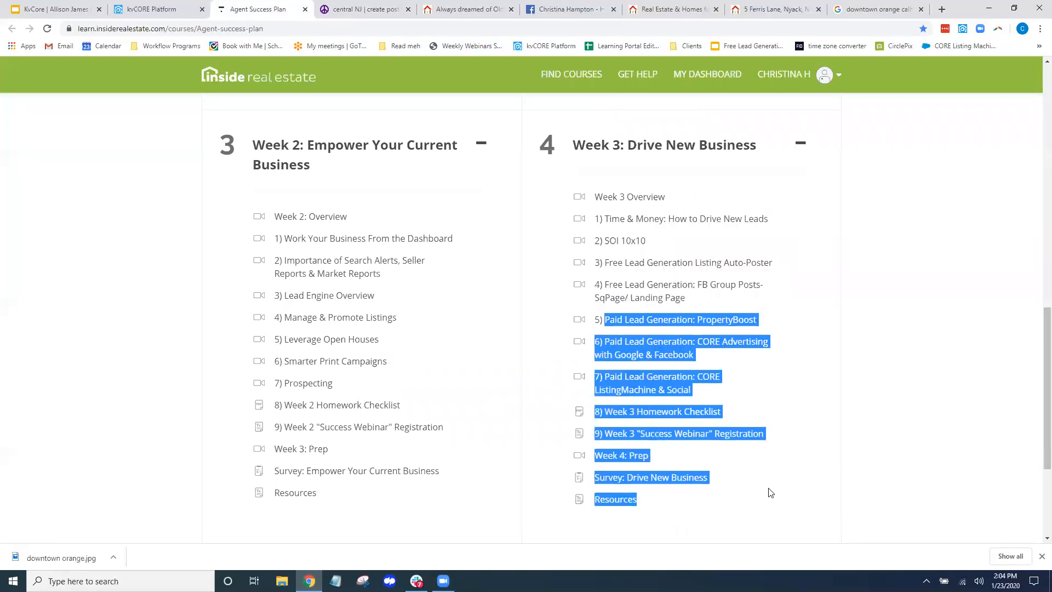
{"action": "left_click", "coordinate": [954, 400]}
Expand Week 4: Committing to the Program and scroll through its lessons
{"action": "scroll", "coordinate": [705, 377], "scroll_direction": "down", "scroll_amount": 3}
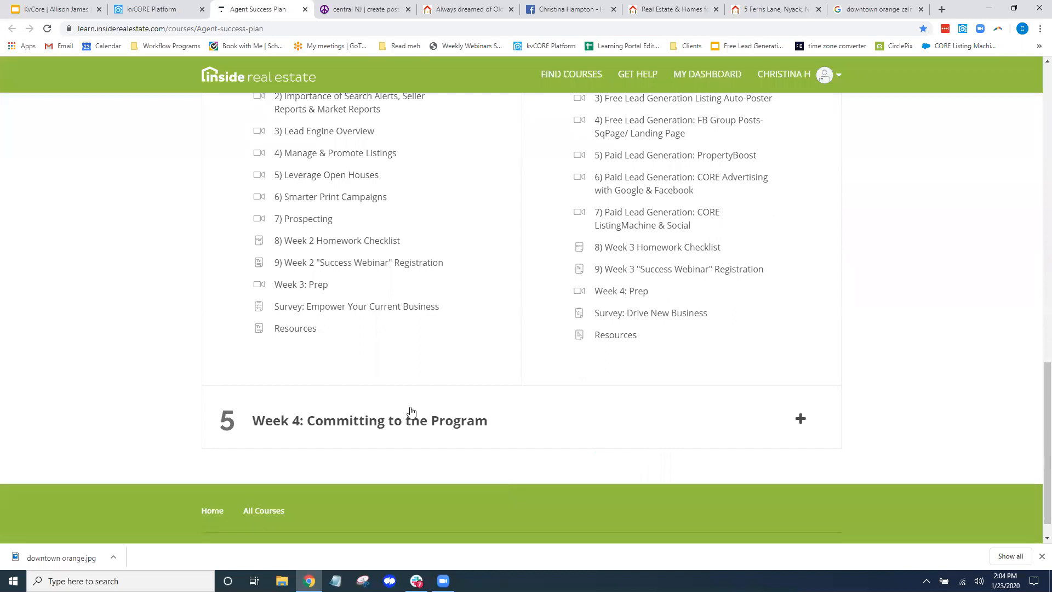
{"action": "left_click", "coordinate": [378, 428]}
{"action": "scroll", "coordinate": [392, 463], "scroll_direction": "down", "scroll_amount": 2}
{"action": "scroll", "coordinate": [349, 404], "scroll_direction": "down", "scroll_amount": 2}
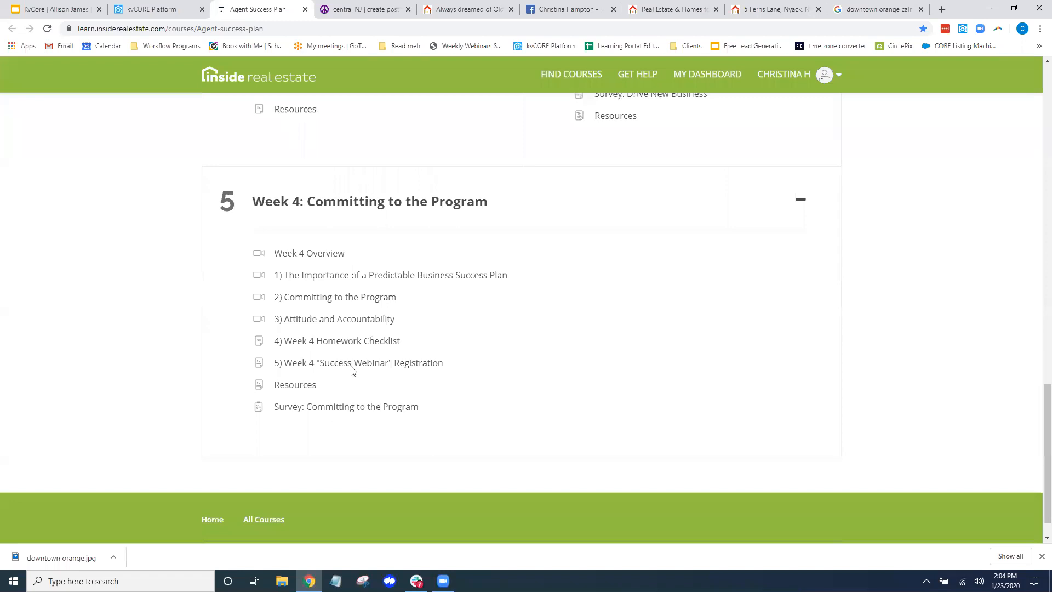
{"action": "scroll", "coordinate": [351, 369], "scroll_direction": "up", "scroll_amount": 8}
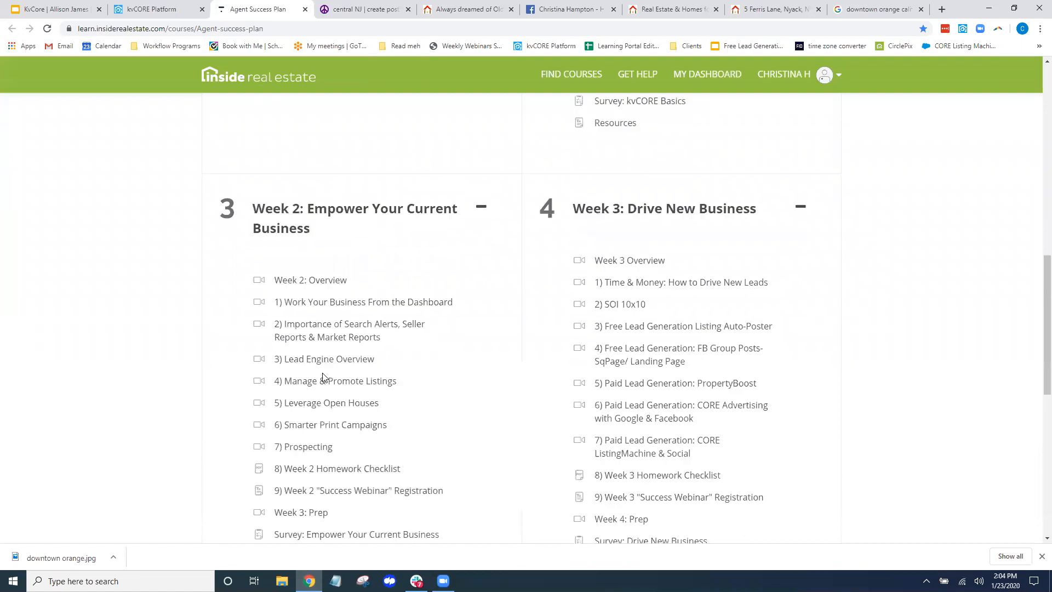
{"action": "scroll", "coordinate": [339, 378], "scroll_direction": "up", "scroll_amount": 7}
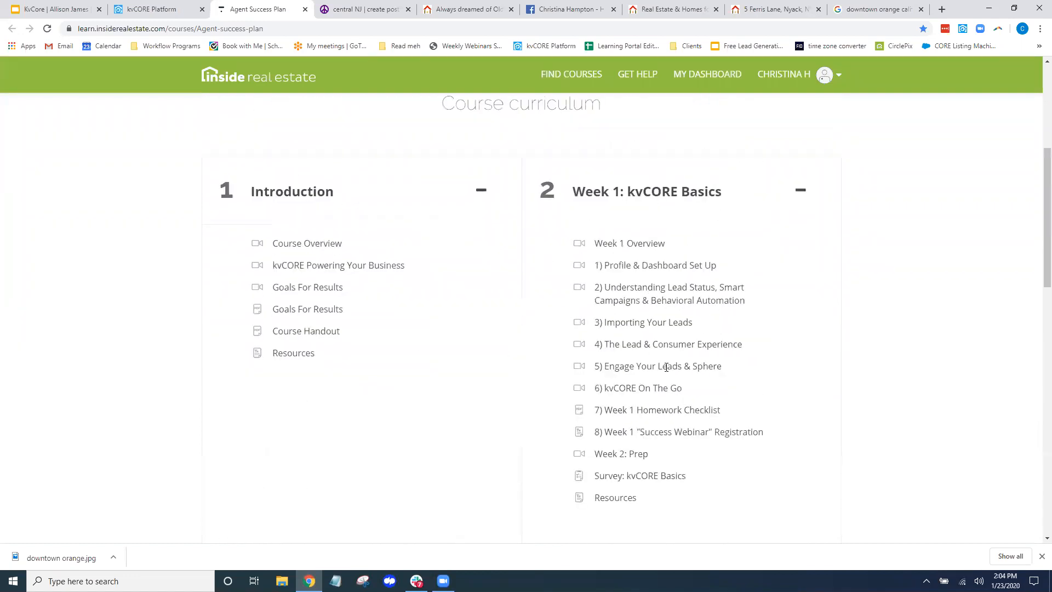
{"action": "scroll", "coordinate": [663, 364], "scroll_direction": "down", "scroll_amount": 1}
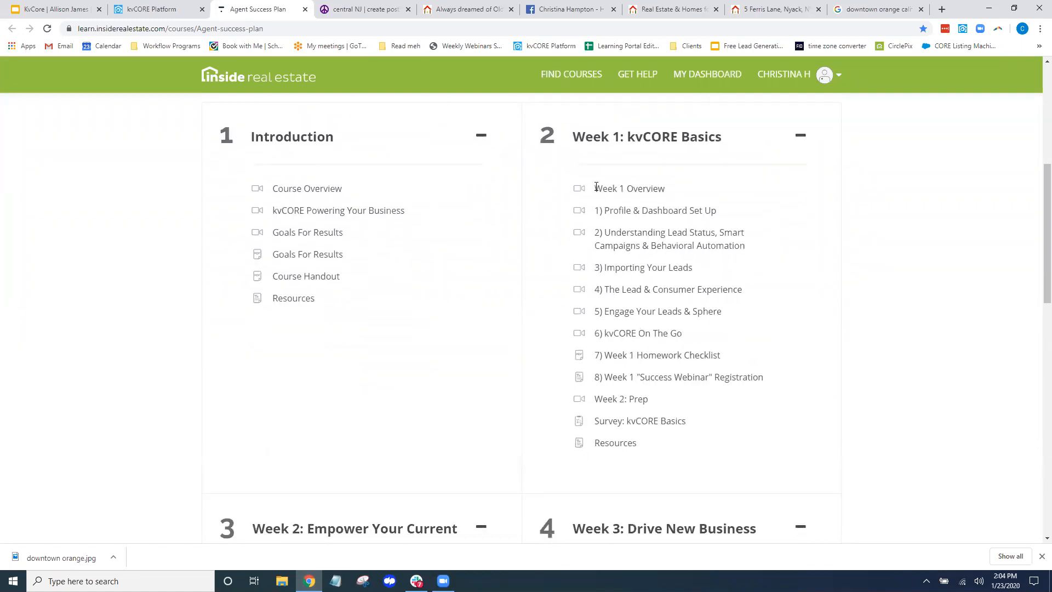
Highlight the Week 1 Profile & Dashboard Set Up, Homework Checklist and Success Webinar Registration items, then scroll back up
{"action": "left_click_drag", "start_coordinate": [598, 202], "coordinate": [723, 216]}
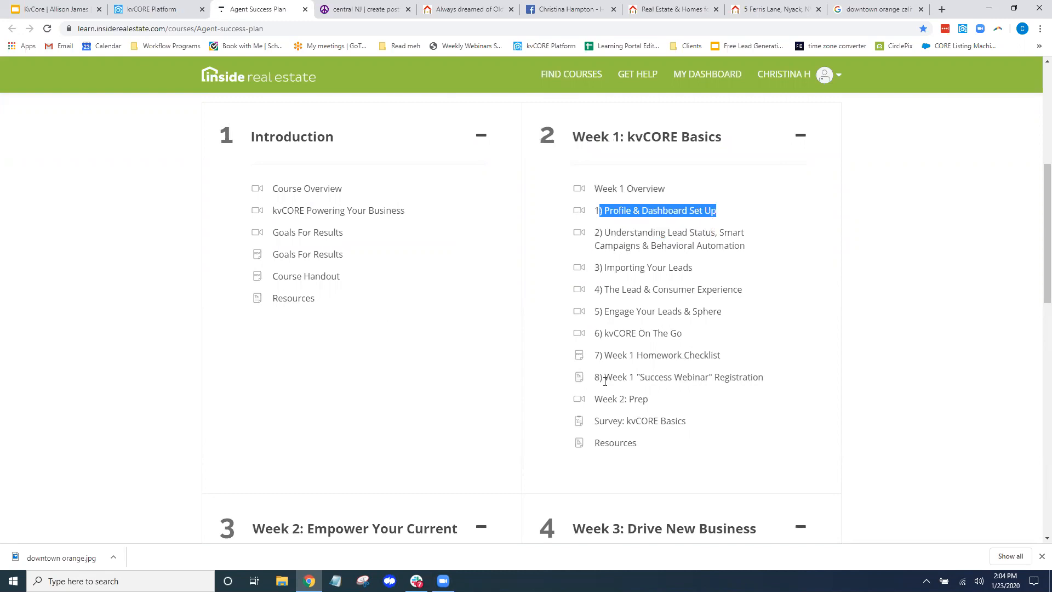
{"action": "left_click_drag", "start_coordinate": [606, 356], "coordinate": [741, 355]}
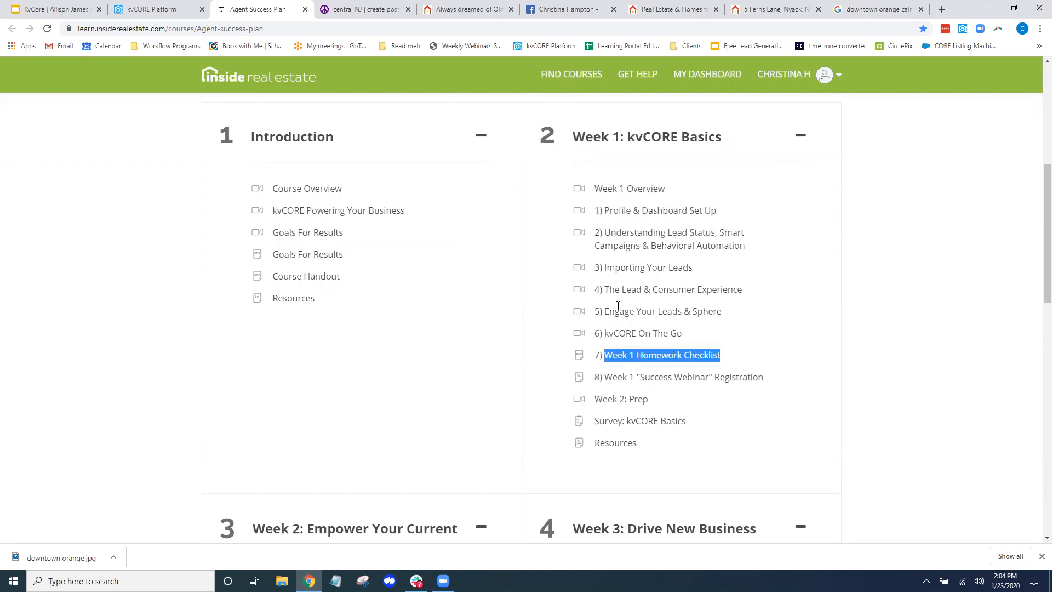
{"action": "left_click_drag", "start_coordinate": [605, 233], "coordinate": [762, 258]}
{"action": "left_click_drag", "start_coordinate": [592, 356], "coordinate": [738, 357]}
{"action": "left_click", "coordinate": [930, 344]}
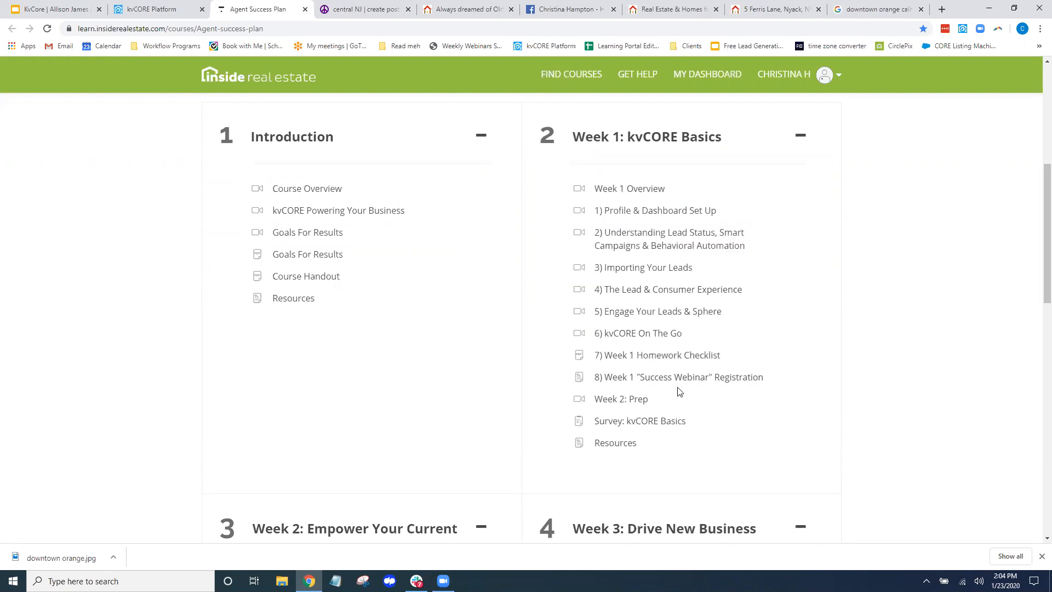
{"action": "left_click_drag", "start_coordinate": [604, 378], "coordinate": [779, 381]}
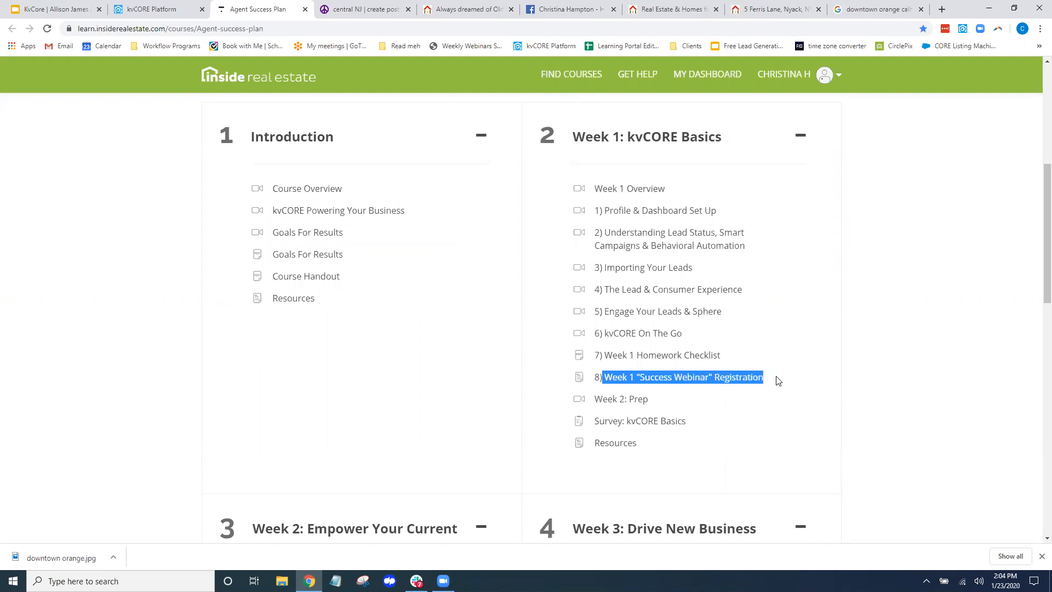
{"action": "left_click", "coordinate": [934, 387]}
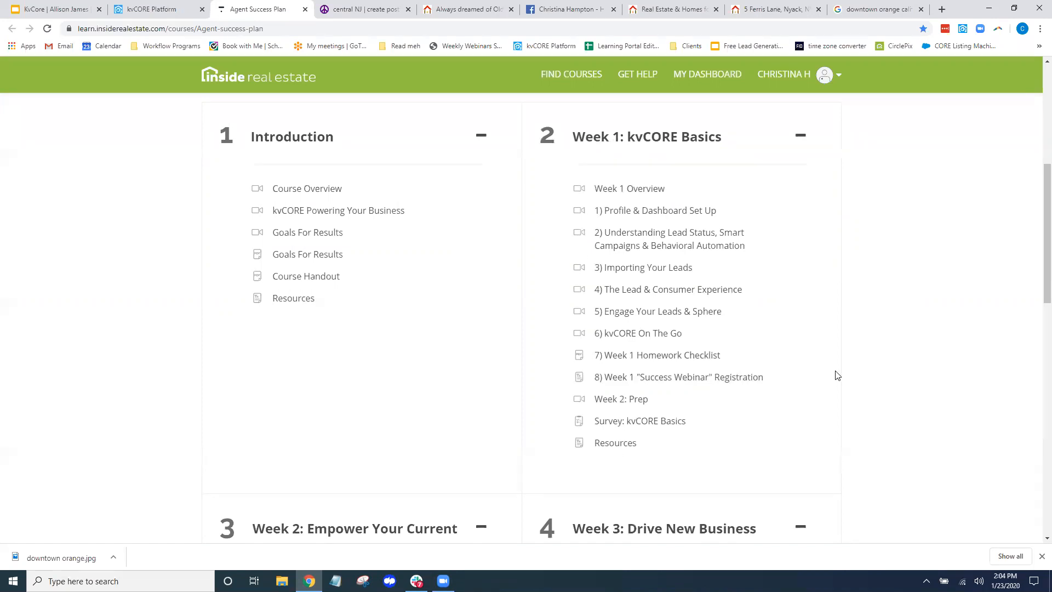
{"action": "scroll", "coordinate": [979, 378], "scroll_direction": "up", "scroll_amount": 6}
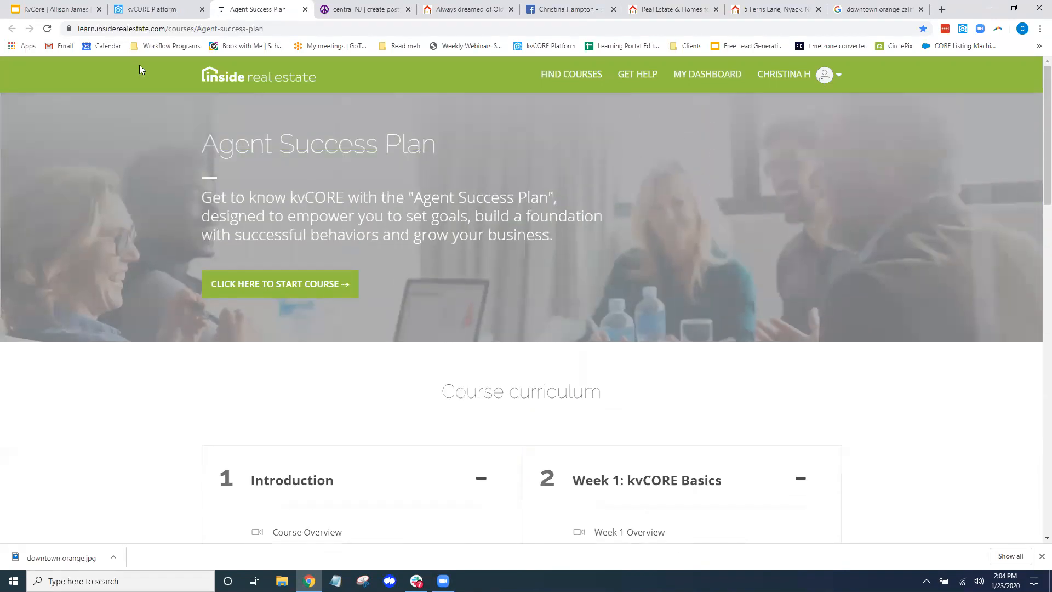
Open the Learning Portal from the dashboard, filter courses to the Agents category, then return to kvCORE
{"action": "left_click", "coordinate": [149, 11]}
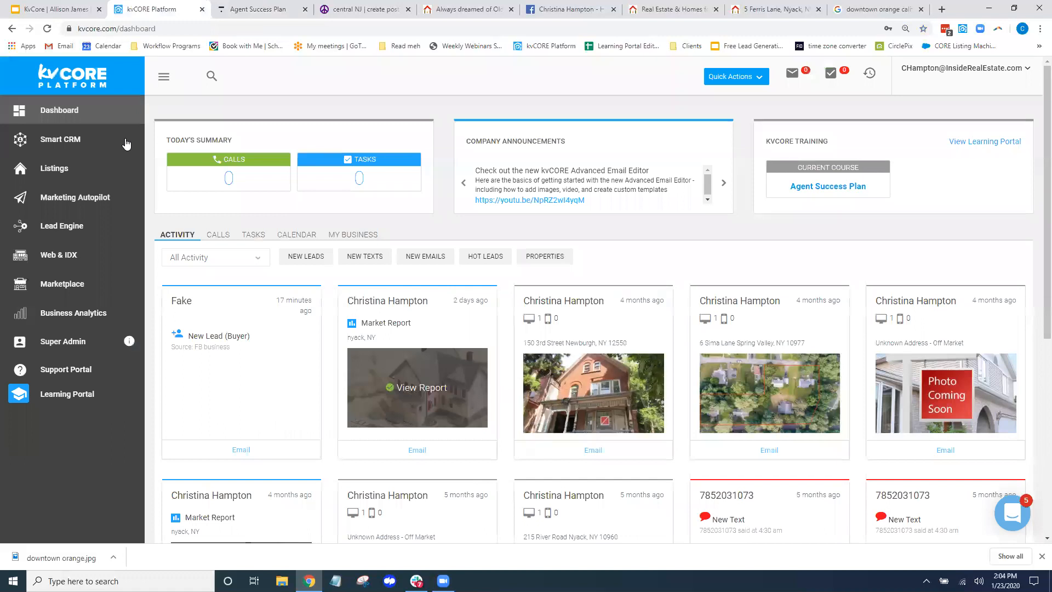
{"action": "left_click", "coordinate": [57, 394]}
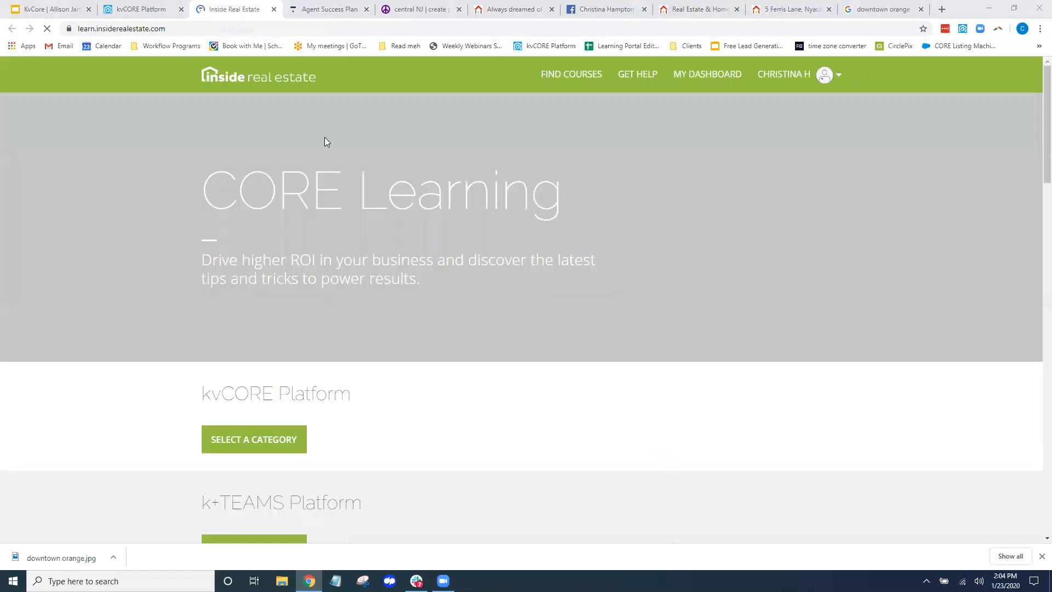
{"action": "left_click", "coordinate": [255, 442]}
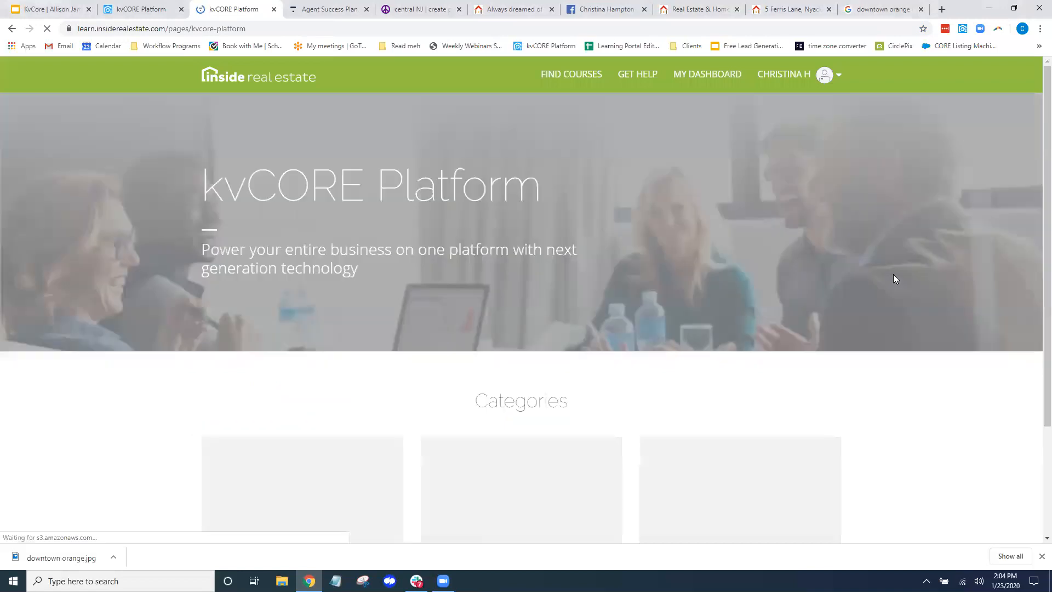
{"action": "scroll", "coordinate": [915, 390], "scroll_direction": "down", "scroll_amount": 1}
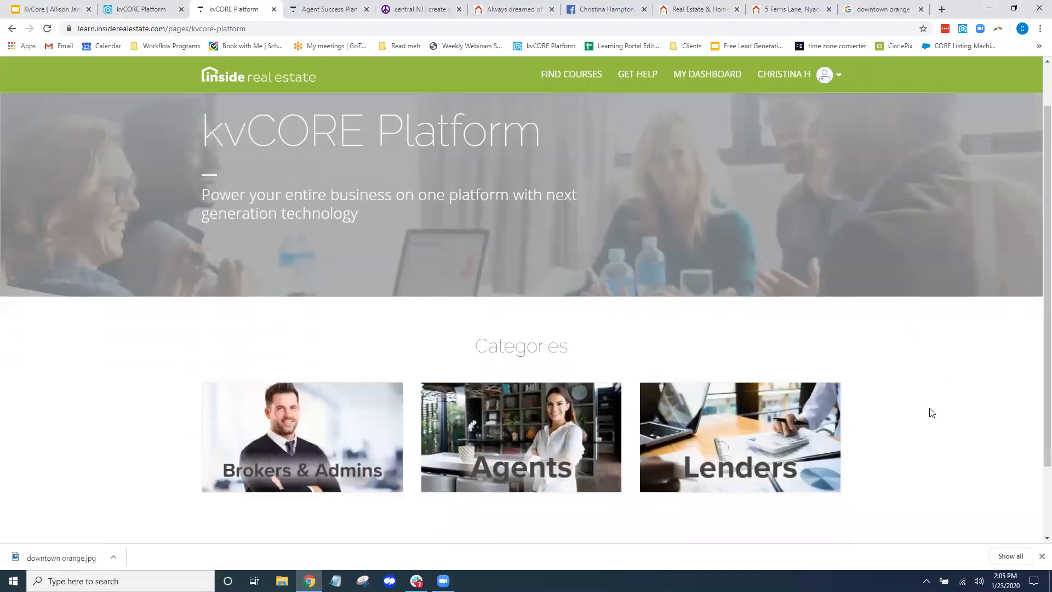
{"action": "left_click", "coordinate": [524, 436]}
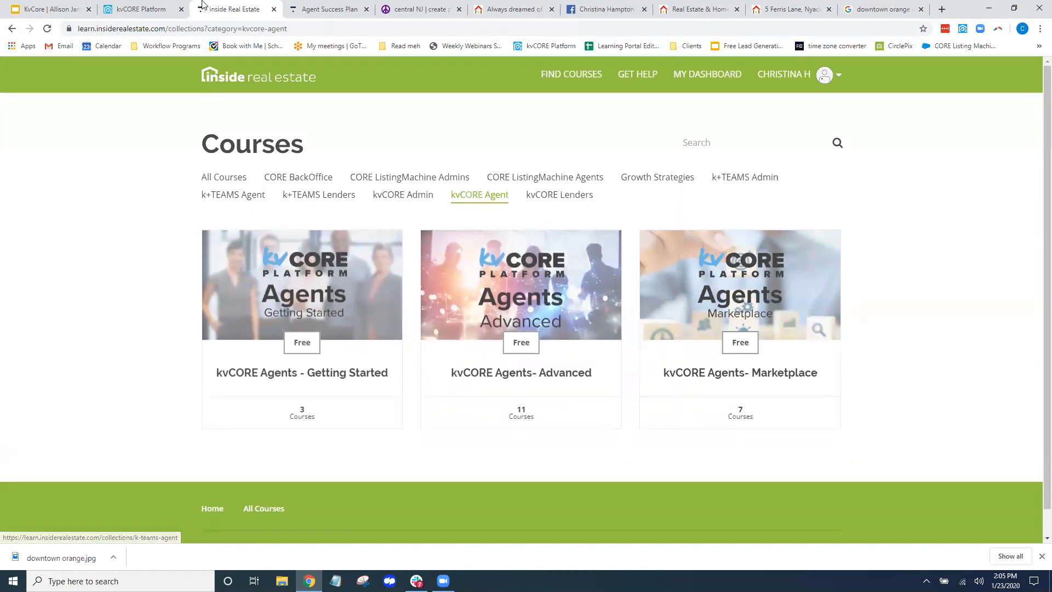
{"action": "left_click", "coordinate": [154, 14]}
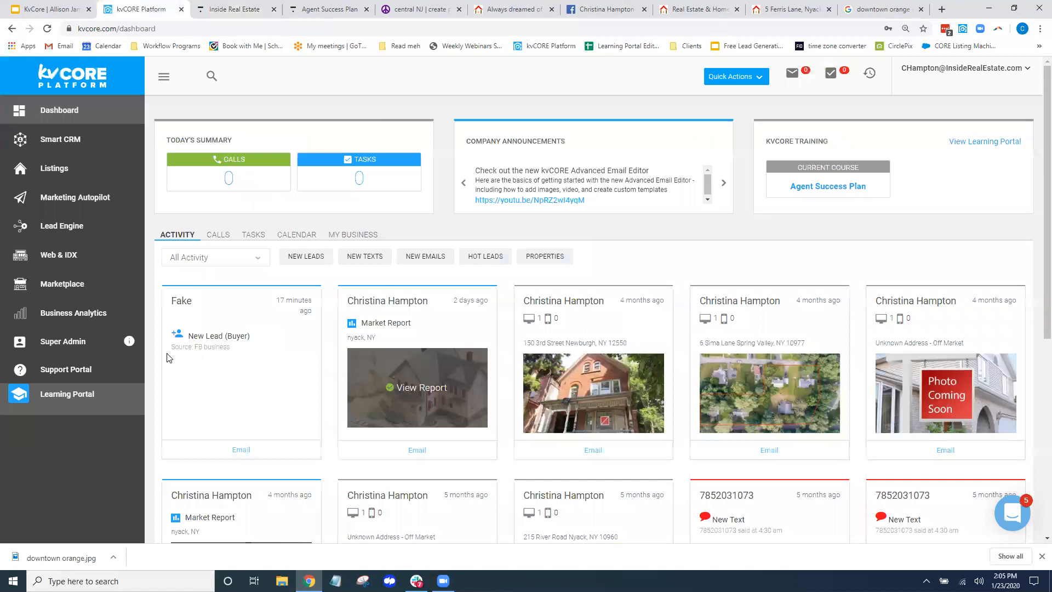
Search the Support Portal for 'landing pages' and open the Landing Pages help article
{"action": "left_click", "coordinate": [75, 373]}
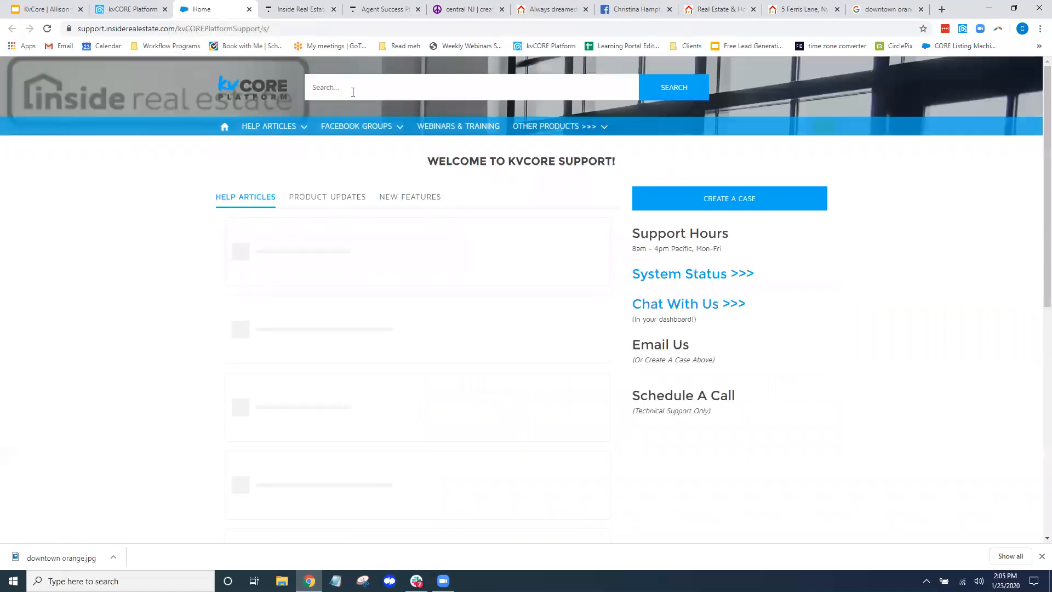
{"action": "left_click", "coordinate": [344, 85]}
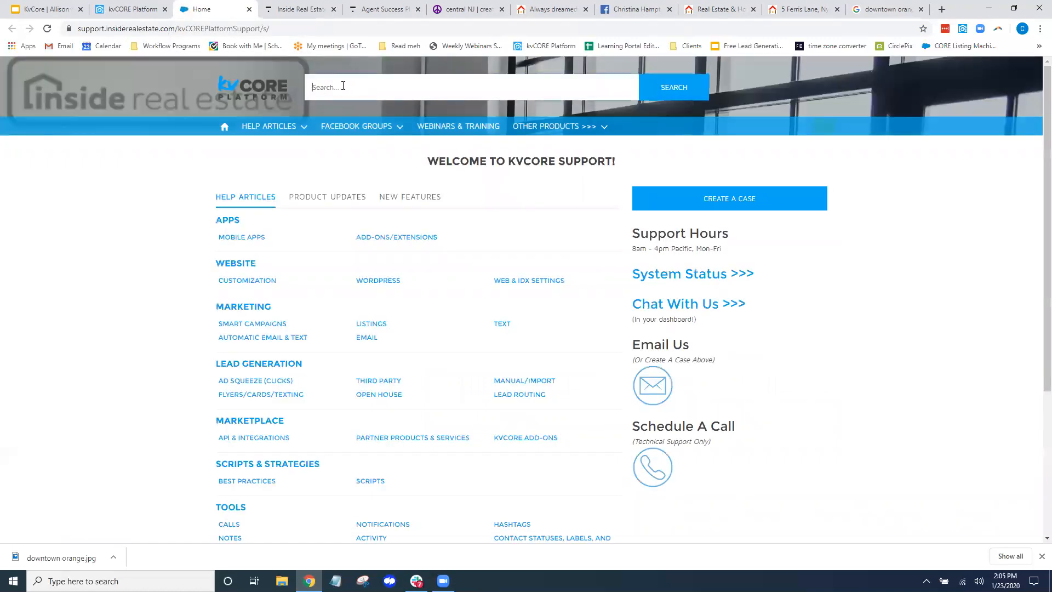
{"action": "type", "text": "landing pages"}
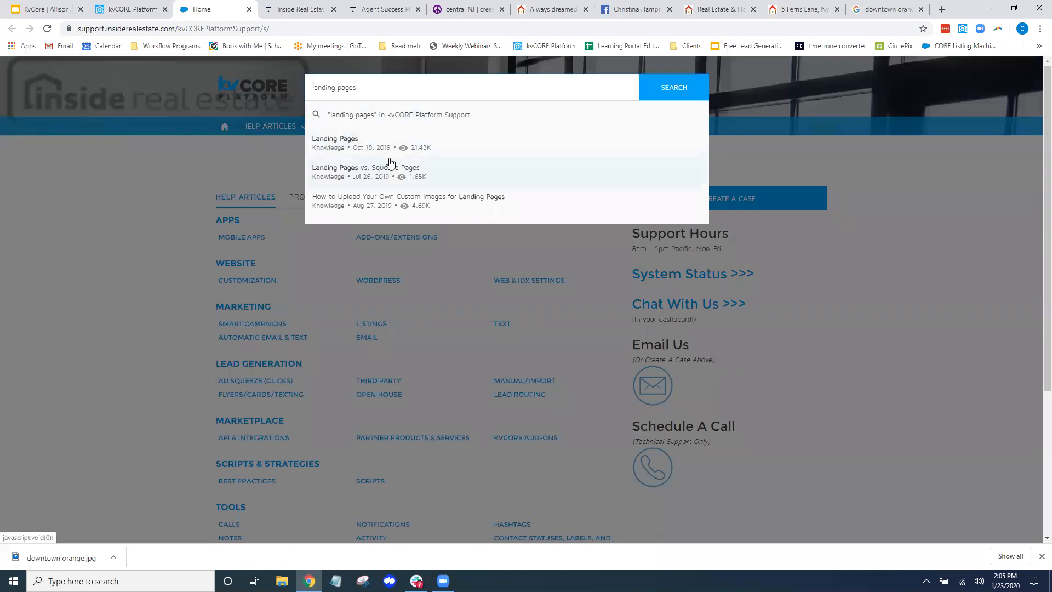
{"action": "left_click", "coordinate": [551, 245]}
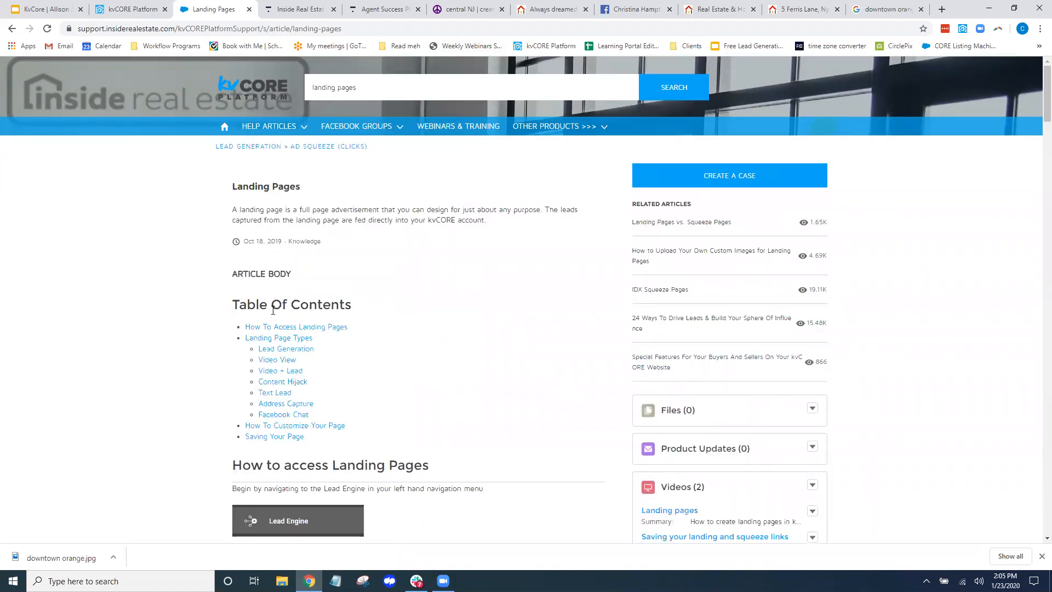
Scroll through the Landing Pages article, then bring back the landing pages search suggestions
{"action": "scroll", "coordinate": [273, 310], "scroll_direction": "down", "scroll_amount": 4}
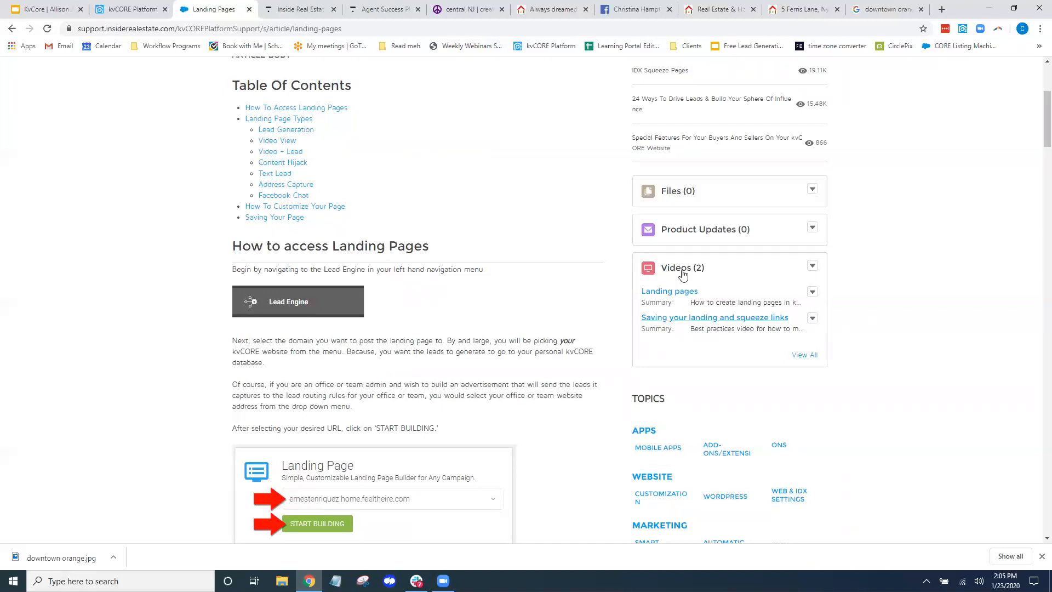
{"action": "scroll", "coordinate": [954, 327], "scroll_direction": "down", "scroll_amount": 13}
{"action": "scroll", "coordinate": [957, 327], "scroll_direction": "down", "scroll_amount": 20}
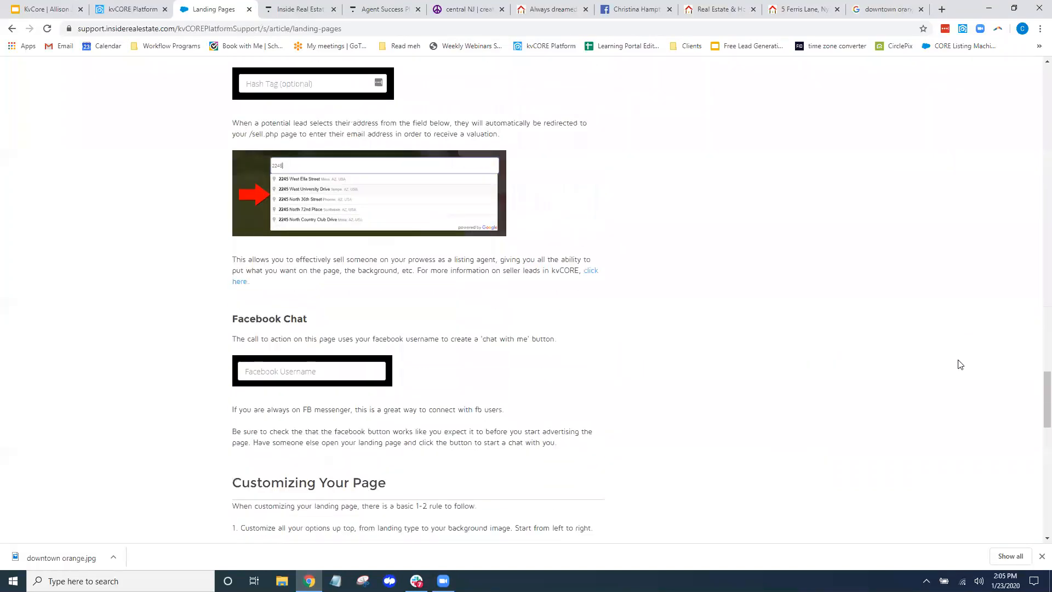
{"action": "left_click_drag", "start_coordinate": [1036, 425], "coordinate": [1035, 107]}
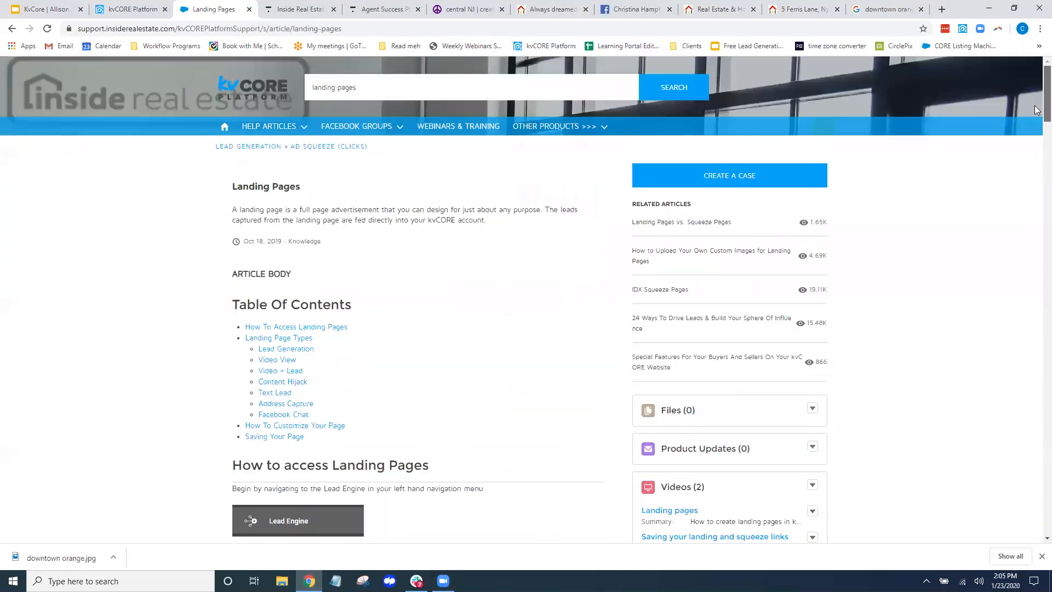
{"action": "left_click", "coordinate": [378, 83]}
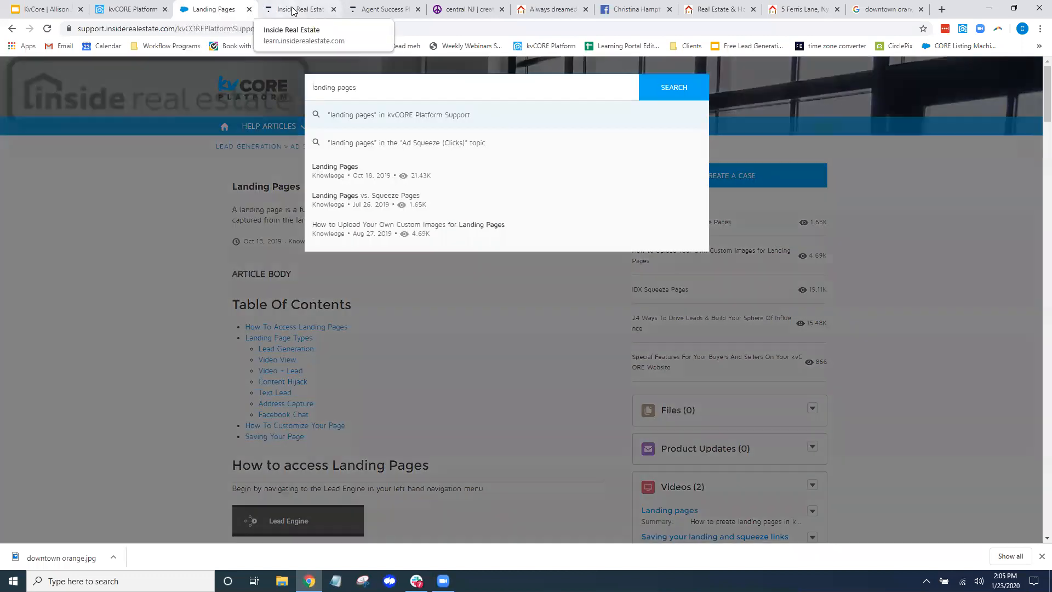
Open the kvCORE Agents - Getting Started bundle to its Bundle includes list, then return to the kvCORE Dashboard
{"action": "left_click", "coordinate": [293, 10]}
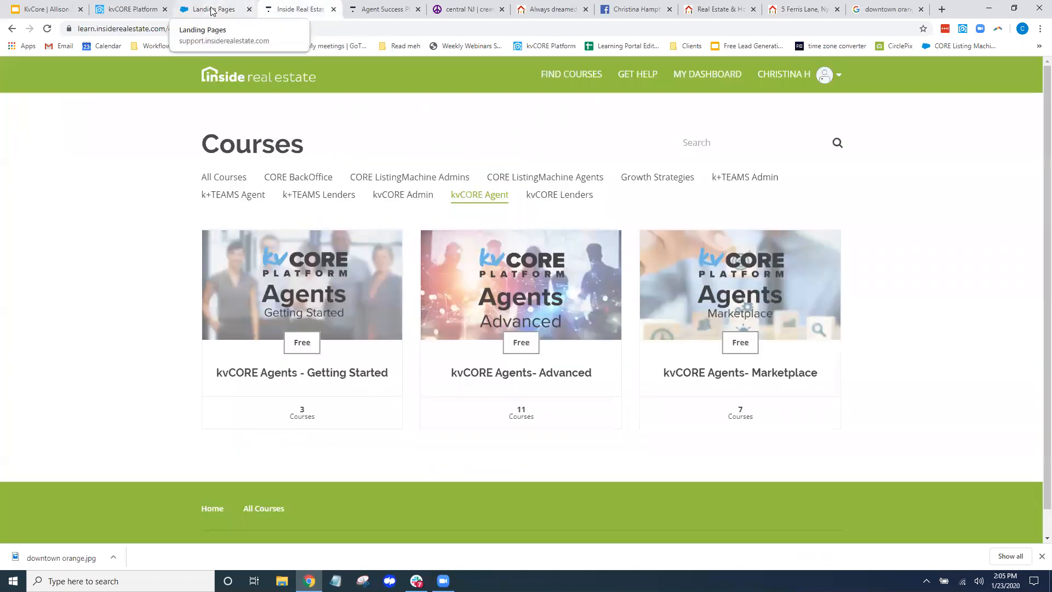
{"action": "left_click", "coordinate": [312, 289]}
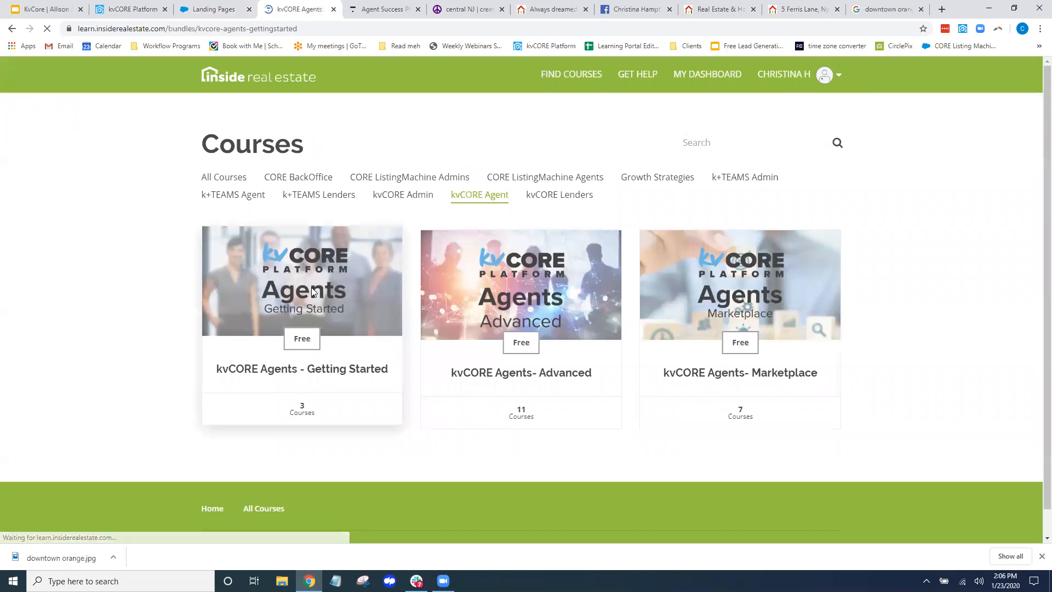
{"action": "scroll", "coordinate": [311, 287], "scroll_direction": "down", "scroll_amount": 3}
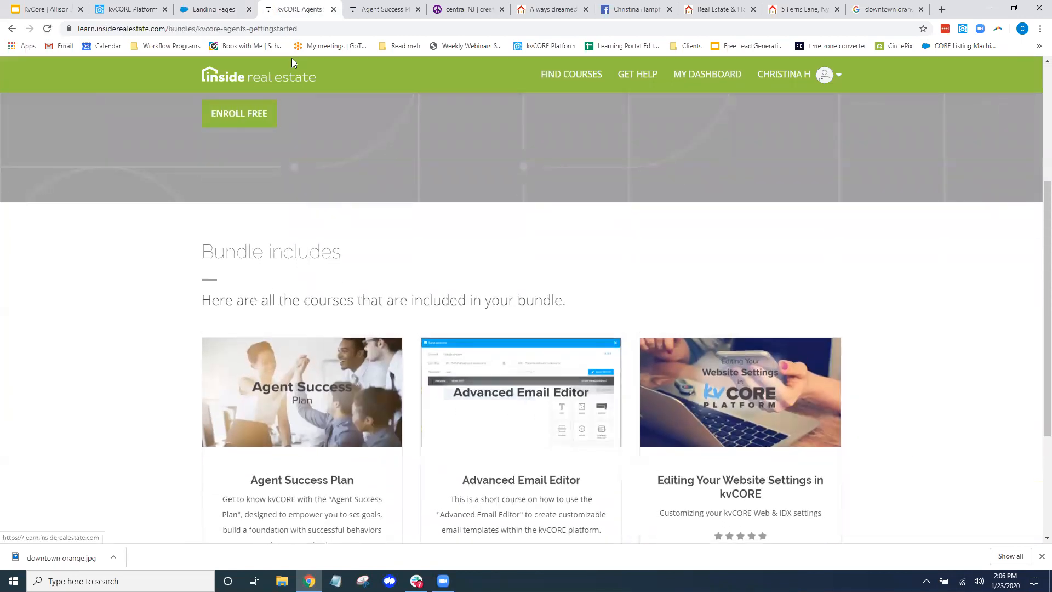
{"action": "left_click", "coordinate": [133, 10]}
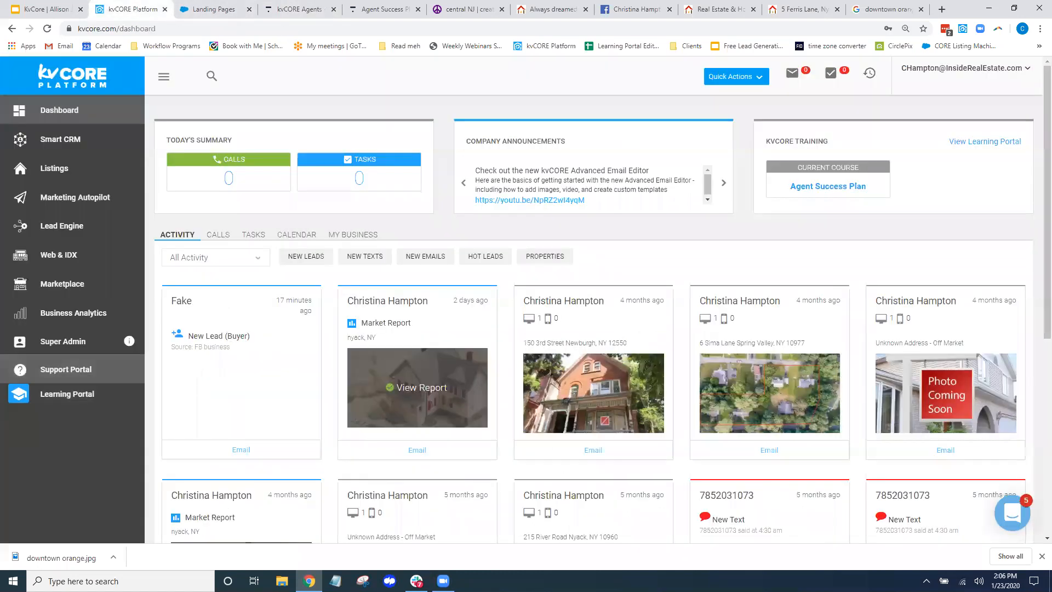